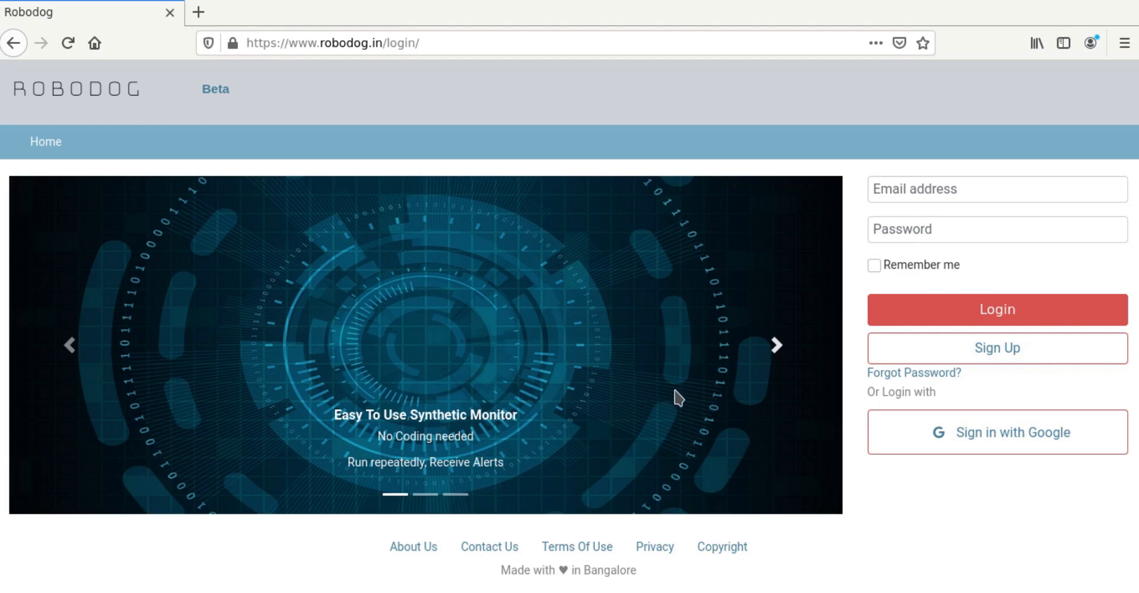
Step: Show the next promotional slide on the Robodog login page
left_click(779, 353)
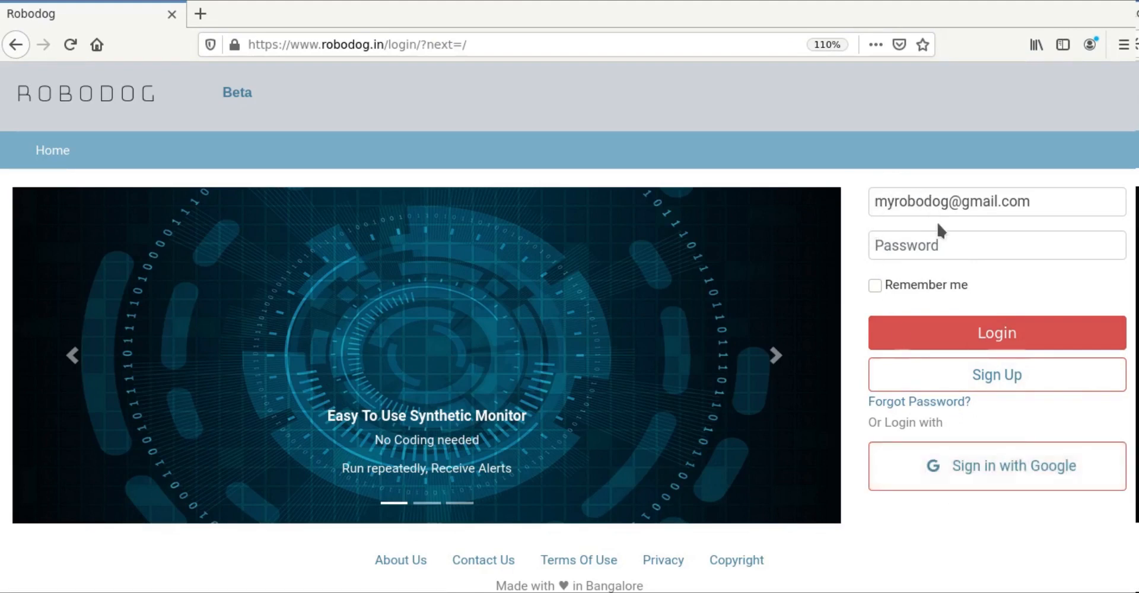
Step: Enter the account password and log in to the dashboard showing both demo bots
left_click(887, 255)
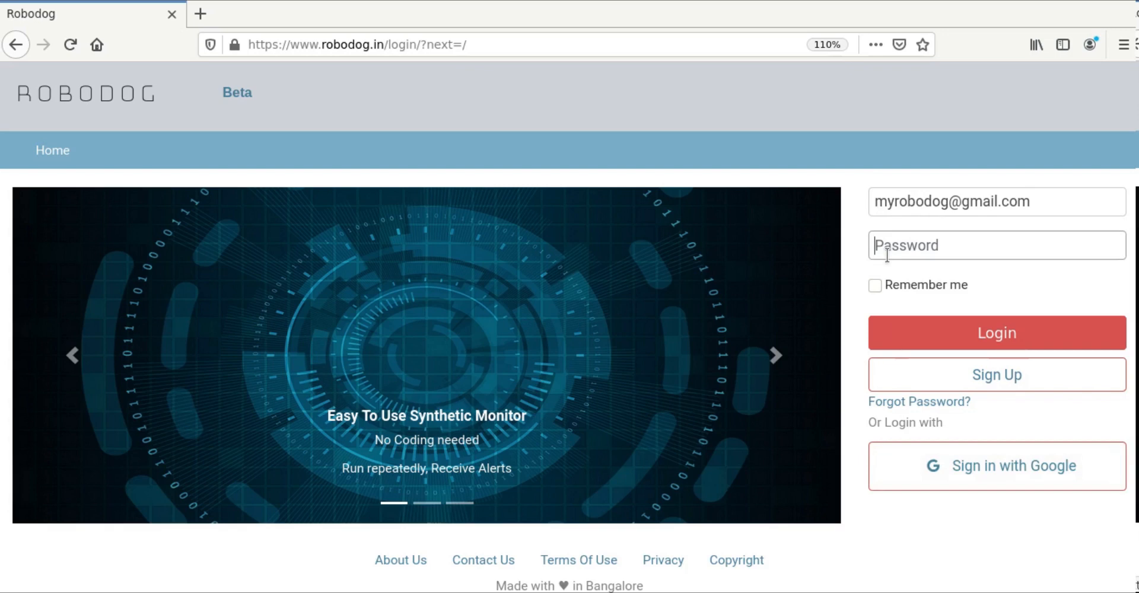
type("••••••••")
left_click(911, 335)
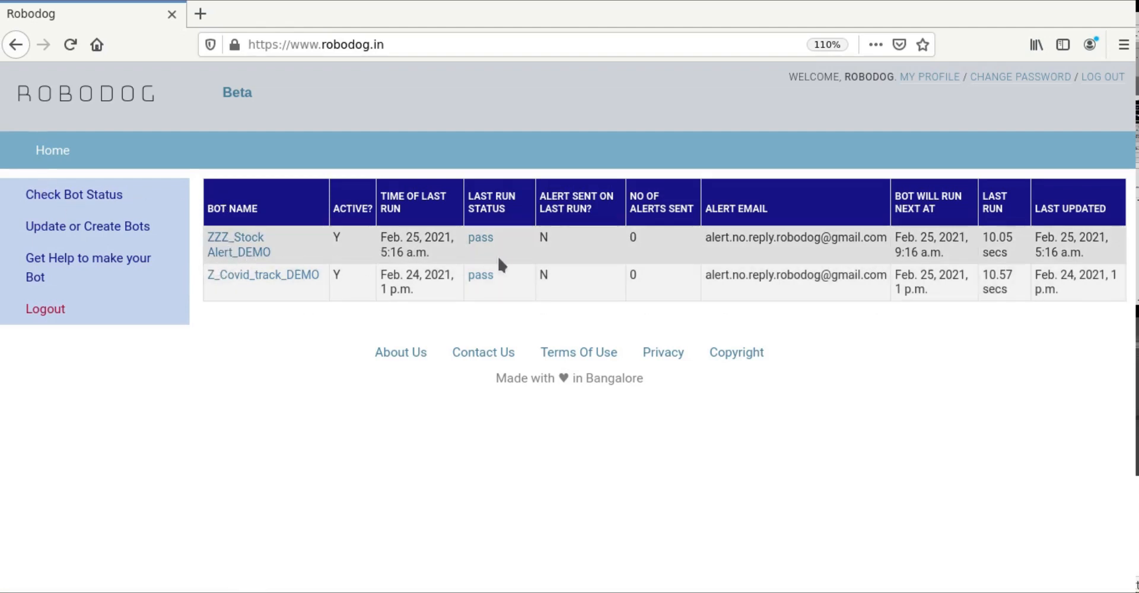
left_click(233, 255)
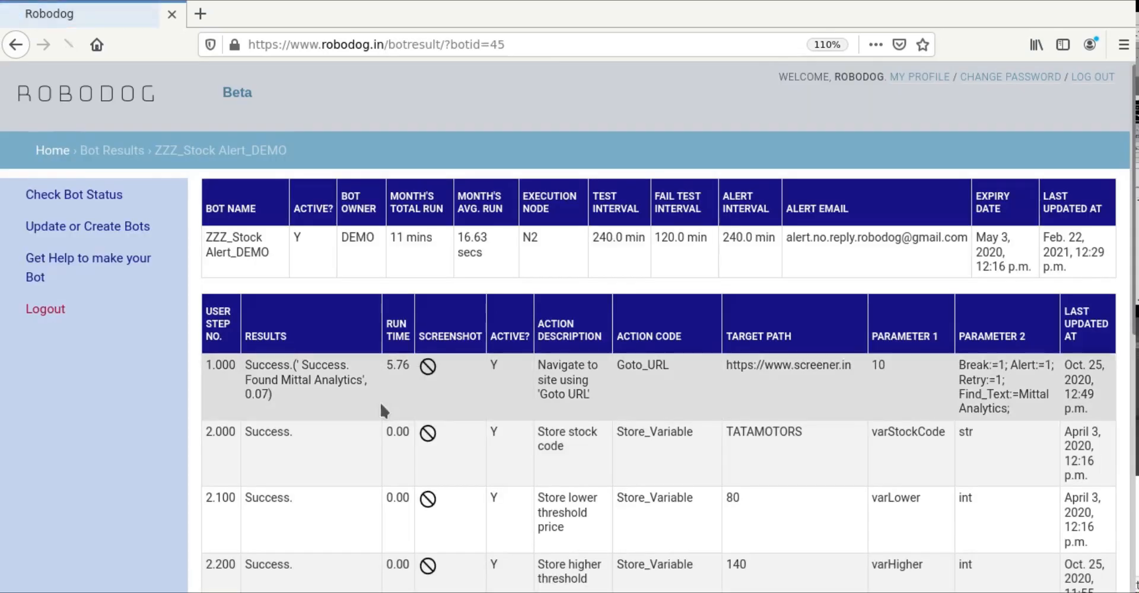
scroll(339, 426, "down", 4)
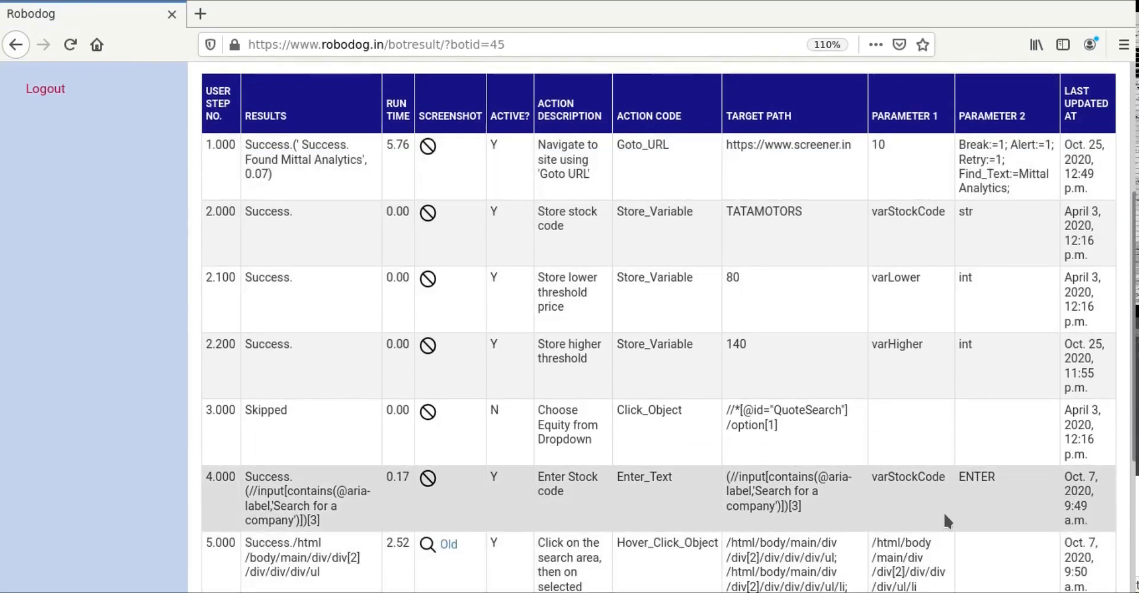
scroll(945, 515, "up", 4)
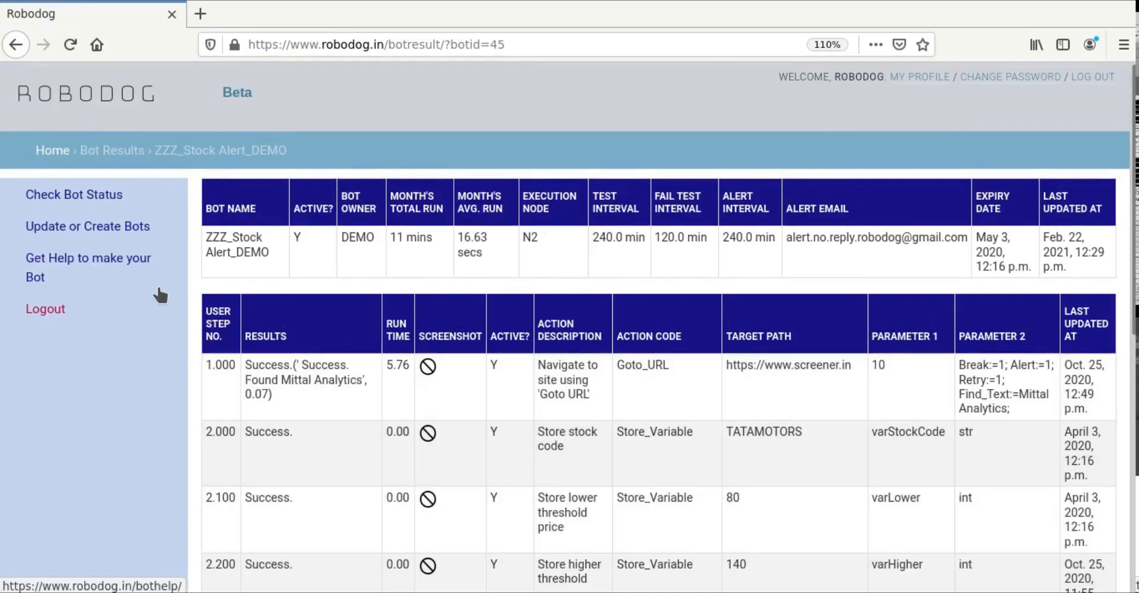
left_click(98, 197)
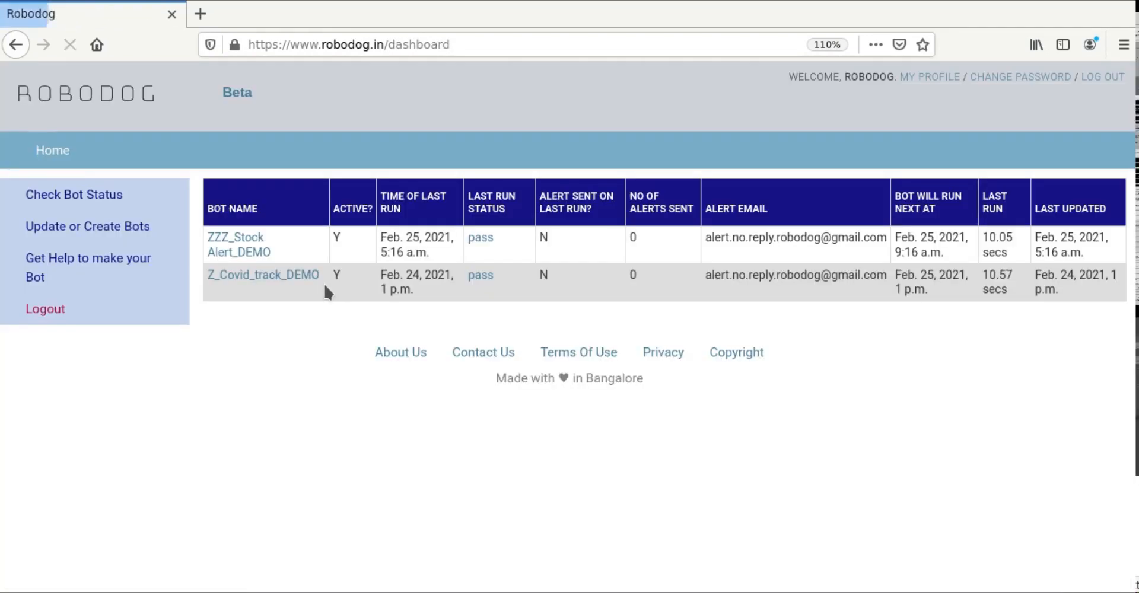
Step: Copy ZZZ_Stock Alert_DEMO and view the new Copy_ZZZ_Stock Alert_DEMO_872 bot's steps
left_click(84, 233)
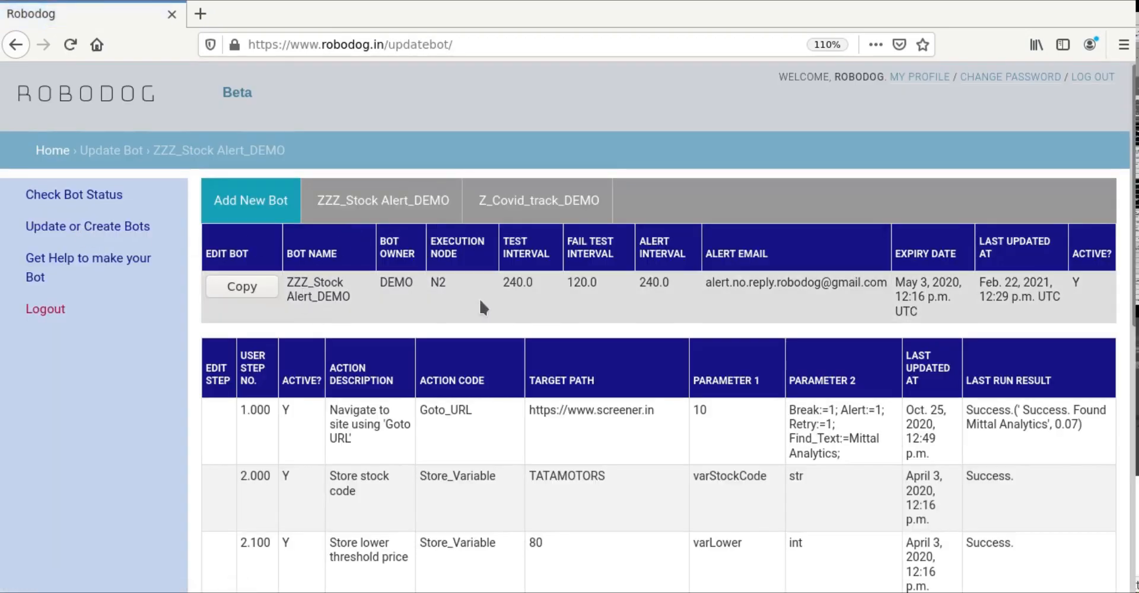
left_click(244, 287)
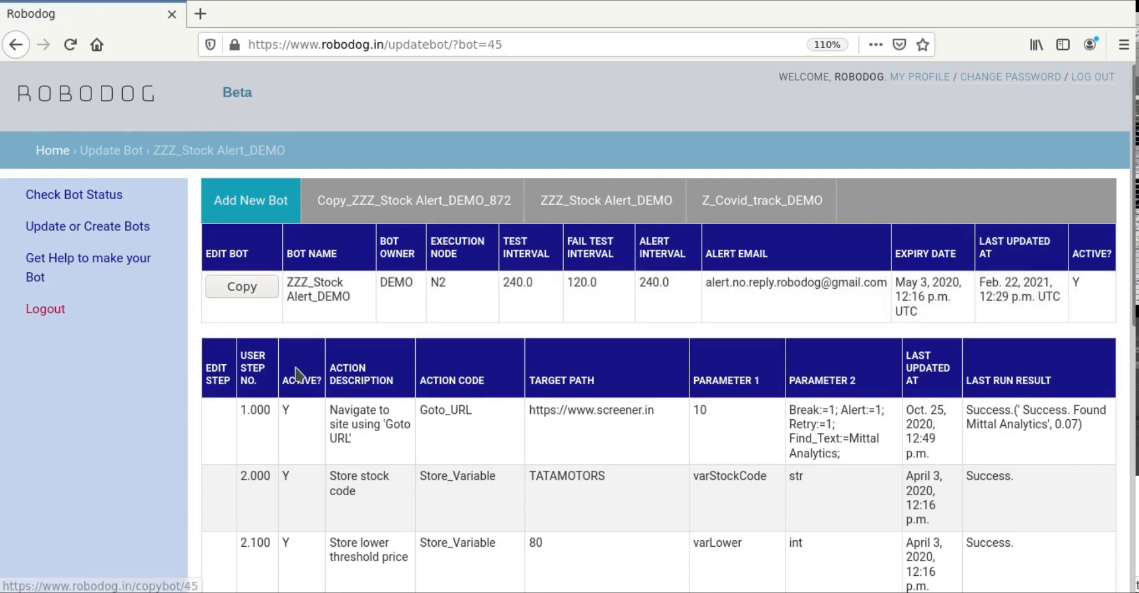
left_click(354, 204)
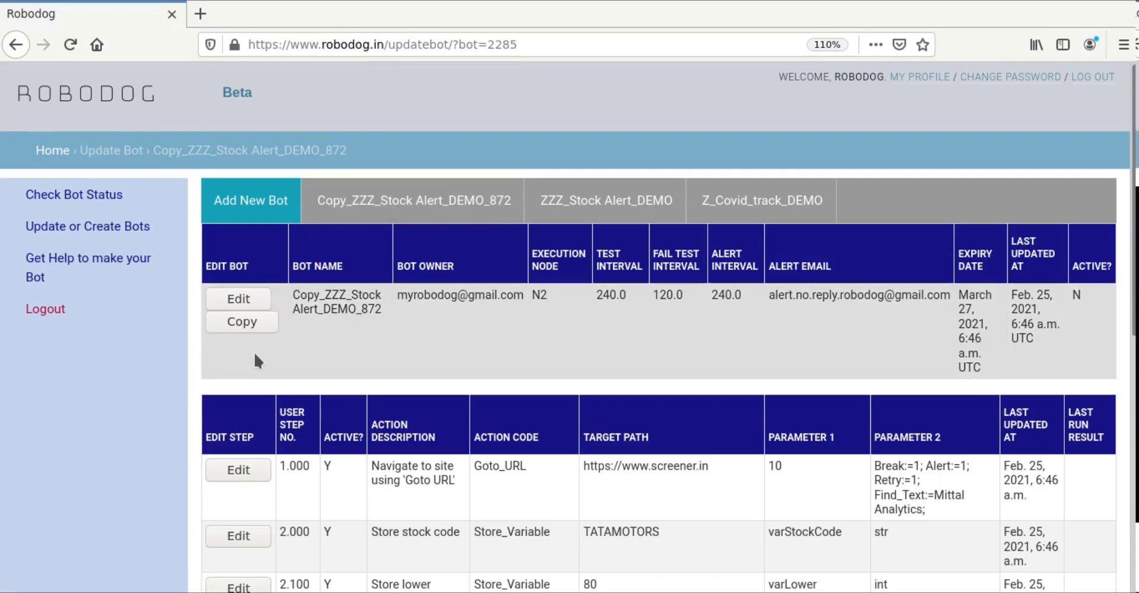
scroll(404, 332, "down", 10)
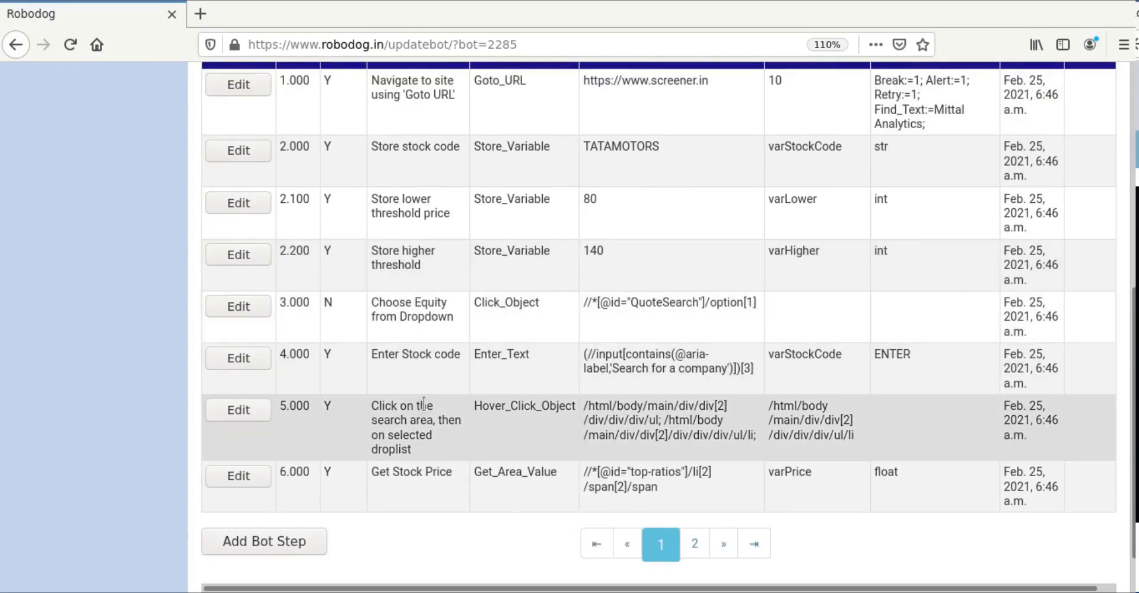
scroll(418, 403, "up", 6)
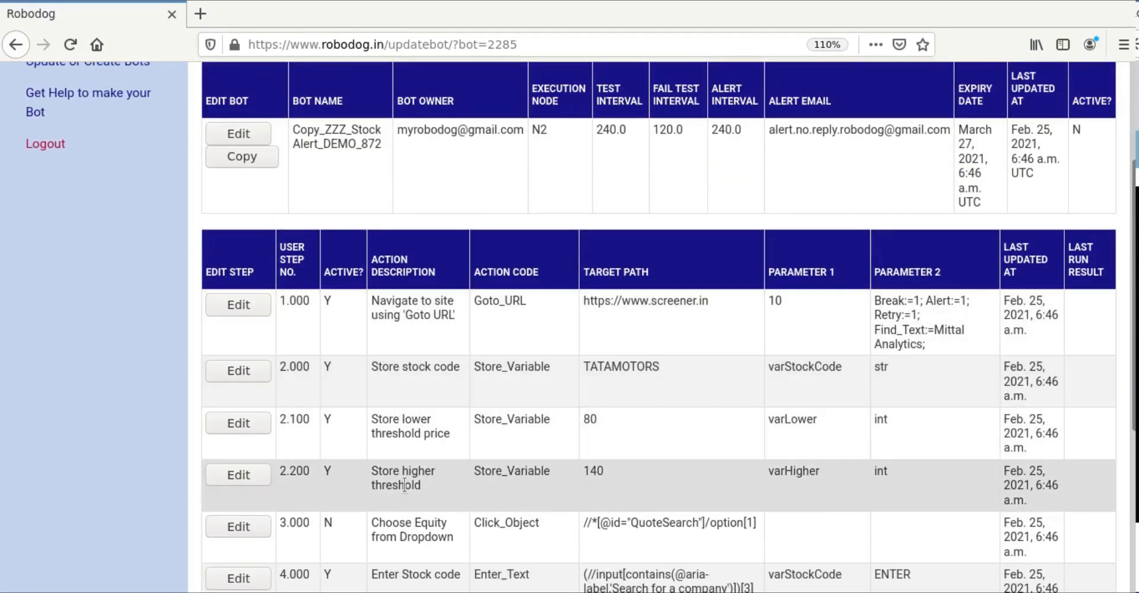
scroll(368, 308, "up", 3)
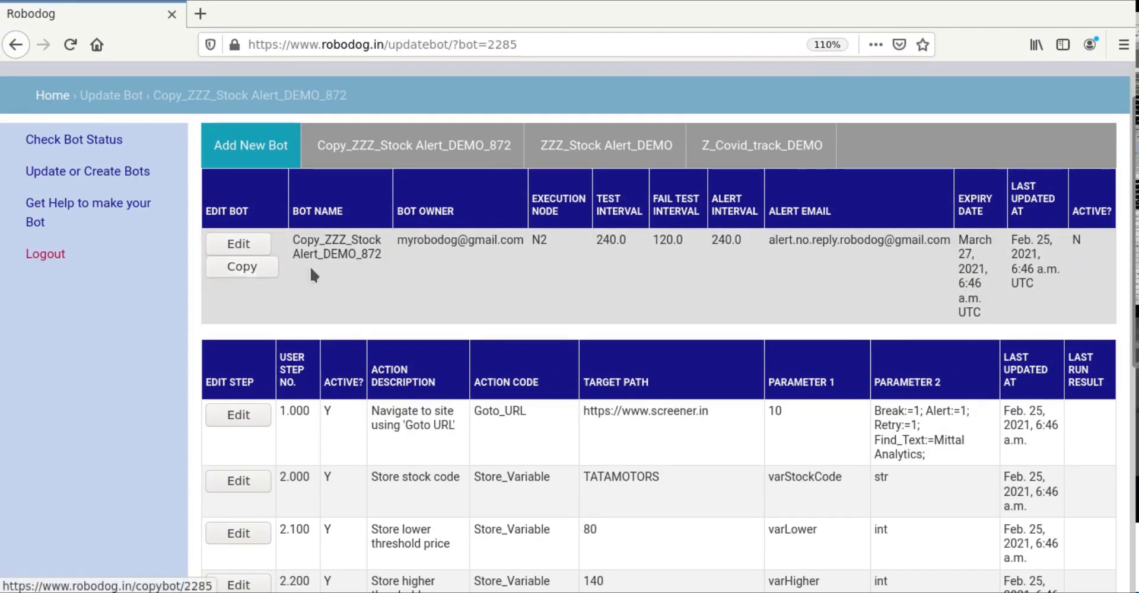
Step: Edit the copied bot with test interval 6, fail test interval 5 and alert interval 10
left_click(246, 244)
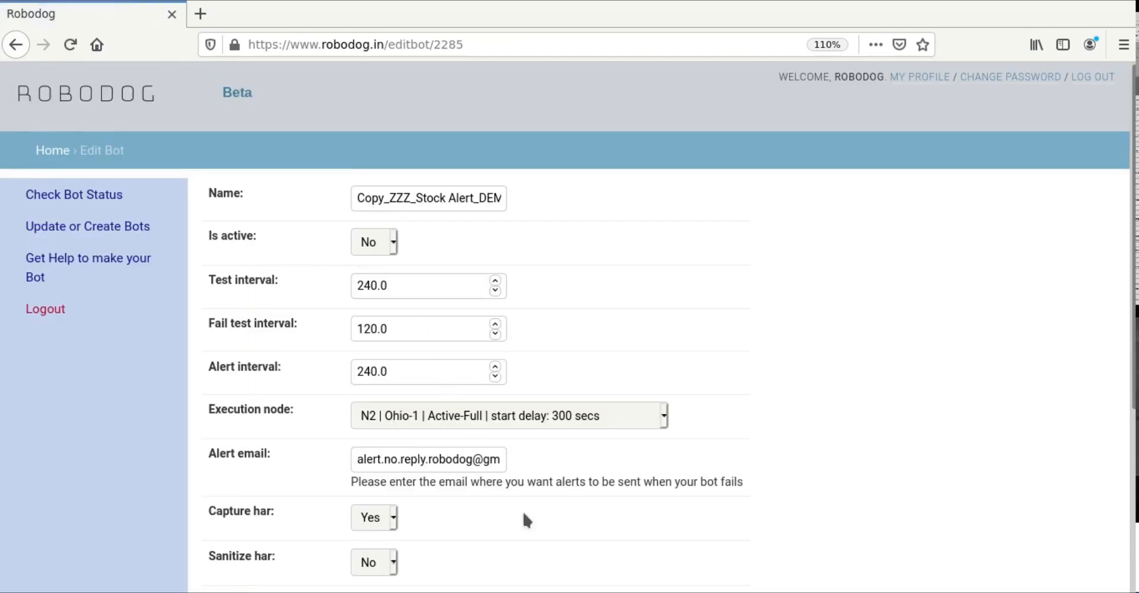
scroll(604, 510, "down", 1)
scroll(604, 510, "down", 1)
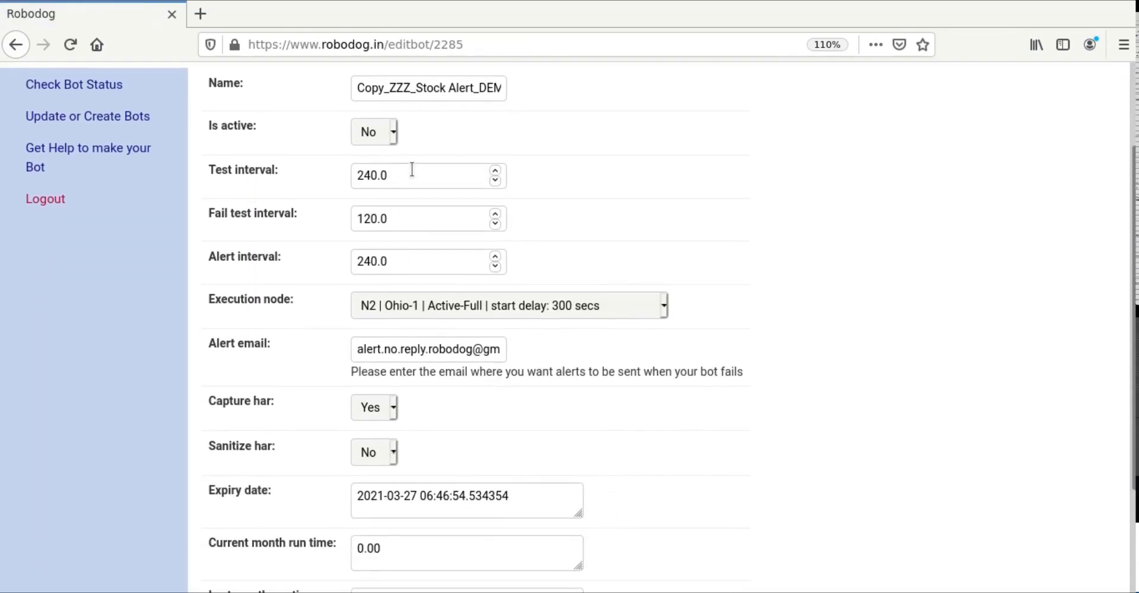
left_click(273, 171)
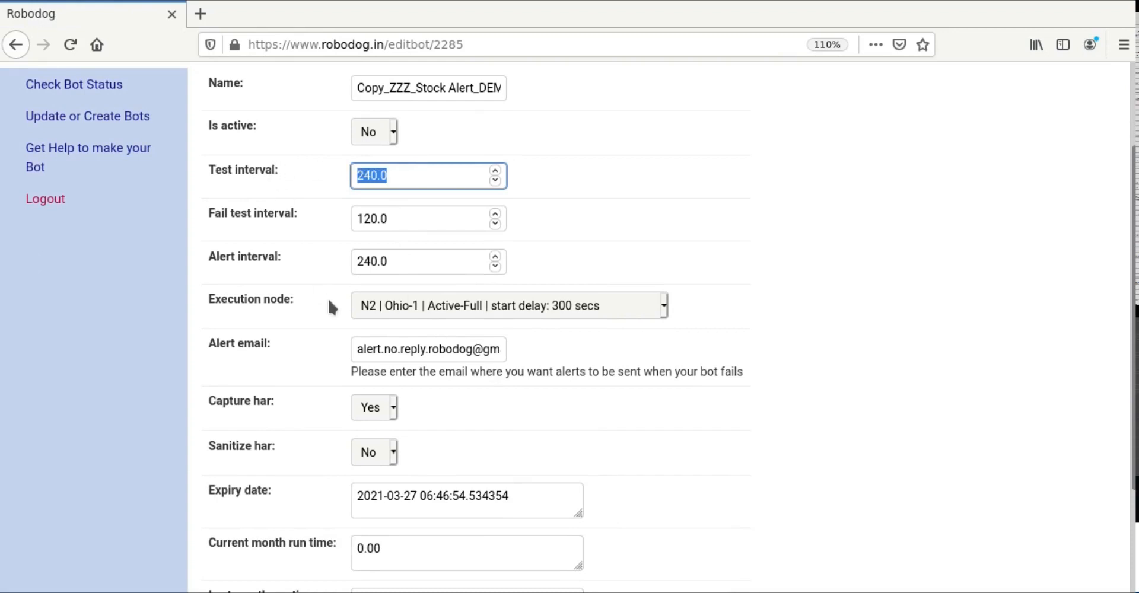
type("5")
key("BackSpace")
type("6")
left_click_drag(393, 221, 315, 216)
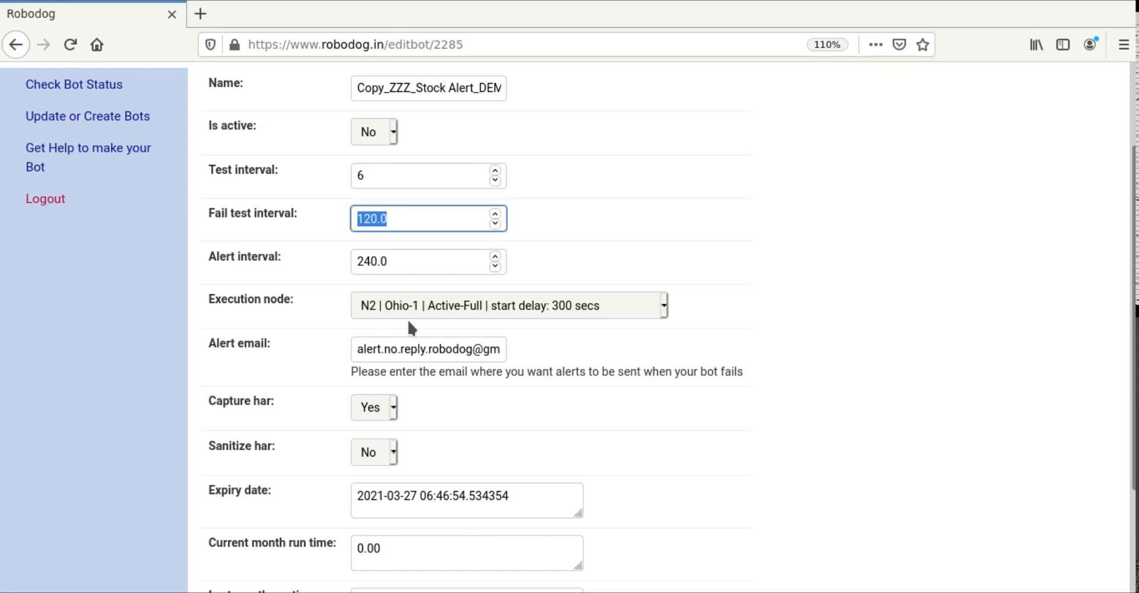
type("5")
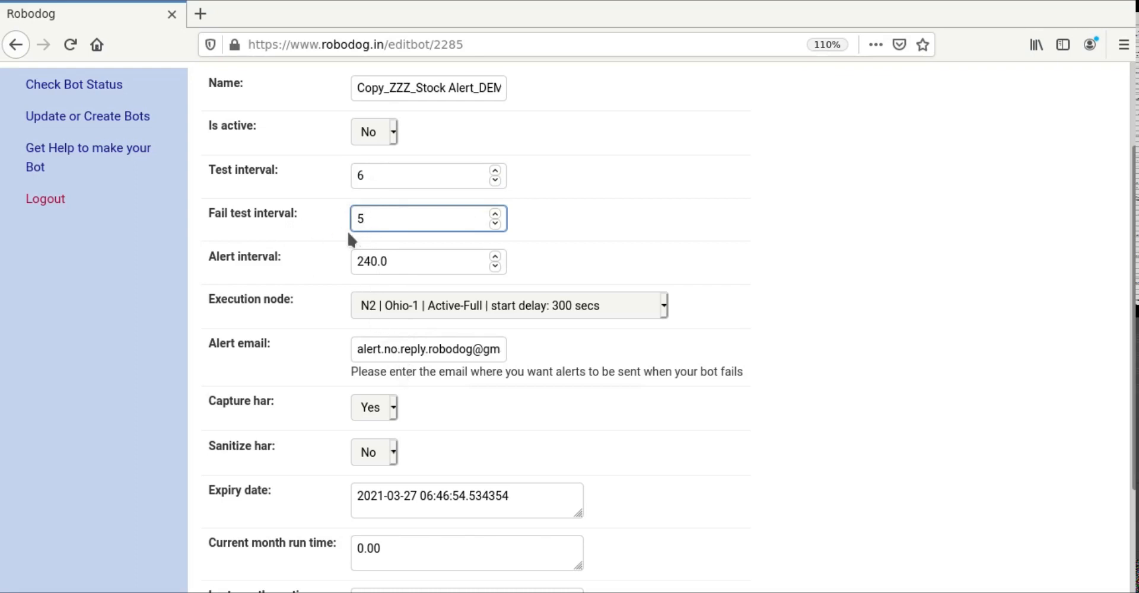
key("Tab")
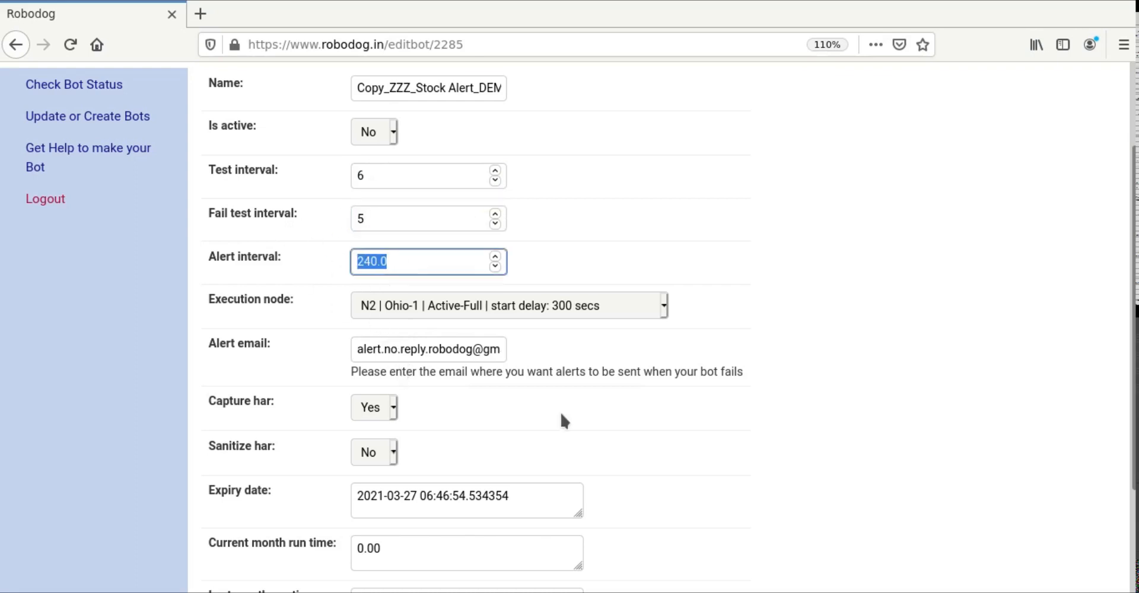
type("10")
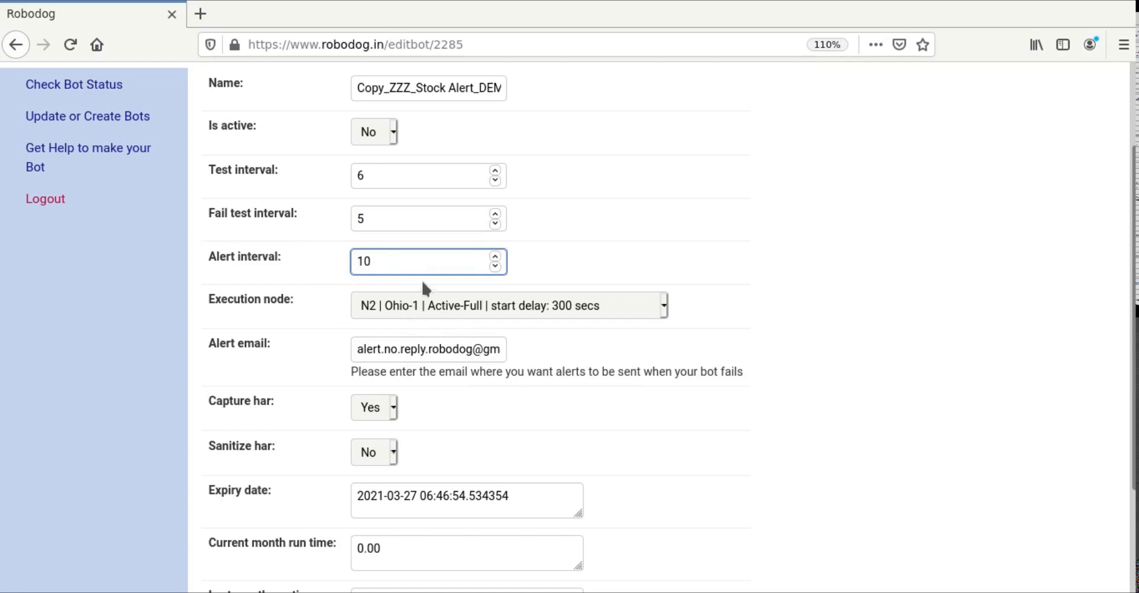
left_click(845, 392)
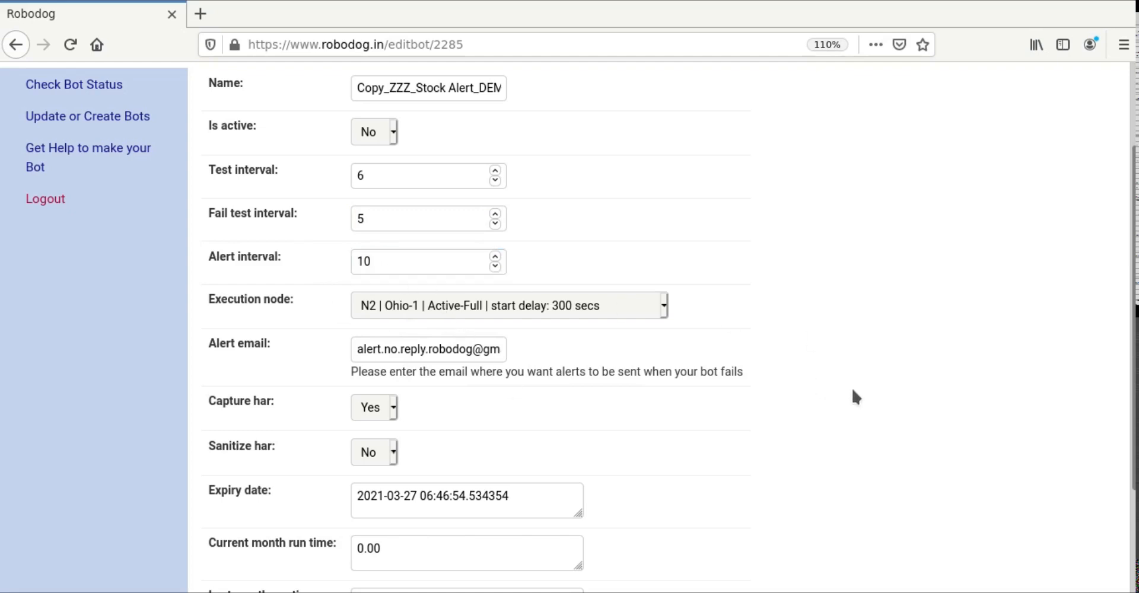
scroll(852, 386, "down", 3)
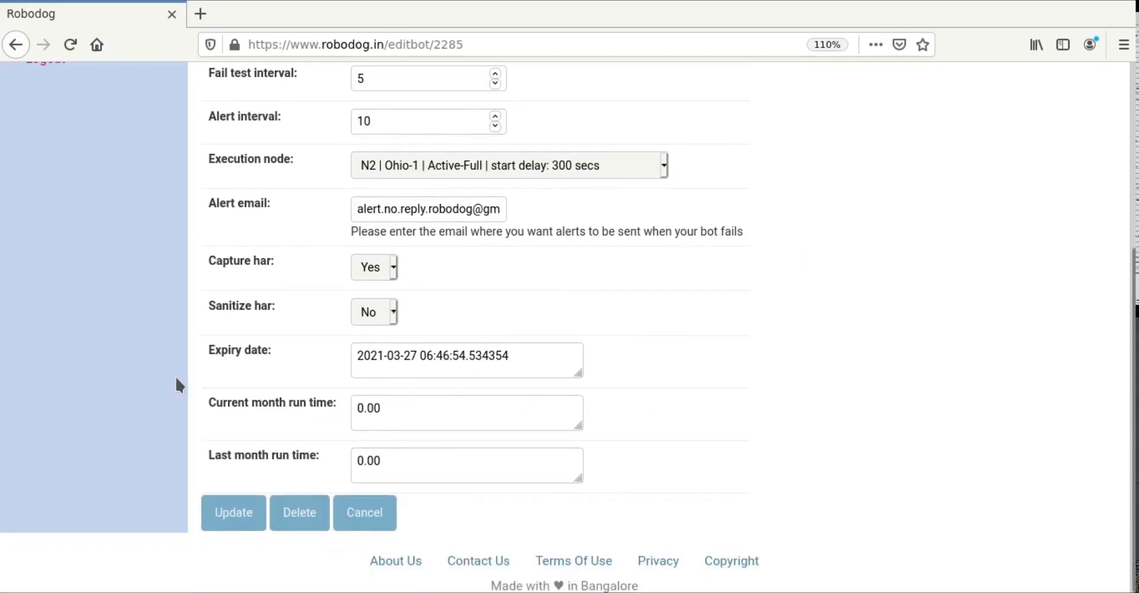
scroll(209, 395, "up", 1)
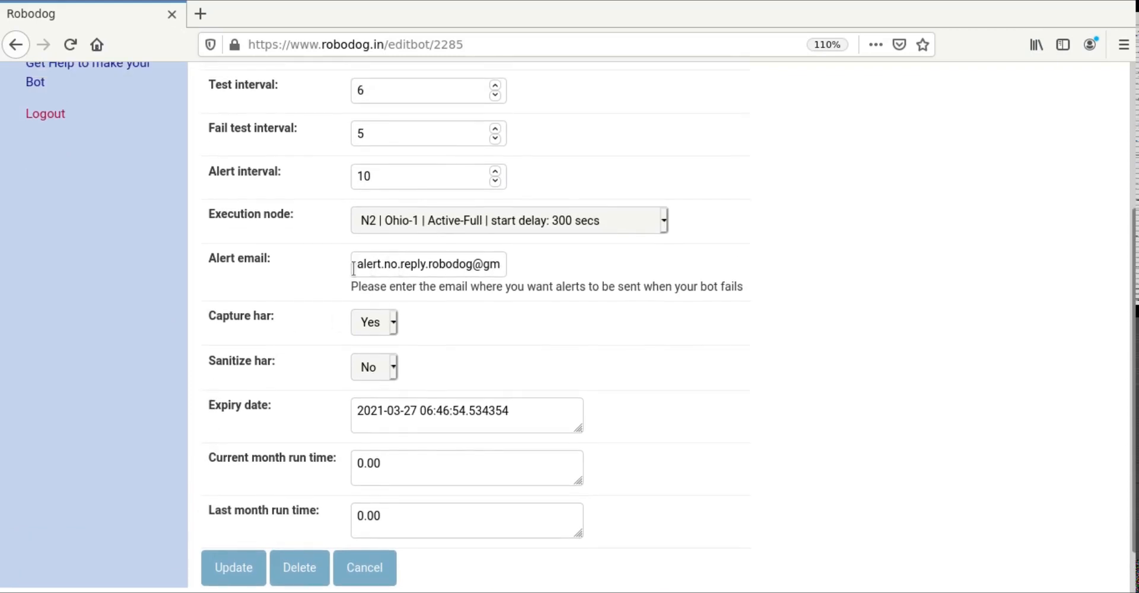
Step: Replace the bot's alert e-mail with the test YOPmail inbox address
left_click_drag(354, 264, 645, 266)
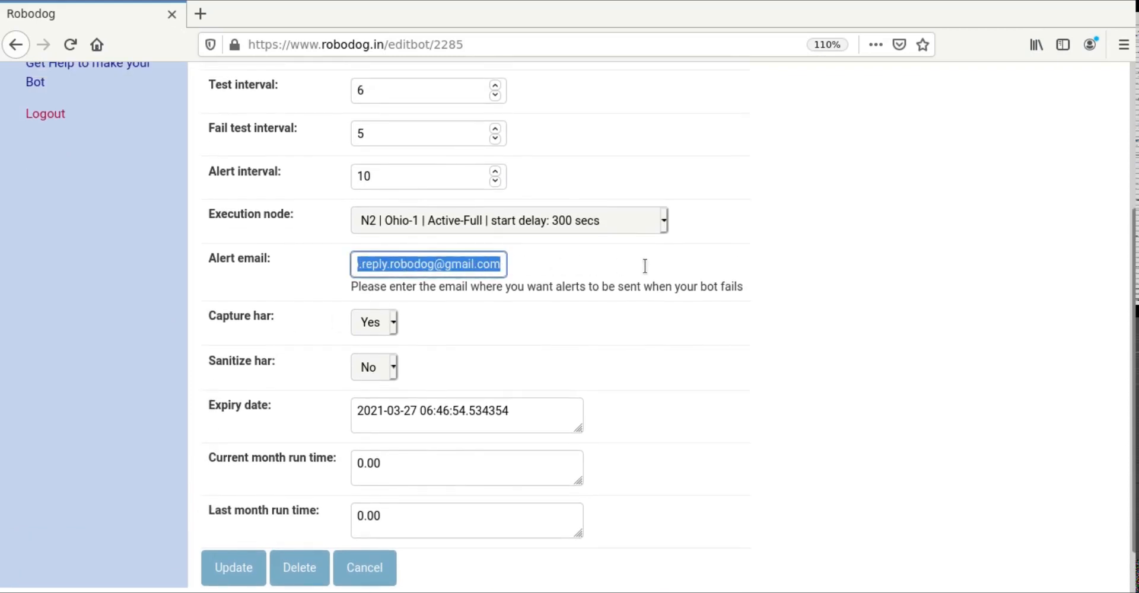
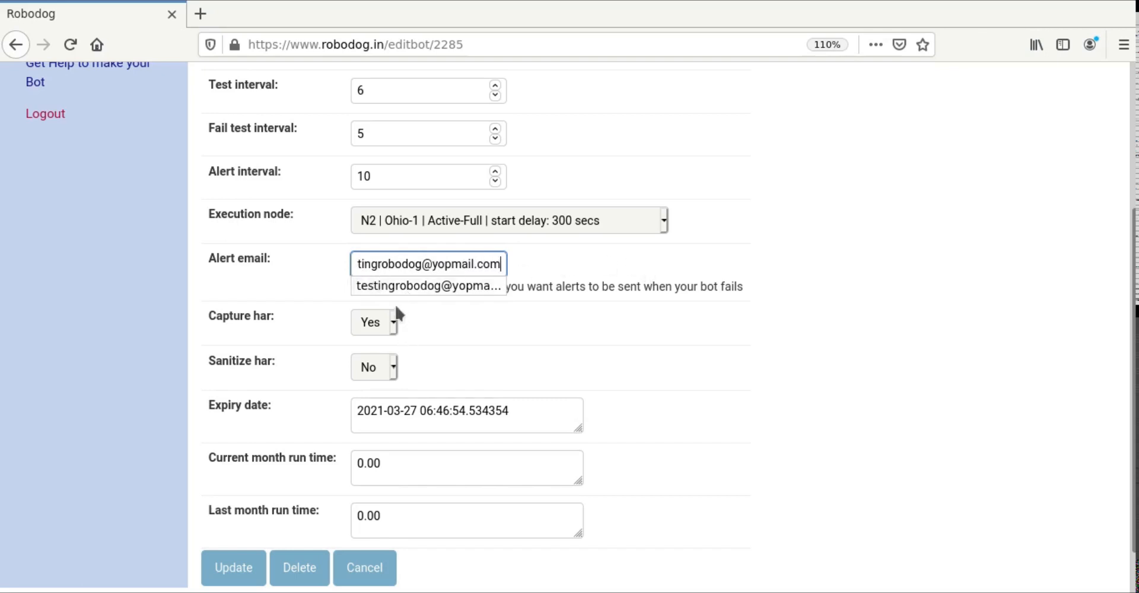
left_click(445, 292)
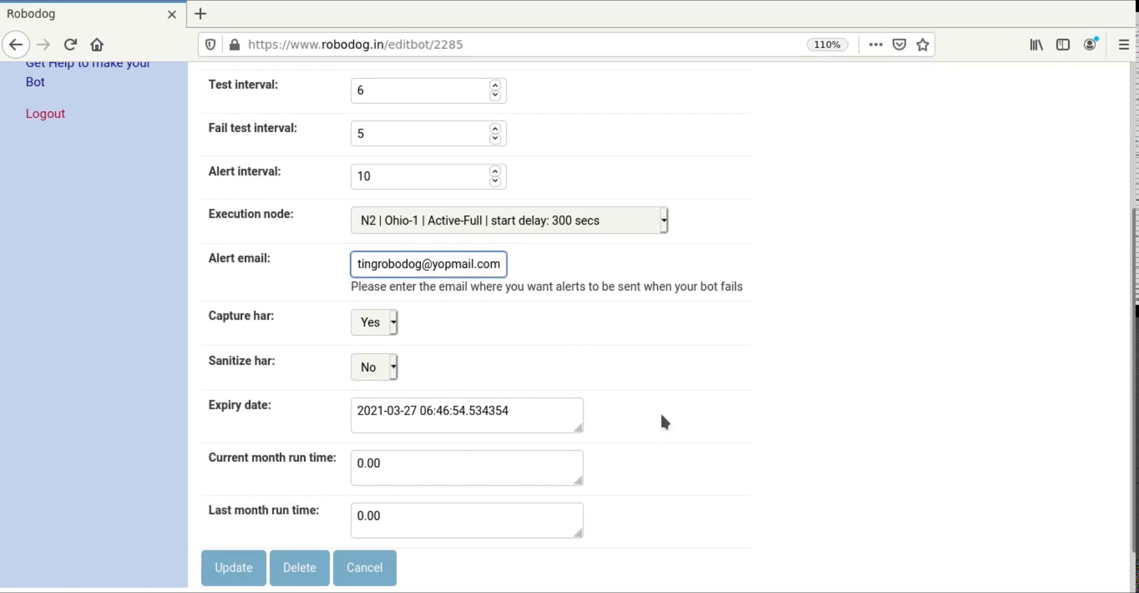
Step: Set the copied bot's status to active and save it with Update
scroll(660, 412, "up", 3)
left_click(390, 157)
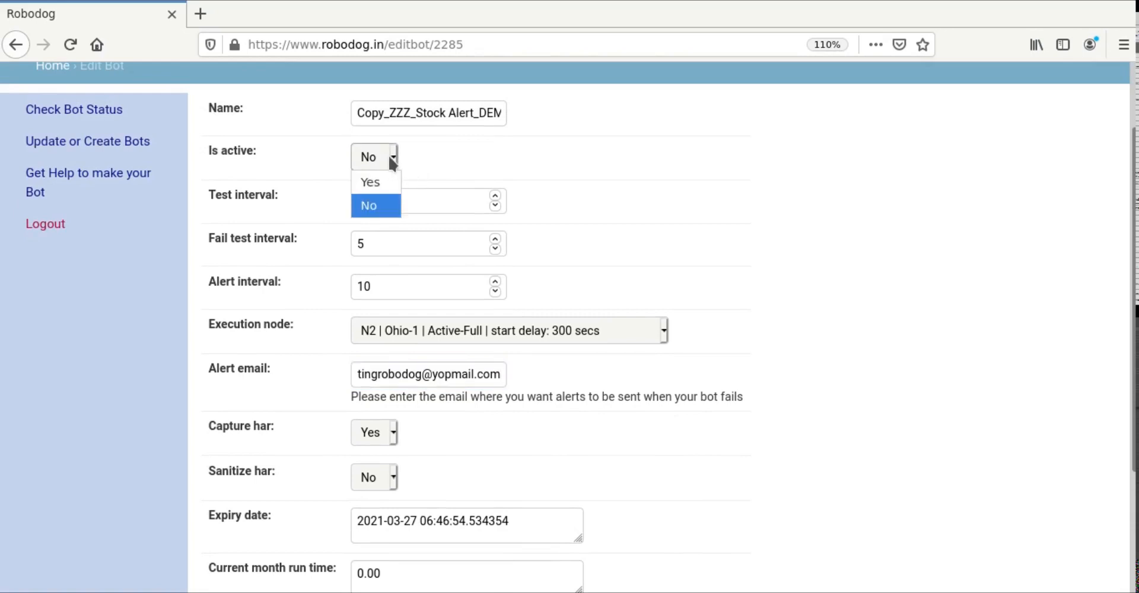
left_click(369, 180)
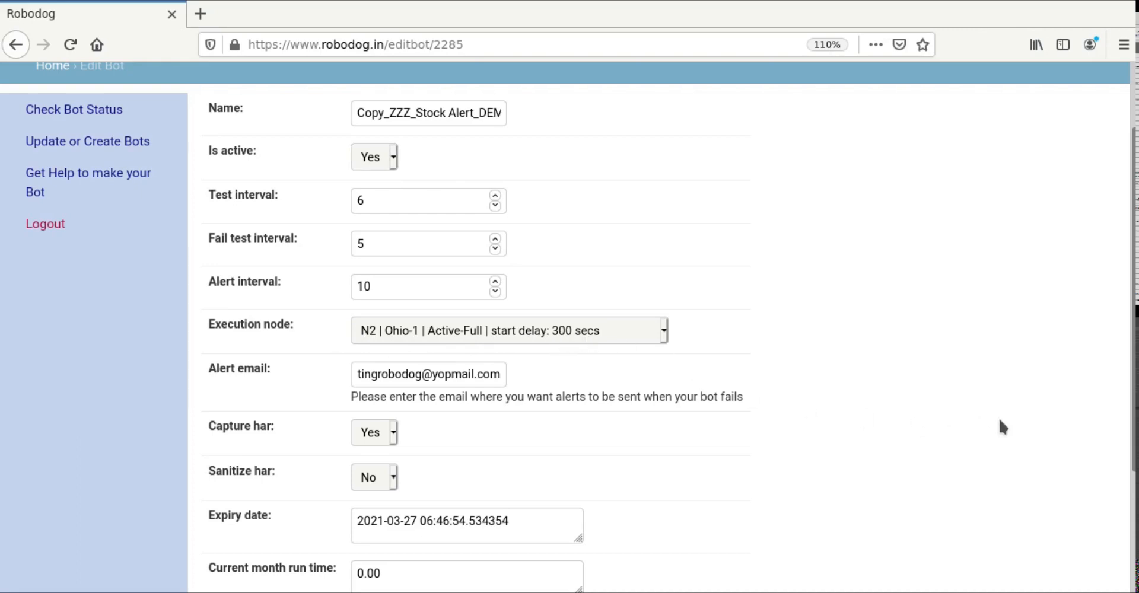
scroll(999, 419, "down", 3)
left_click(230, 515)
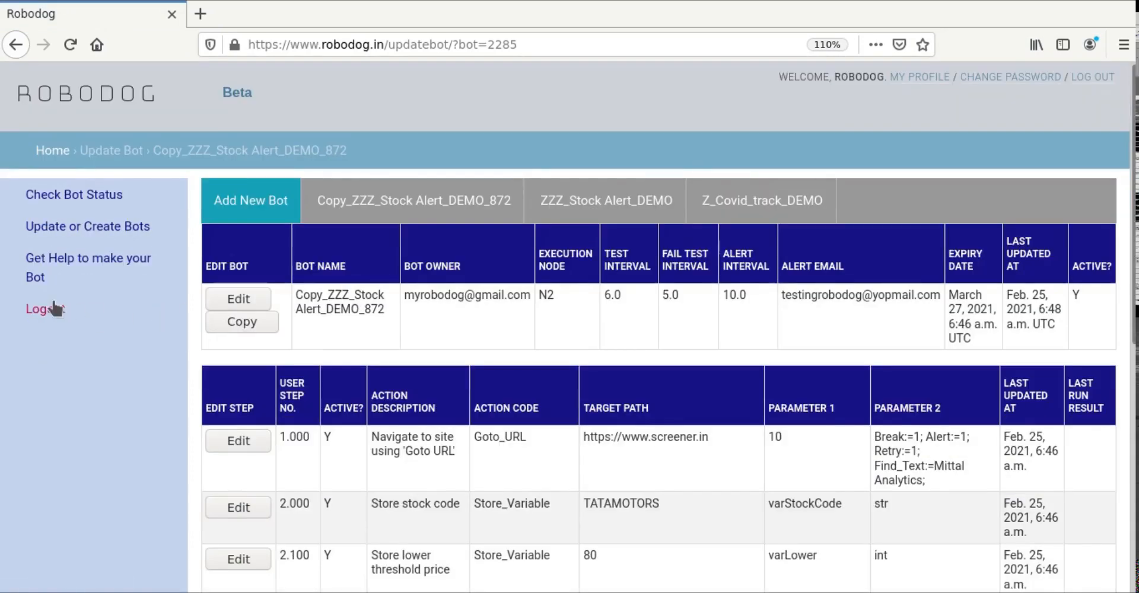
left_click(52, 197)
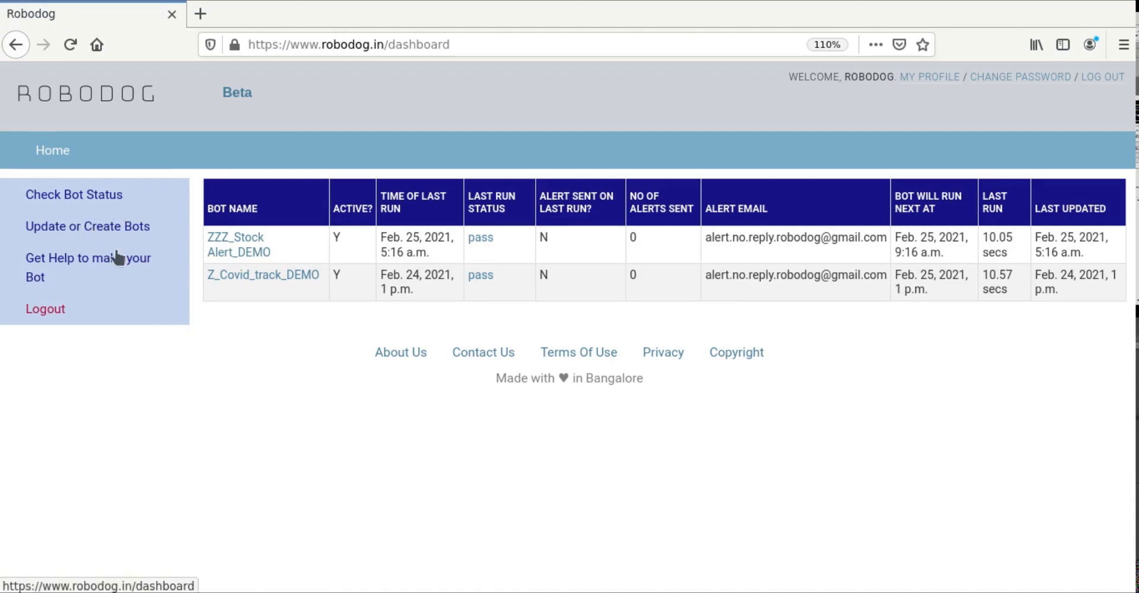
left_click(63, 229)
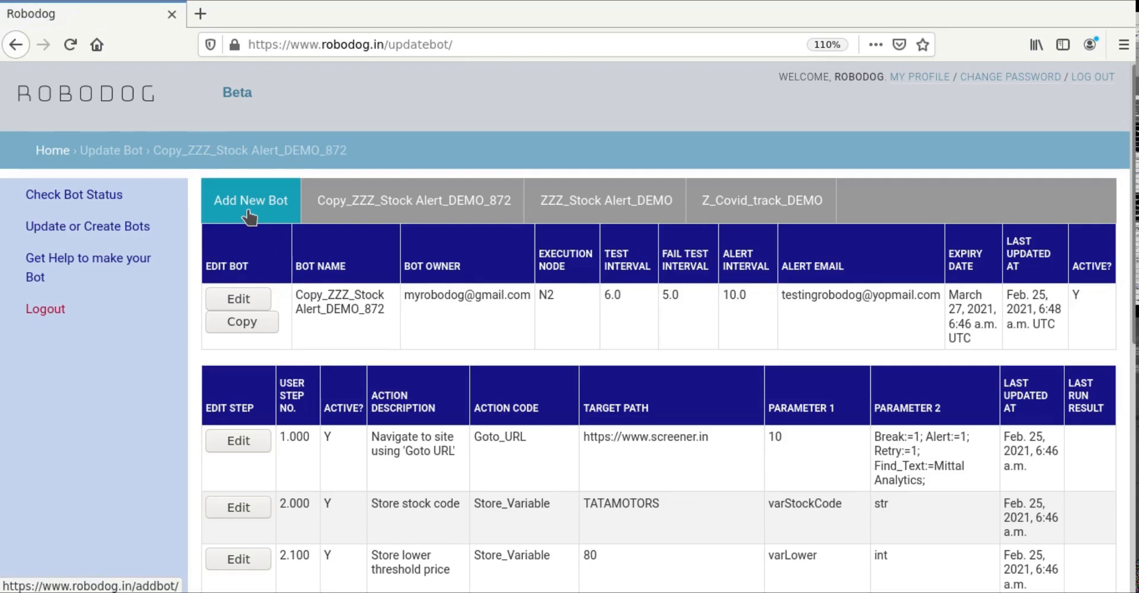
Step: Fill the Add New Bot form: name 'new bot', intervals 10, 5 and 10
left_click(250, 217)
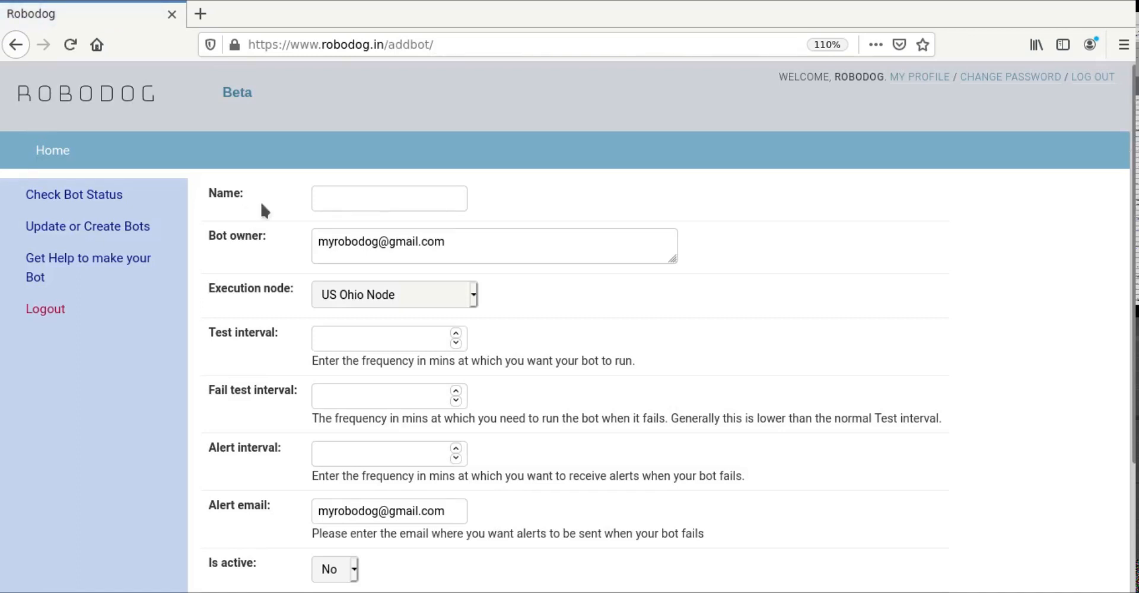
left_click(374, 199)
type("new bot")
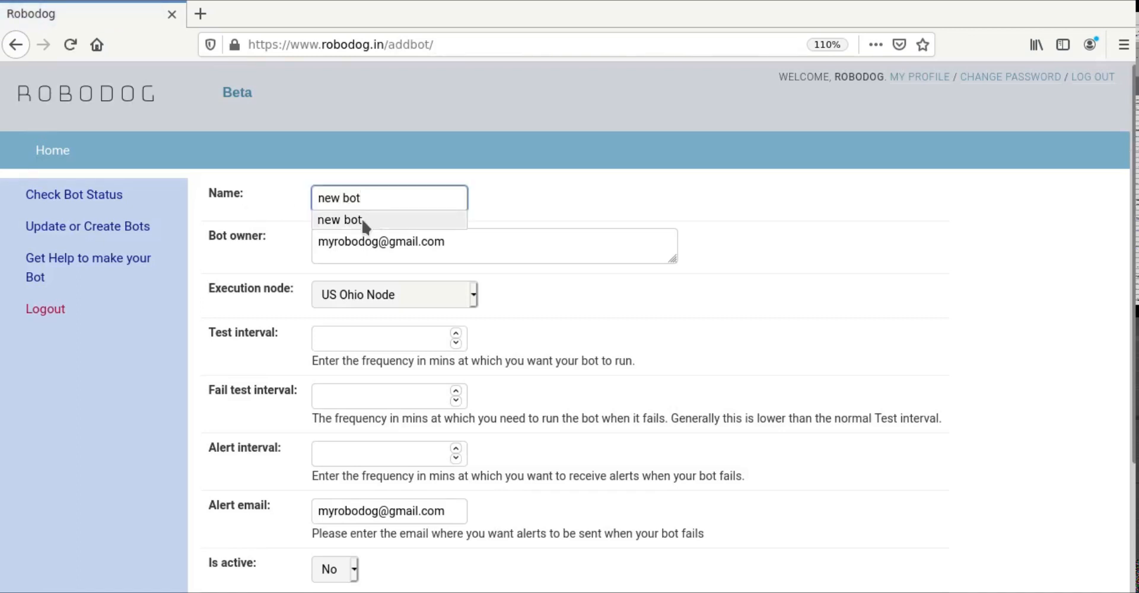
left_click(368, 223)
left_click(708, 305)
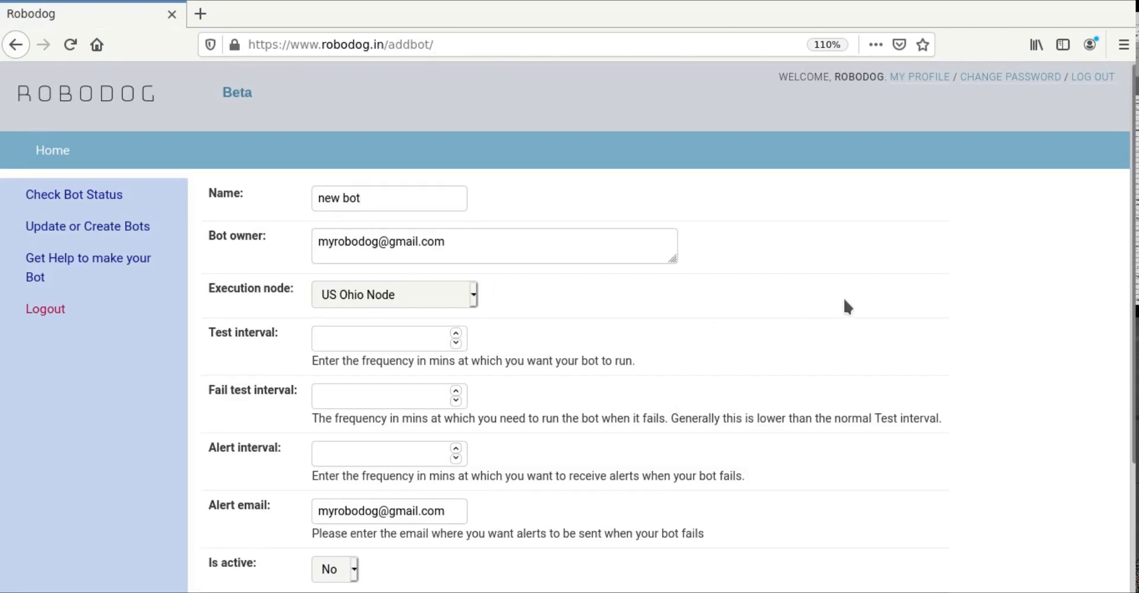
scroll(843, 296, "down", 1)
left_click(413, 281)
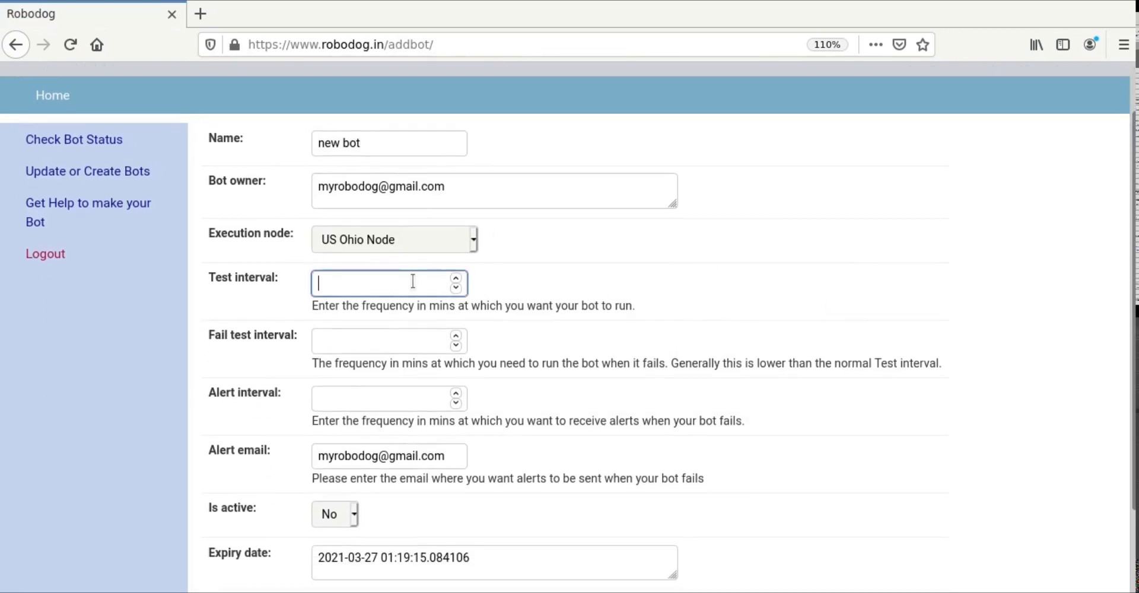
left_click(348, 347)
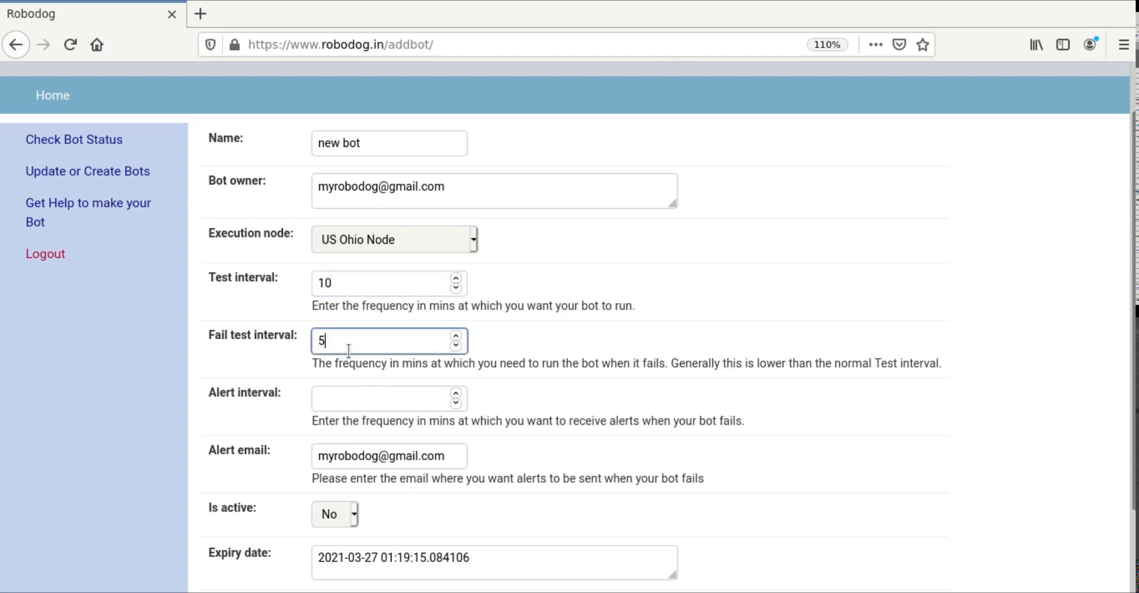
left_click(343, 399)
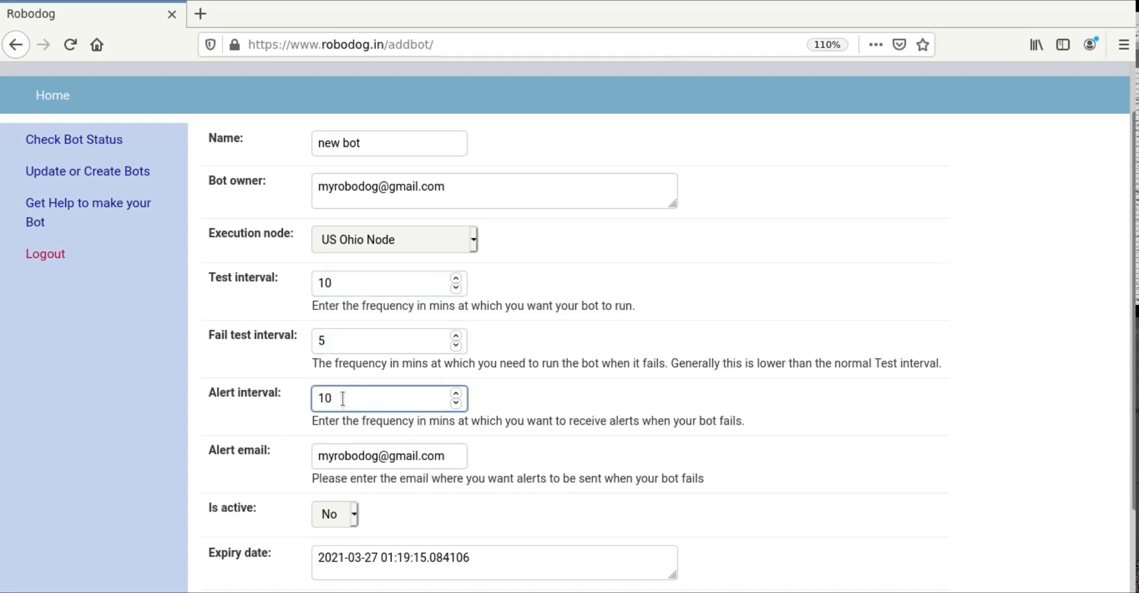
left_click(864, 412)
scroll(864, 412, "down", 3)
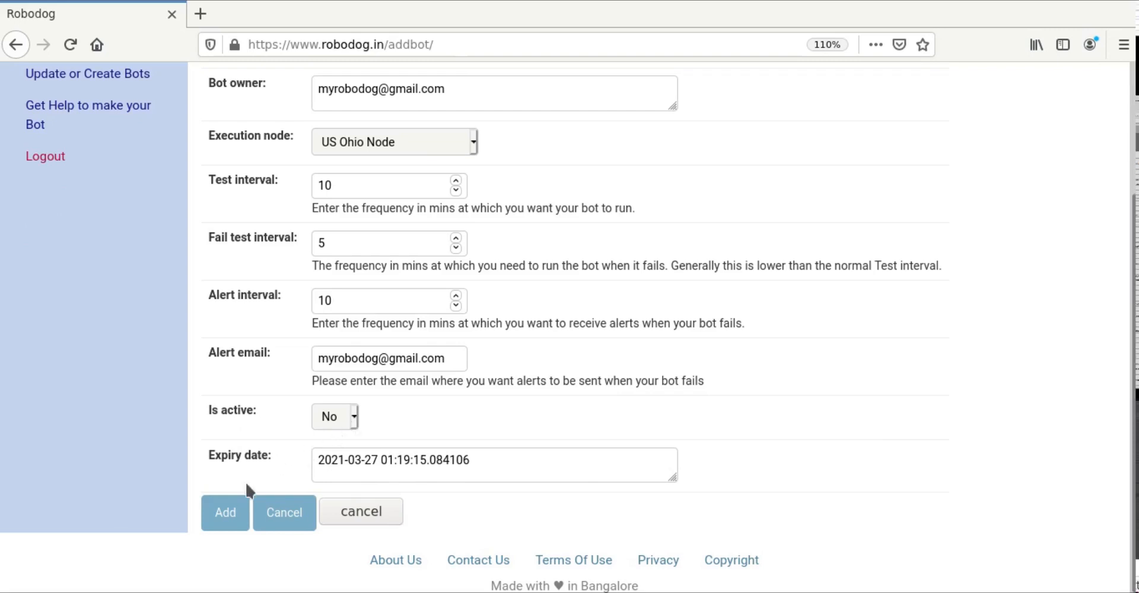
Step: Create the bot with Add, then bring up the Add Bot Step form for bot 2286
left_click(223, 522)
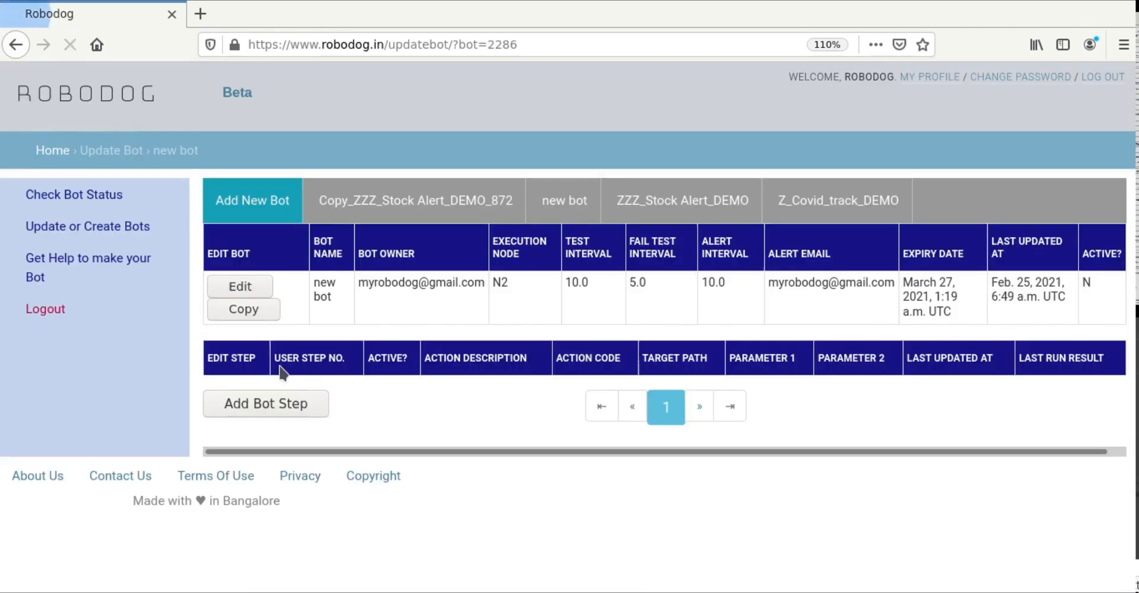
left_click(258, 401)
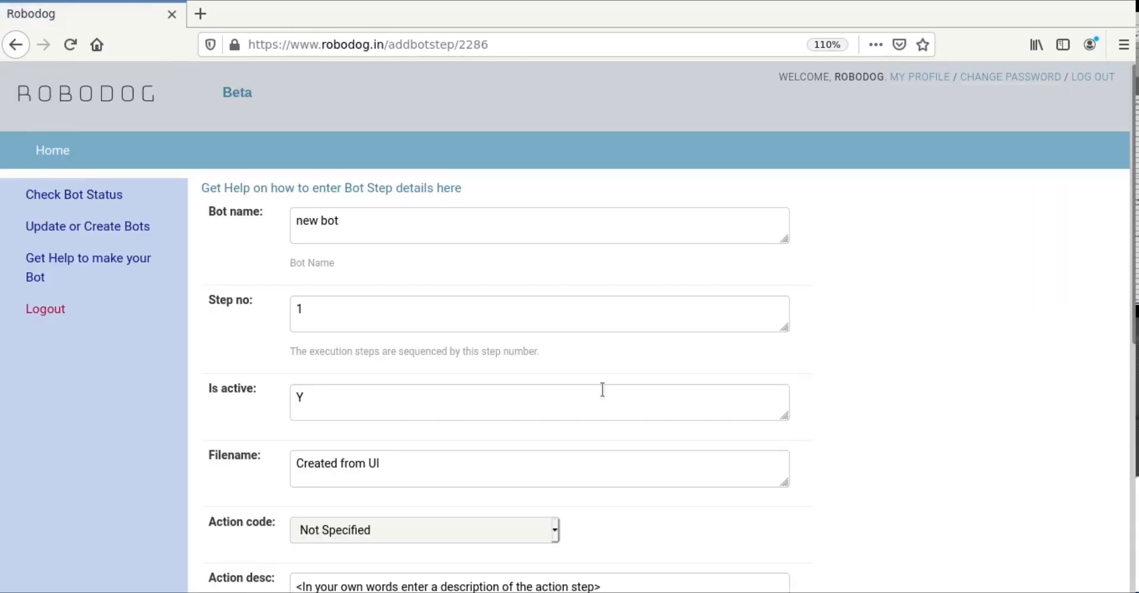
scroll(920, 403, "down", 3)
scroll(920, 403, "down", 2)
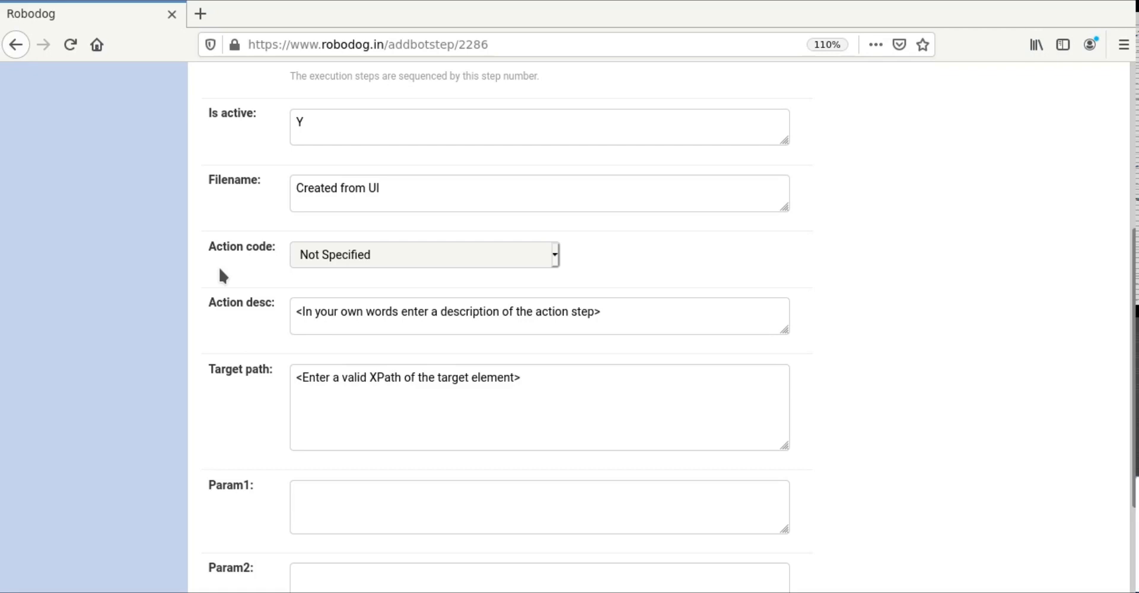
scroll(905, 344, "up", 3)
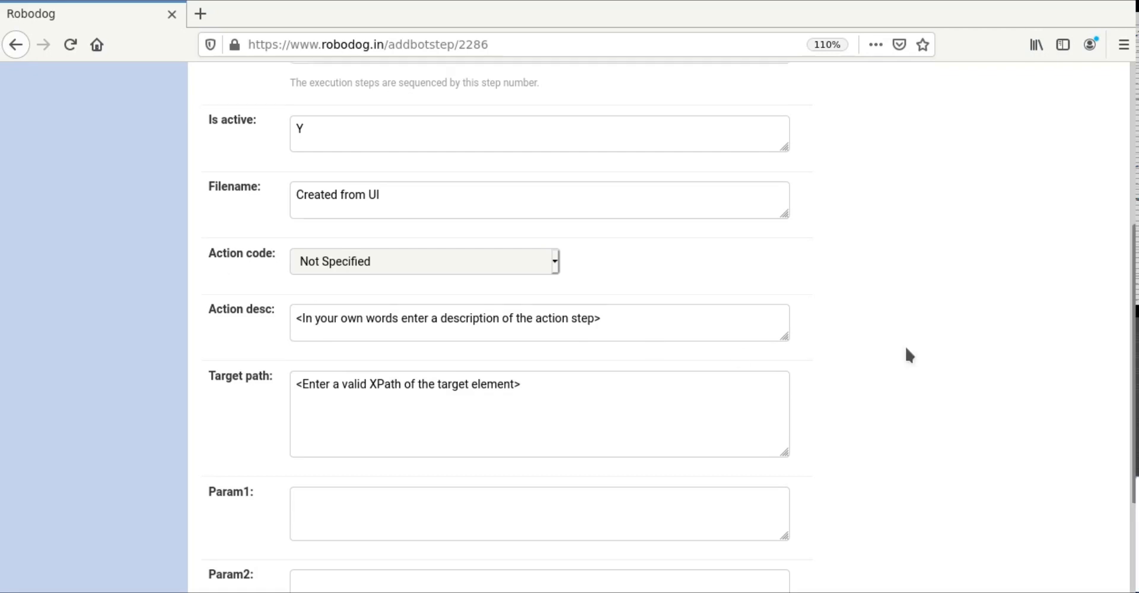
left_click(201, 17)
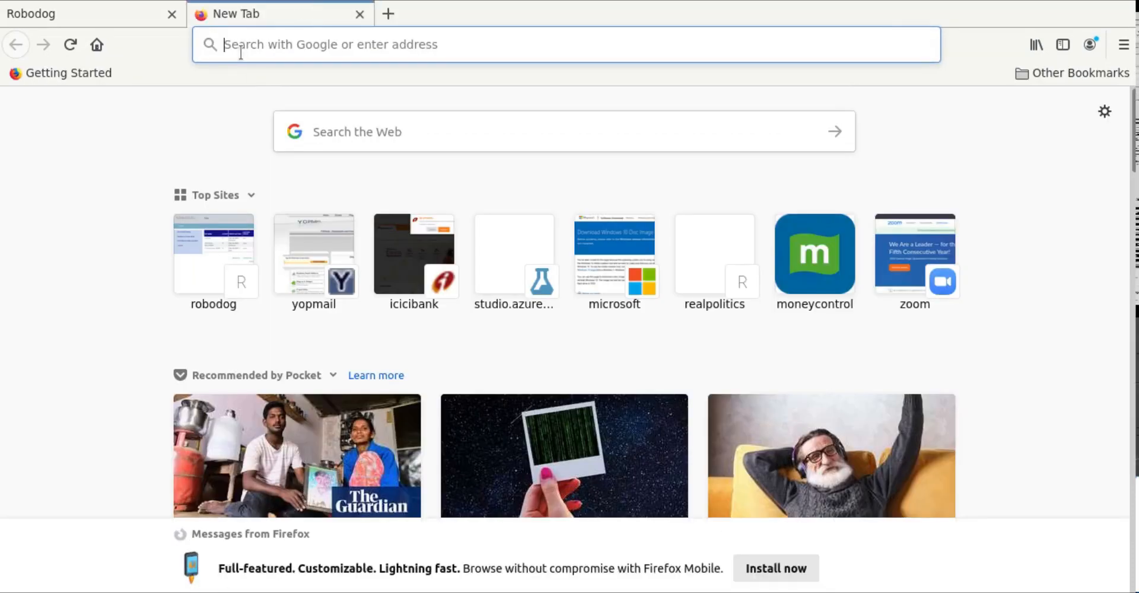
type("www")
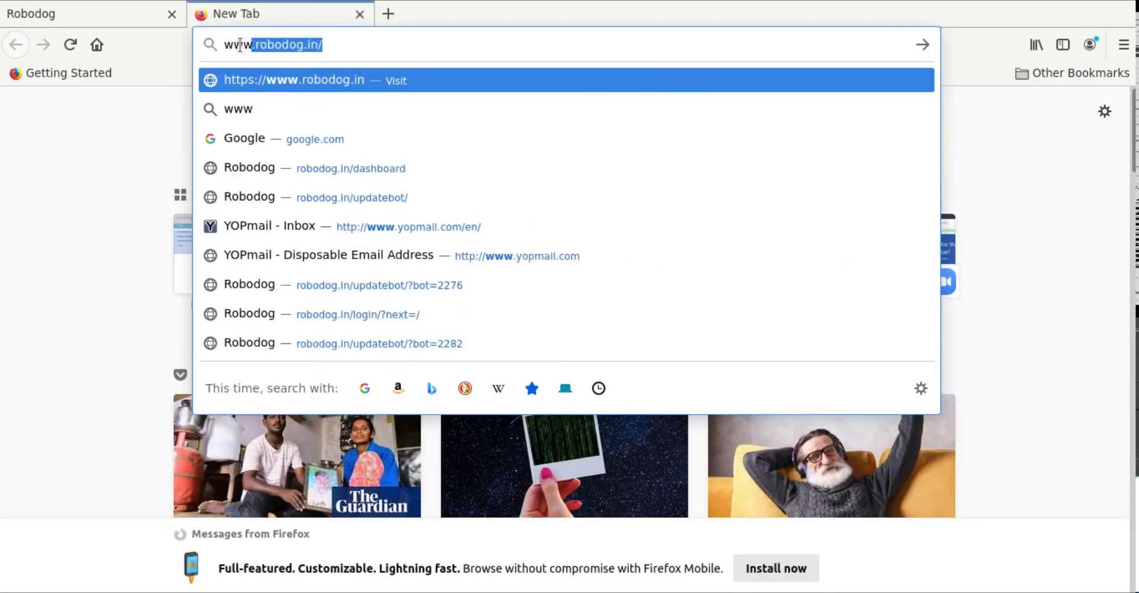
key("BackSpace")
type(".go")
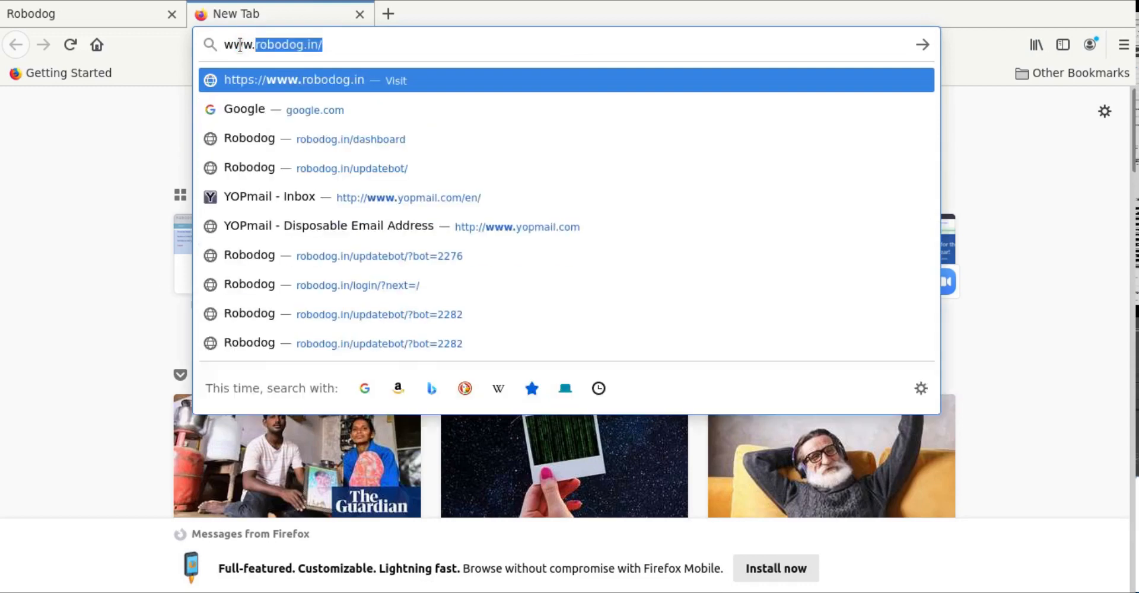
type("ogle.co")
key("Return")
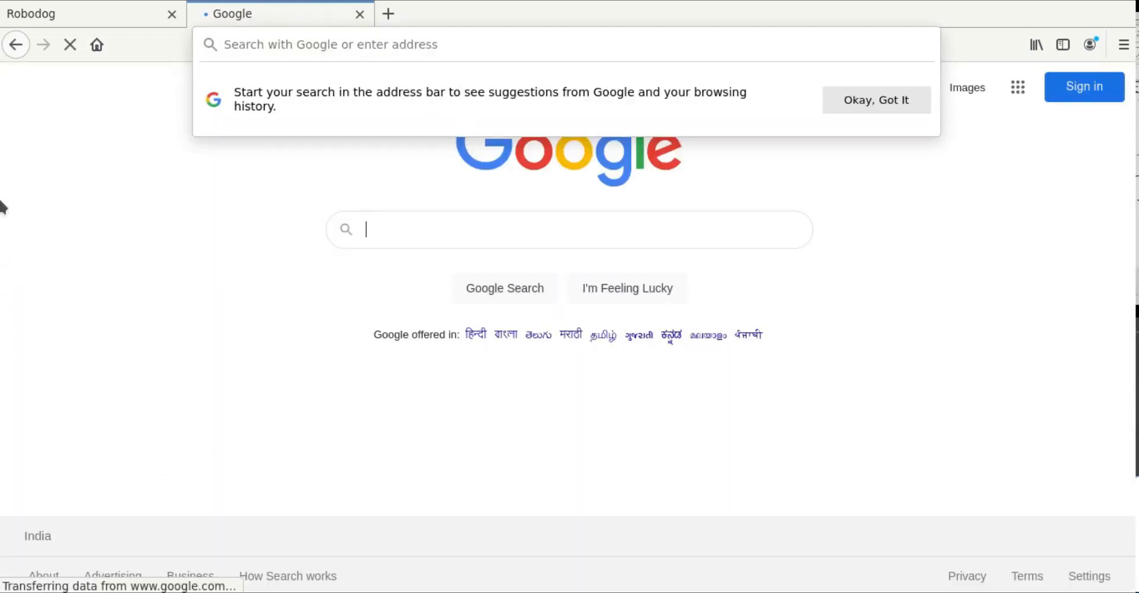
left_click(37, 138)
left_click(460, 44)
key("ctrl+c")
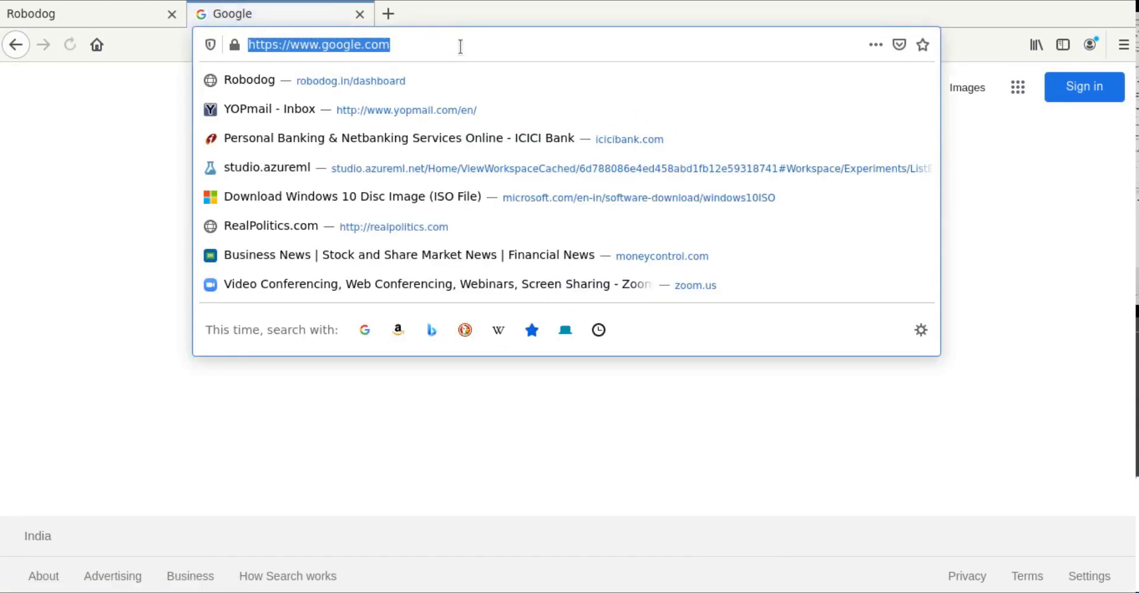
left_click(39, 19)
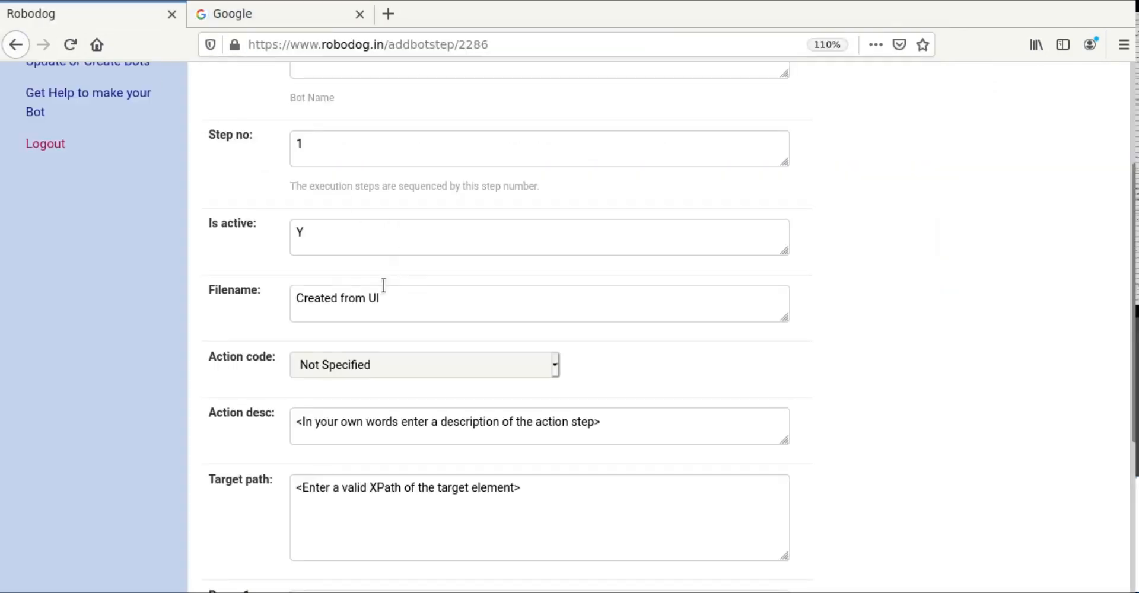
left_click(382, 365)
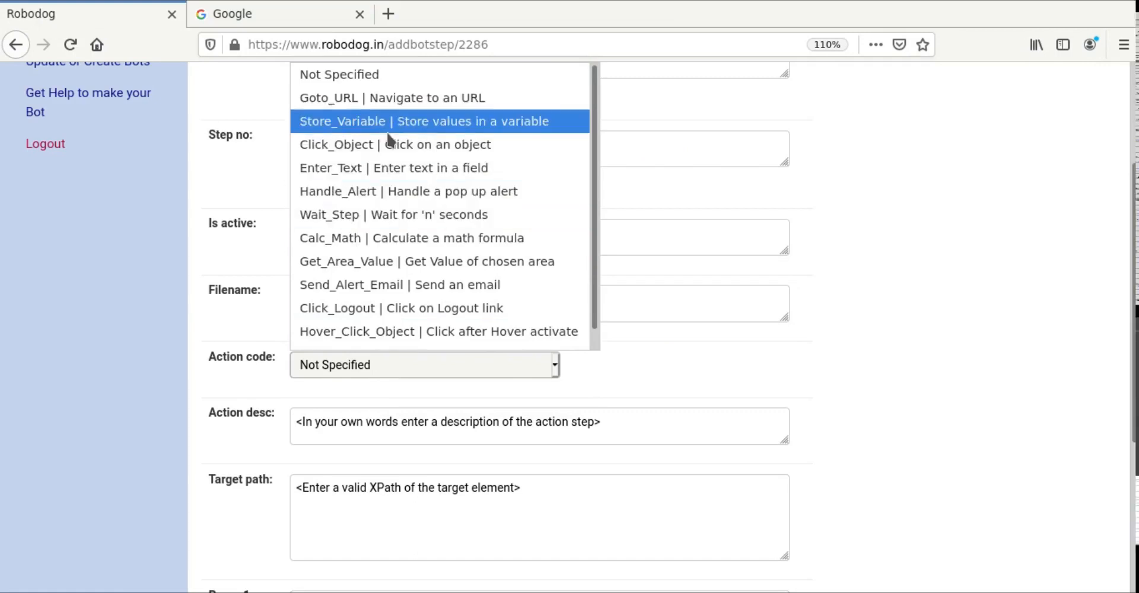
left_click(386, 99)
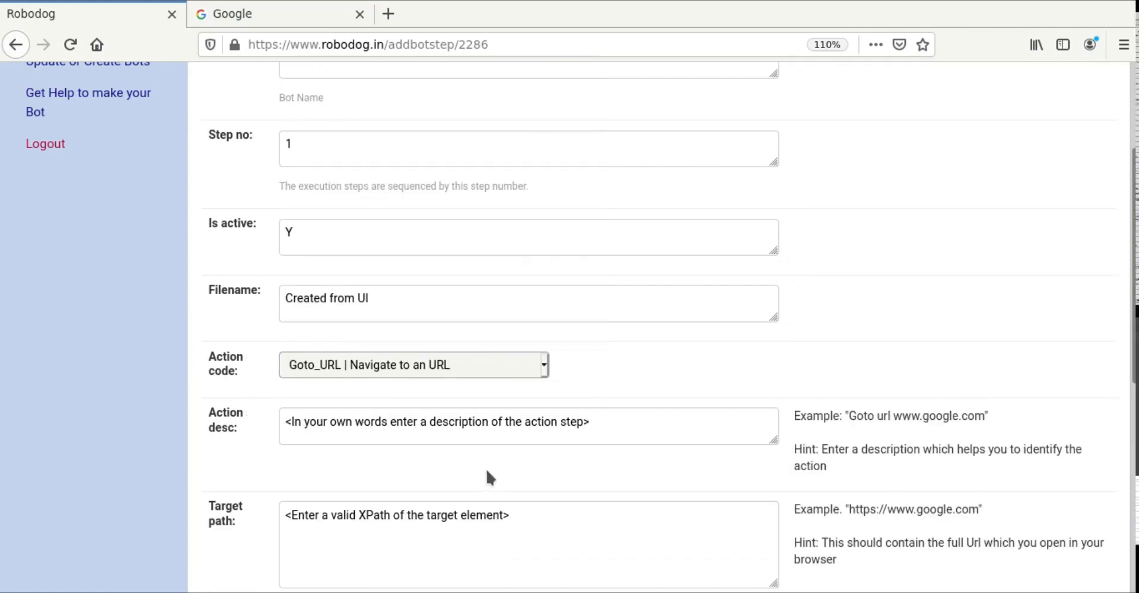
left_click(454, 519)
left_click_drag(530, 515, 232, 520)
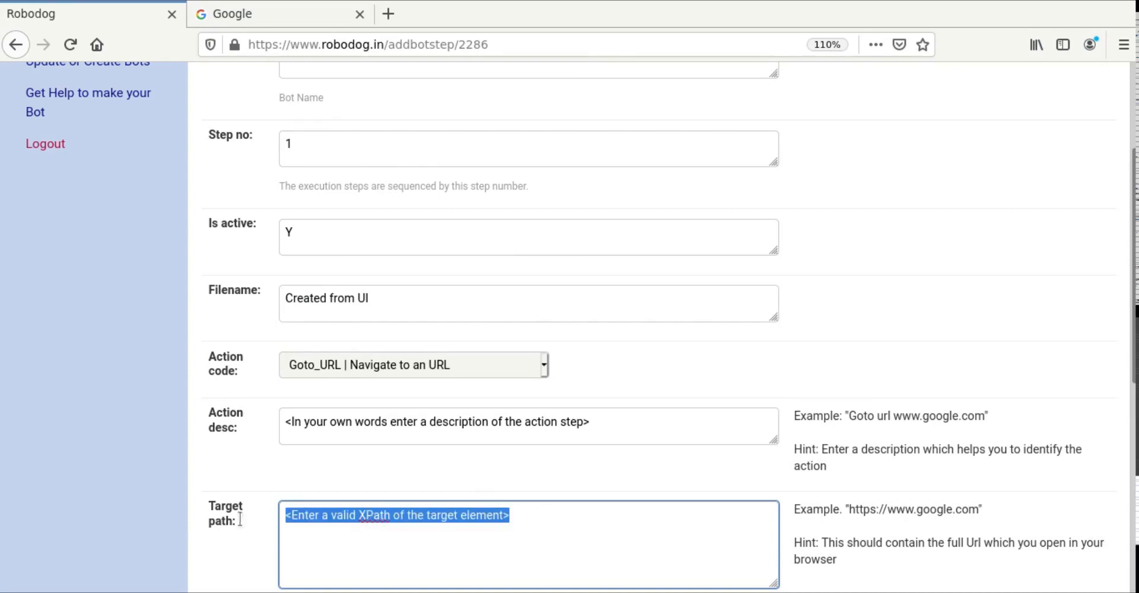
key("ctrl+v")
Step: Describe the step as 'Goto Google' and move to the Param1 field
left_click(617, 425)
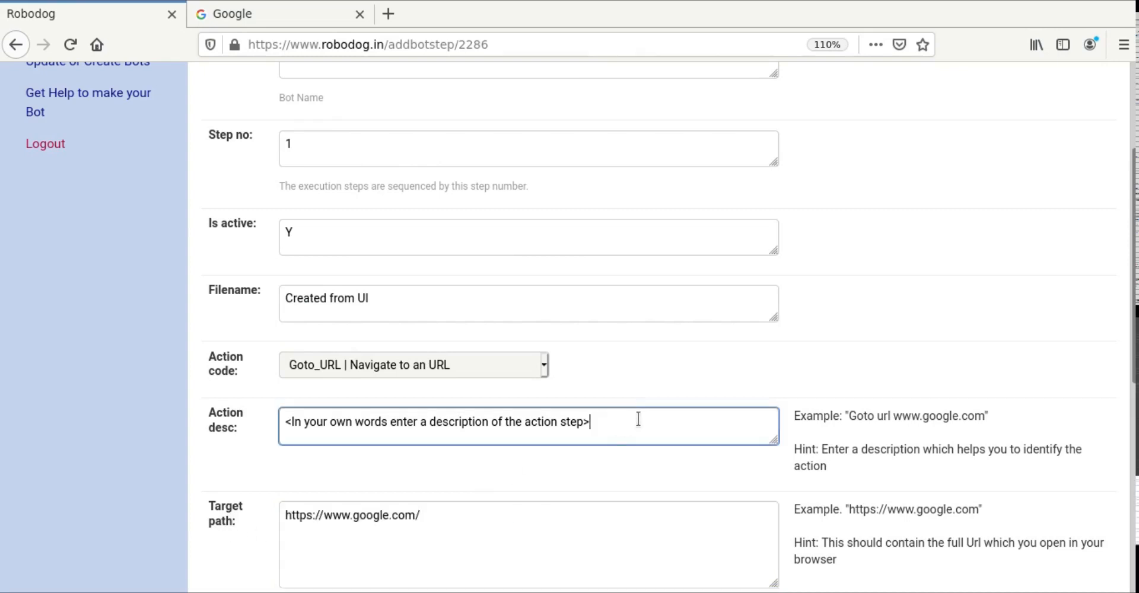
left_click_drag(637, 420, 334, 412)
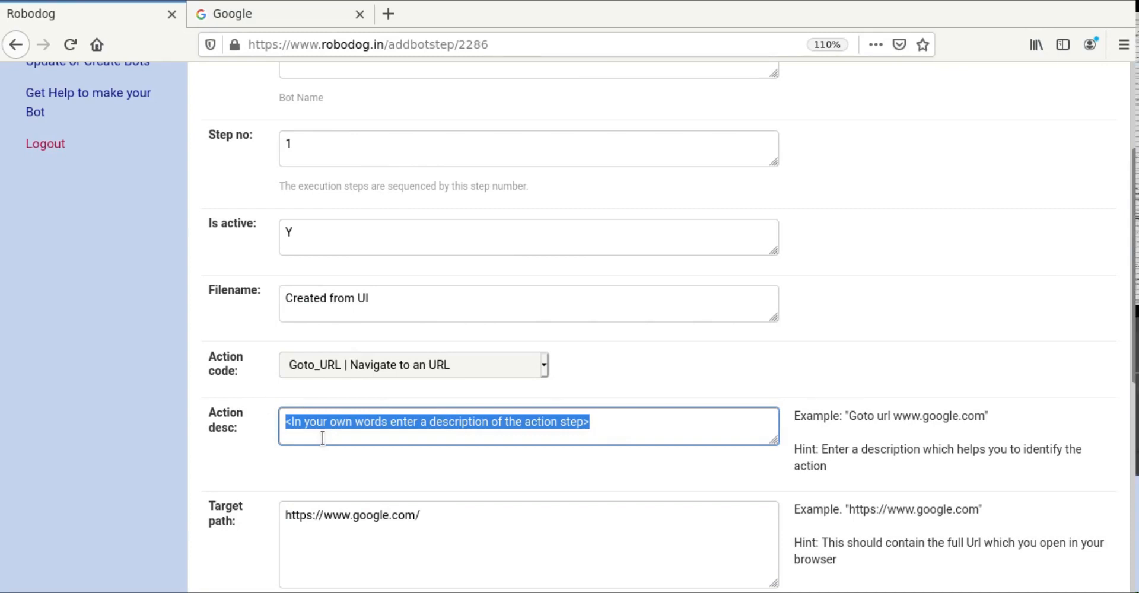
type("Goto Go")
key("BackSpace")
key("BackSpace")
type("o Google")
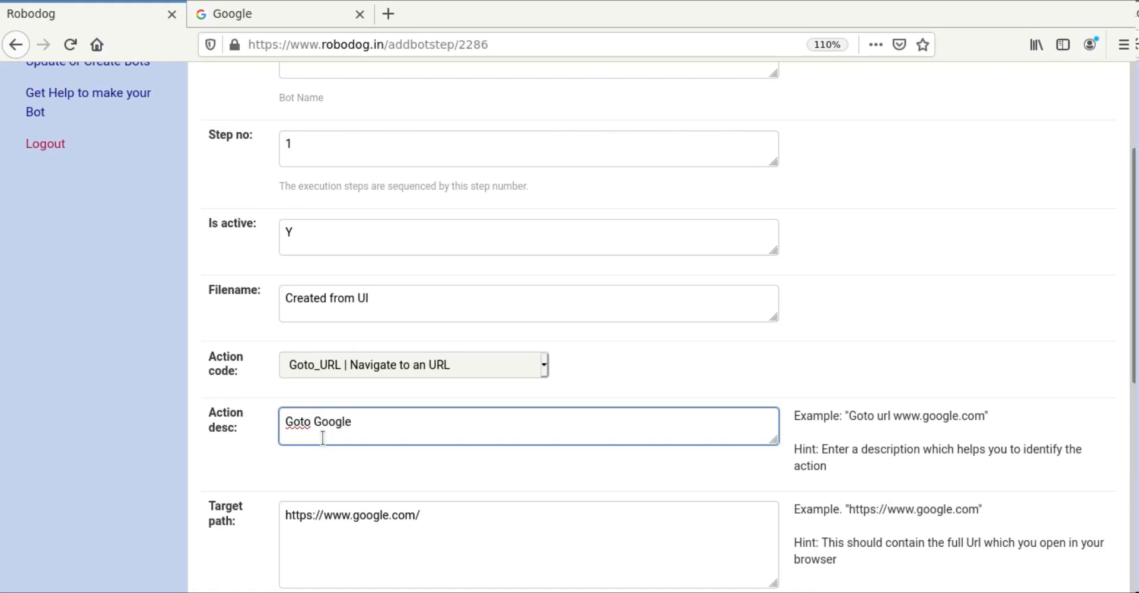
scroll(323, 438, "down", 4)
left_click(331, 424)
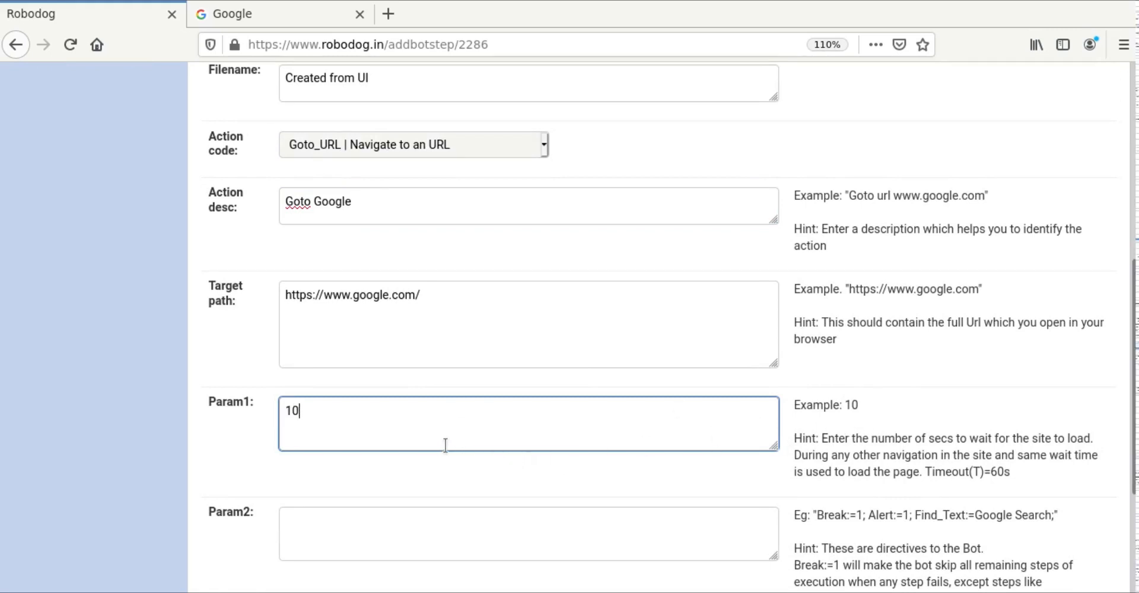
Step: Set Param2 to 'Break:=1; Alert:=1;', dropping Find_Text, and save step 1
scroll(446, 442, "down", 2)
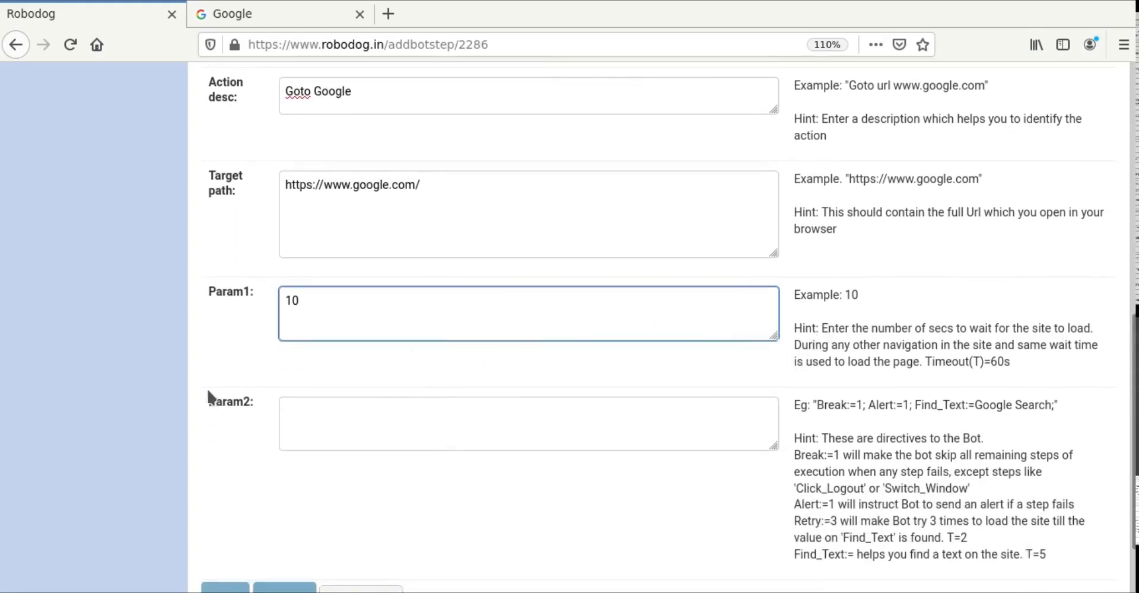
left_click(338, 423)
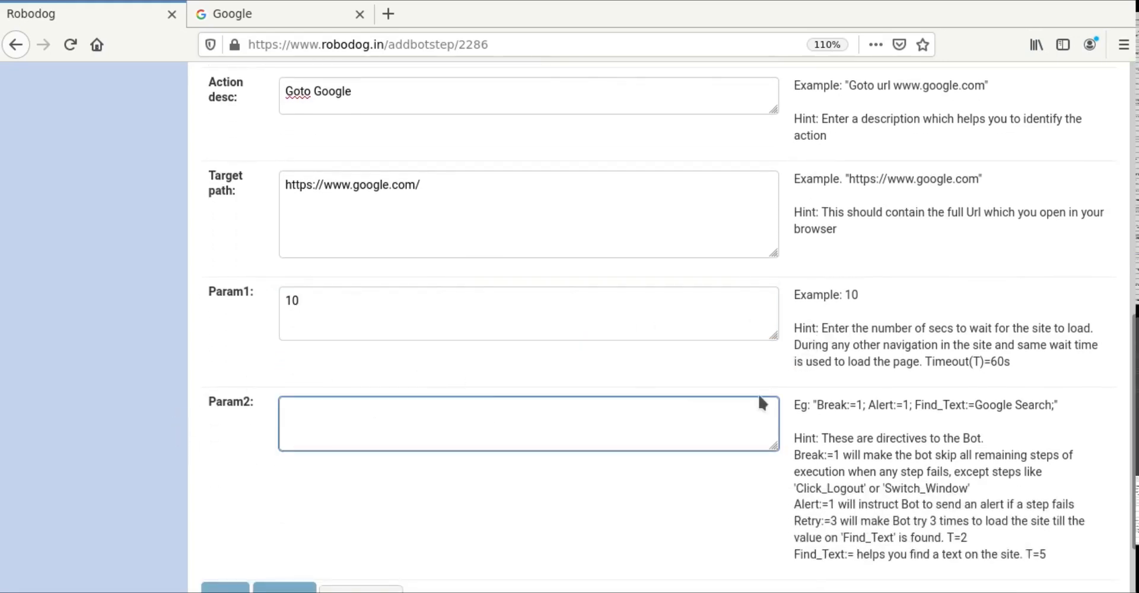
left_click_drag(818, 406, 1054, 410)
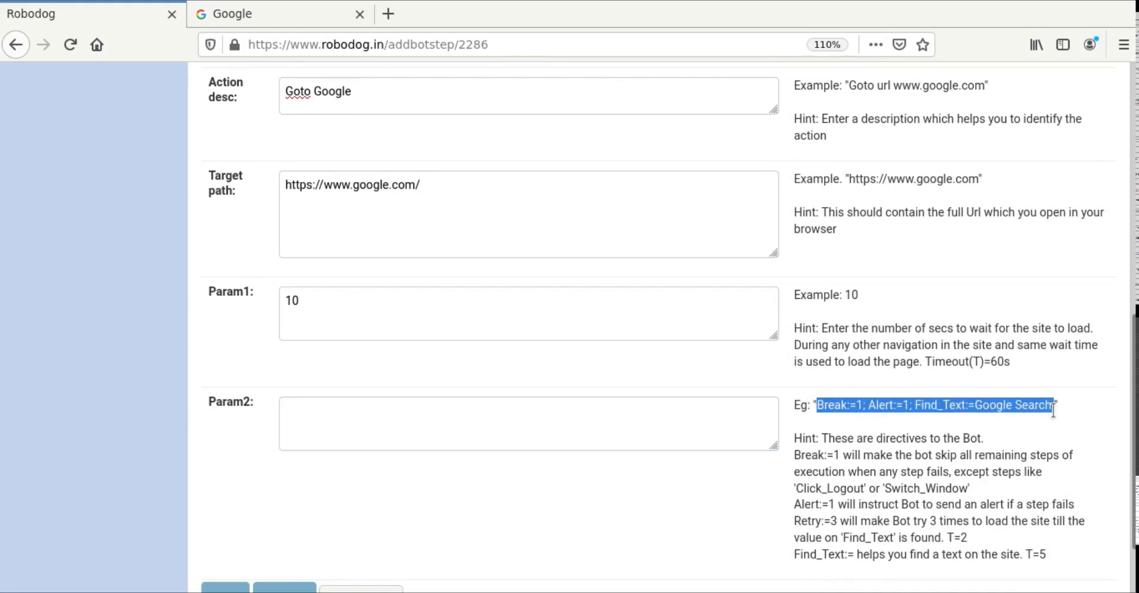
left_click(343, 411)
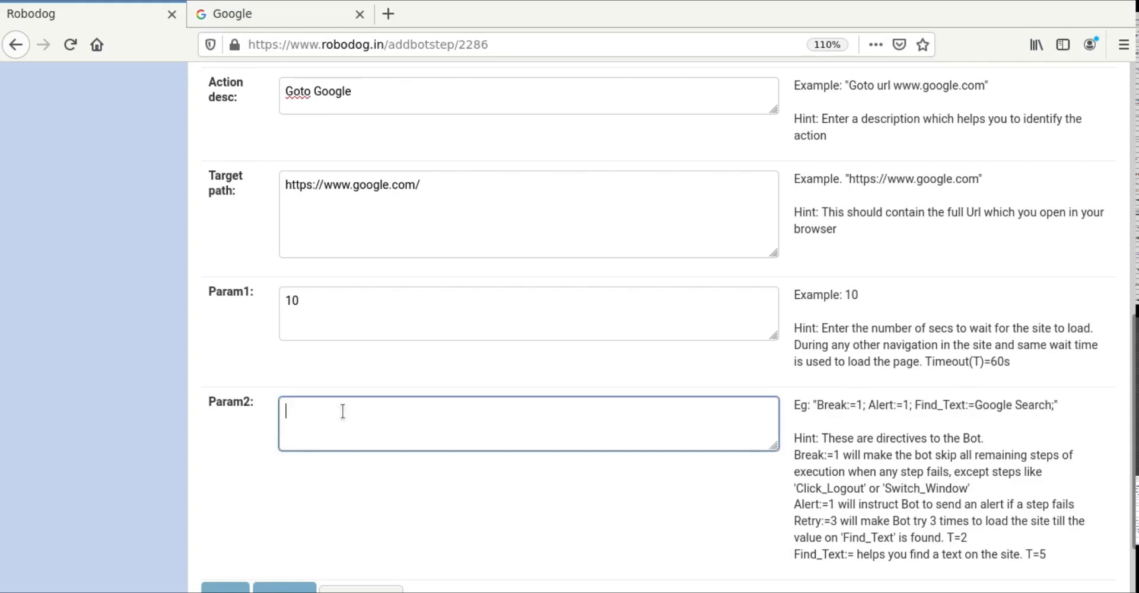
type("Break:=1; Alert:=1; Find_Text:=Google Search;")
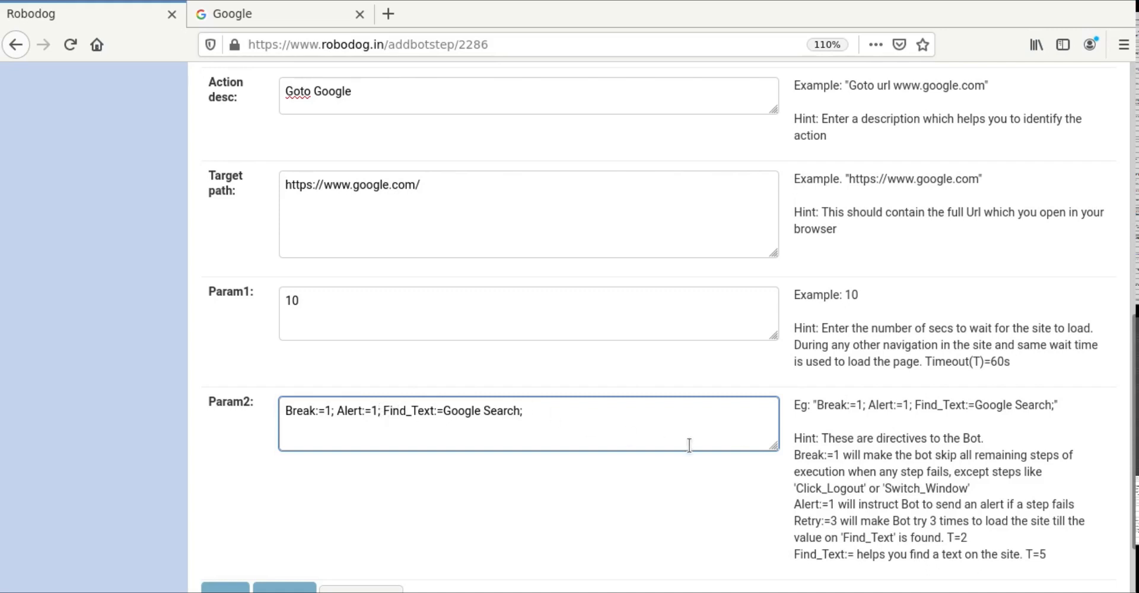
key("BackSpace")
key("BackSpace")
key("BackSpace")
key("BackSpace")
key("BackSpace")
key("BackSpace")
key("BackSpace")
key("BackSpace")
key("BackSpace")
key("BackSpace")
key("BackSpace")
key("BackSpace")
key("BackSpace")
key("BackSpace")
key("BackSpace")
key("BackSpace")
key("BackSpace")
key("BackSpace")
key("BackSpace")
key("BackSpace")
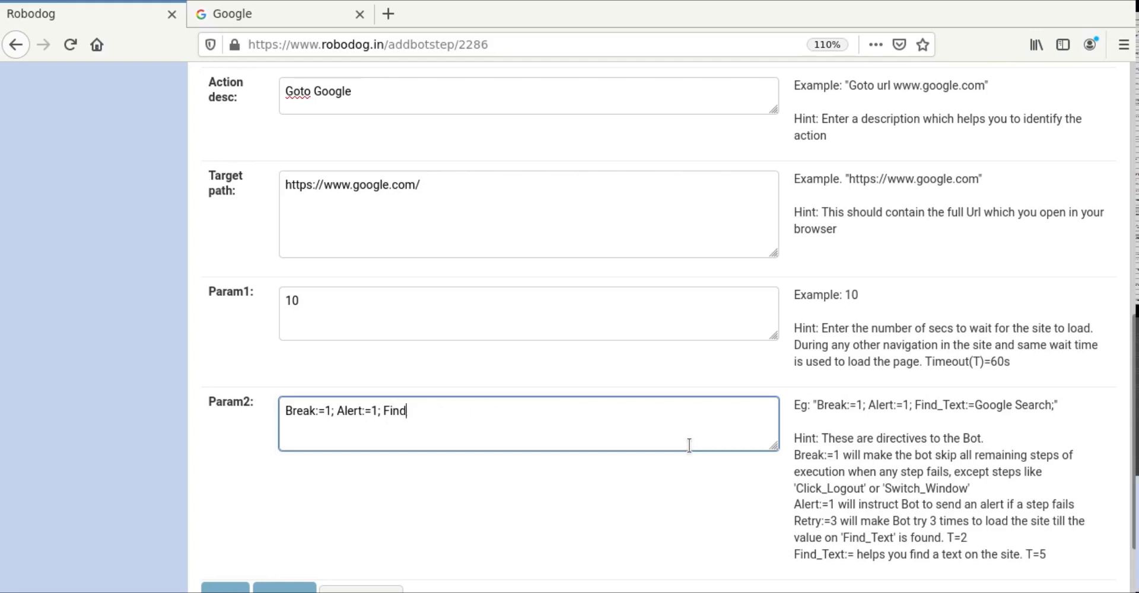
key("BackSpace")
key("BackSpace")
key("BackSpace")
key("BackSpace")
key("BackSpace")
scroll(174, 489, "down", 3)
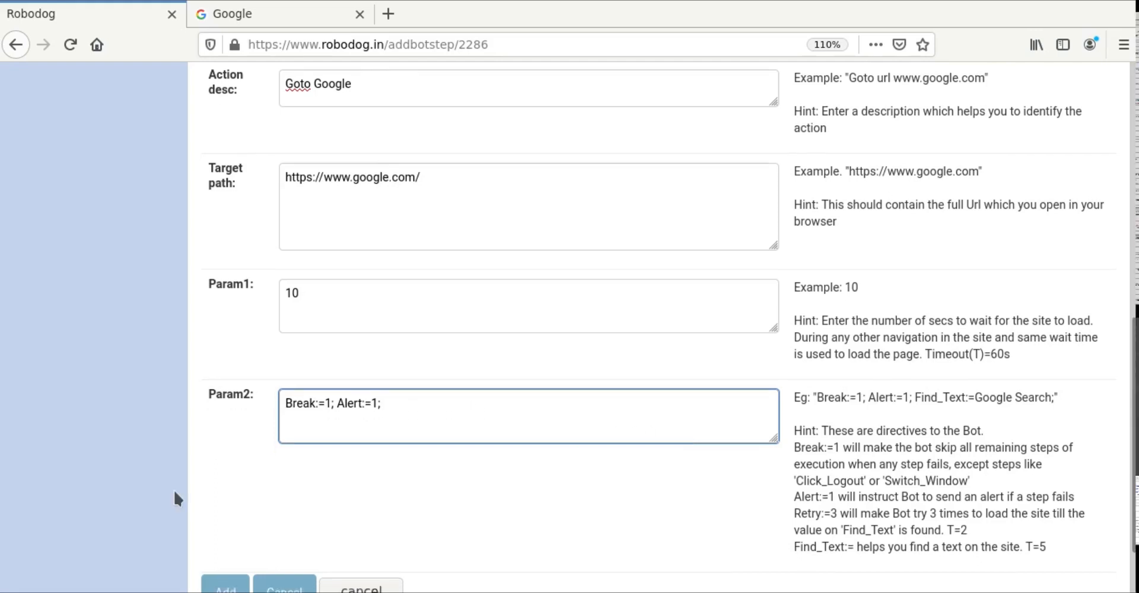
left_click(219, 527)
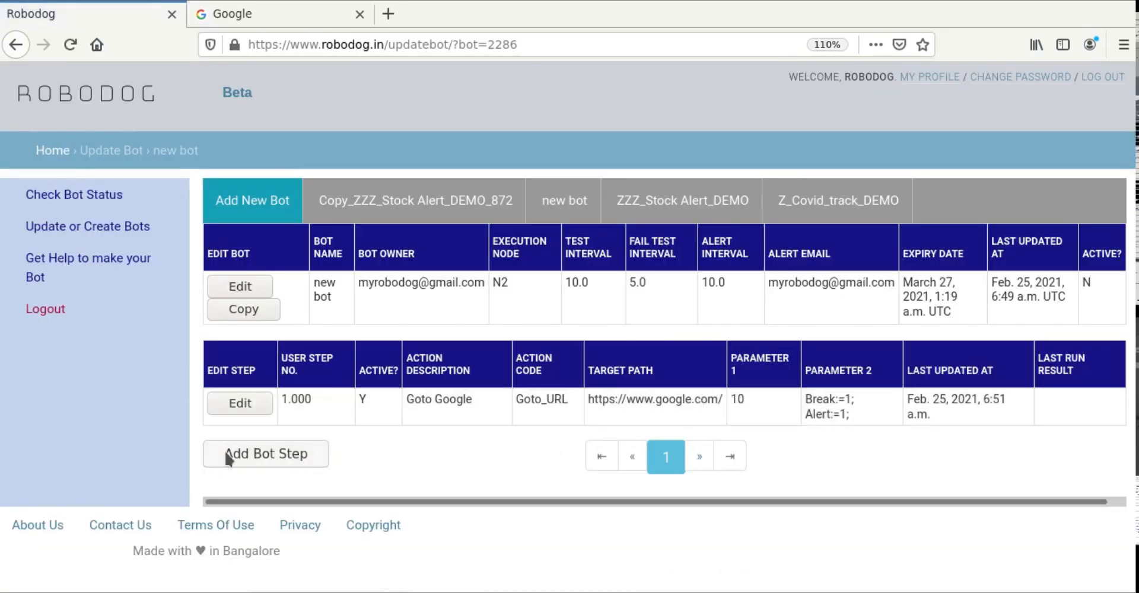
Step: Add another bot step as an Enter_Text action with the description 'search'
left_click(302, 458)
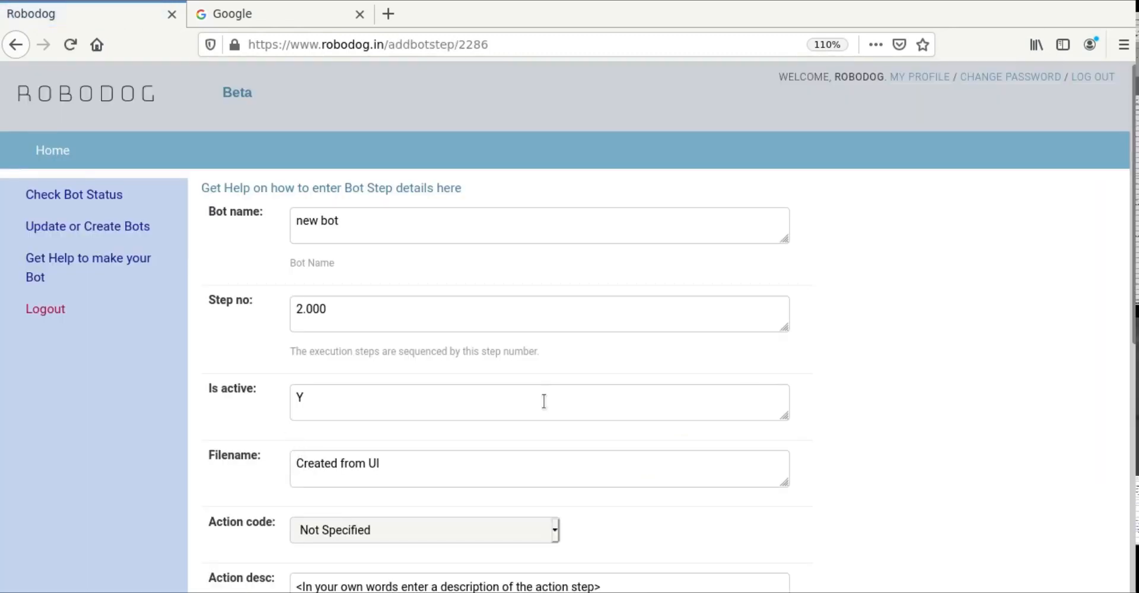
scroll(956, 383, "down", 5)
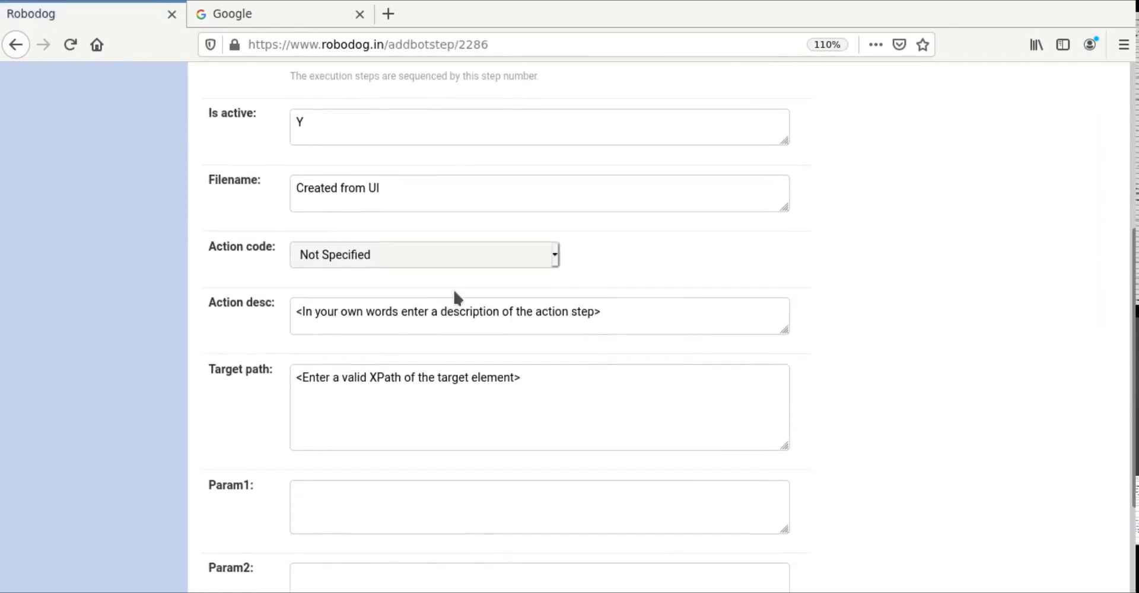
left_click(430, 261)
left_click(391, 379)
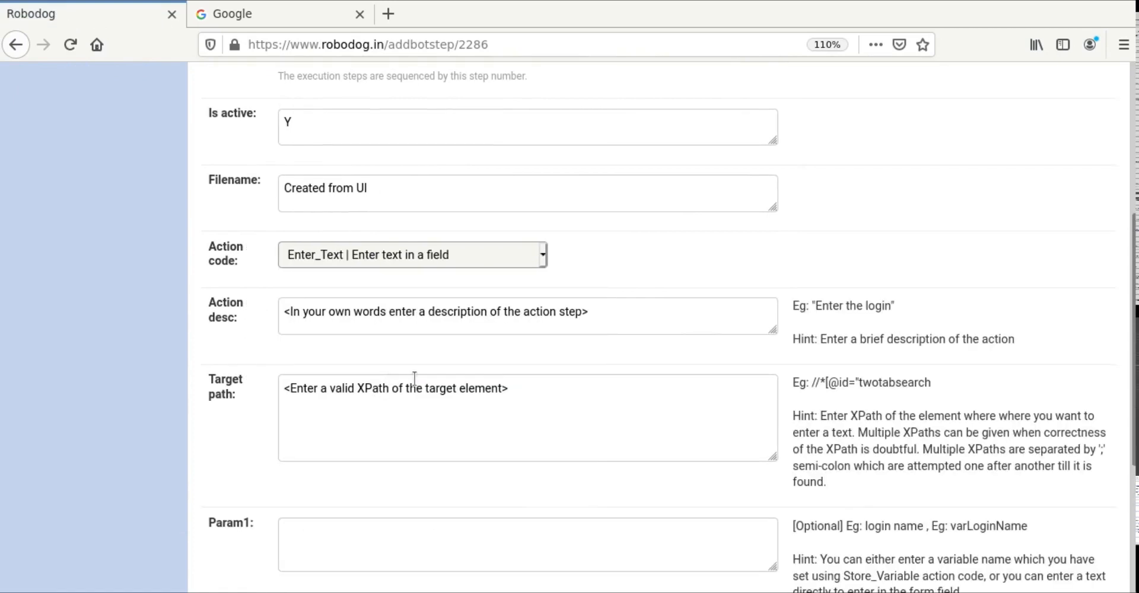
left_click(613, 322)
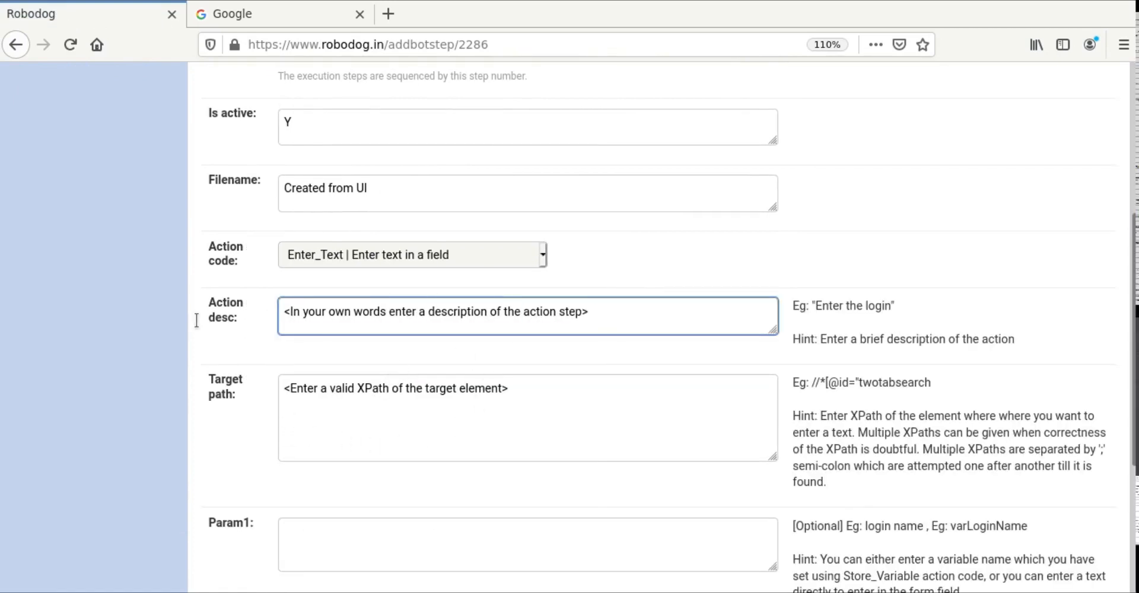
key("ctrl+a")
type("se")
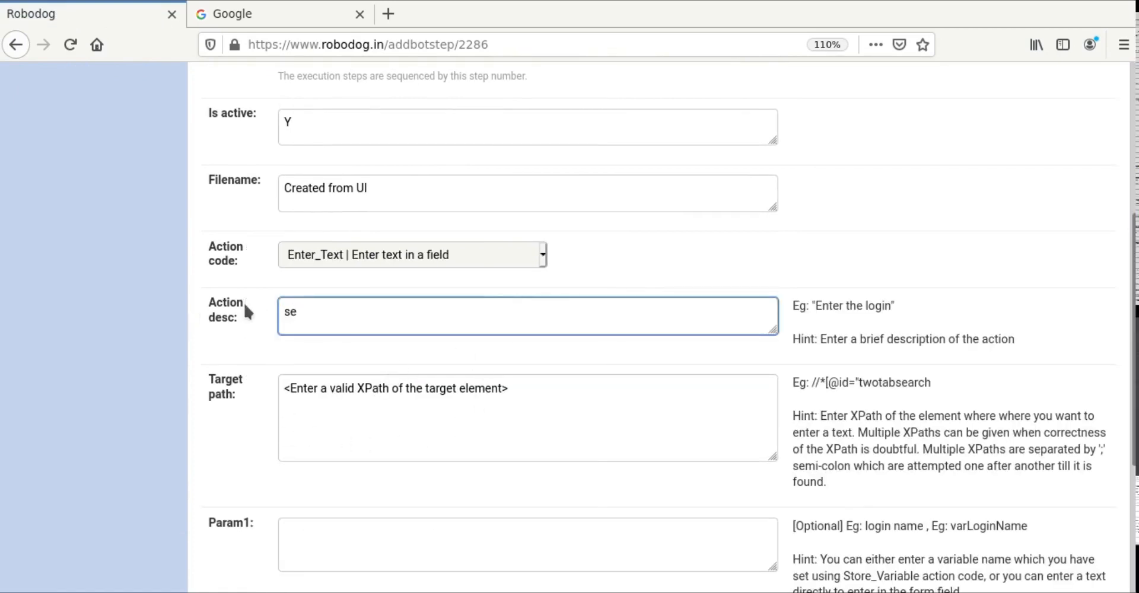
type("arch")
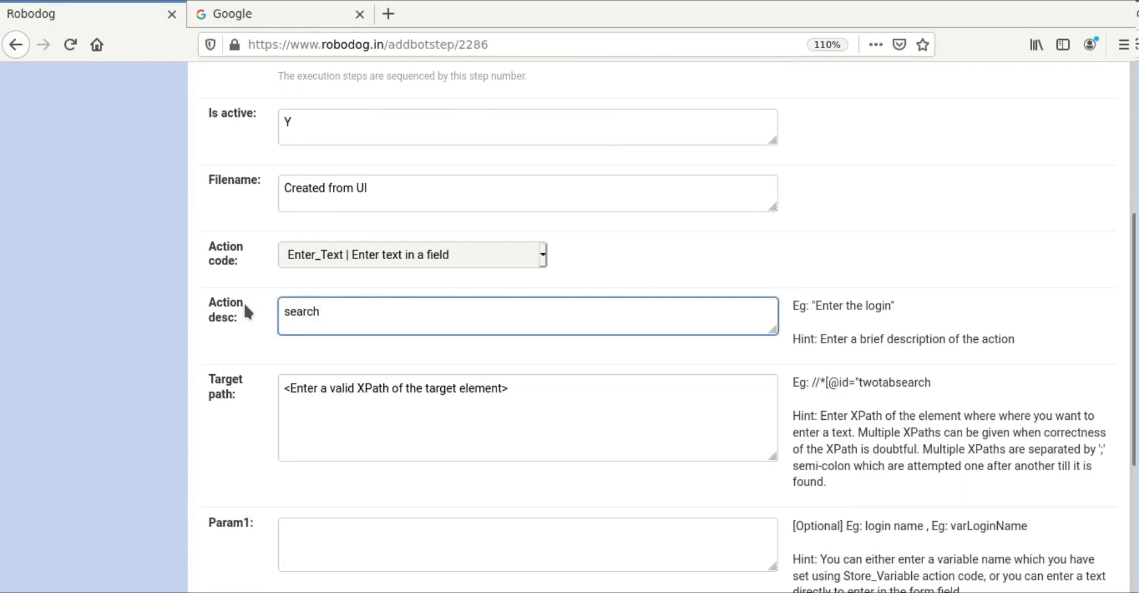
Step: Move the phrase 'flight fro Bangalore to Delhi' from Target path into Param1, leaving Target path empty
left_click(545, 380)
left_click_drag(284, 388, 560, 382)
type("flight")
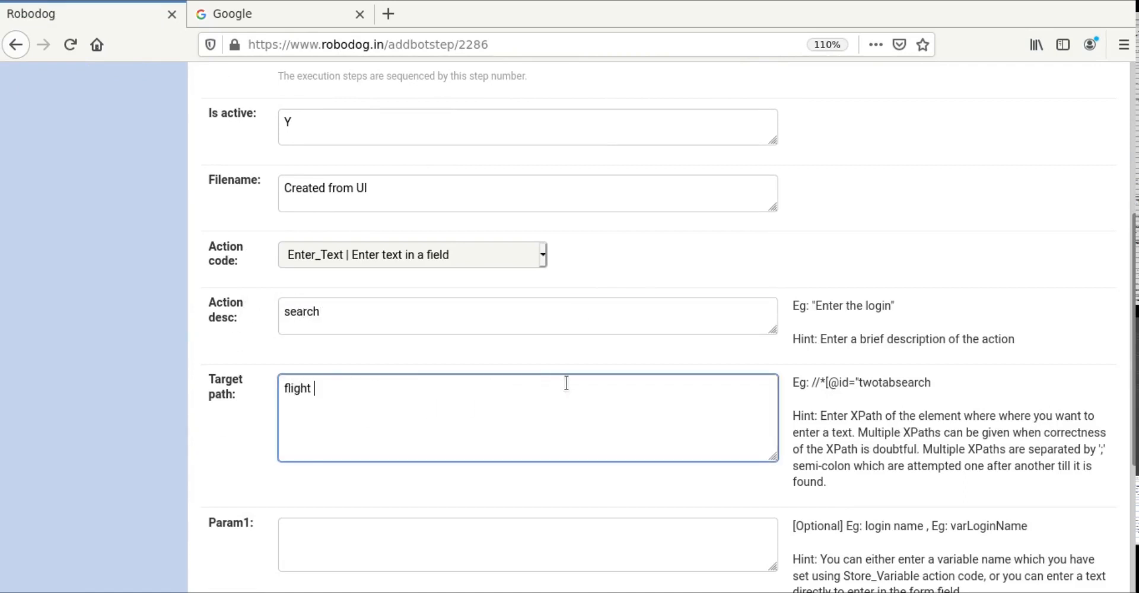
type(" fro Bangalore to Delhi")
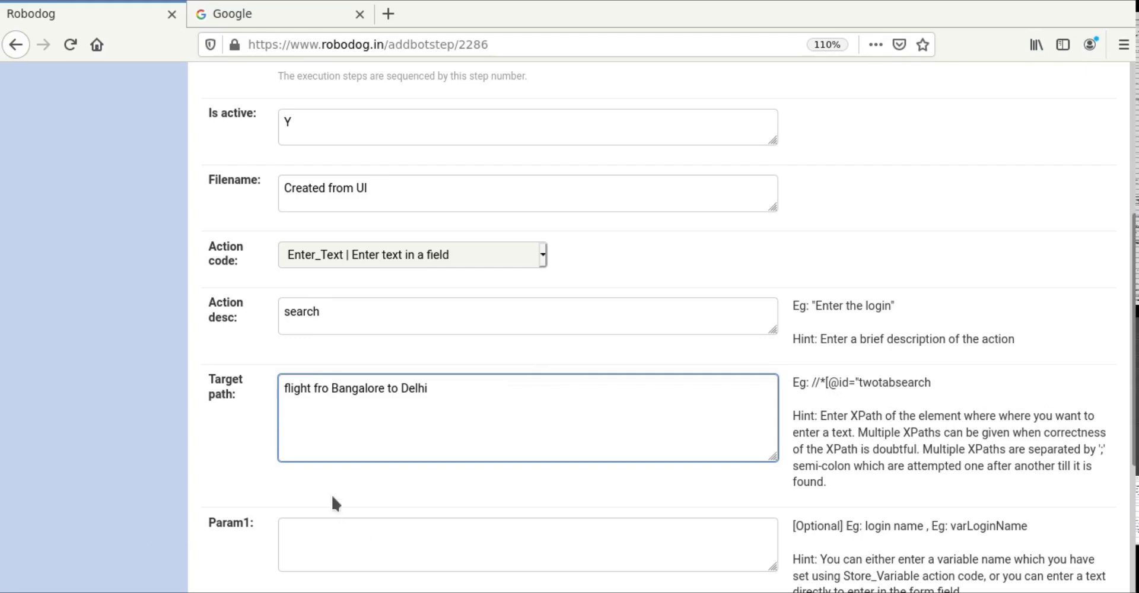
left_click(362, 537)
scroll(364, 535, "down", 3)
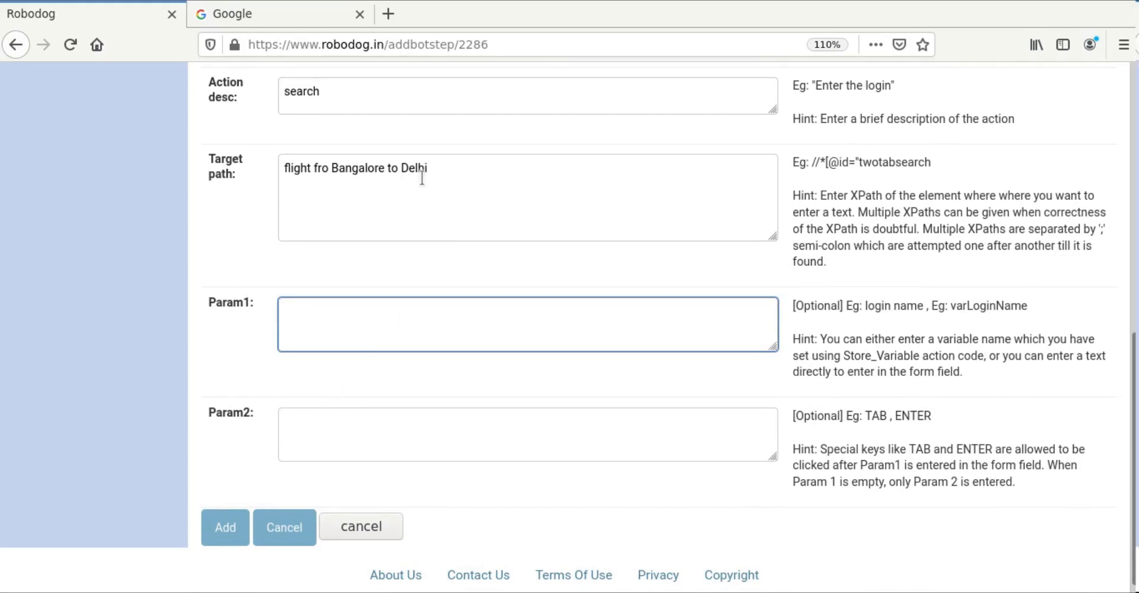
left_click(338, 185)
key("ctrl+a")
key("ctrl+x")
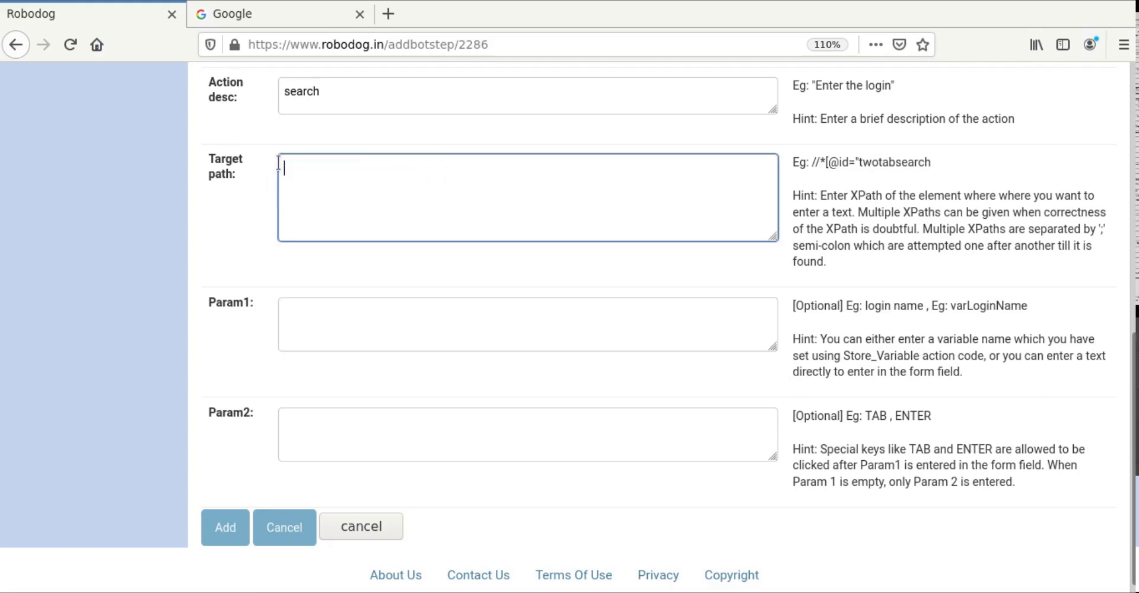
left_click(311, 331)
key("ctrl+v")
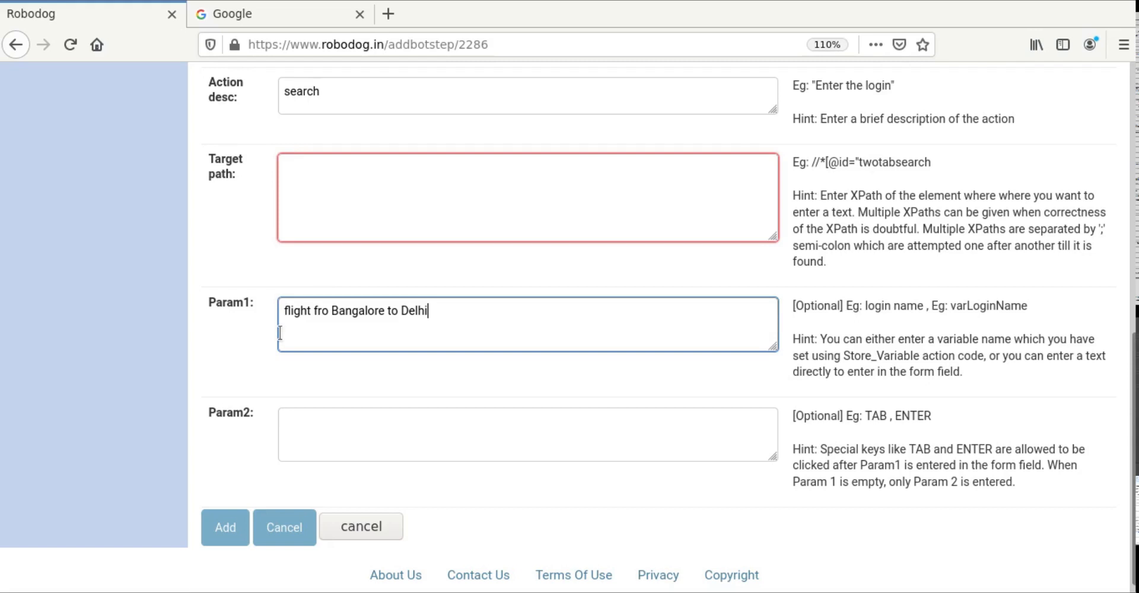
Step: Inspect the Google search box and copy its input element's XPath
left_click(302, 179)
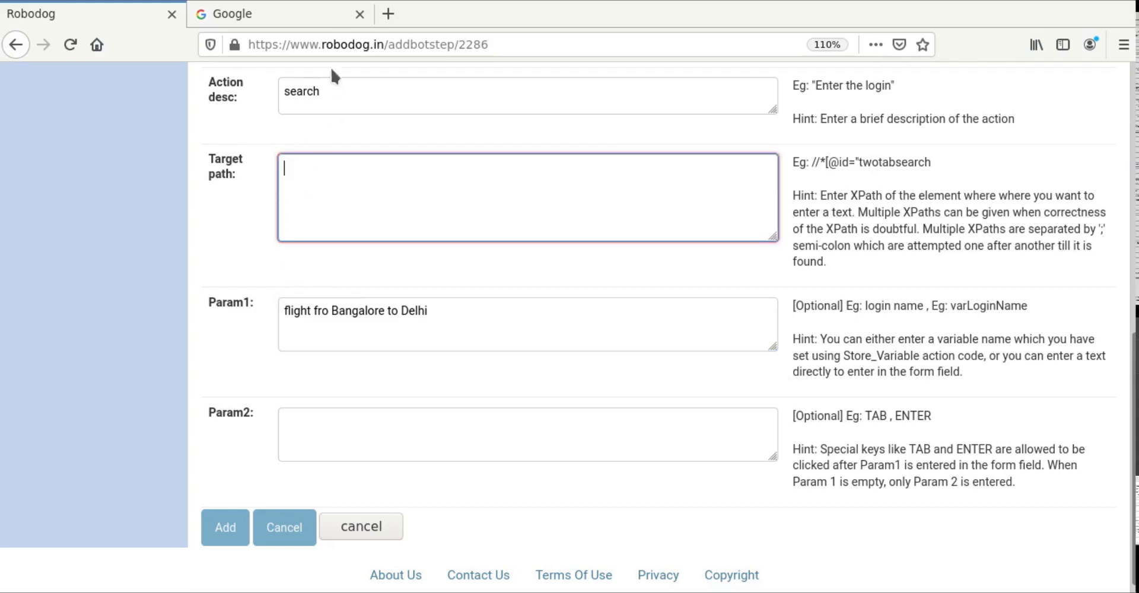
left_click(303, 18)
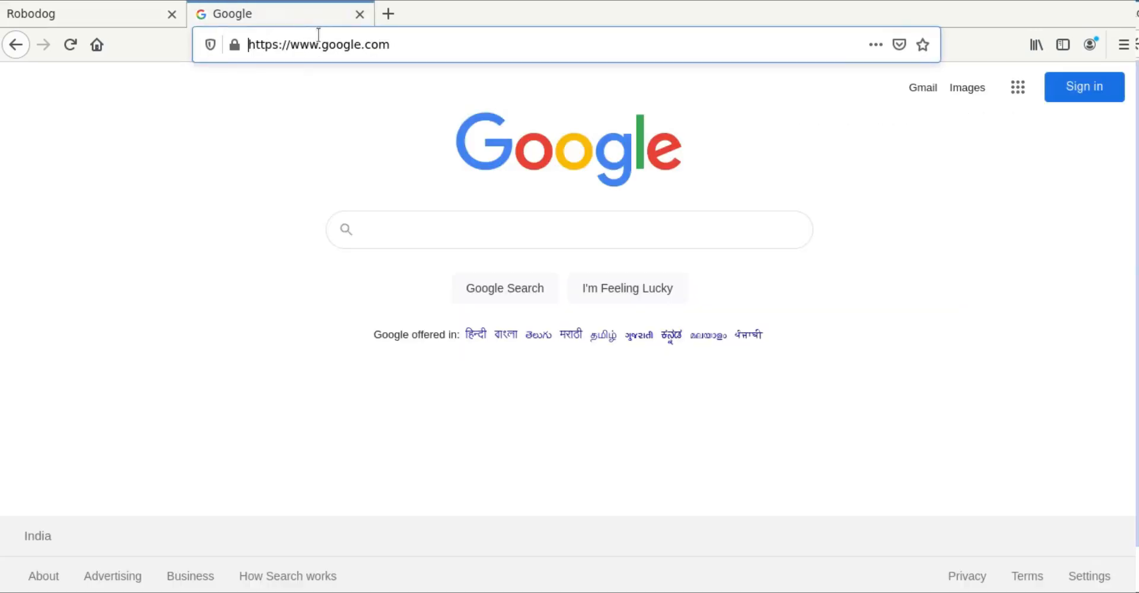
right_click(433, 219)
left_click(466, 425)
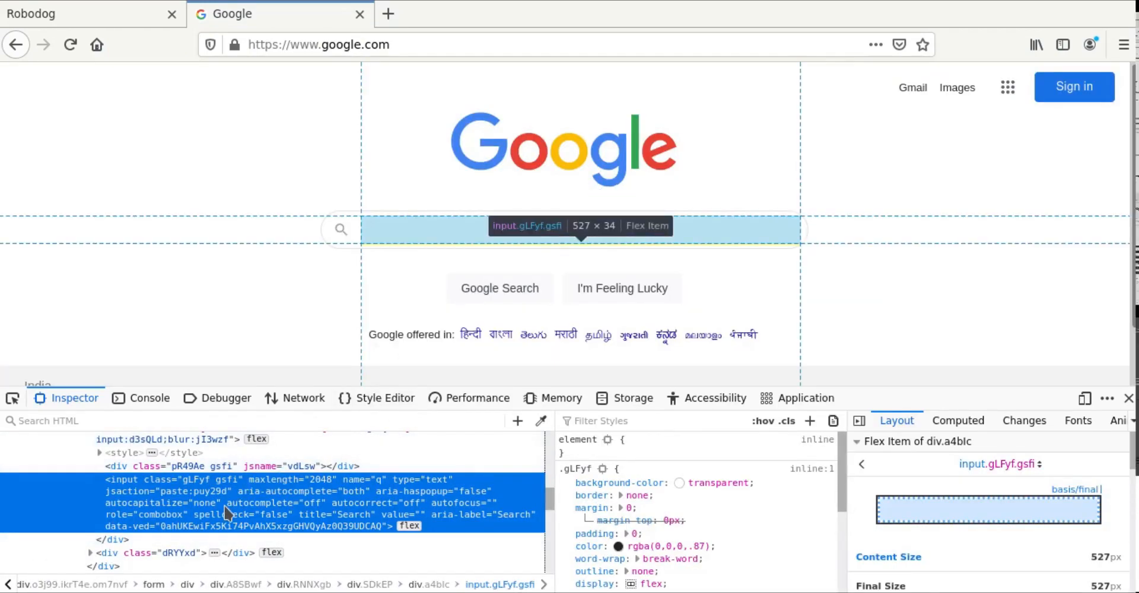
right_click(228, 512)
mouse_move(368, 429)
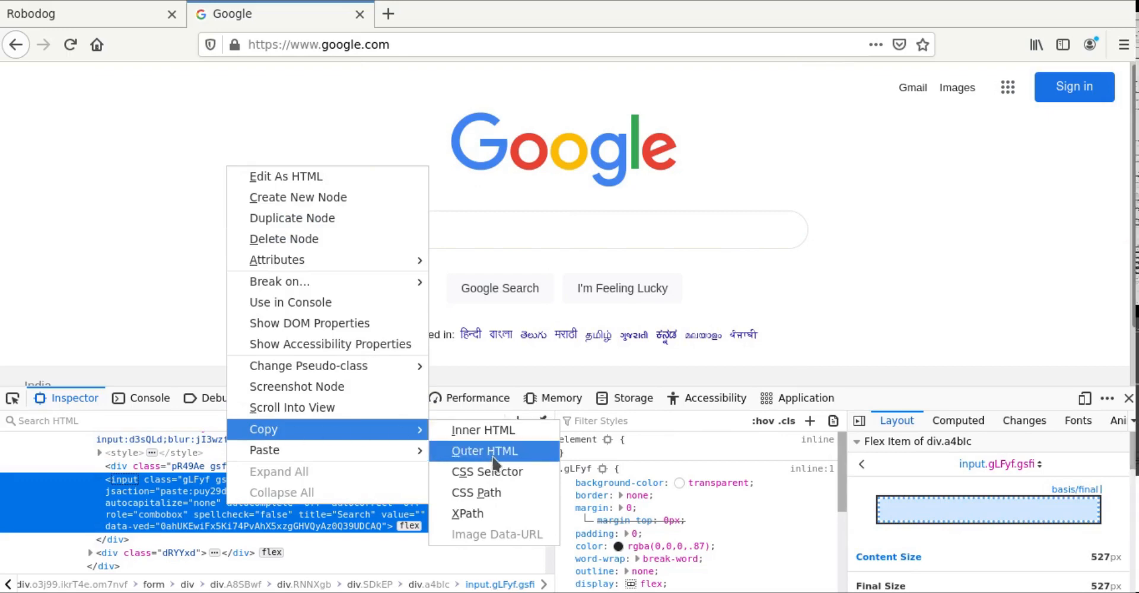
left_click(496, 514)
Step: Paste the search box XPath as Target path, set Param2 to ENTER, and save step 2
left_click(97, 18)
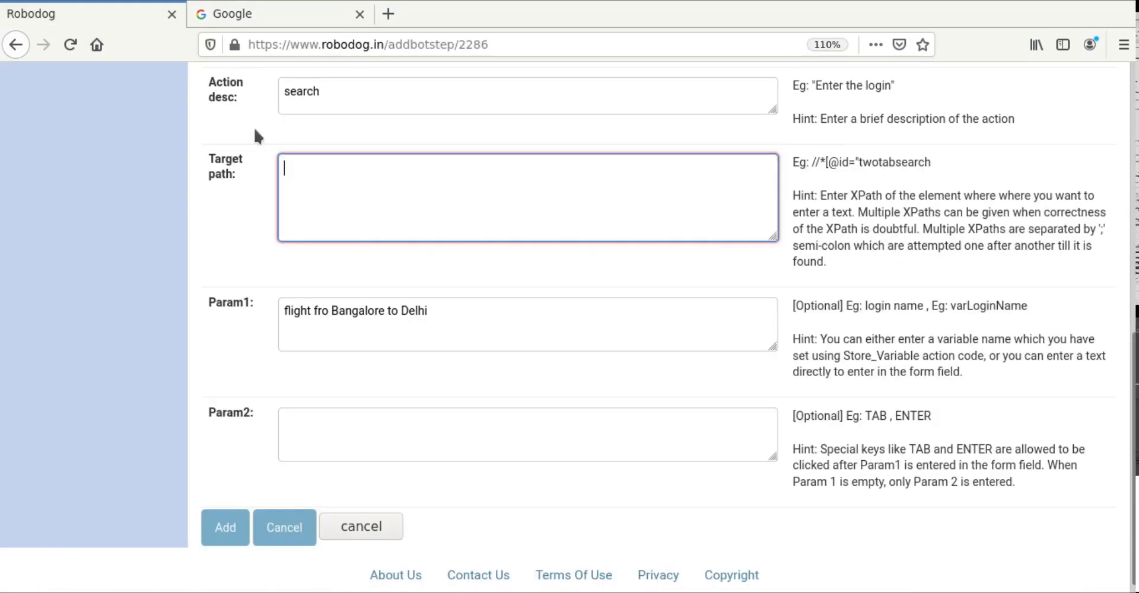
key("ctrl+v")
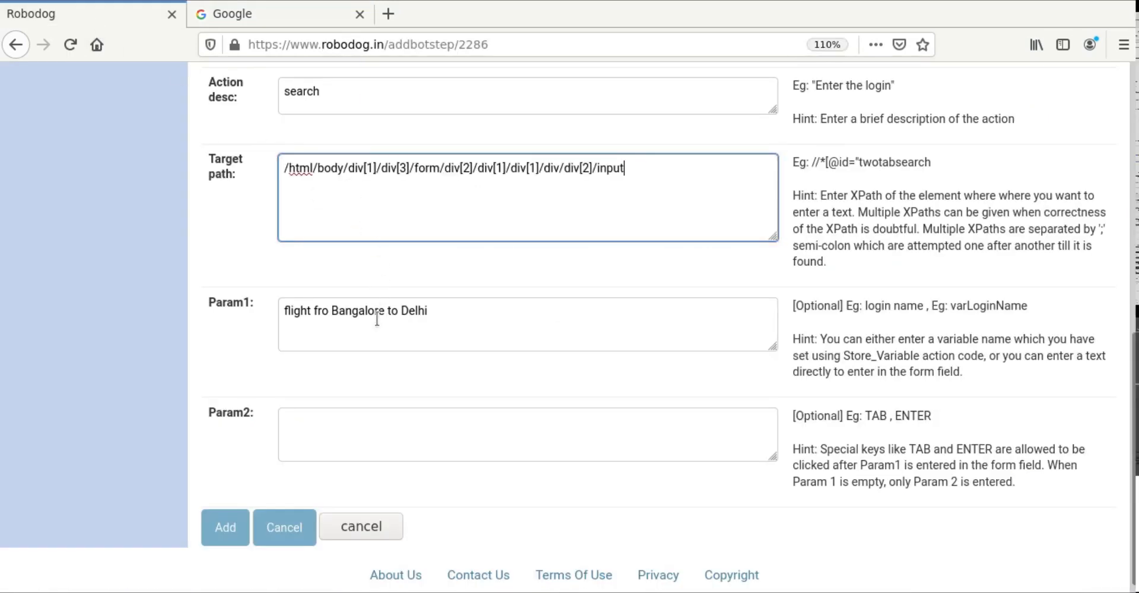
left_click(344, 433)
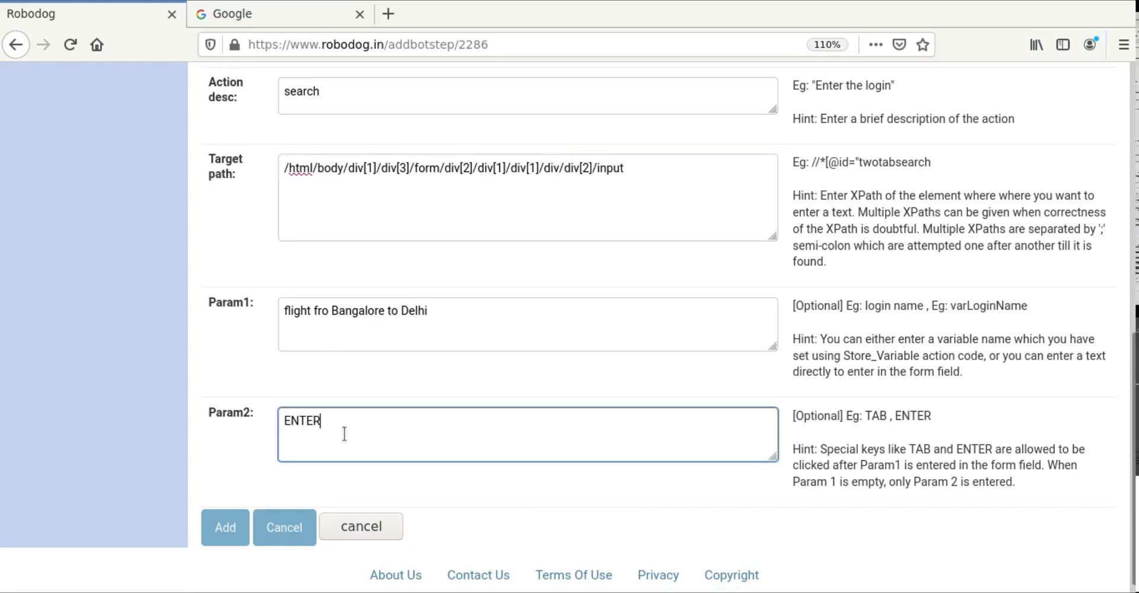
left_click(224, 527)
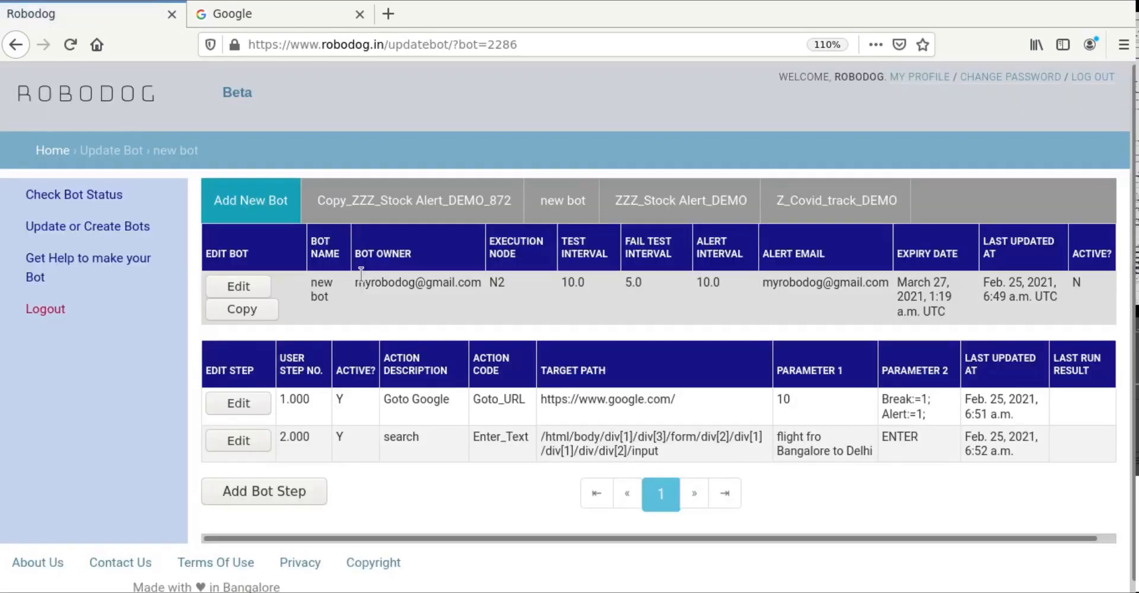
left_click(272, 494)
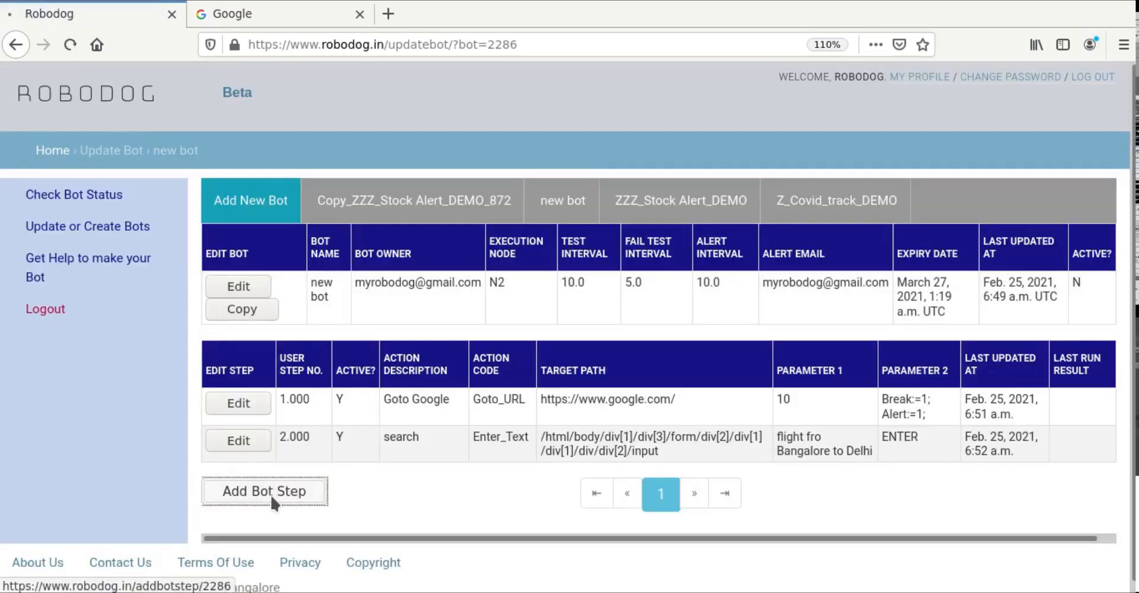
Step: Search Google for 'flight from bangalore to delhi' and scroll to the Bengaluru–New Delhi flights panel
left_click(330, 16)
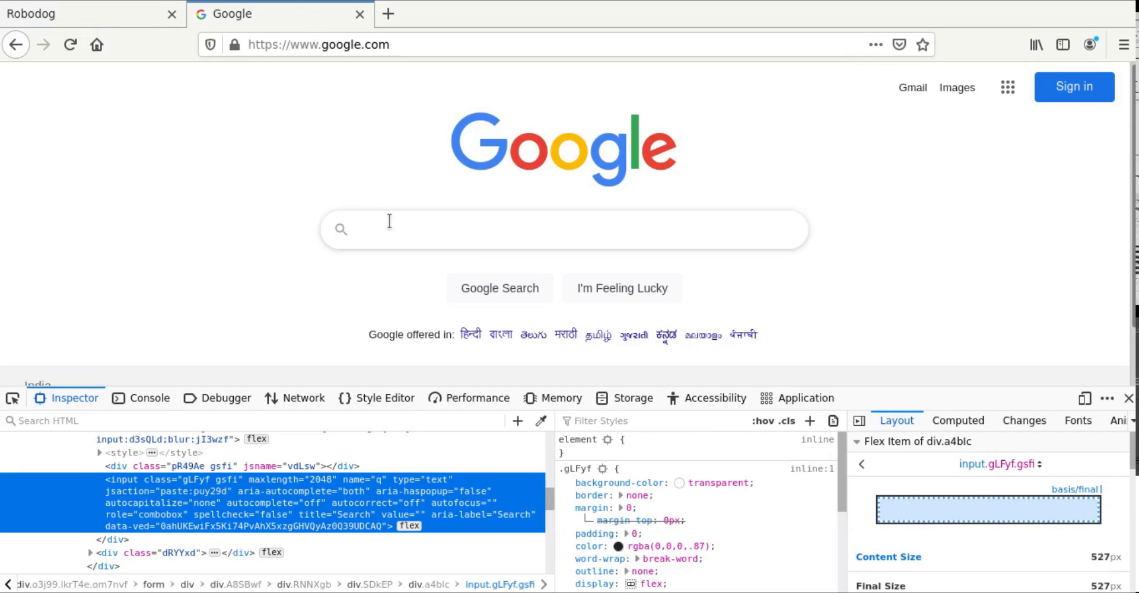
type("flight fro")
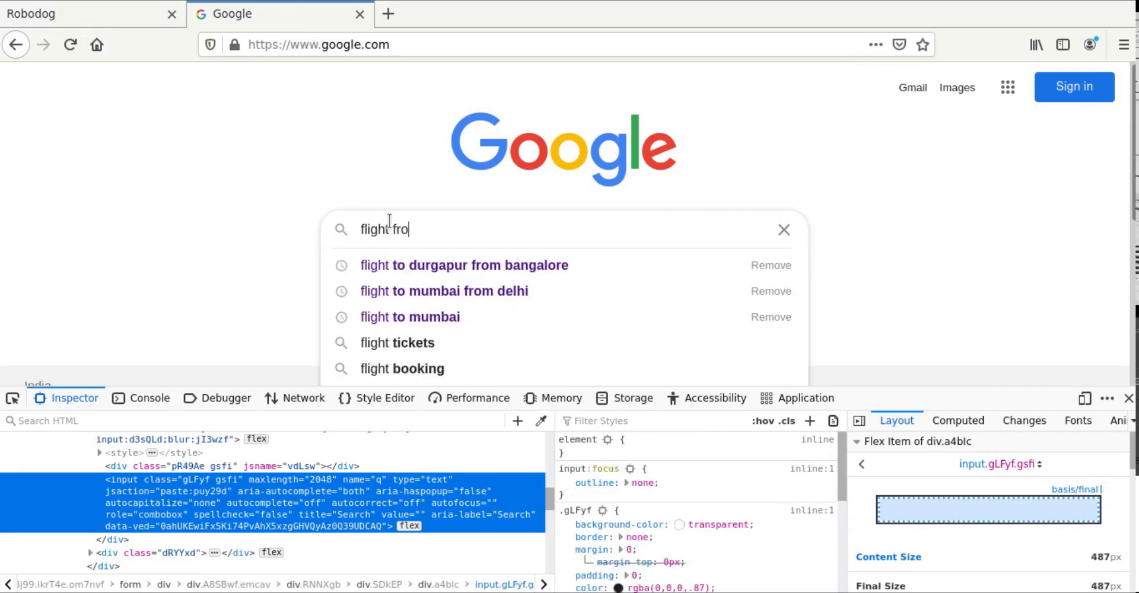
type("m bangalore to delhi")
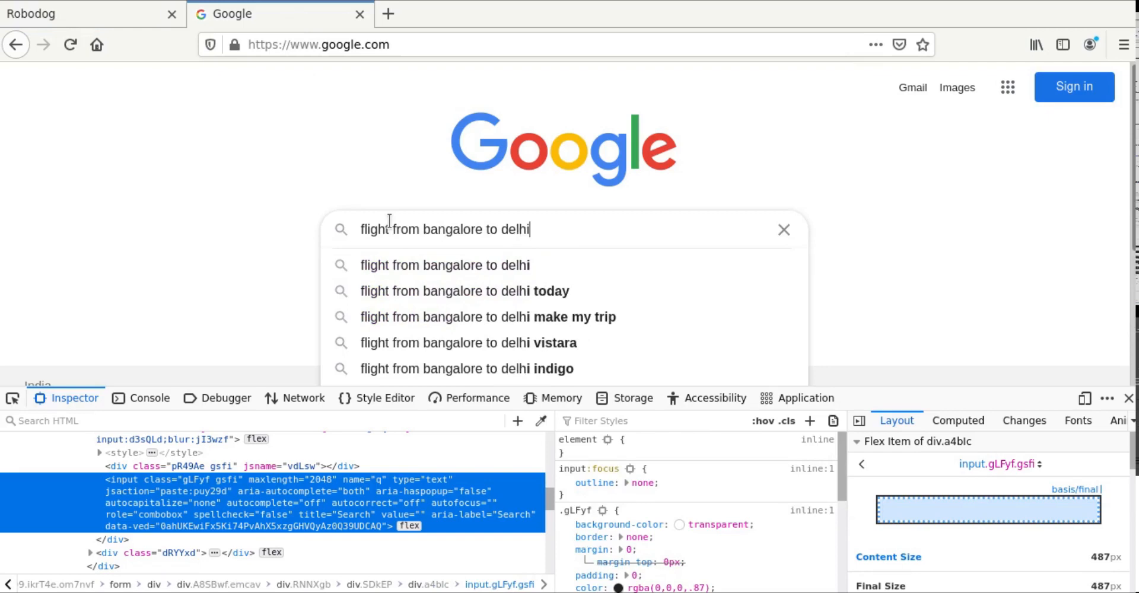
key("Return")
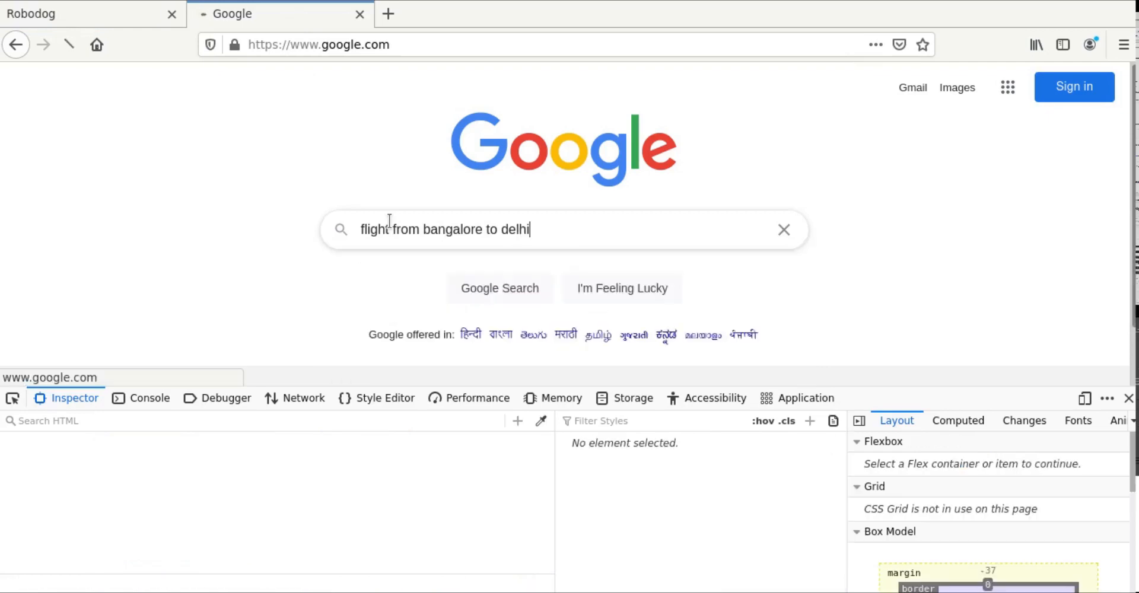
left_click(1128, 398)
scroll(650, 279, "down", 5)
scroll(653, 288, "down", 3)
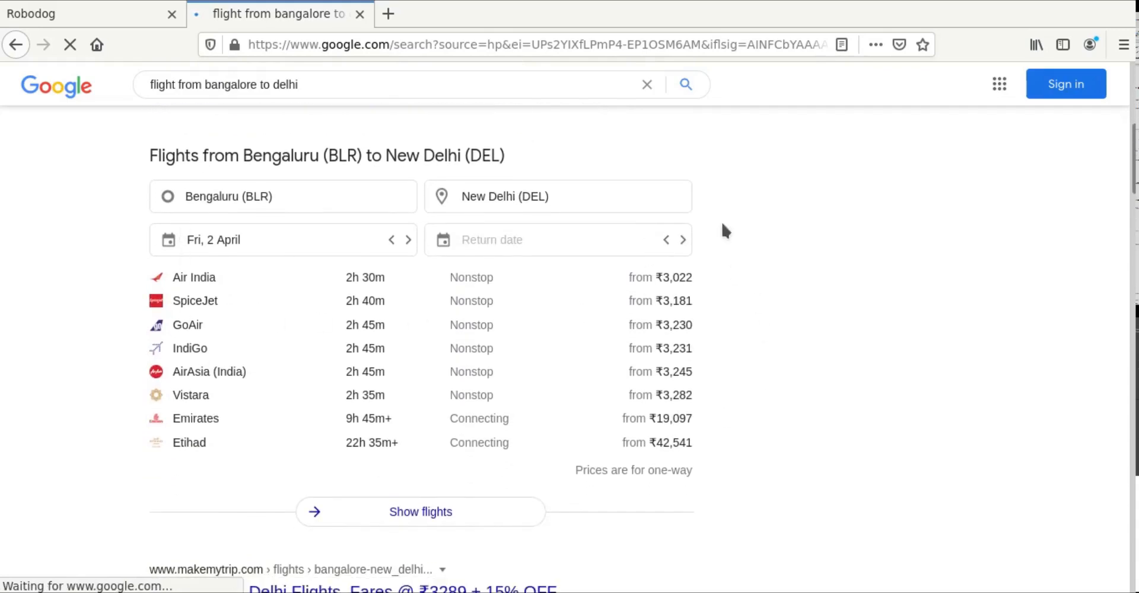
Step: Inspect the Air India ₹3,022 fare and copy its span element's XPath
right_click(679, 279)
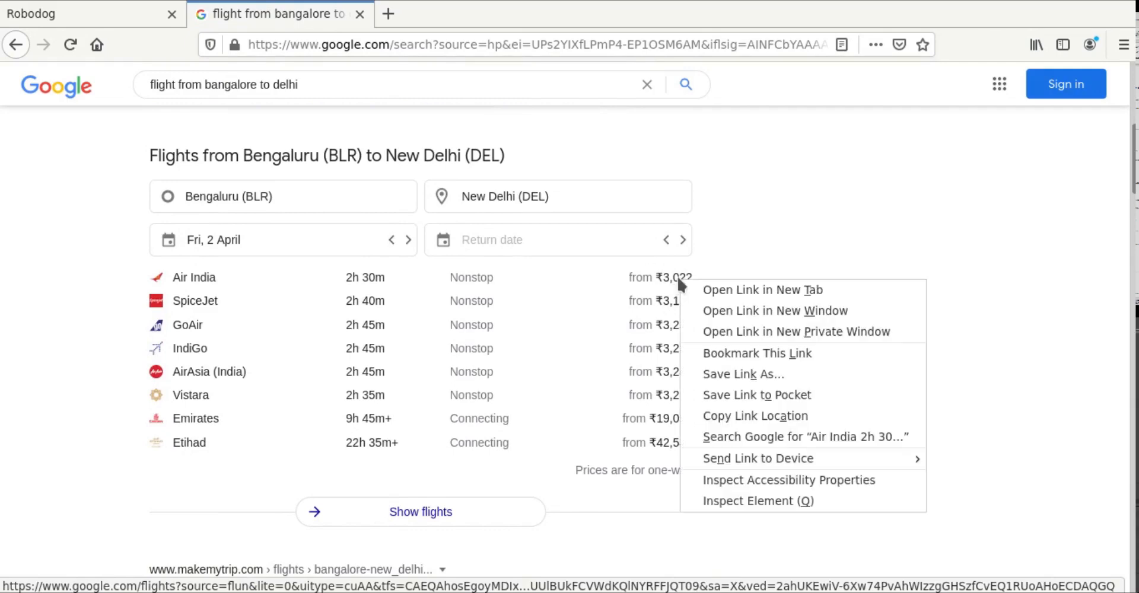
left_click(740, 502)
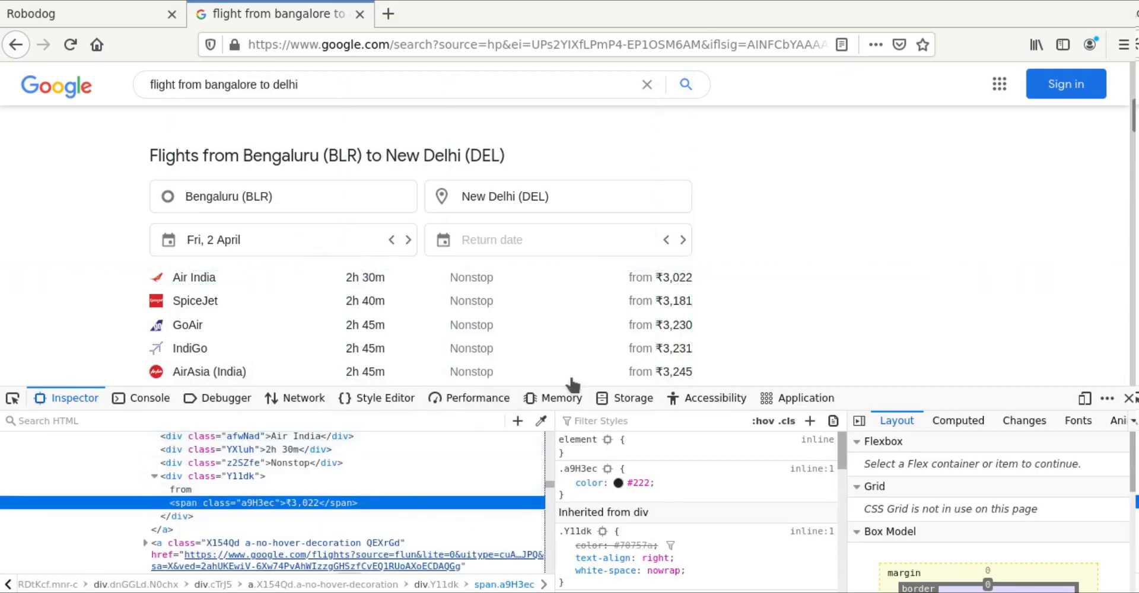
right_click(246, 503)
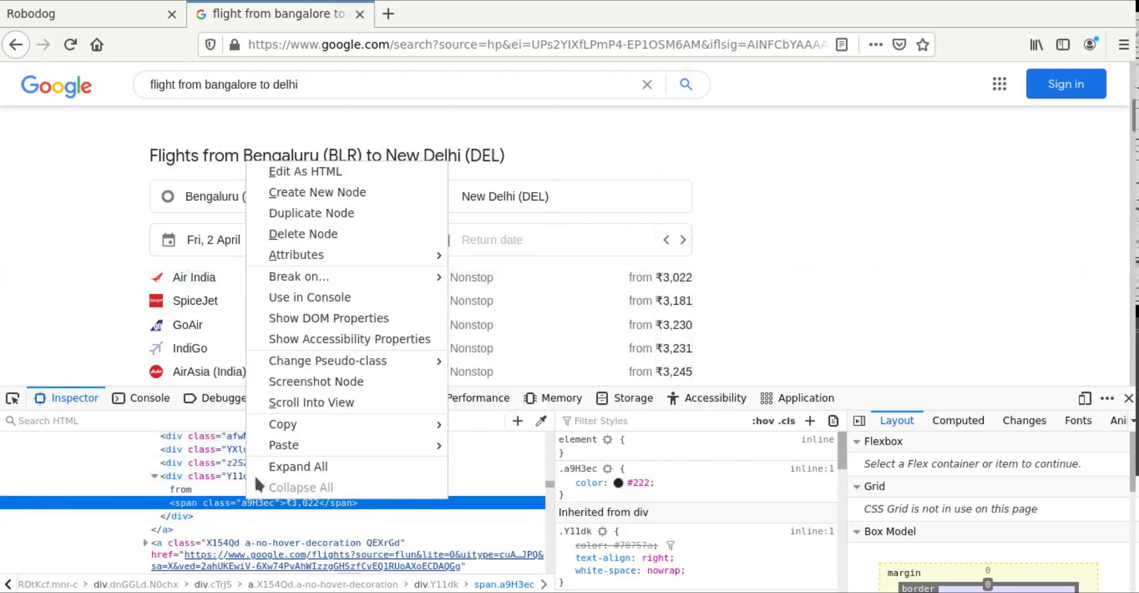
mouse_move(273, 429)
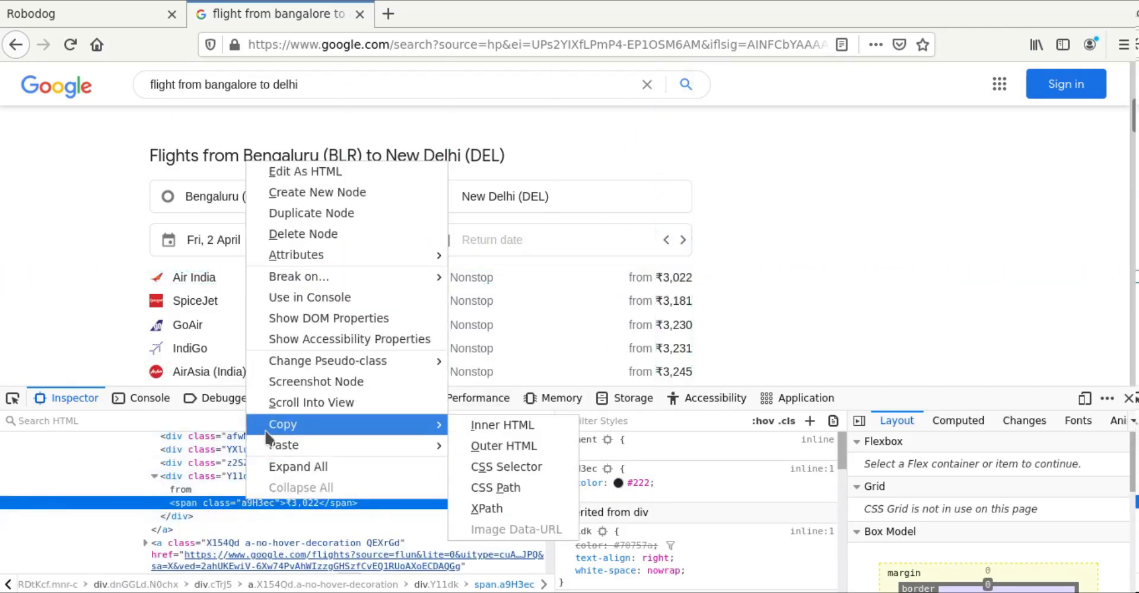
left_click(493, 510)
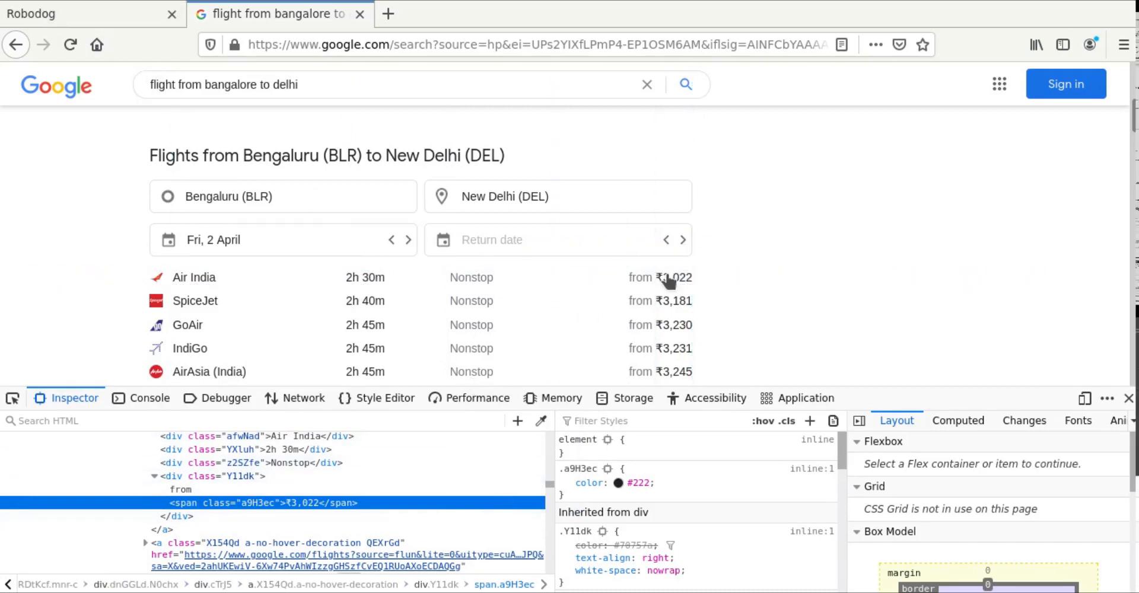
Step: Make the next step a Get_Area_Value action described 'get the fare value'
left_click(96, 11)
scroll(965, 439, "down", 5)
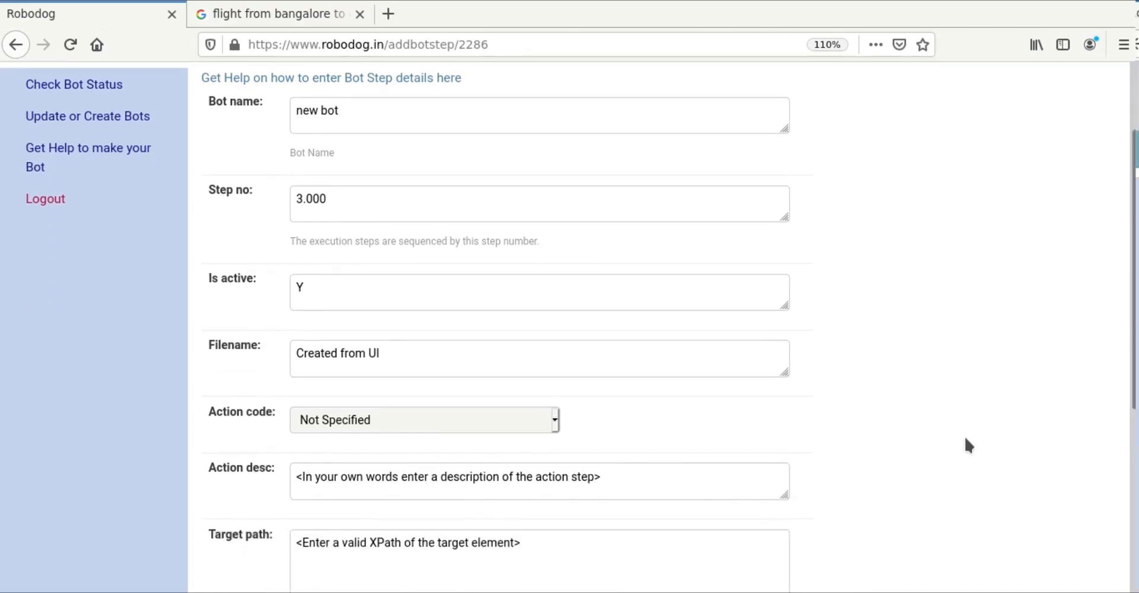
left_click(484, 261)
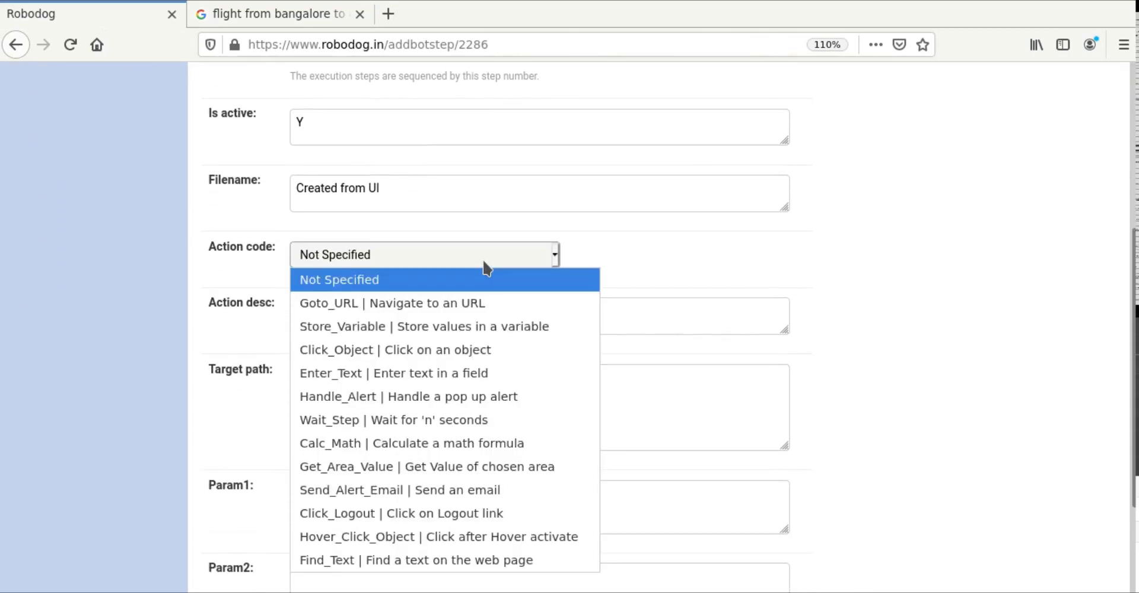
left_click(334, 469)
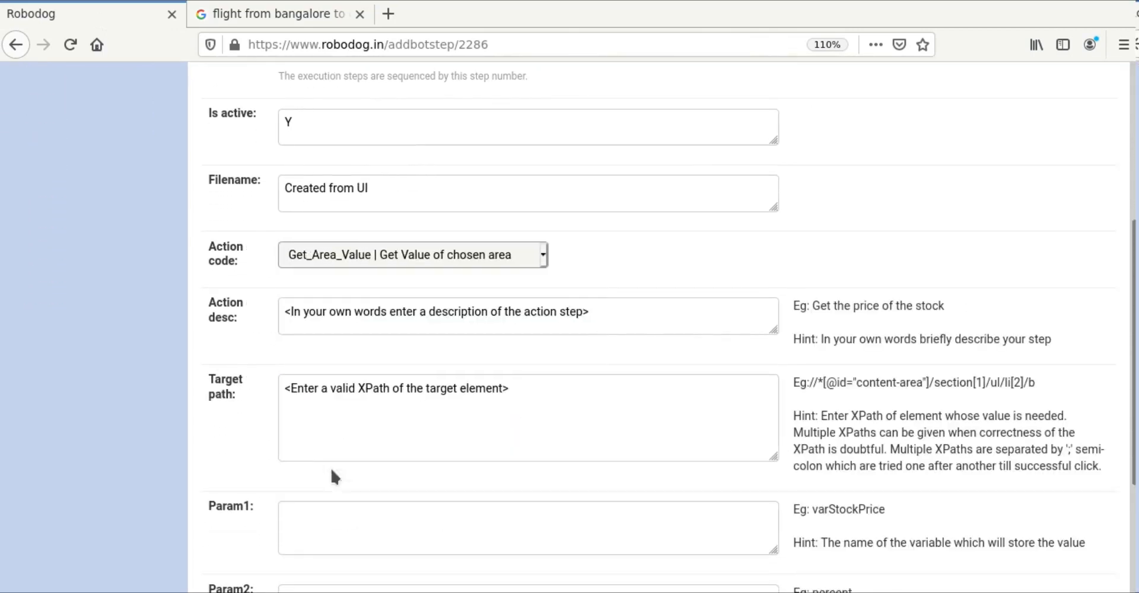
left_click(624, 309)
type("get th")
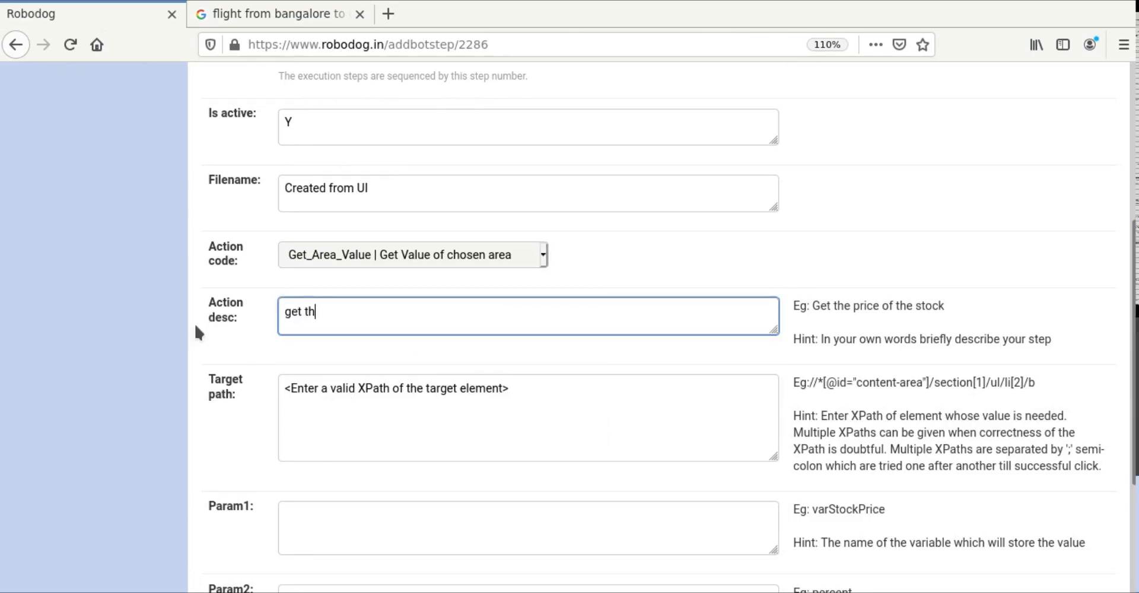
type("e fare v")
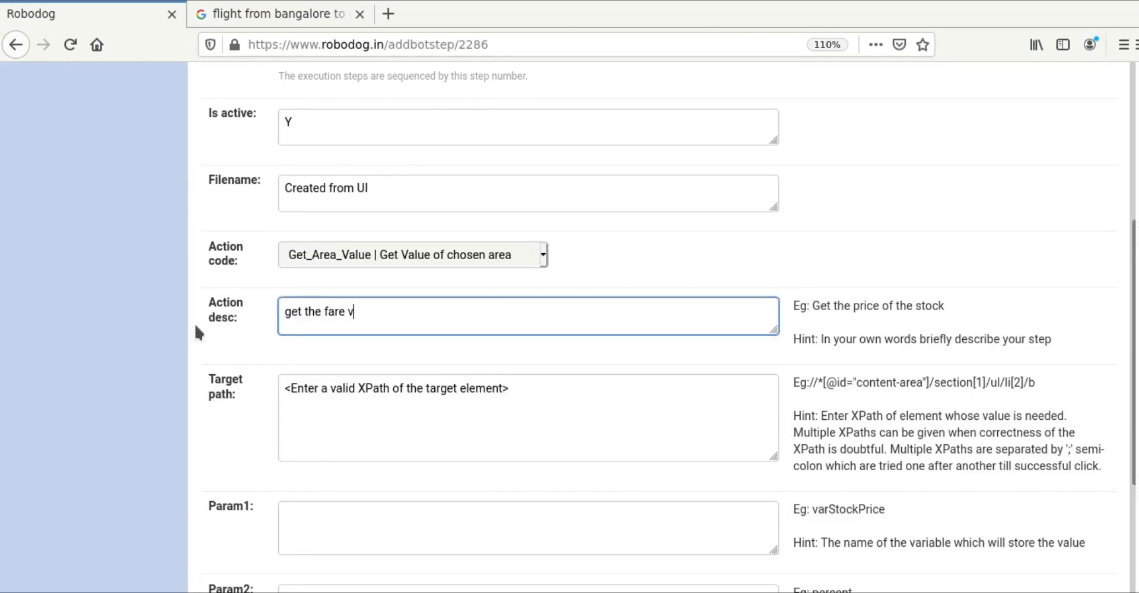
type("alue")
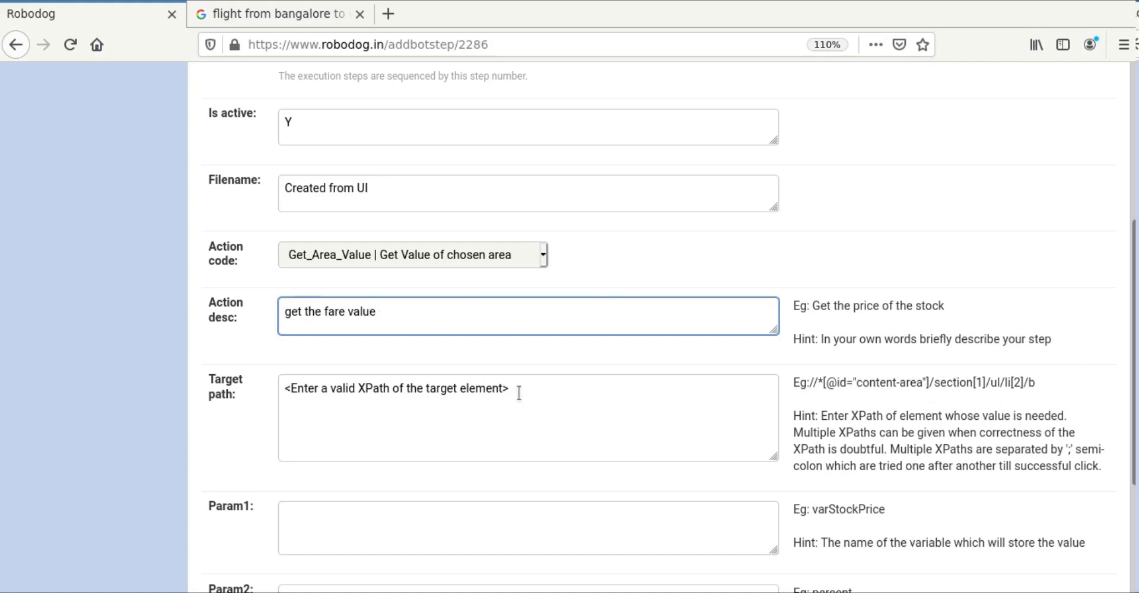
Step: Target the copied fare XPath, store it in varFare as currency, and save step 3
left_click(519, 394)
key("ctrl+a")
key("ctrl+v")
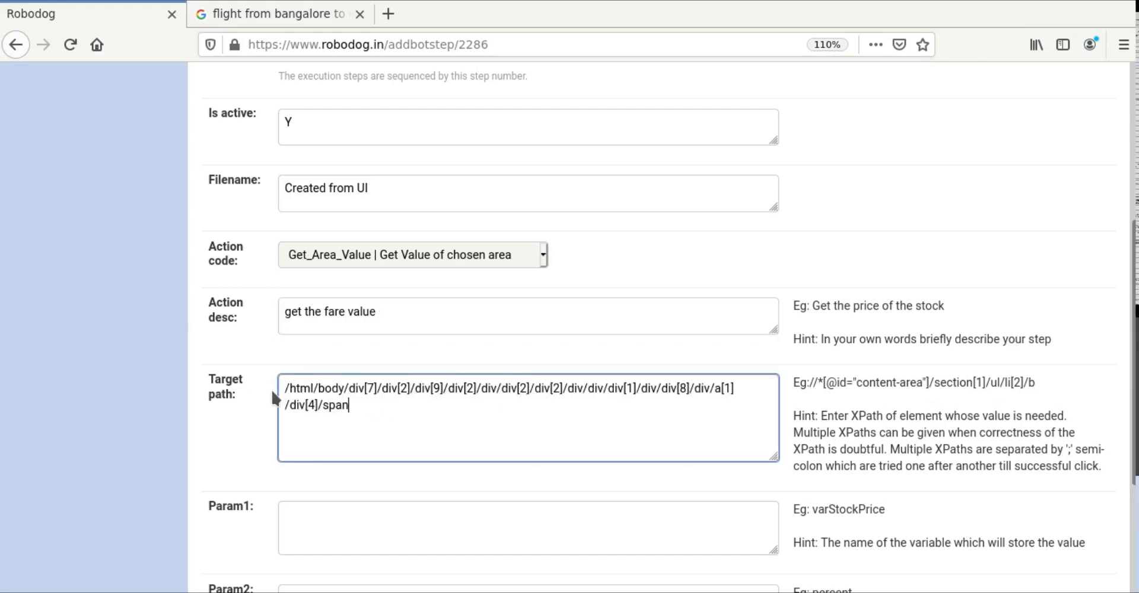
left_click(326, 529)
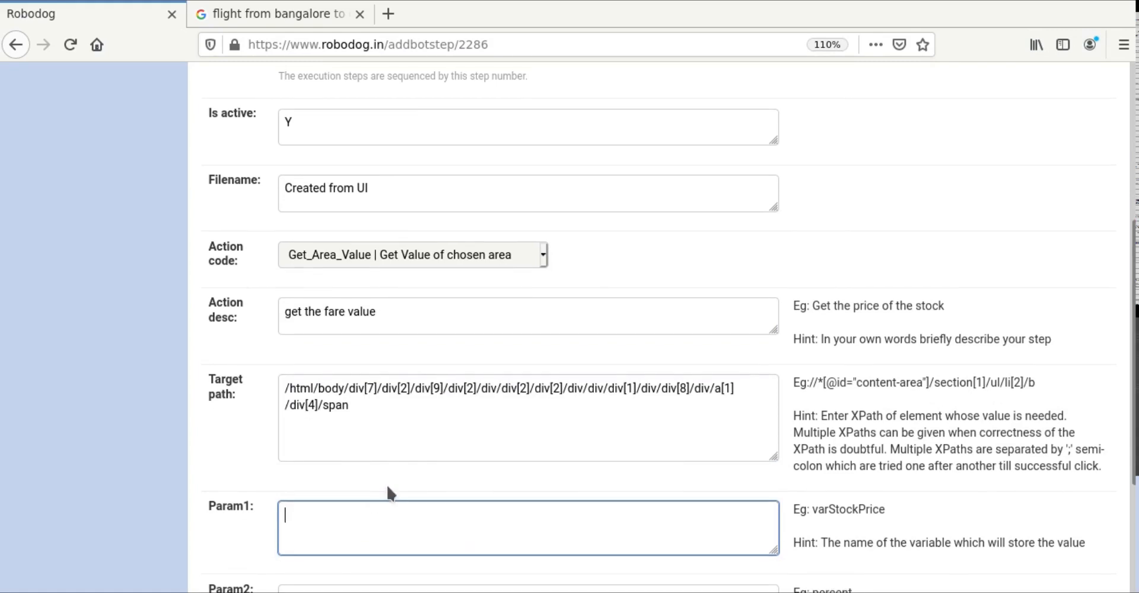
type("varFare")
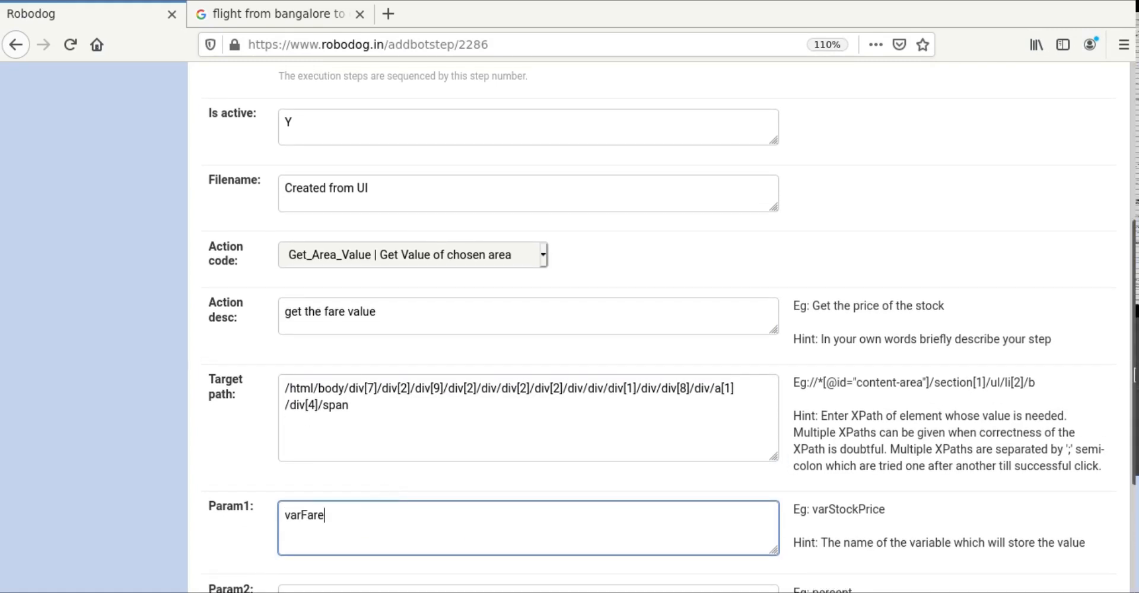
scroll(326, 383, "down", 3)
left_click(314, 420)
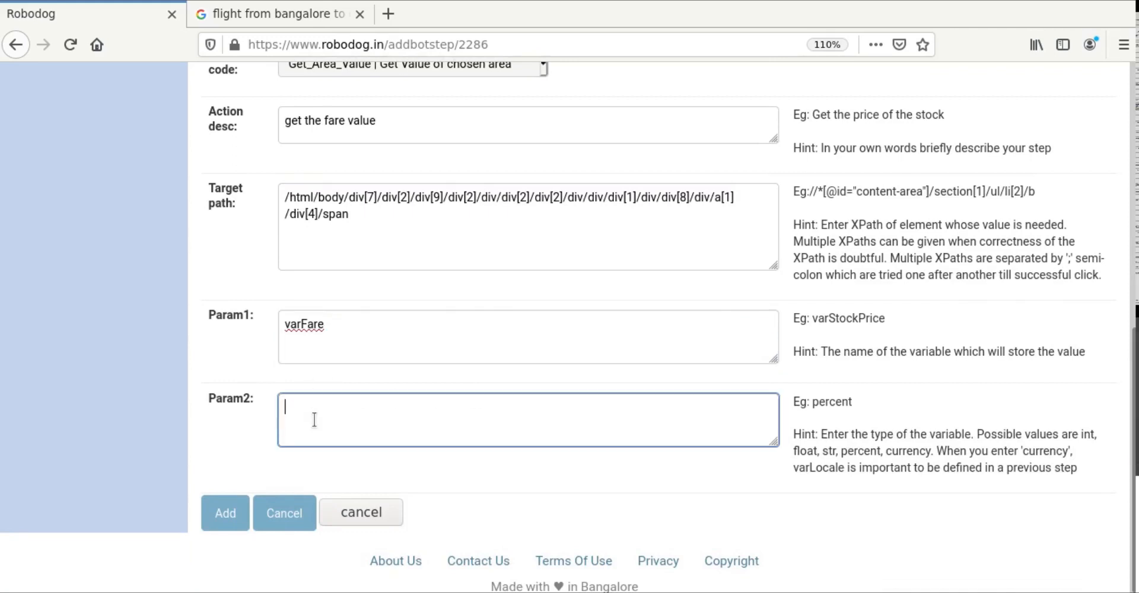
type("currency")
left_click(224, 524)
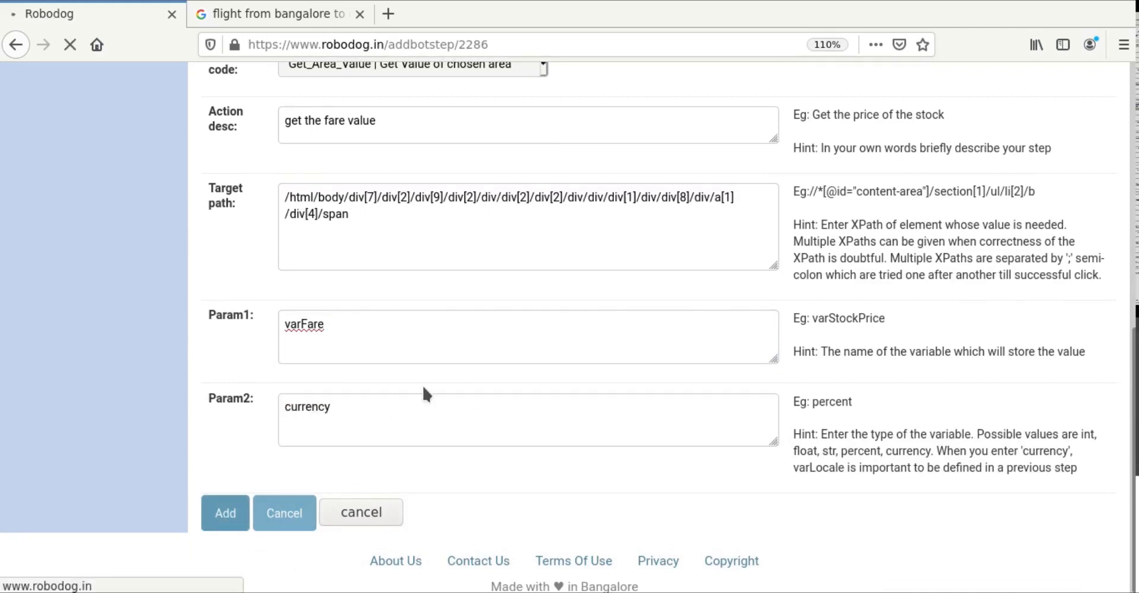
Step: Review the step table and open a blank add-step form for step 4
scroll(433, 384, "down", 2)
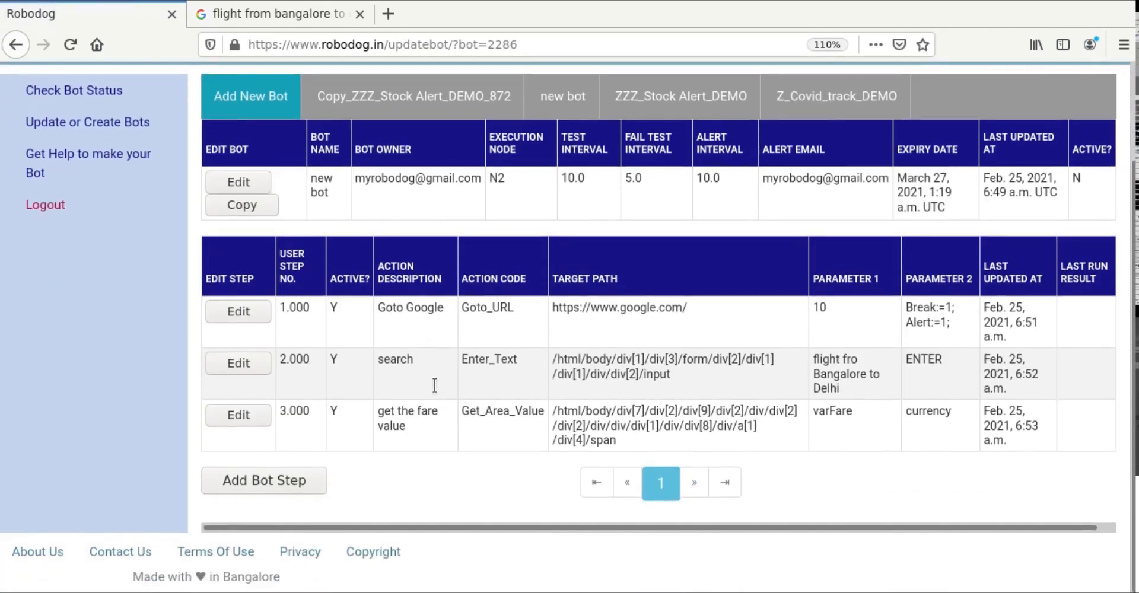
left_click(282, 486)
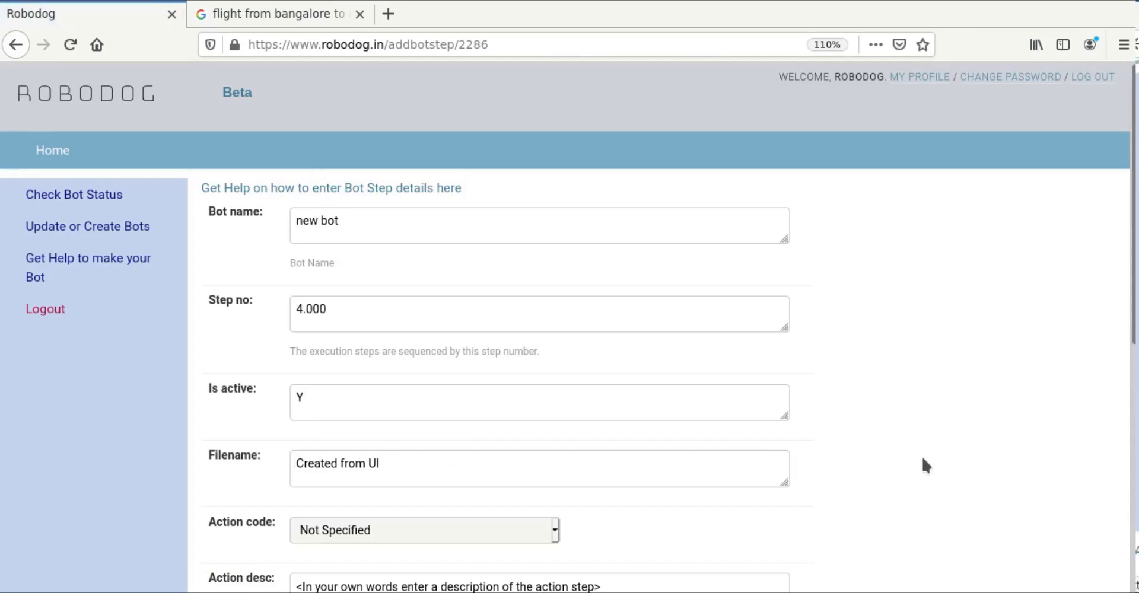
Step: Make step 4 a Calc_Math action 'check if fare is within budget' with expression varFare<3000
scroll(926, 465, "down", 5)
left_click(556, 256)
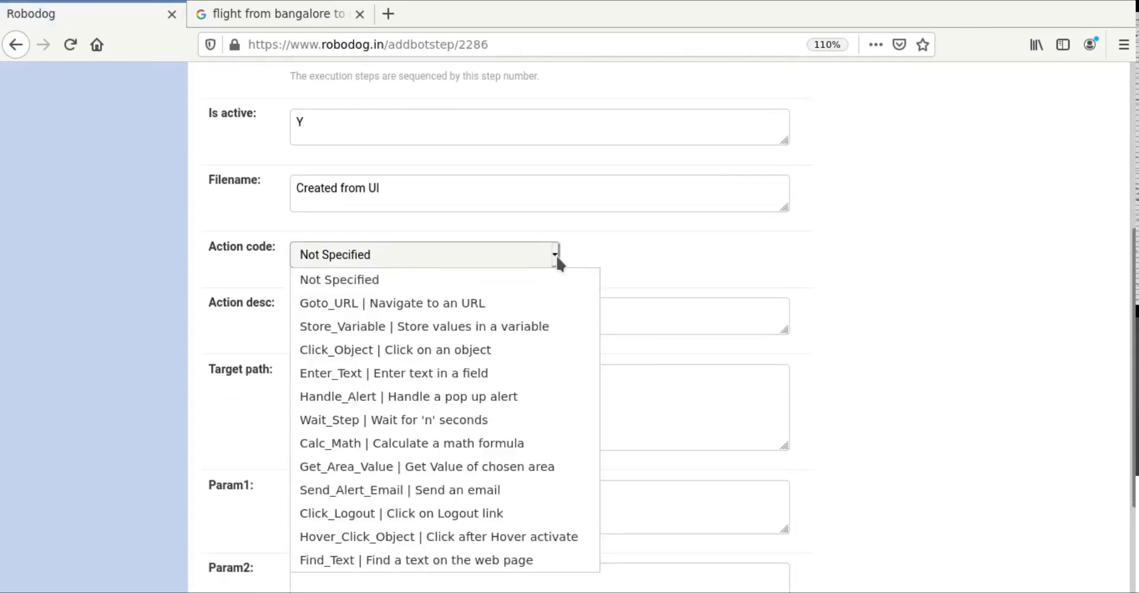
left_click(382, 444)
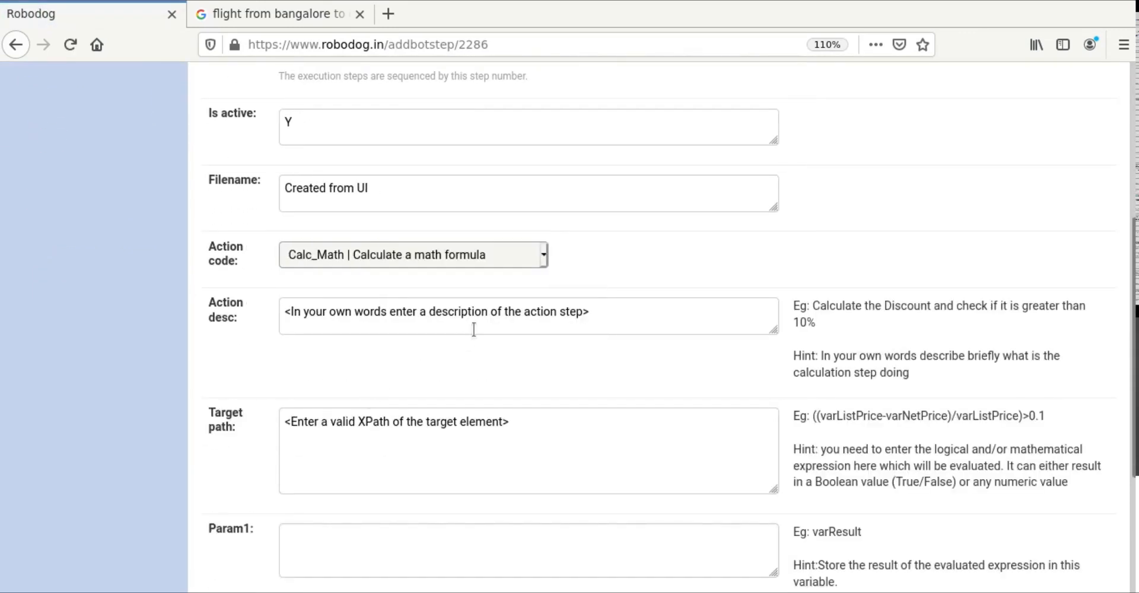
left_click_drag(649, 315, 268, 312)
type("che")
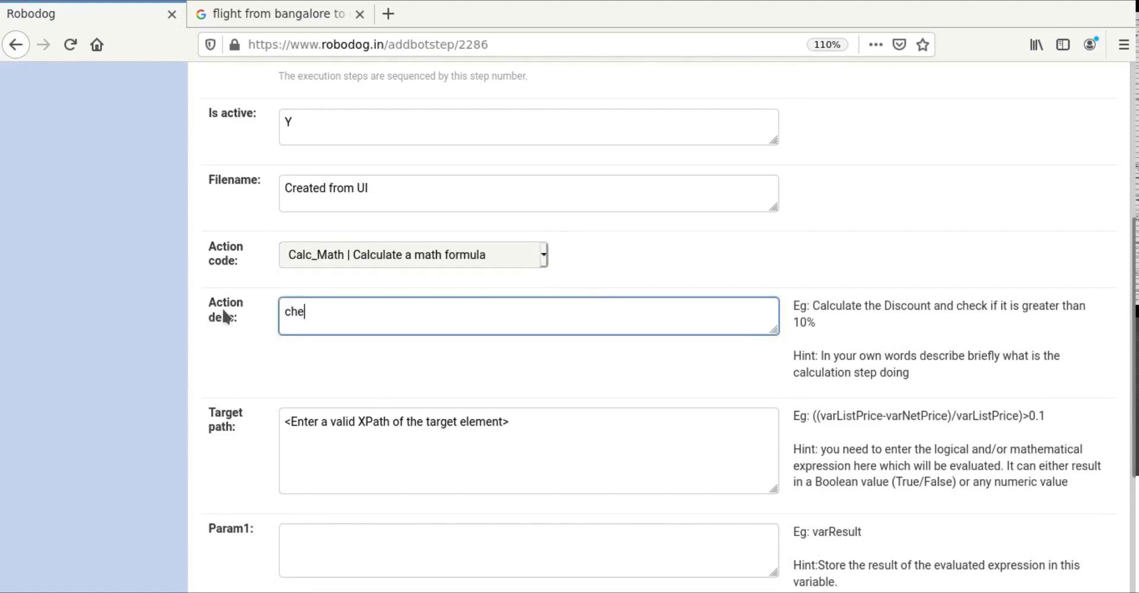
type("ck if fare is within b")
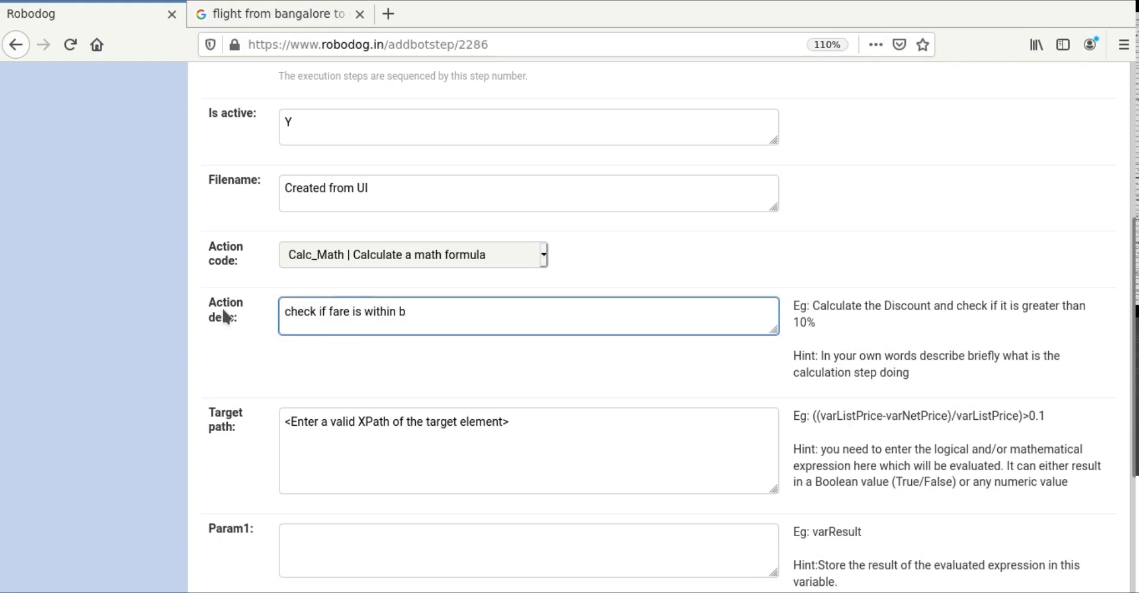
type("udget")
left_click(467, 437)
left_click_drag(518, 417, 278, 407)
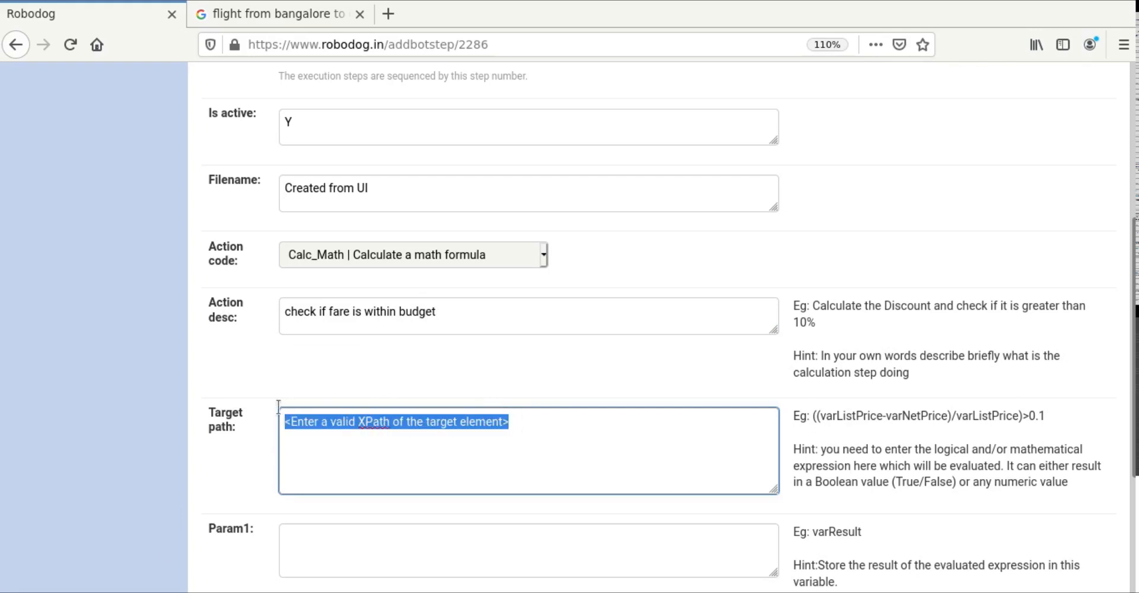
type("var")
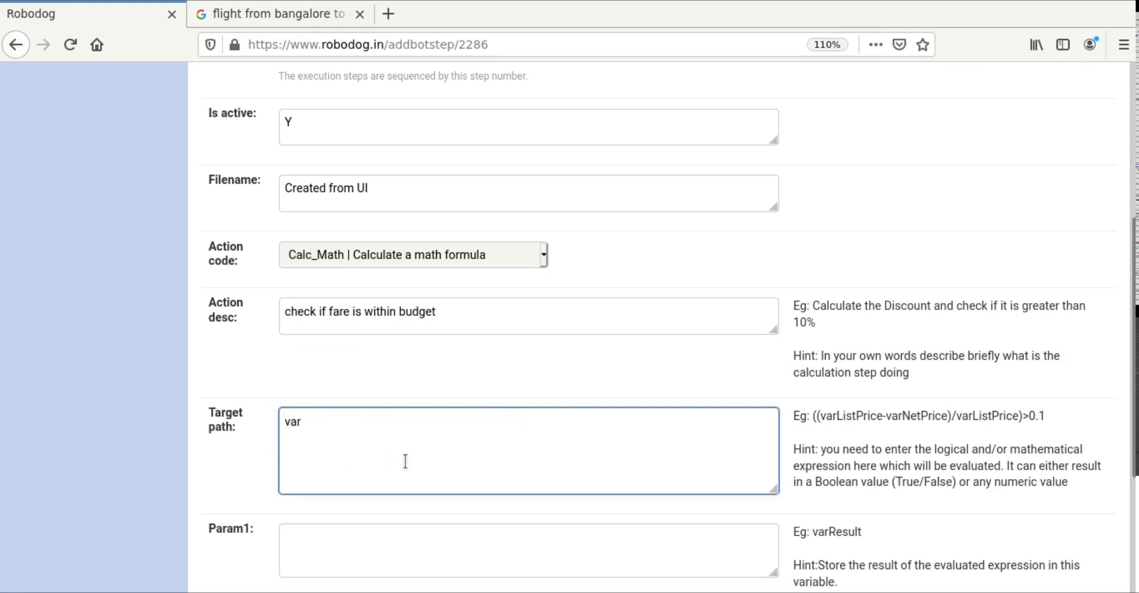
type("Fare<300")
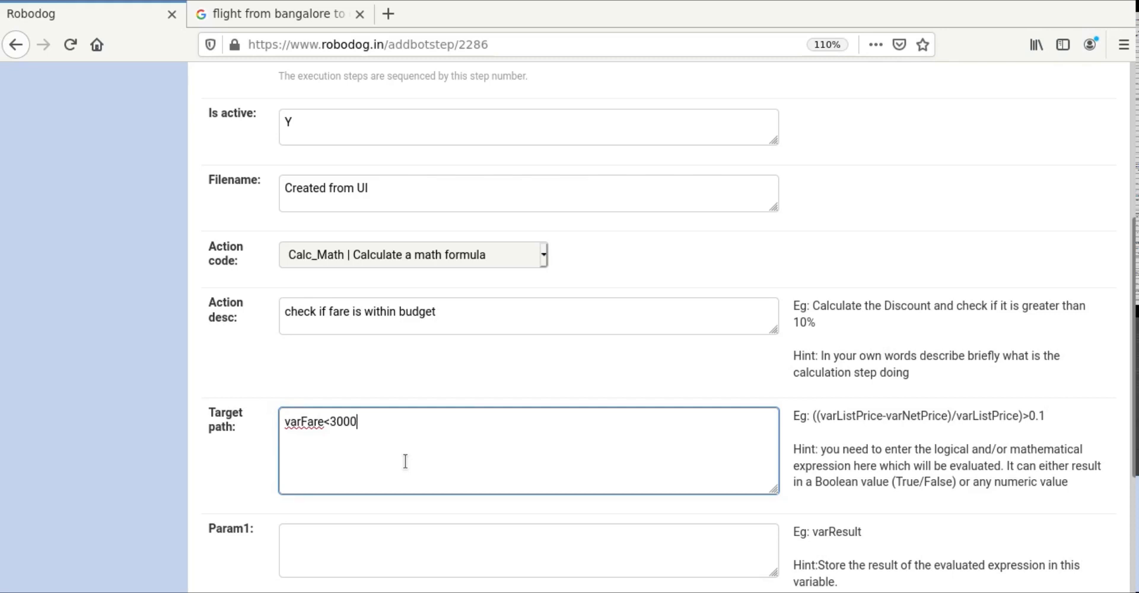
type("0")
Step: Store the result in varAlert, save step 4, and open a blank step 5 form
scroll(405, 462, "down", 3)
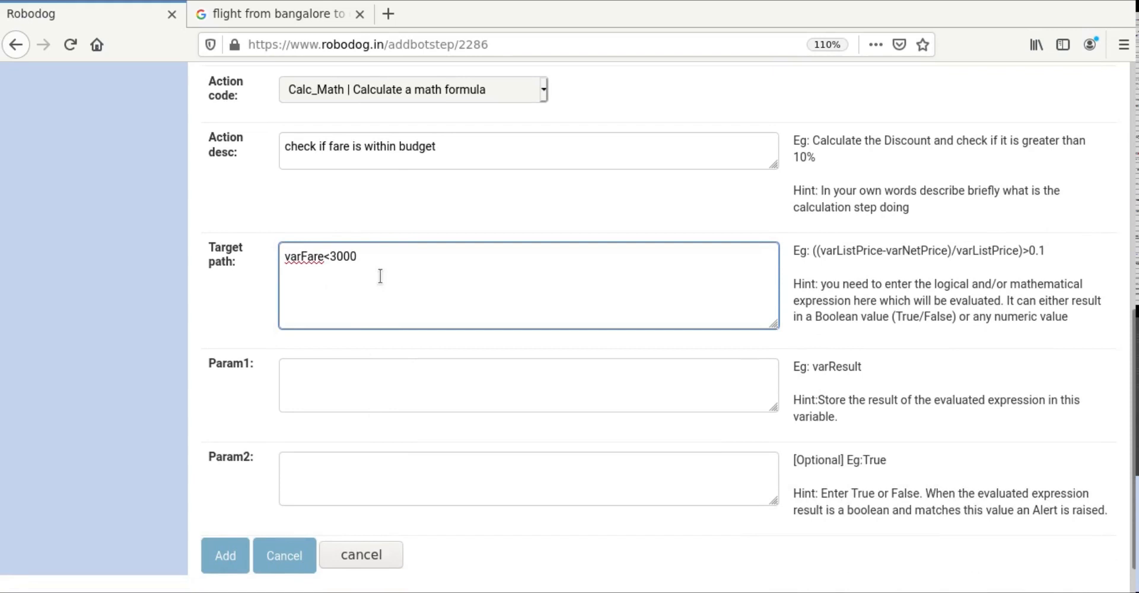
left_click(376, 382)
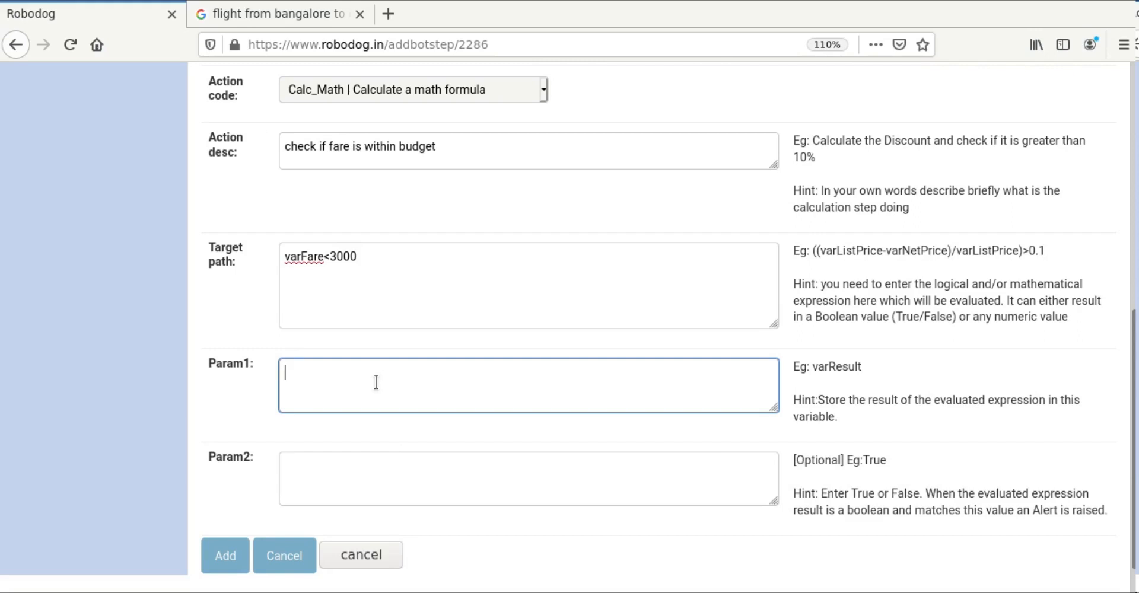
type("varAlert")
left_click(349, 469)
left_click(224, 561)
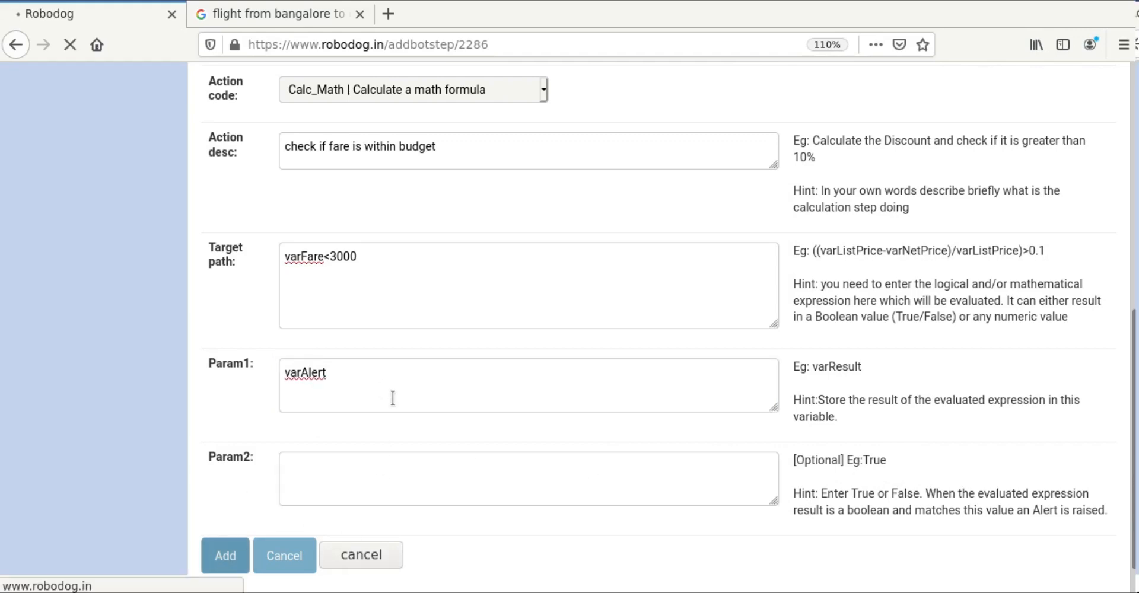
scroll(389, 402, "down", 5)
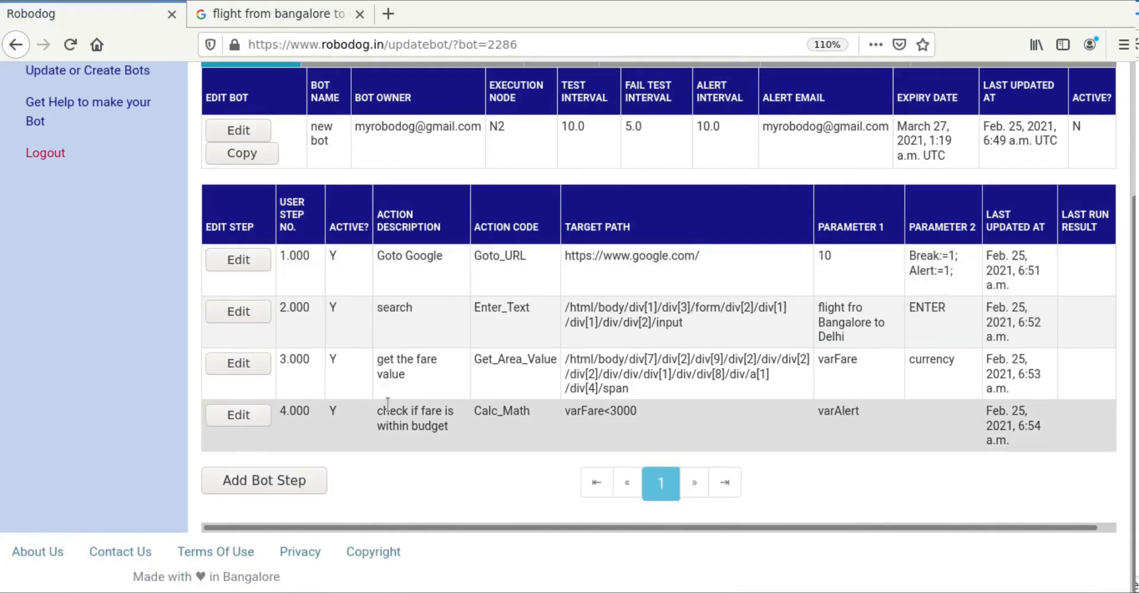
left_click(251, 480)
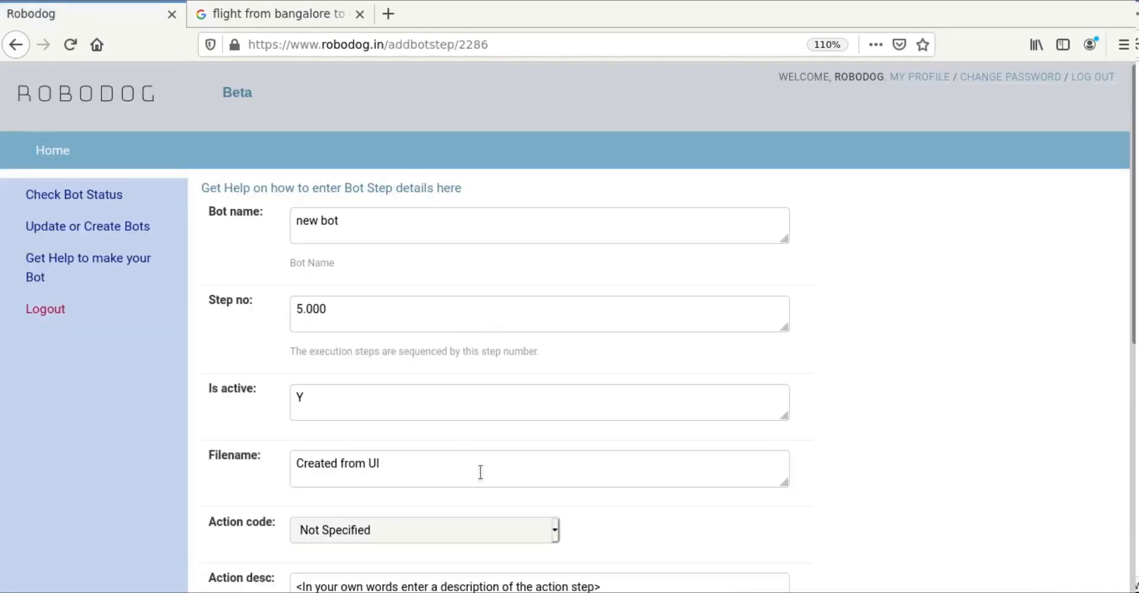
Step: Make step 5 a Send_Alert_Email action 'trigger an email alert' addressed to the test e-mail address
scroll(727, 501, "down", 7)
left_click(516, 315)
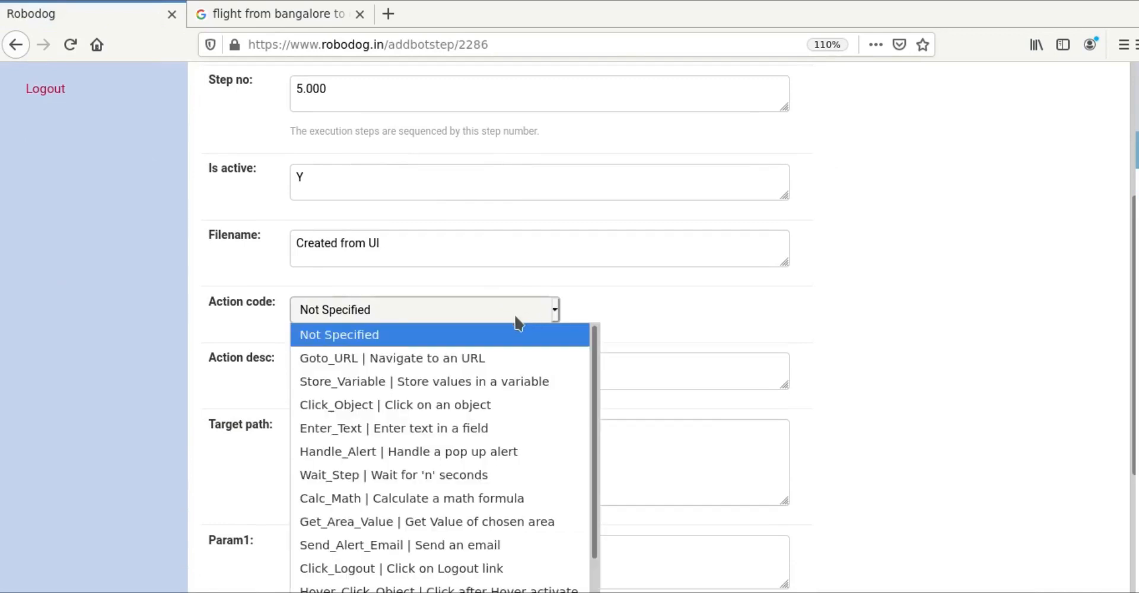
left_click(374, 544)
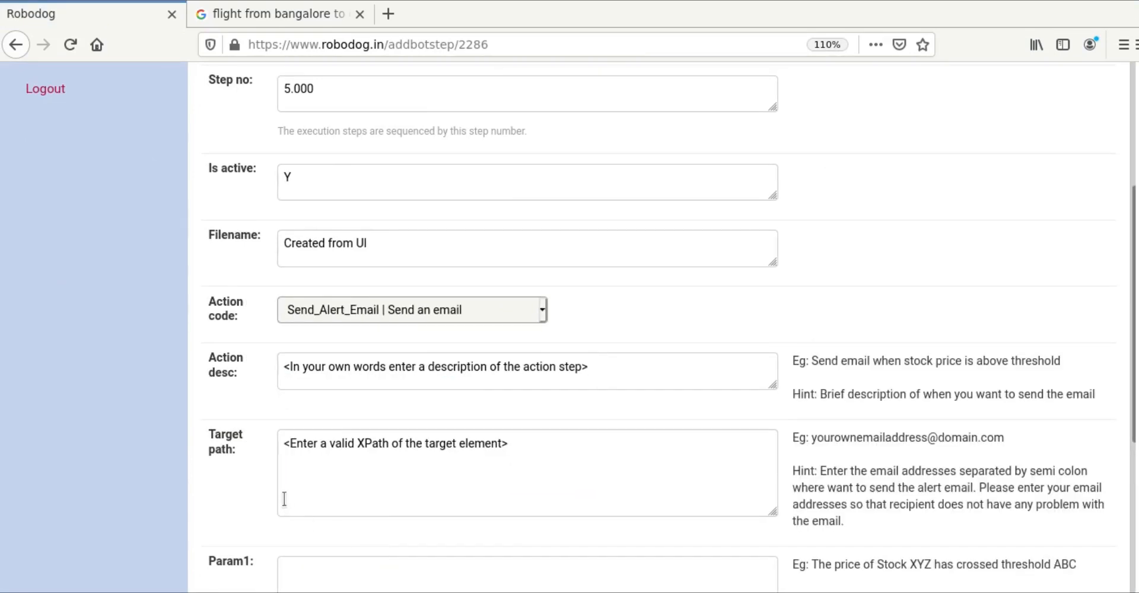
left_click_drag(597, 367, 233, 368)
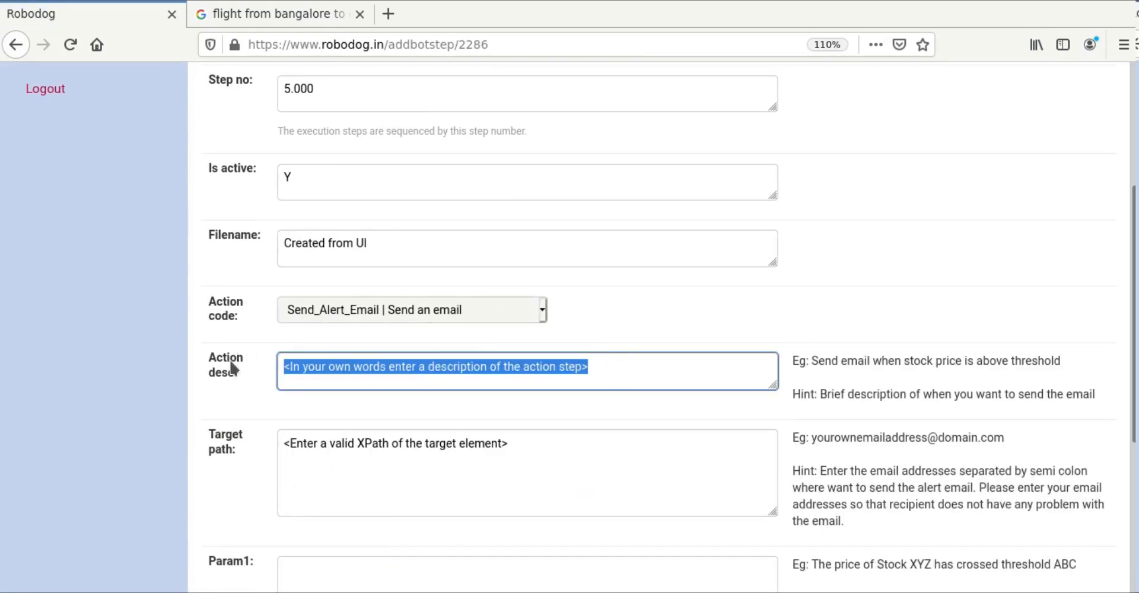
type("trigger")
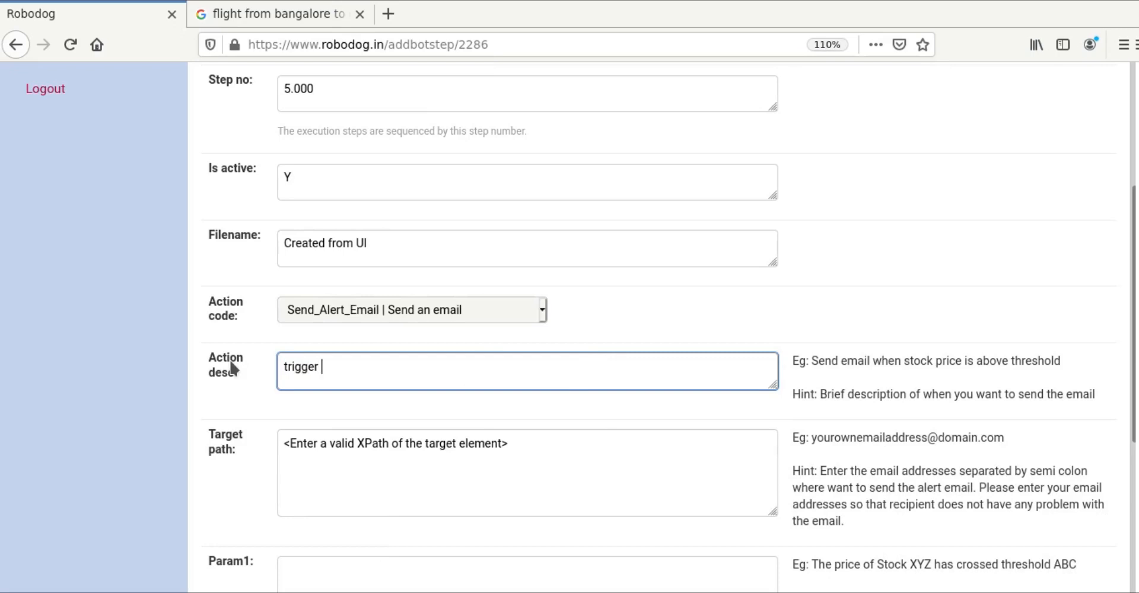
type(" an")
type("email alert")
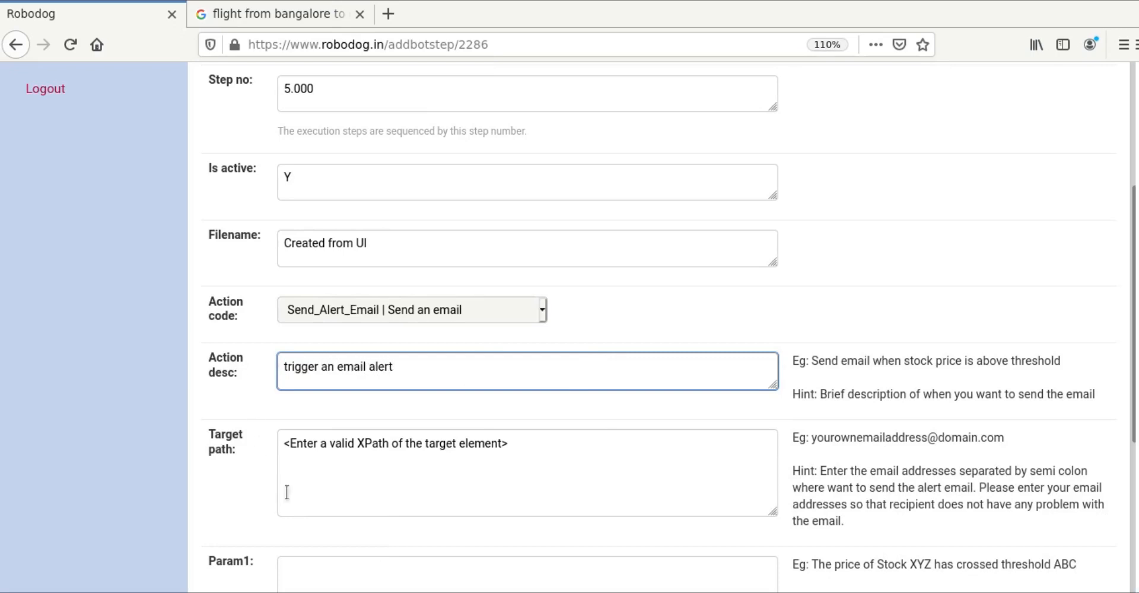
left_click(368, 469)
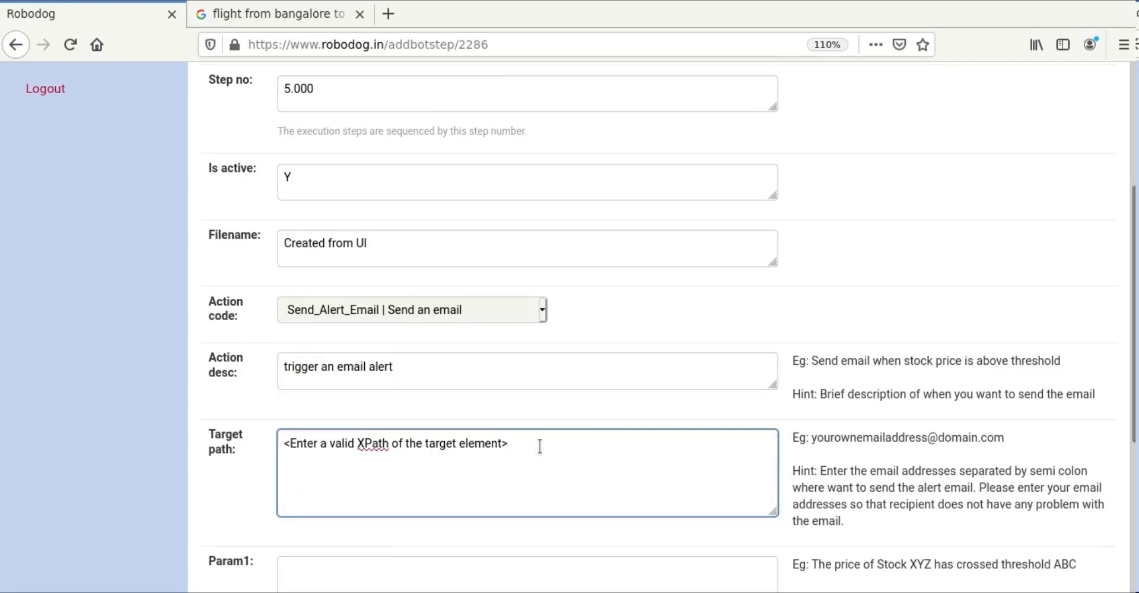
left_click_drag(539, 445, 211, 450)
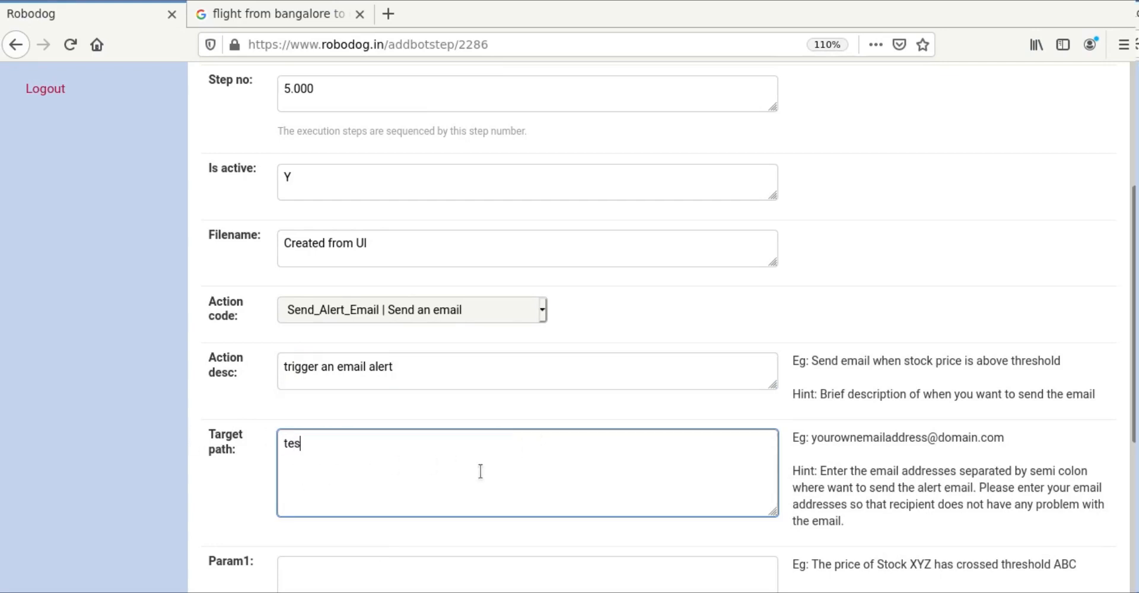
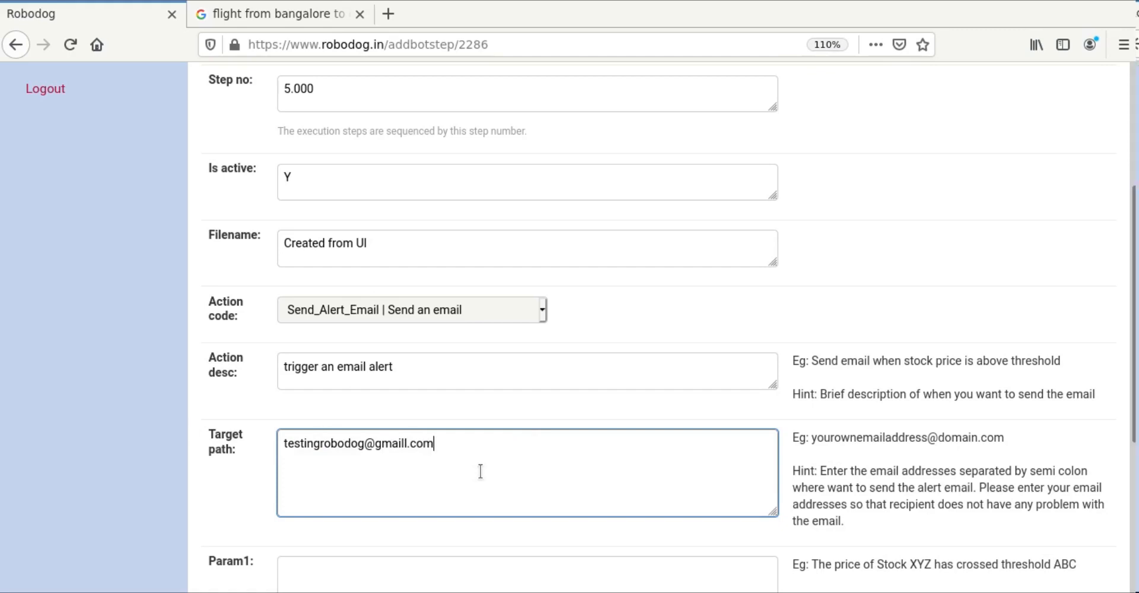
Step: Set subject 'Flight fare is within your budget' and message 'Fare from Bangalore to Delhi is' + varFare
scroll(462, 472, "down", 4)
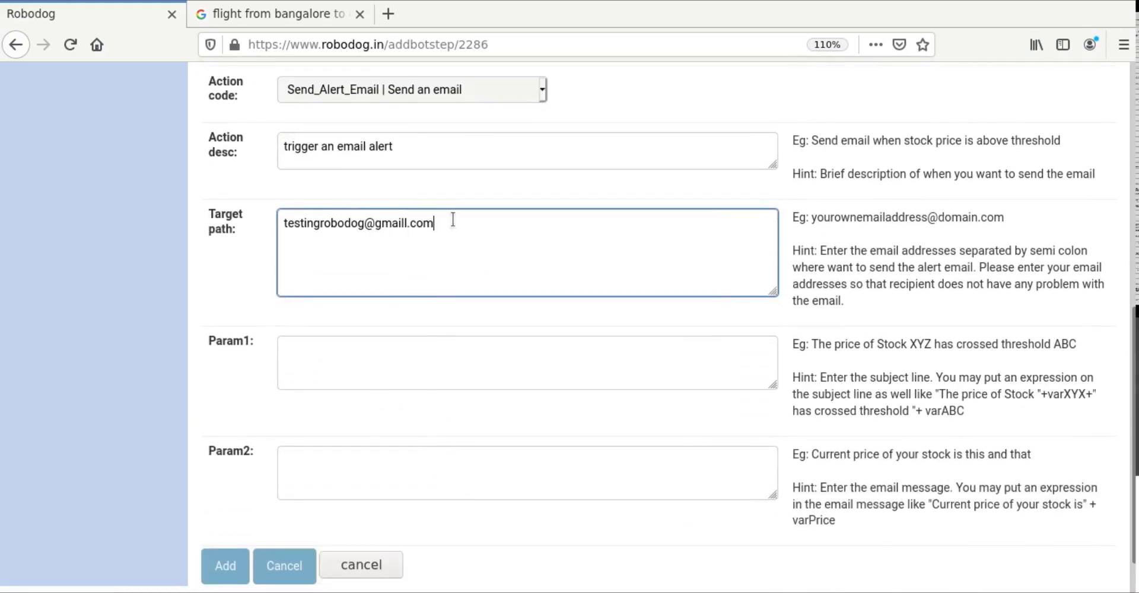
left_click_drag(465, 221, 263, 220)
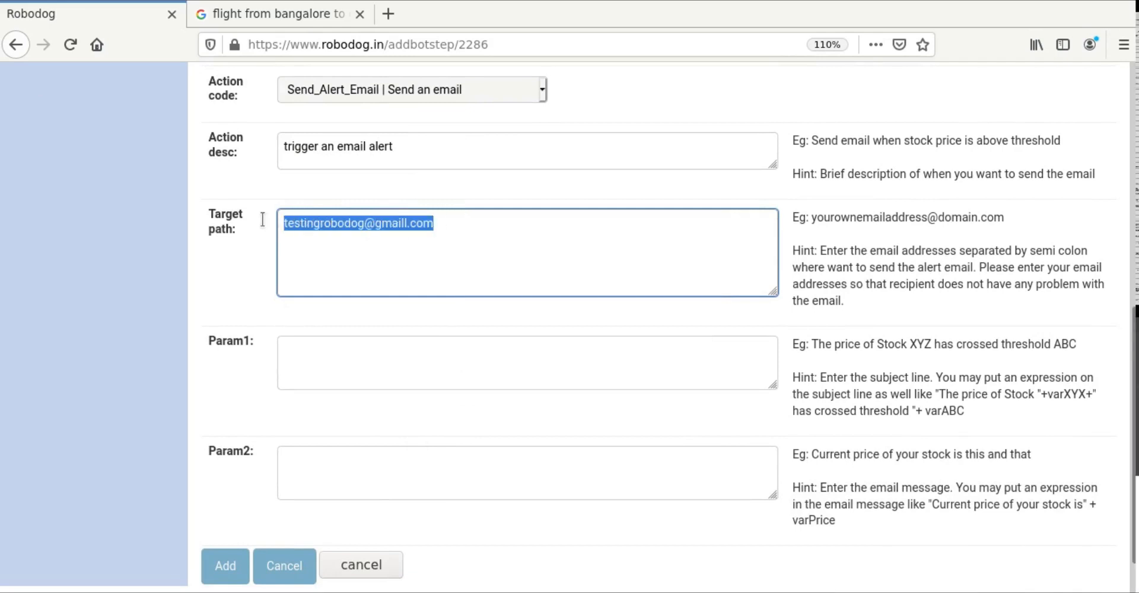
left_click(327, 346)
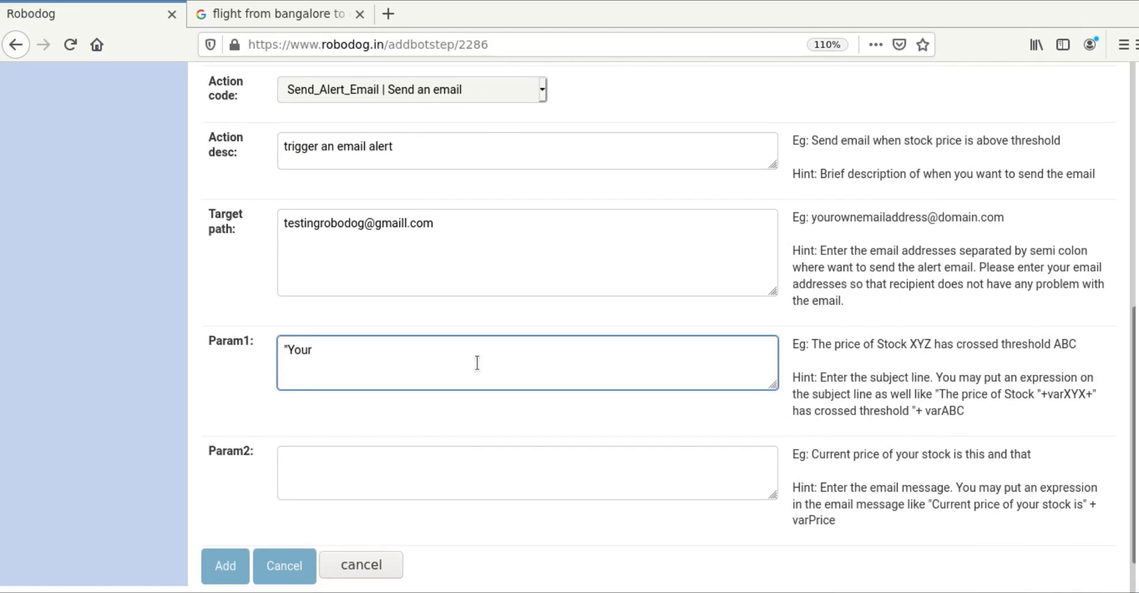
key("BackSpace")
key("BackSpace")
key("BackSpace")
type("igh t")
key("Right")
type("is wit")
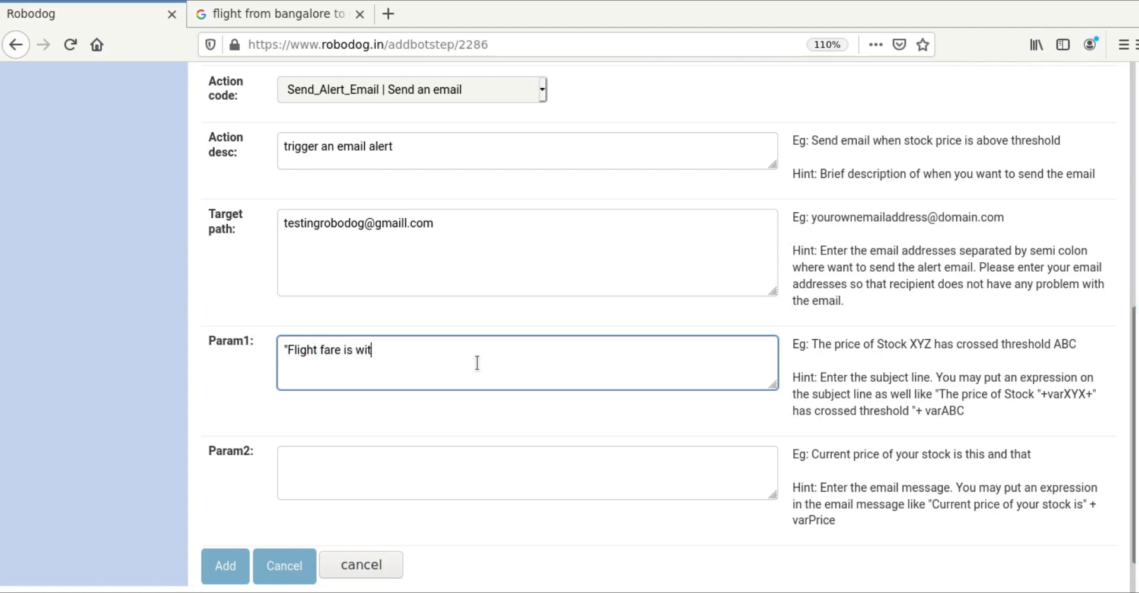
type("hing")
type(" your budget")
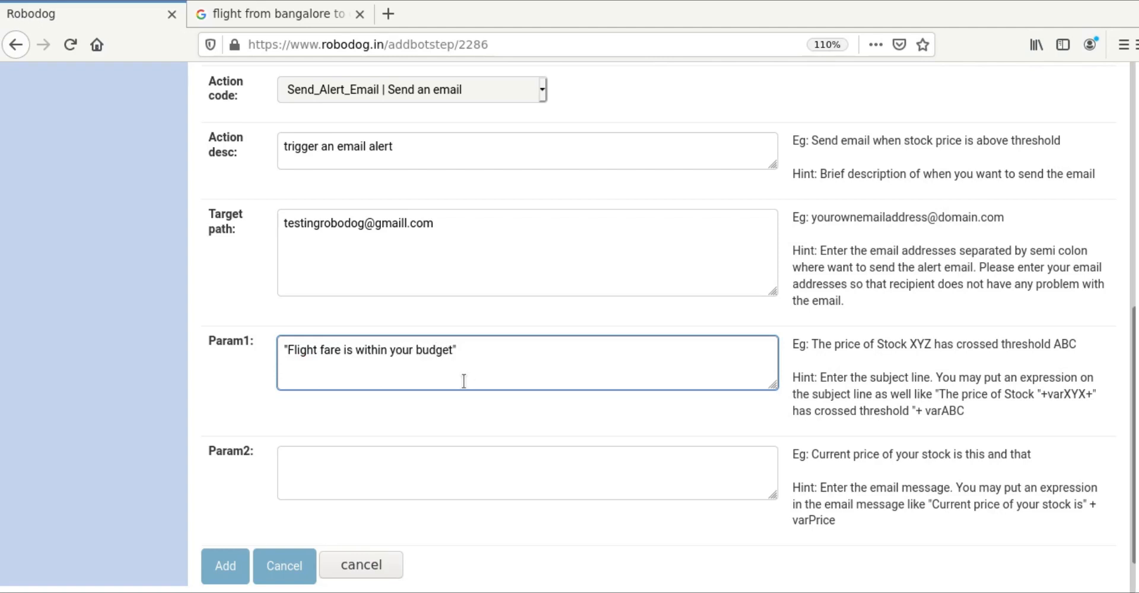
left_click(350, 463)
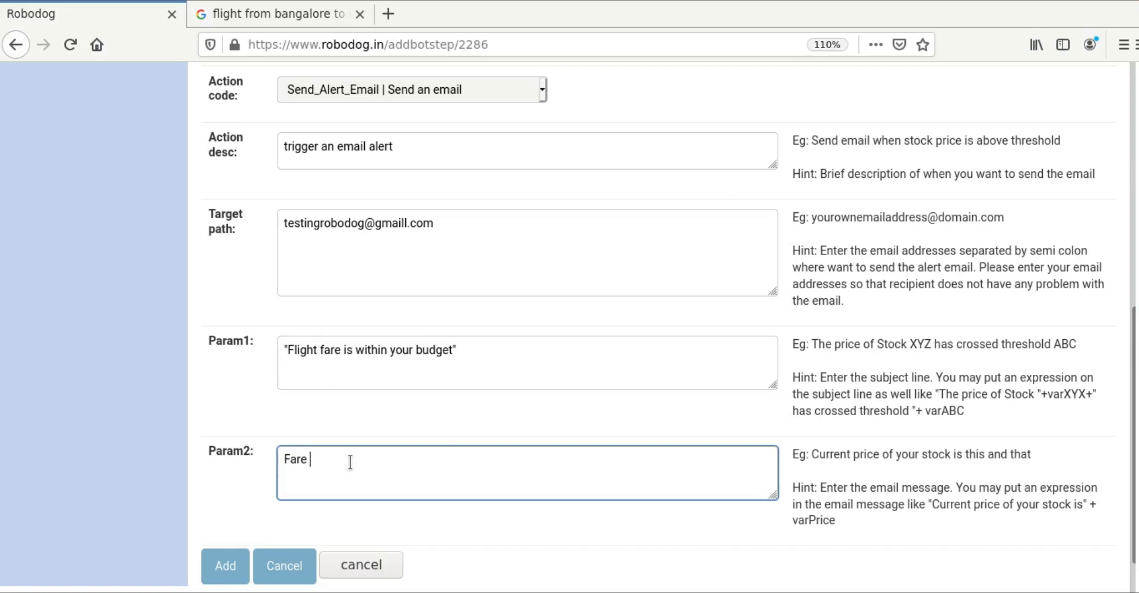
type("Fare from Bangalore to Delhi")
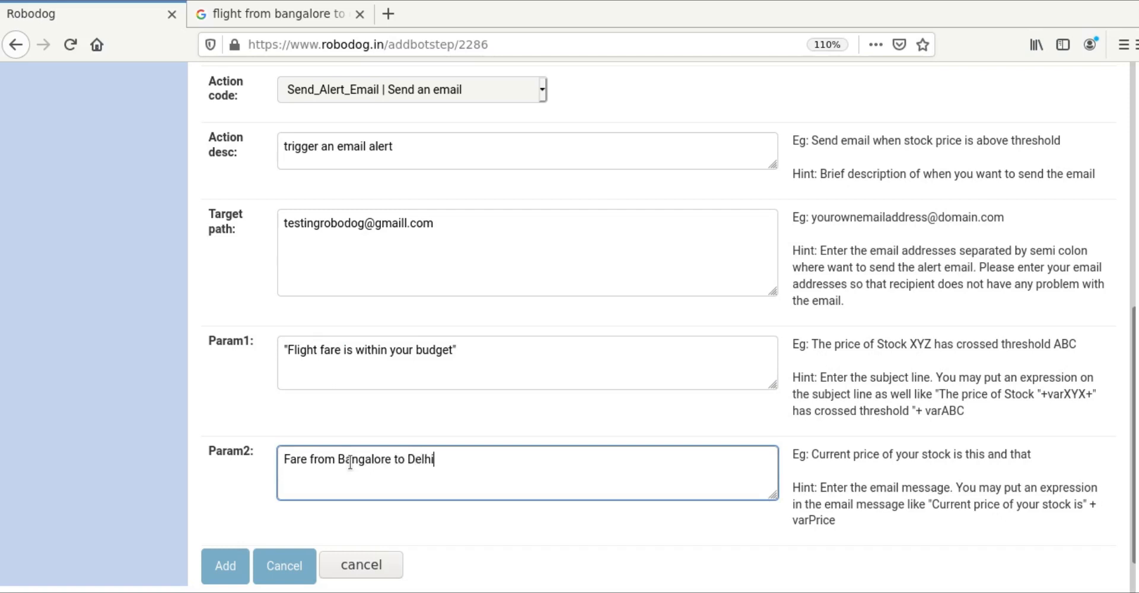
type(" is")
key("Home")
type("\"+va")
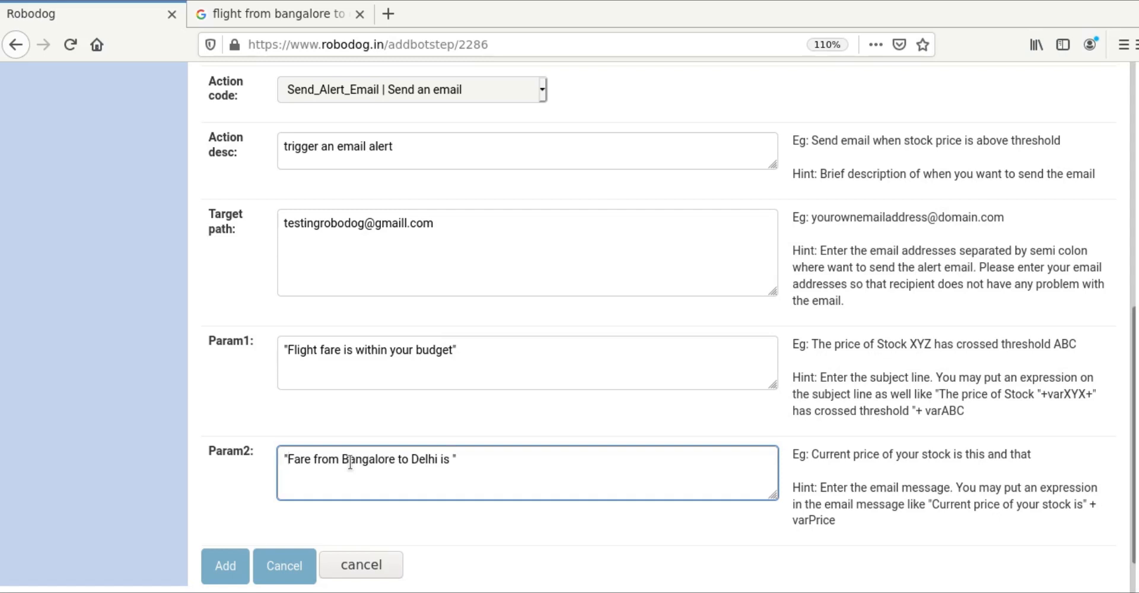
type("rFare")
left_click(458, 461)
Step: Save the Send_Alert_Email step and review new bot's five-step list
left_click(240, 563)
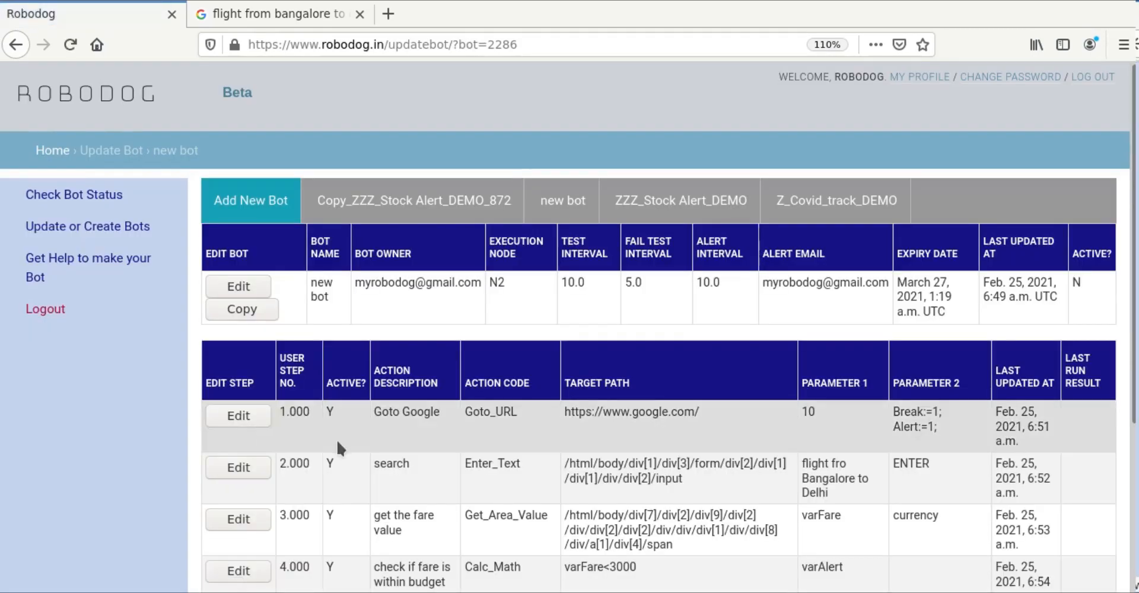
scroll(337, 442, "down", 5)
scroll(336, 439, "down", 2)
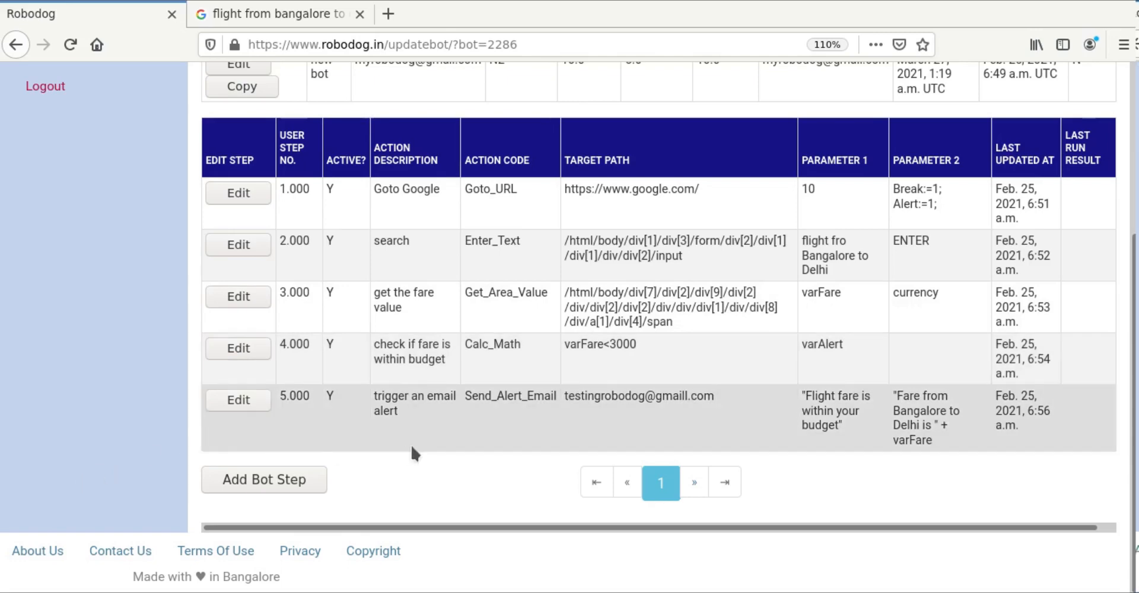
scroll(410, 443, "up", 3)
Step: Set the copied stock bot's Is active to Yes, save it, and view the bot status dashboard
left_click(236, 232)
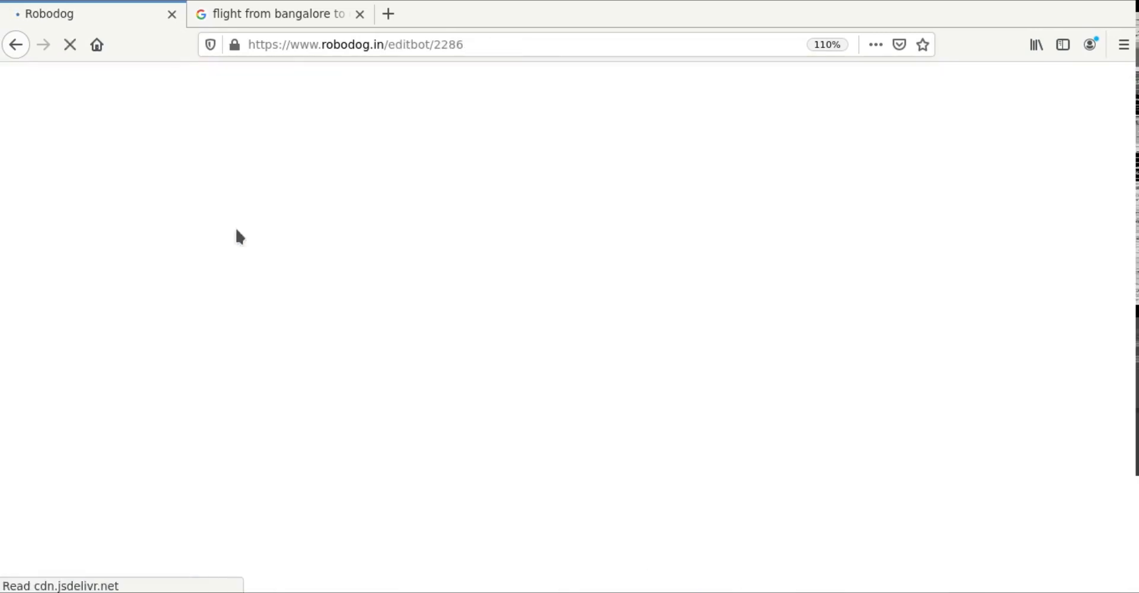
left_click(394, 243)
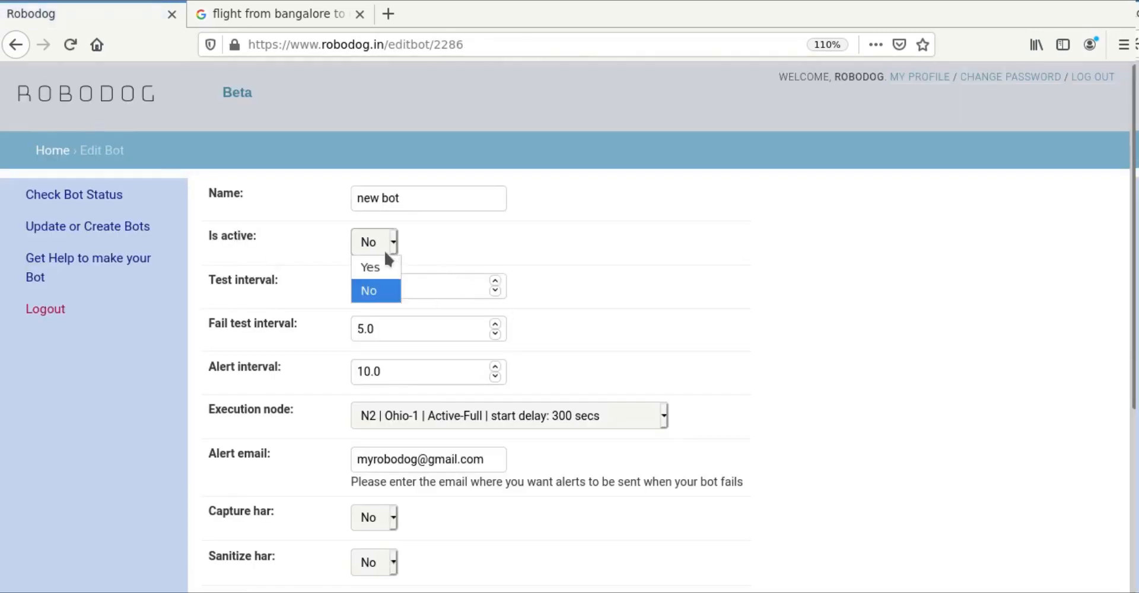
left_click(381, 264)
scroll(936, 335, "down", 3)
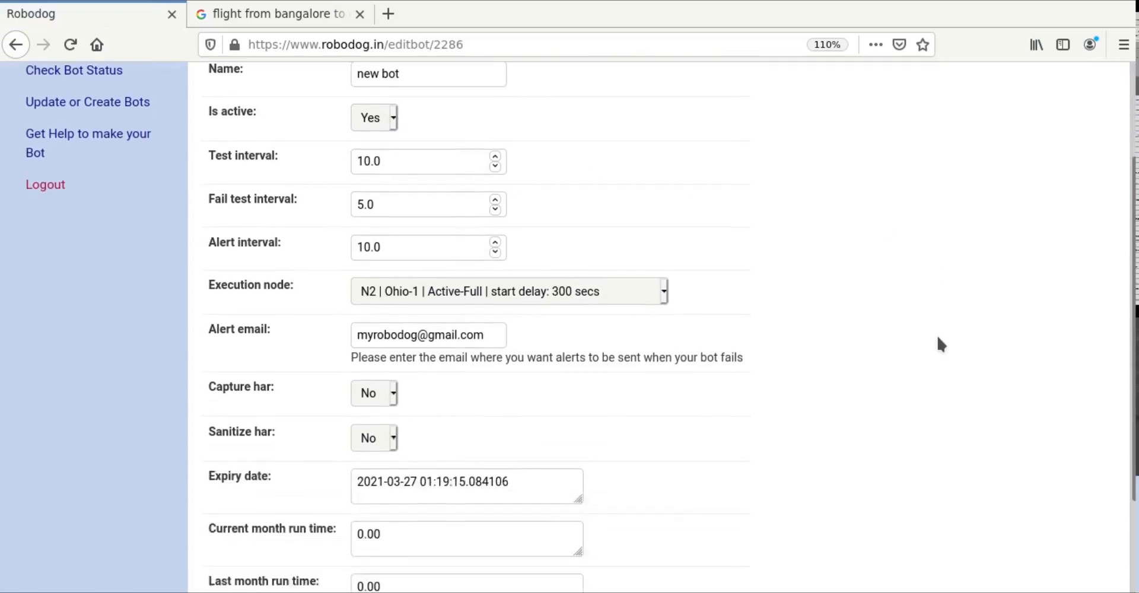
scroll(905, 442, "down", 2)
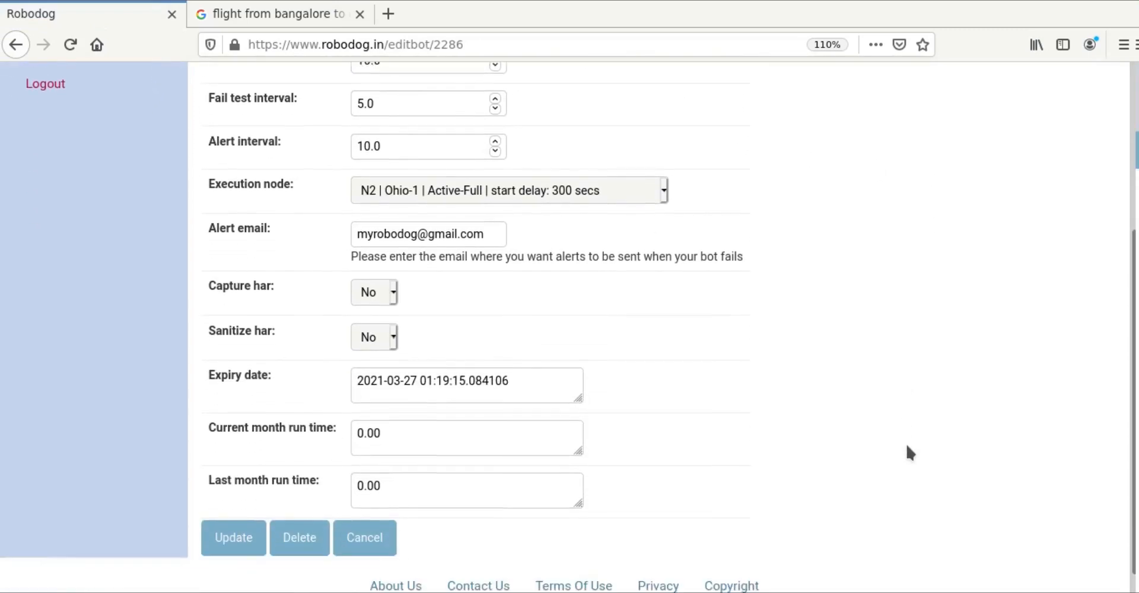
left_click(259, 517)
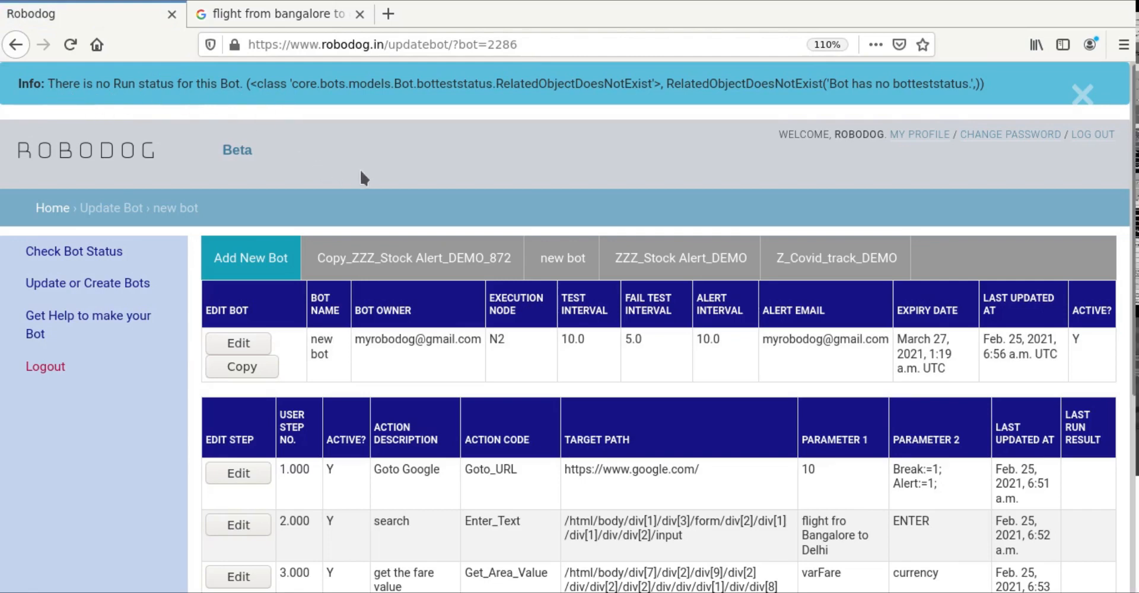
scroll(359, 168, "down", 1)
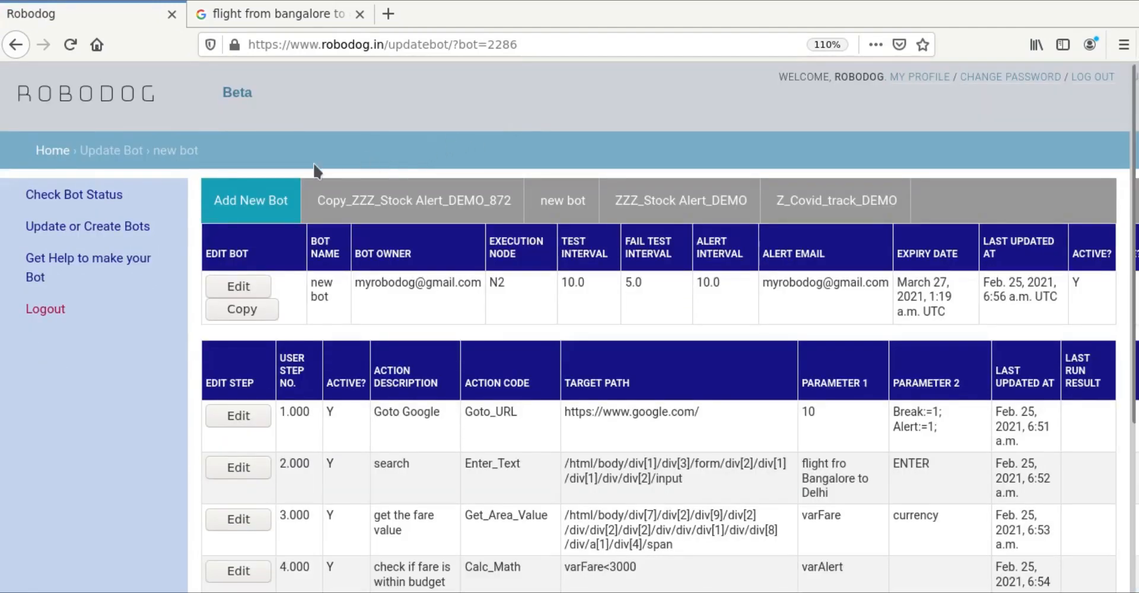
left_click(95, 197)
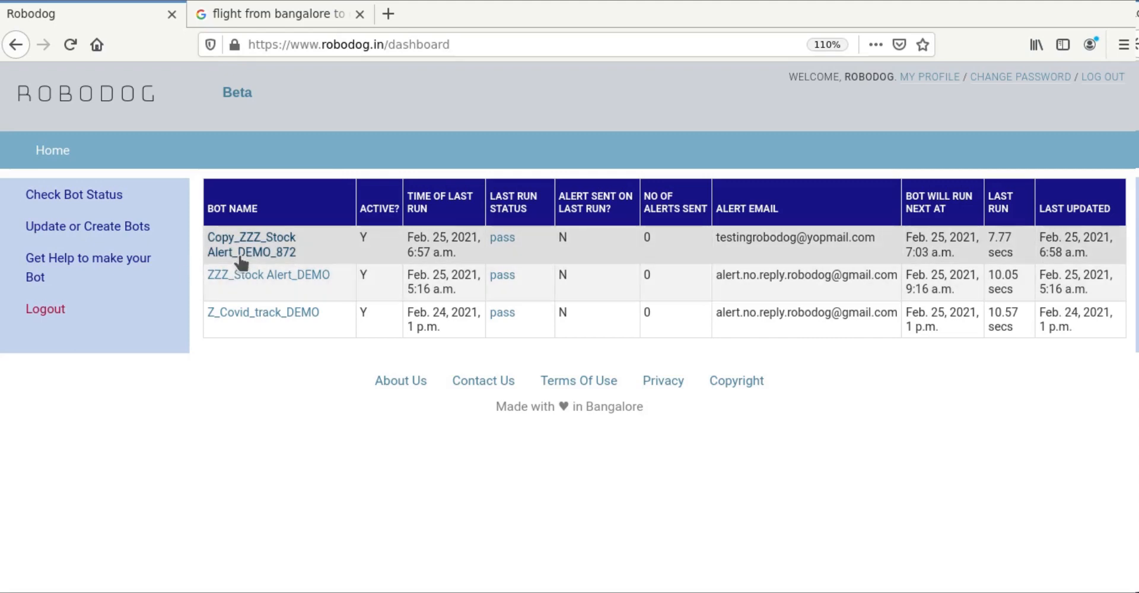
left_click(244, 249)
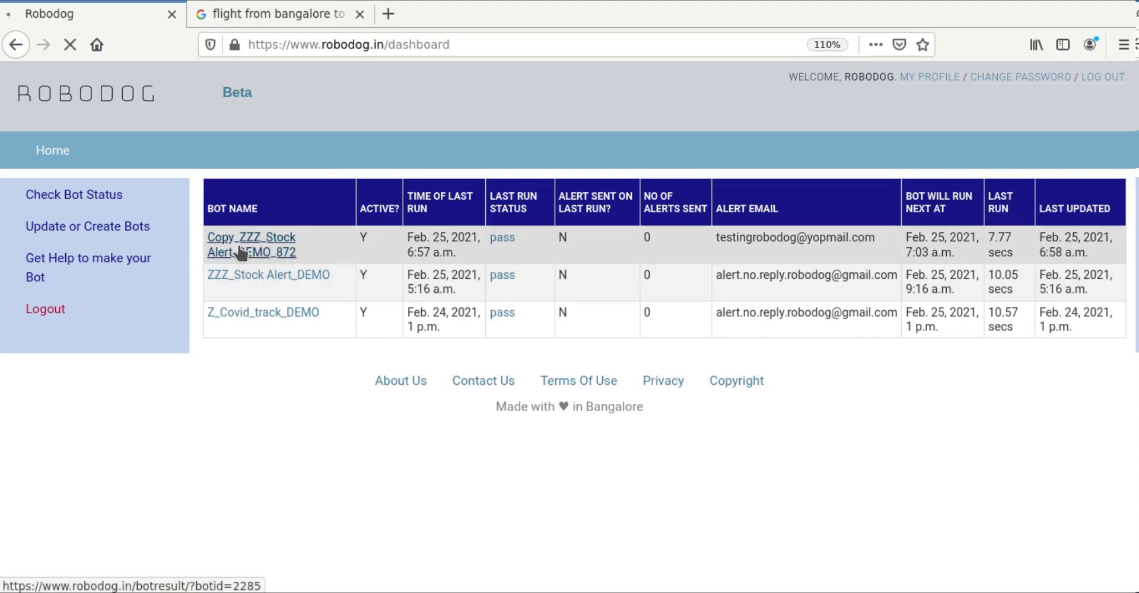
scroll(489, 442, "down", 5)
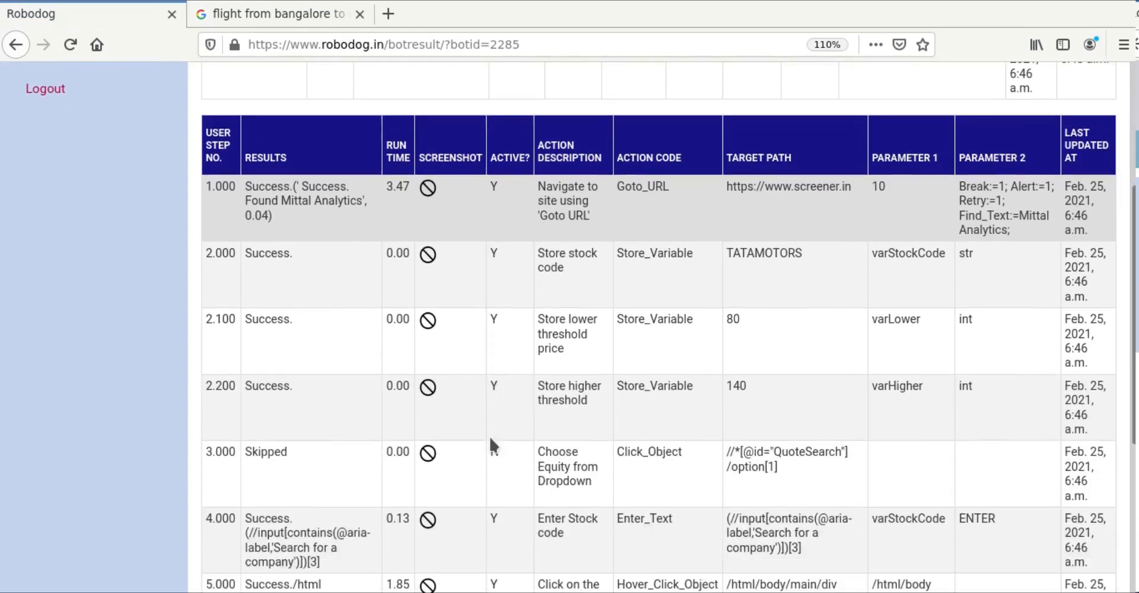
scroll(489, 444, "down", 3)
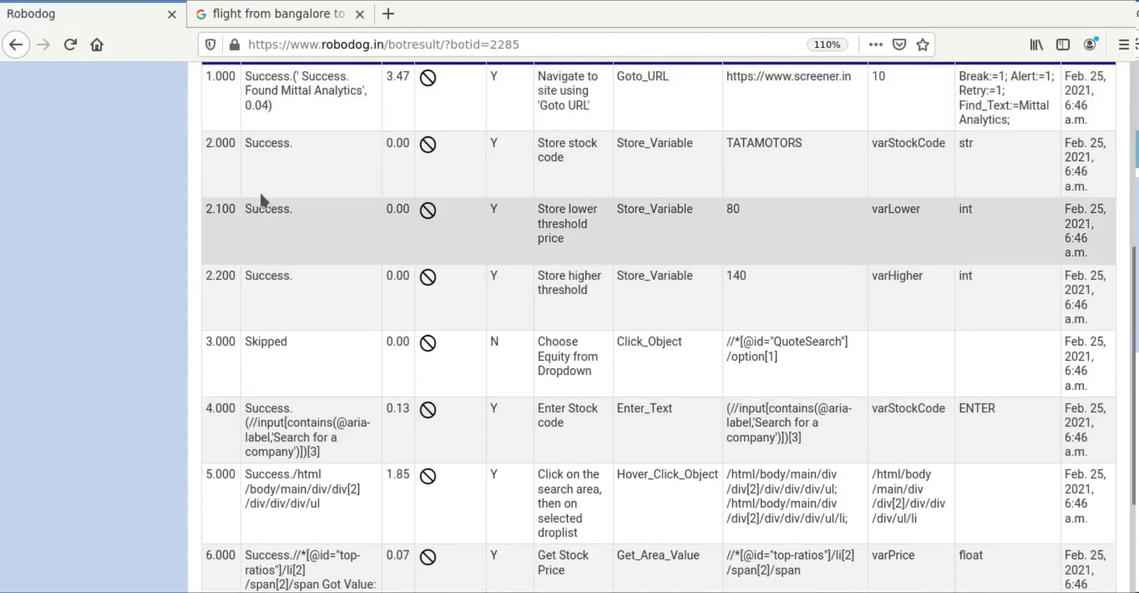
scroll(273, 189, "up", 3)
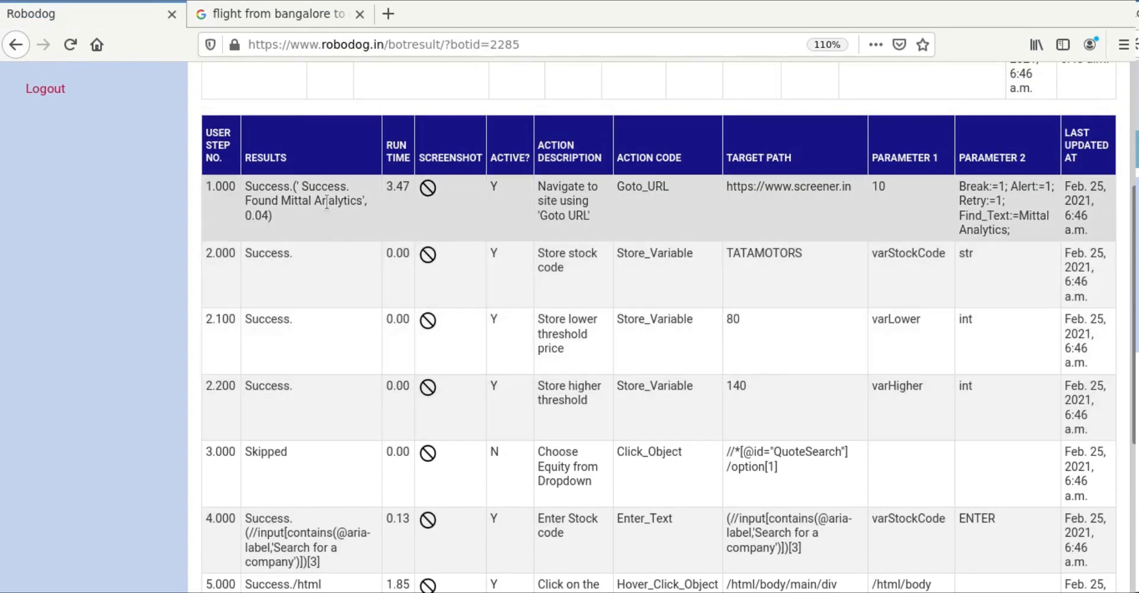
scroll(308, 356, "down", 4)
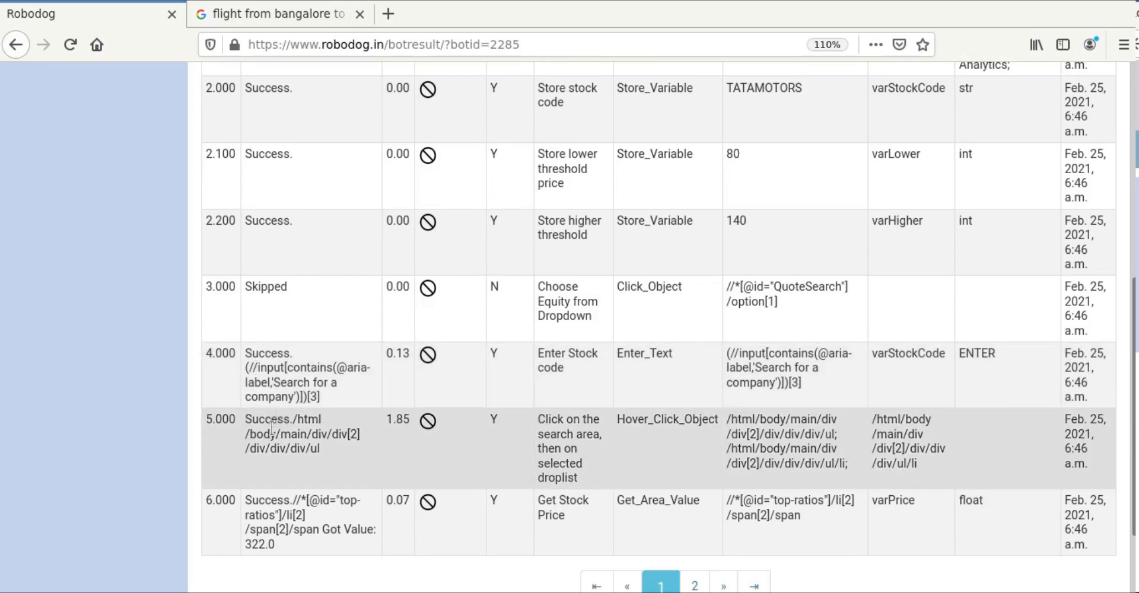
scroll(273, 469, "down", 3)
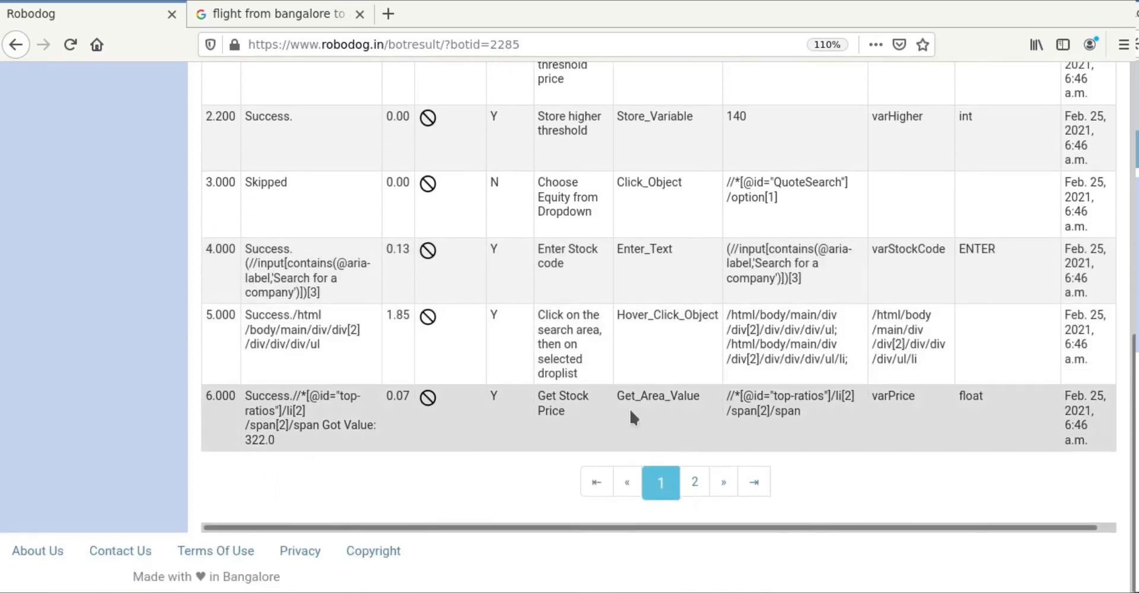
scroll(629, 407, "up", 3)
scroll(630, 412, "up", 7)
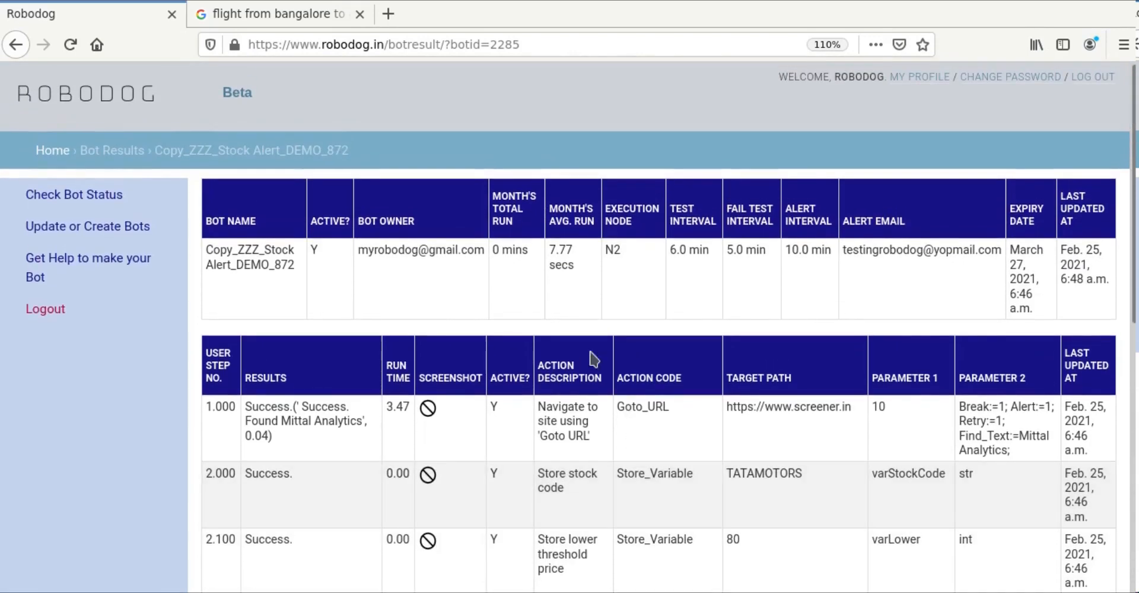
scroll(428, 485, "down", 4)
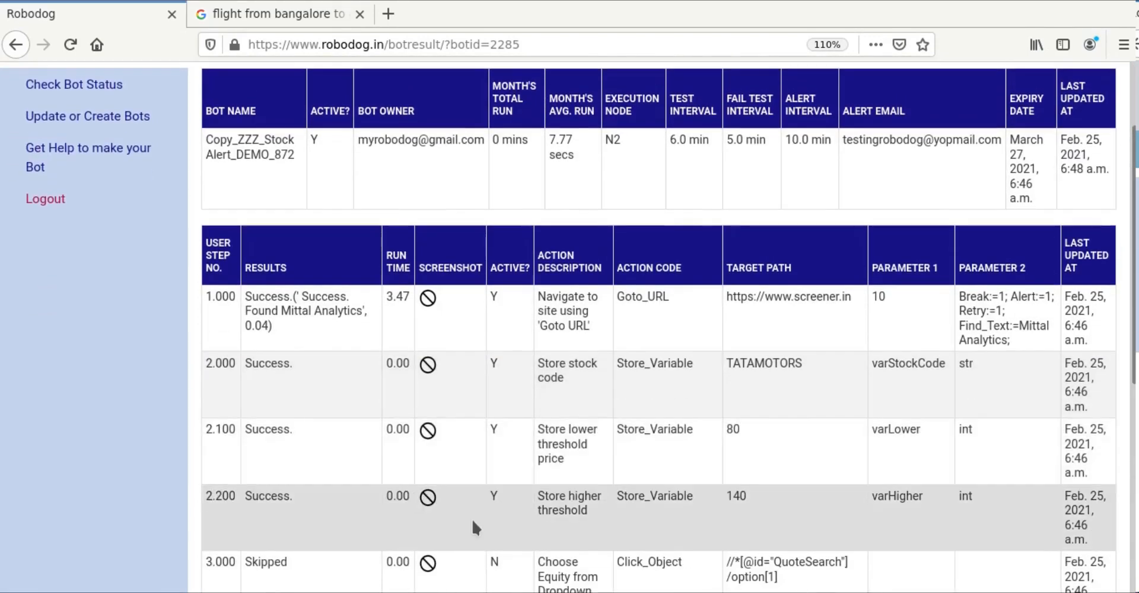
scroll(482, 529, "down", 1)
scroll(482, 528, "up", 5)
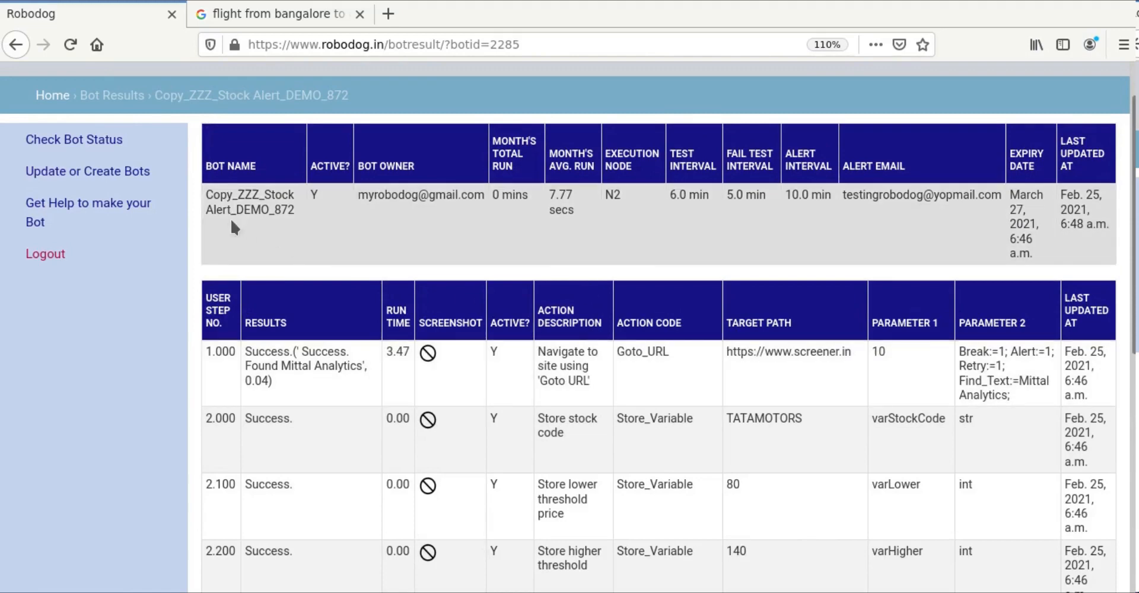
Step: Change step 2.000's Target path from TATAMOTORS to BATAMOTORS and save the step
left_click(83, 171)
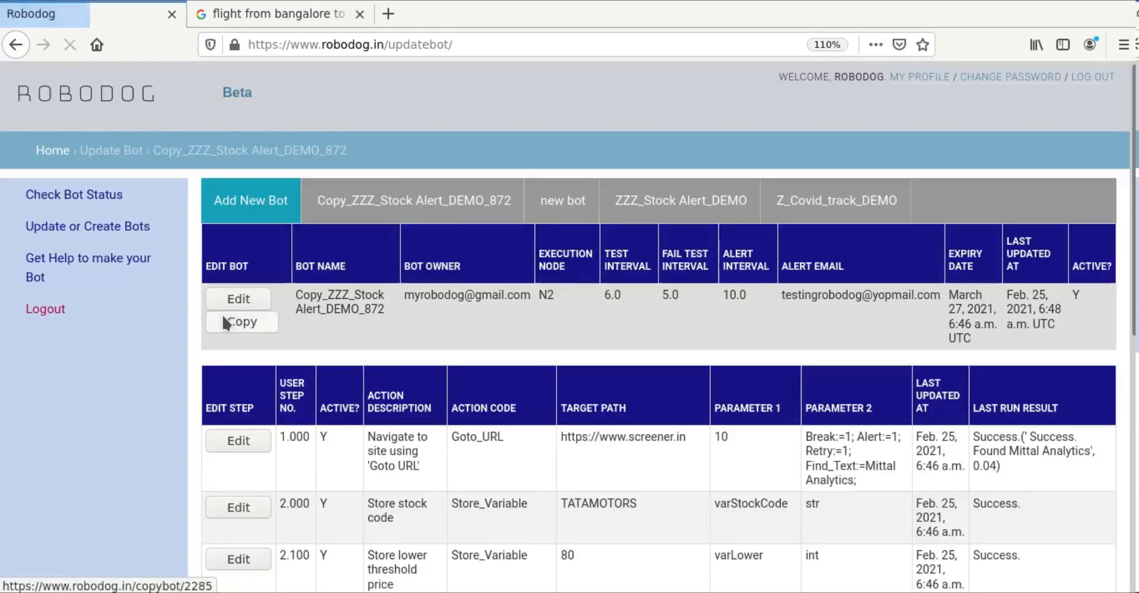
scroll(475, 403, "down", 3)
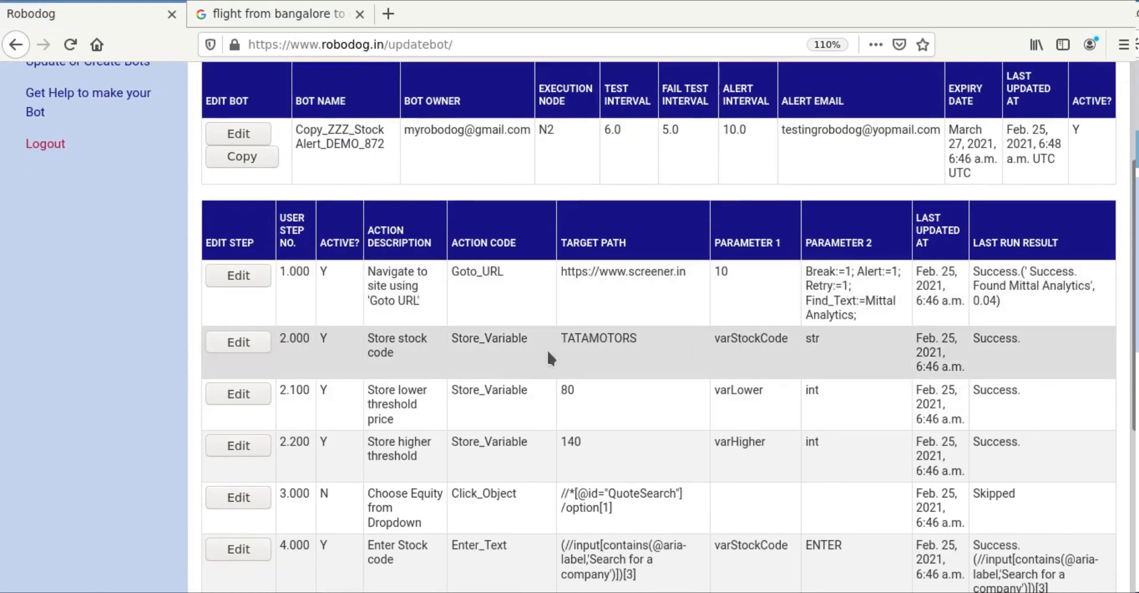
left_click(220, 345)
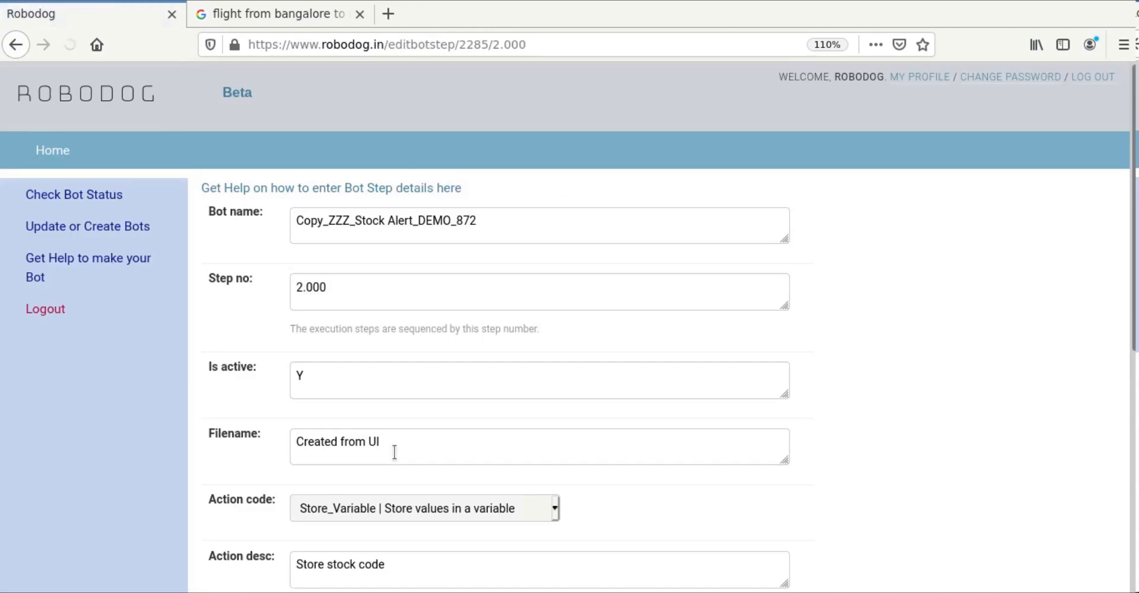
scroll(918, 506, "down", 3)
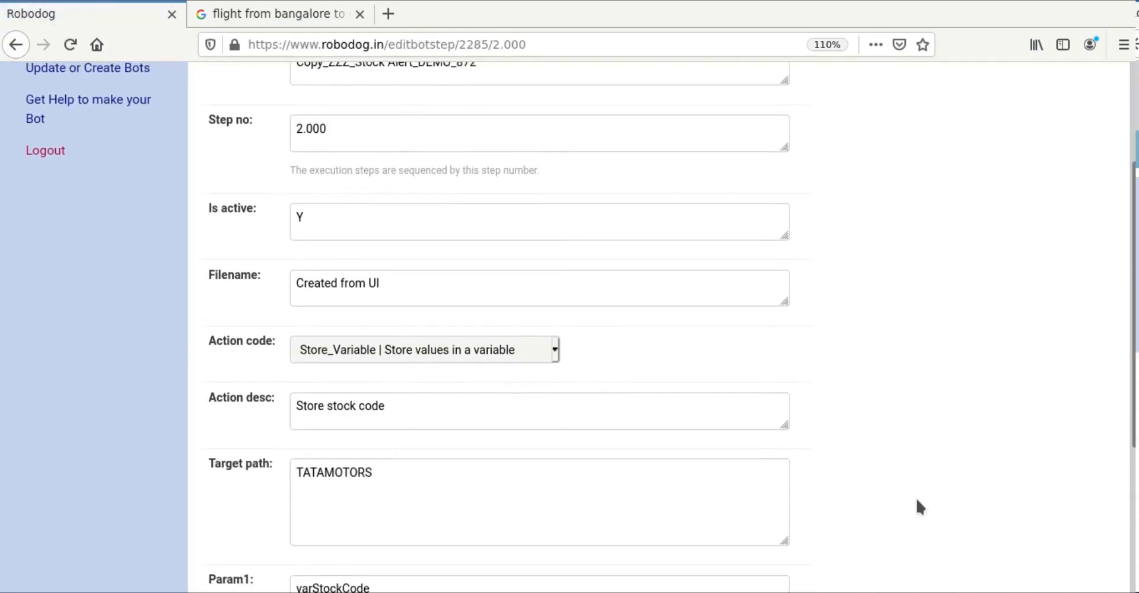
left_click(304, 408)
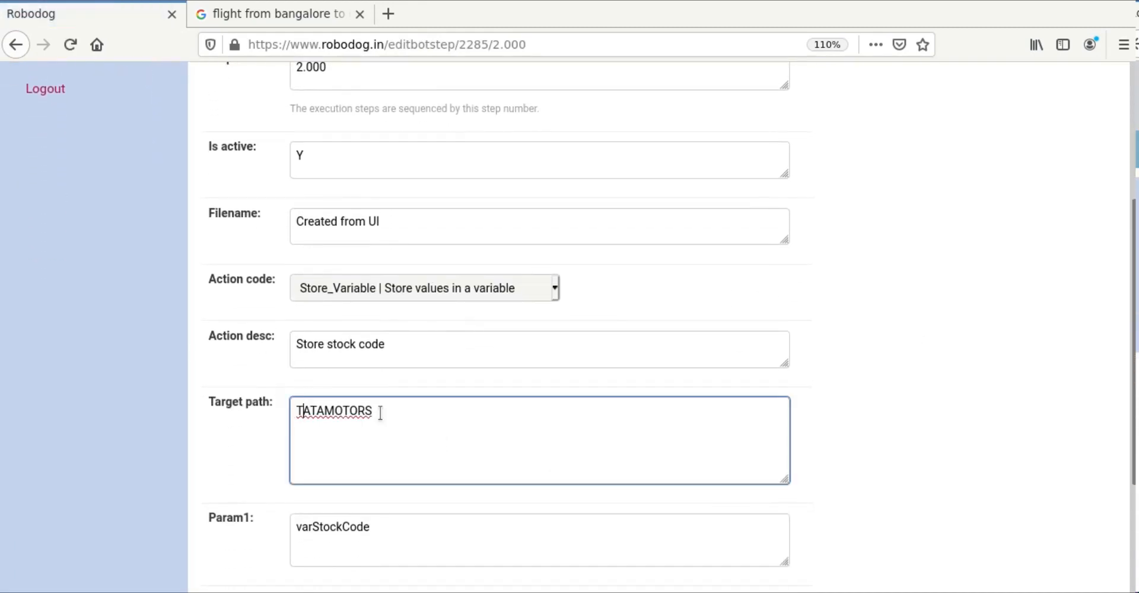
key("BackSpace")
type("B")
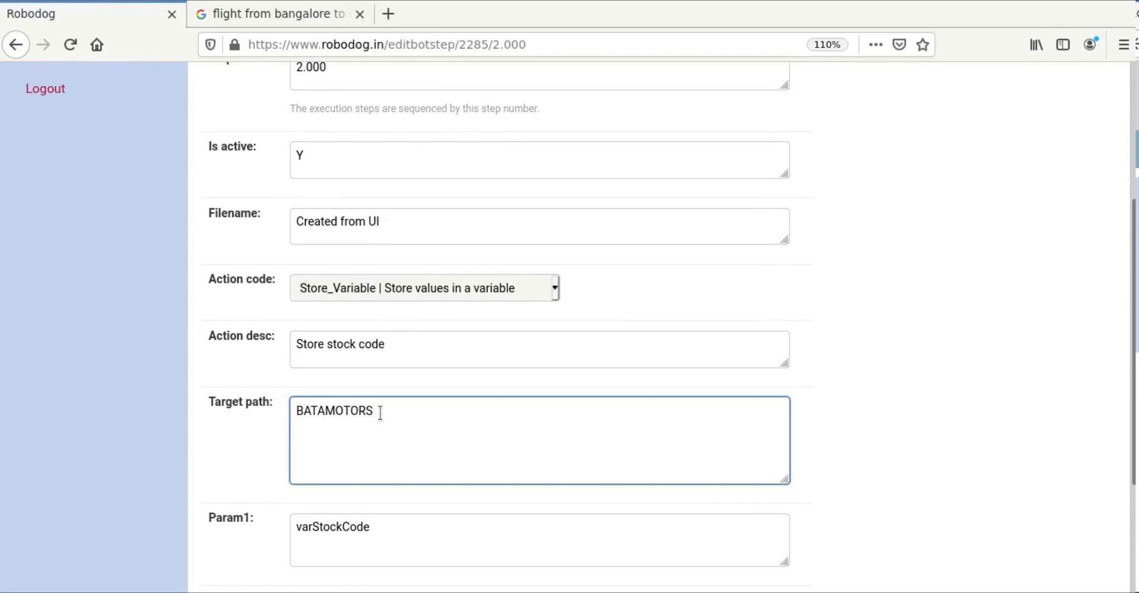
left_click(901, 421)
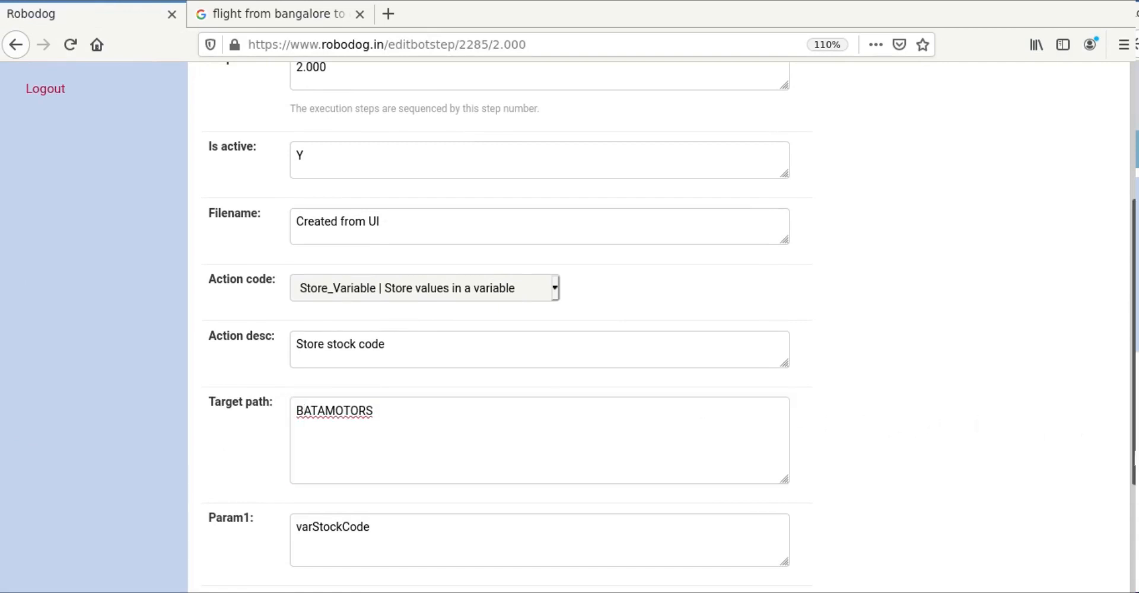
scroll(1113, 442, "down", 3)
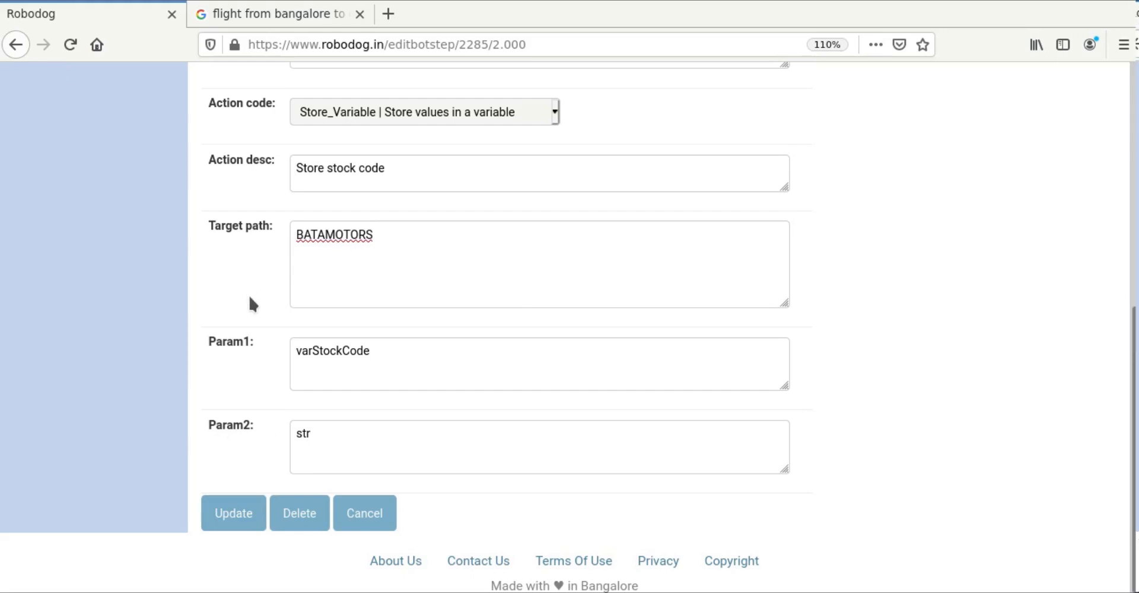
left_click(236, 512)
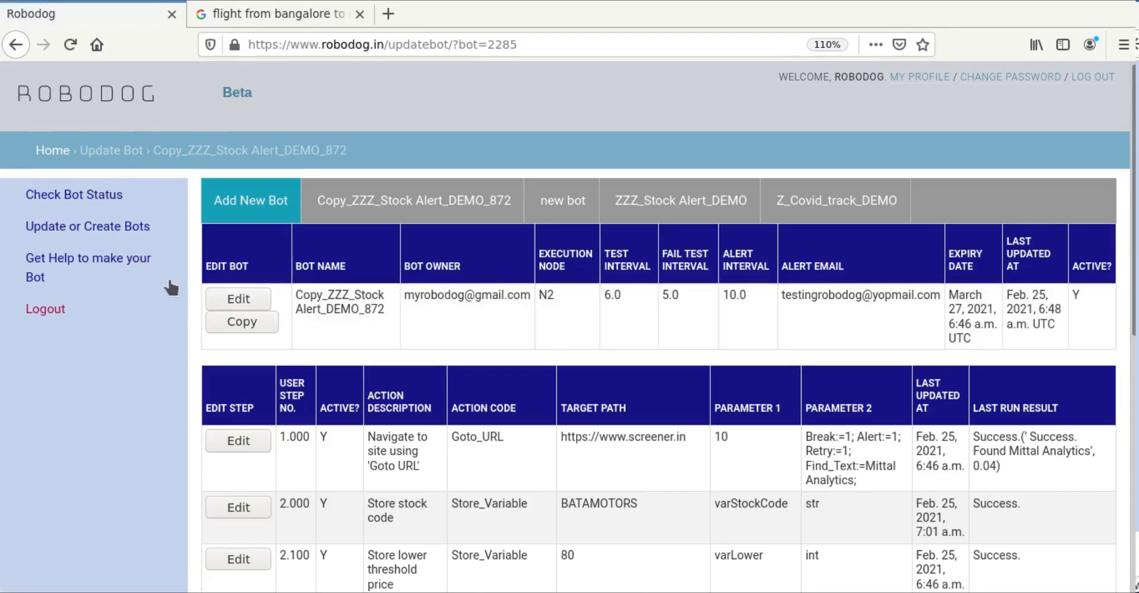
Step: Review the bot status overview and new bot's steps, then return to the status overview
left_click(102, 197)
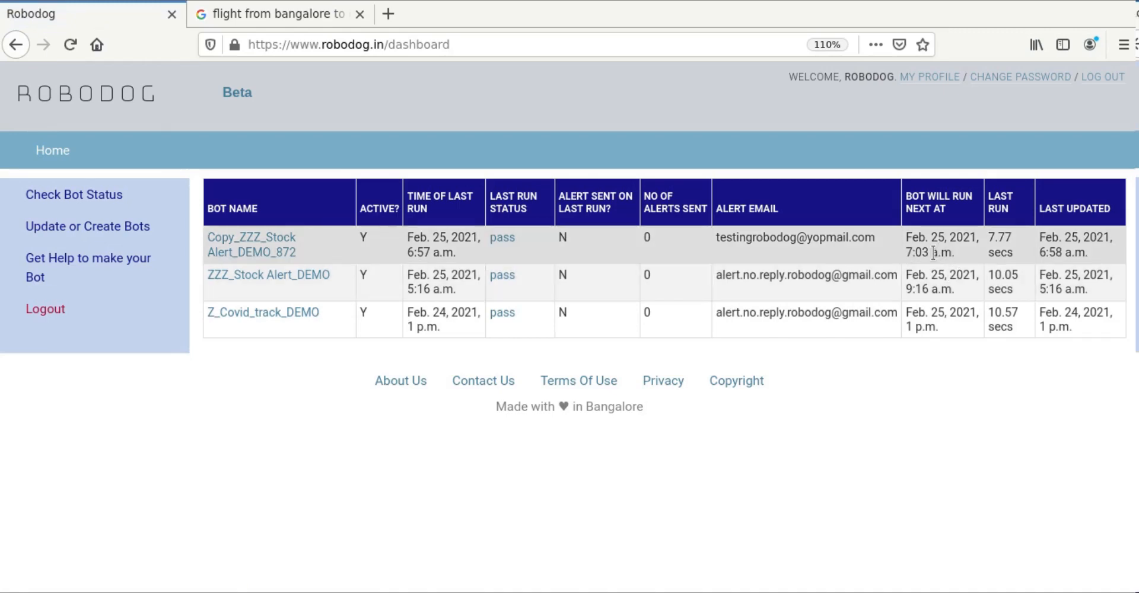
left_click(100, 226)
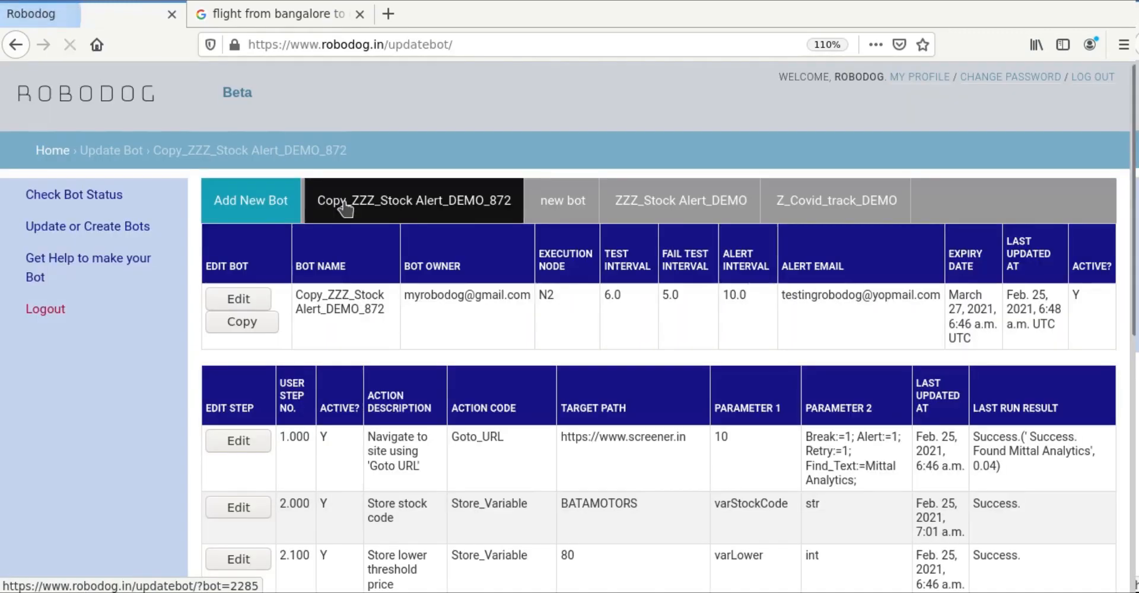
left_click(577, 207)
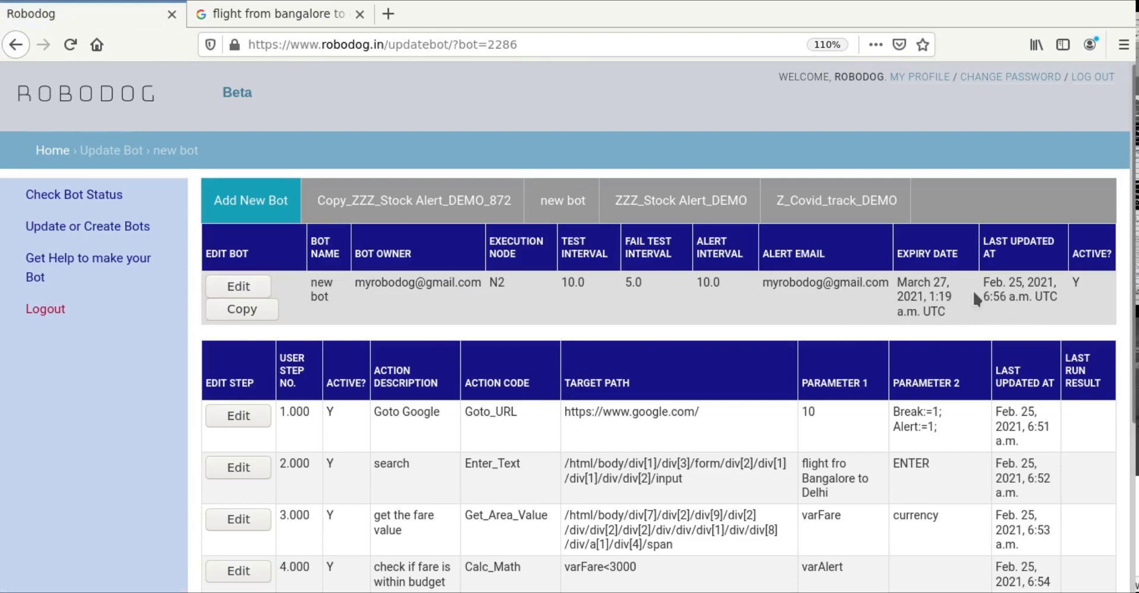
left_click(52, 202)
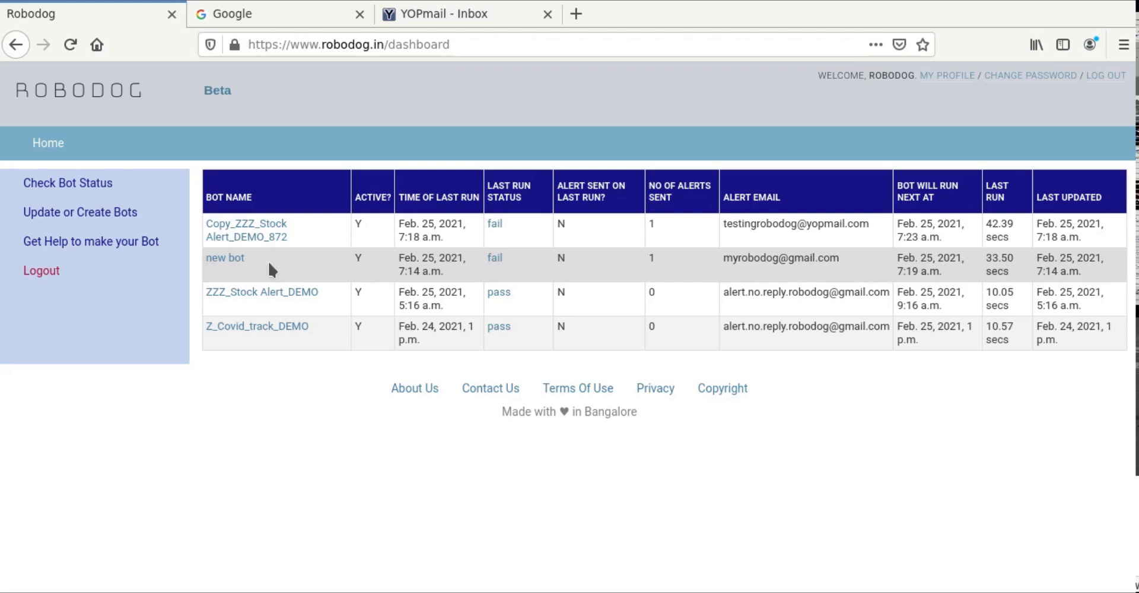
Step: Open new bot's run results and view the screenshot from failed step 3.000
left_click(225, 260)
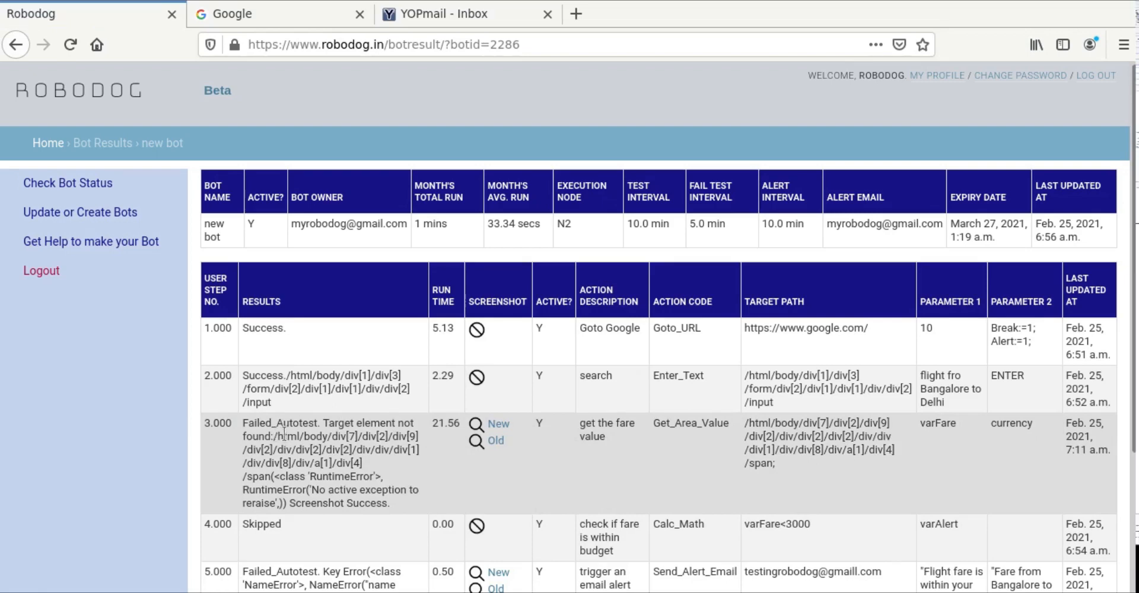
left_click(496, 424)
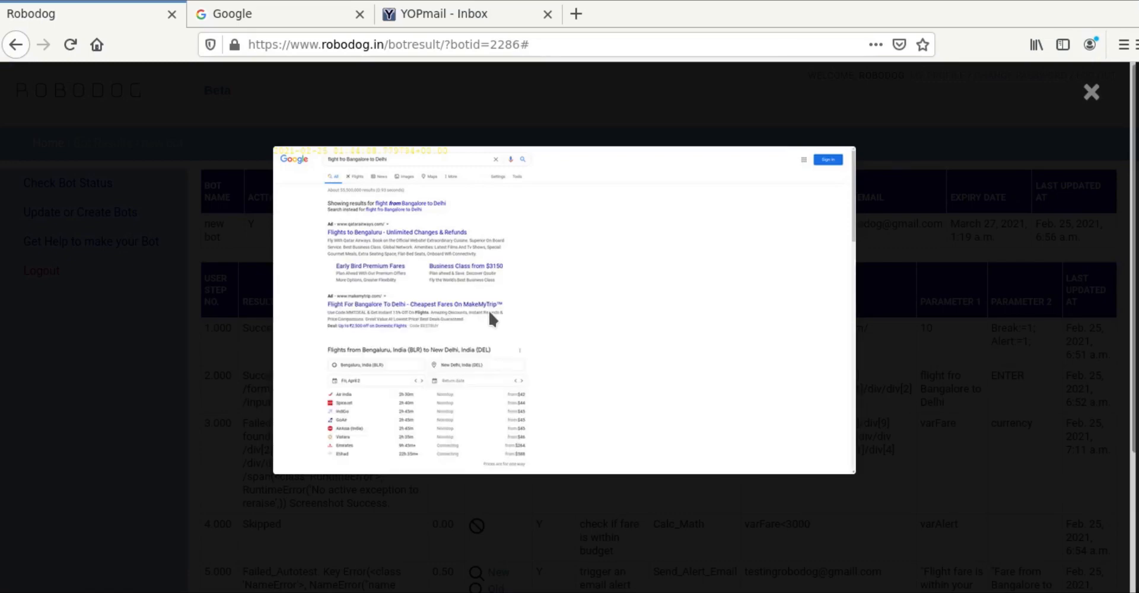
Step: Zoom in to inspect the Google flights failure screenshot, close it, and restore normal zoom
key("ctrl+plus")
key("ctrl+plus")
key("ctrl+plus")
key("ctrl+plus")
key("ctrl+plus")
key("ctrl+plus")
key("ctrl+plus")
key("ctrl+plus")
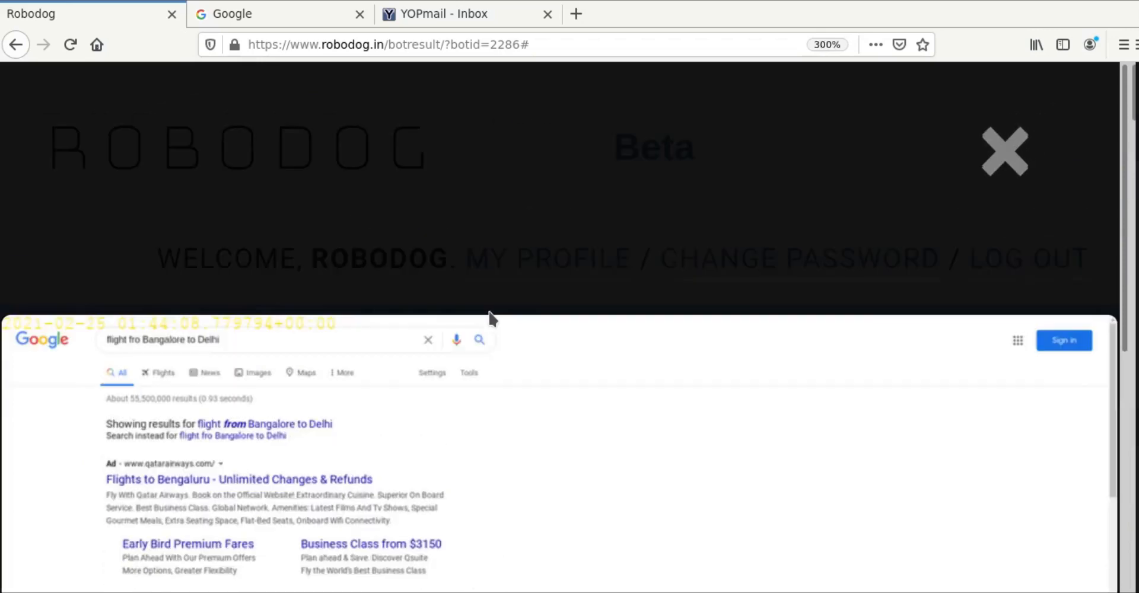
scroll(703, 405, "down", 3)
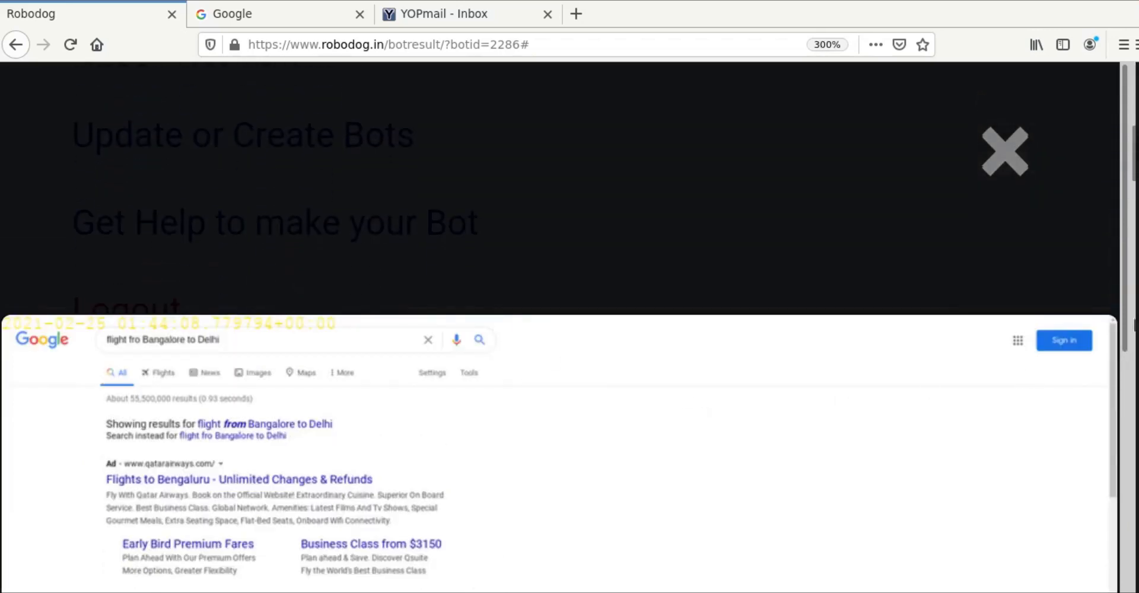
scroll(569, 190, "down", 5)
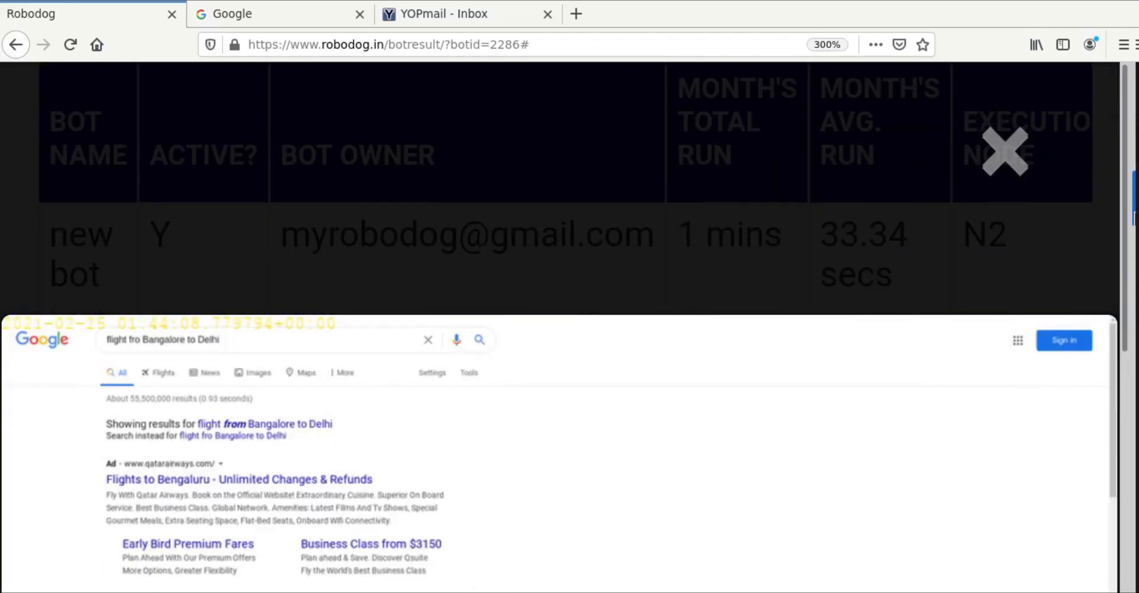
scroll(812, 437, "down", 5)
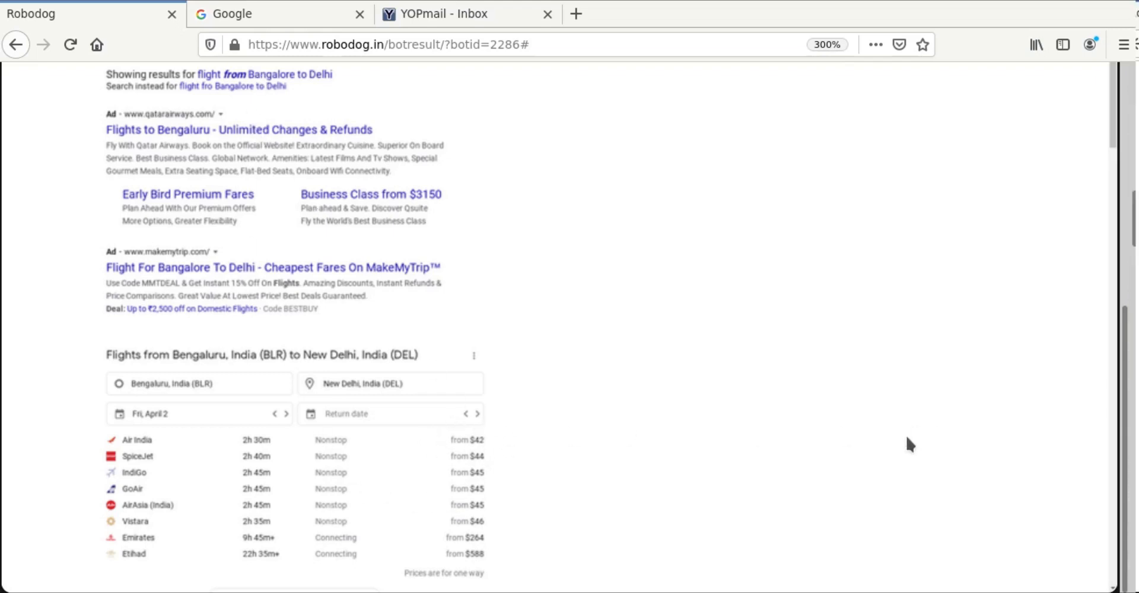
scroll(981, 399, "up", 5)
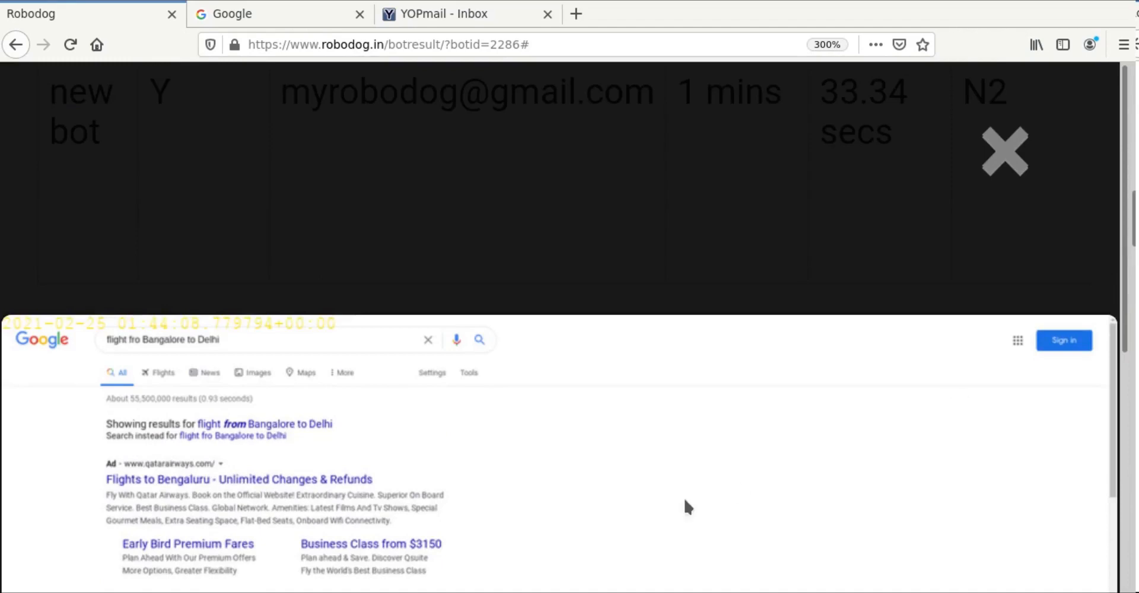
scroll(669, 503, "up", 4)
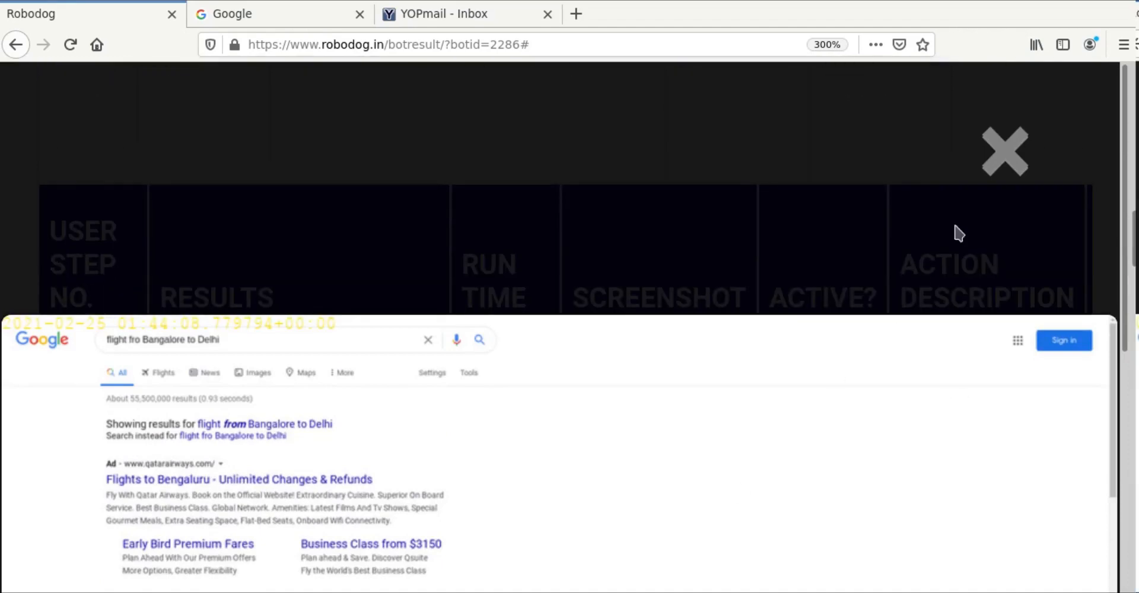
left_click(1014, 171)
key("ctrl+minus")
key("ctrl+minus")
key("ctrl+minus")
key("ctrl+minus")
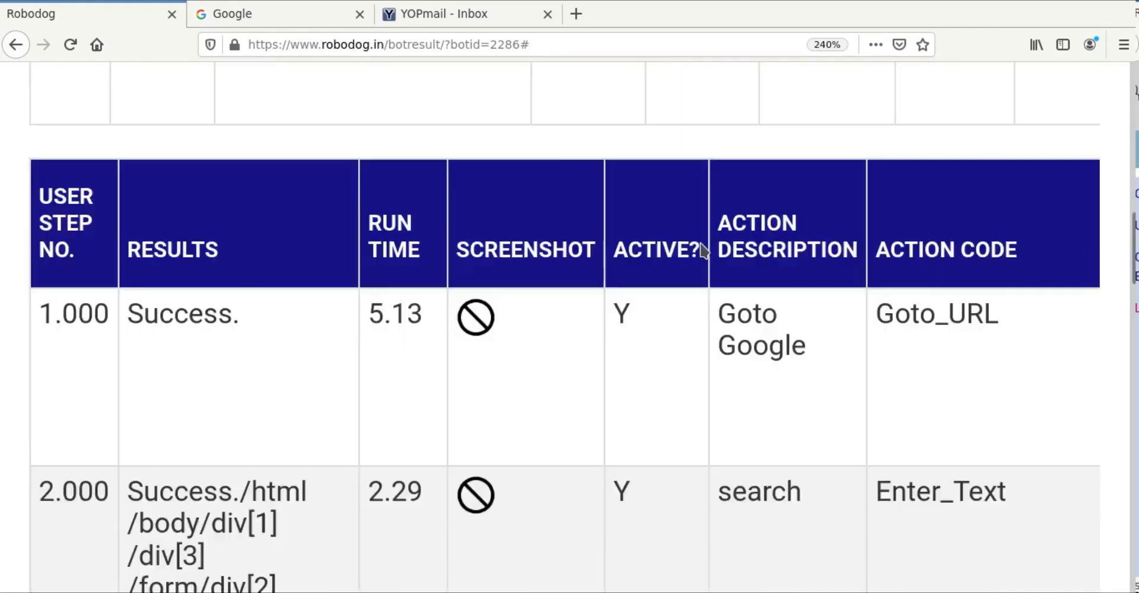
key("ctrl+minus")
key("ctrl+minus")
key("ctrl+minus")
key("ctrl+minus")
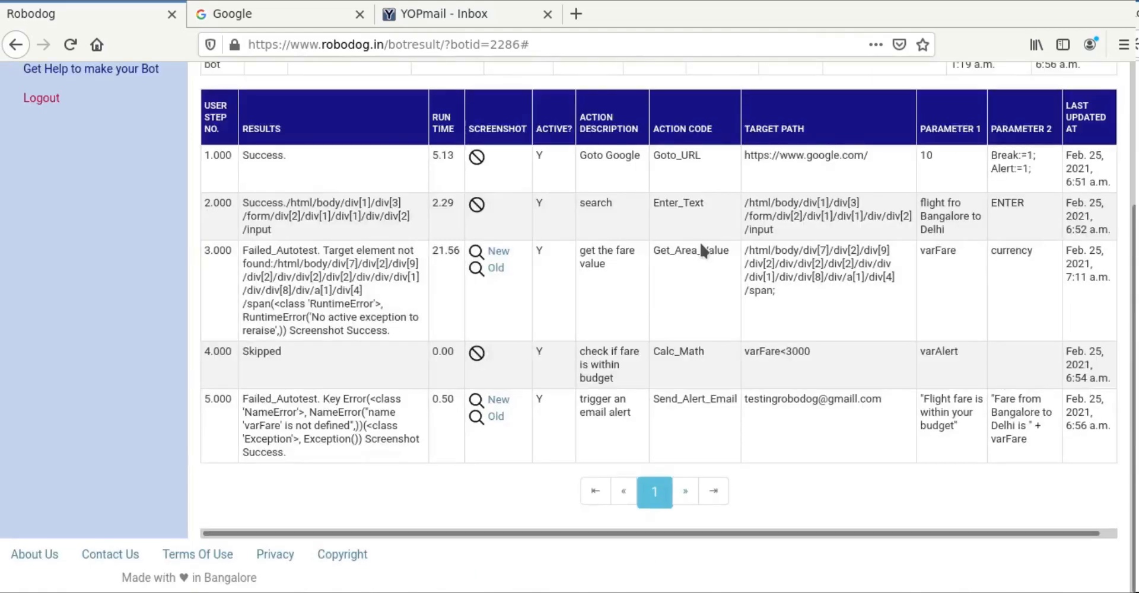
Step: Go to Update or Create Bots and show the five steps of new bot
scroll(700, 241, "up", 3)
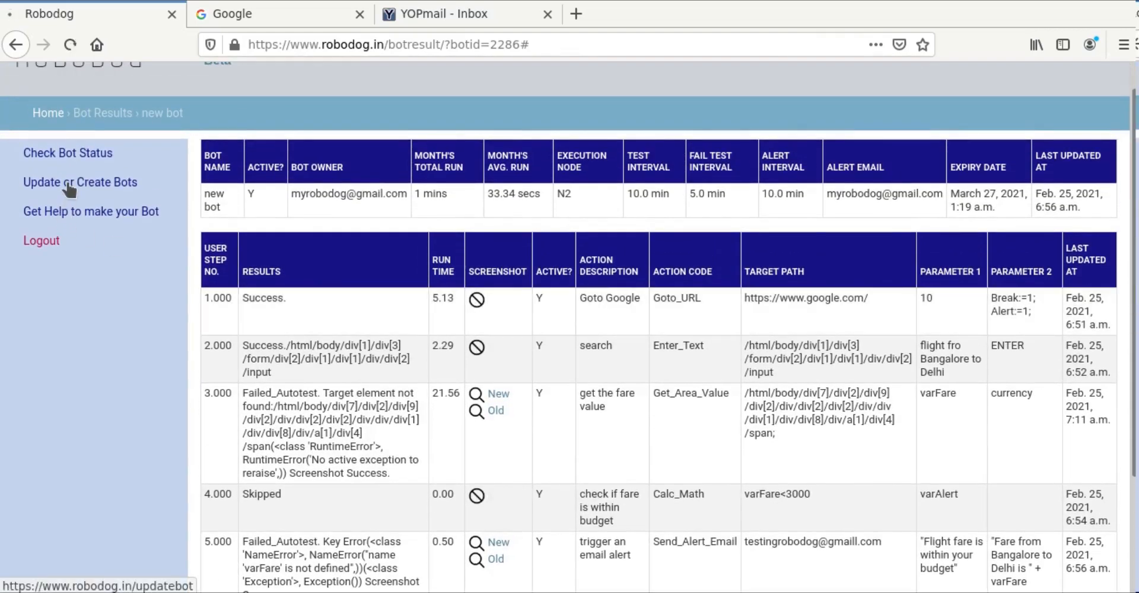
left_click(69, 189)
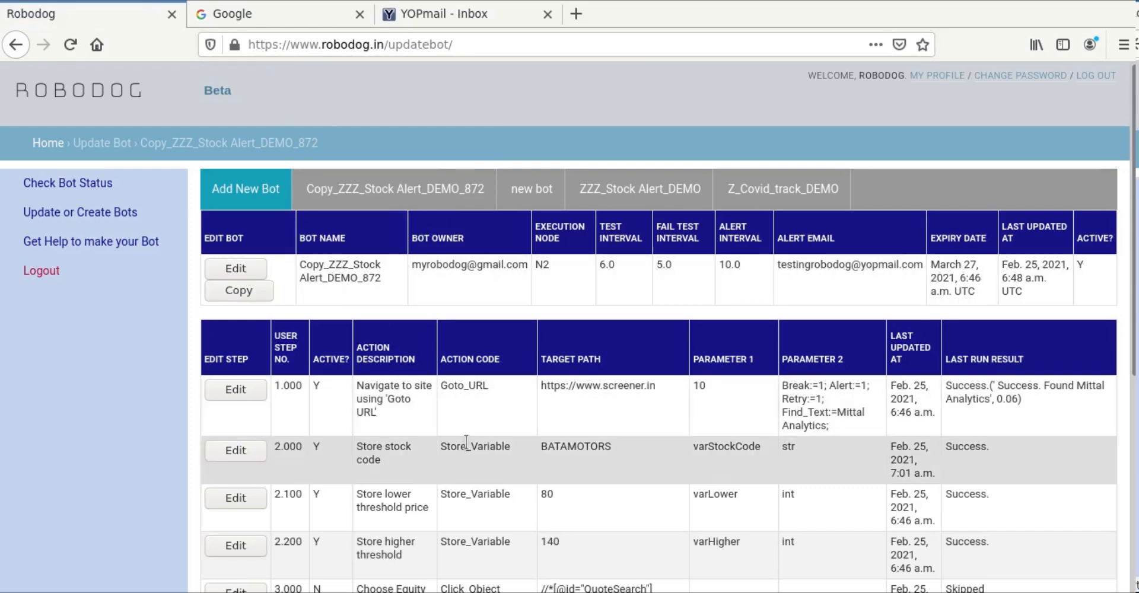
scroll(467, 442, "down", 2)
left_click(501, 94)
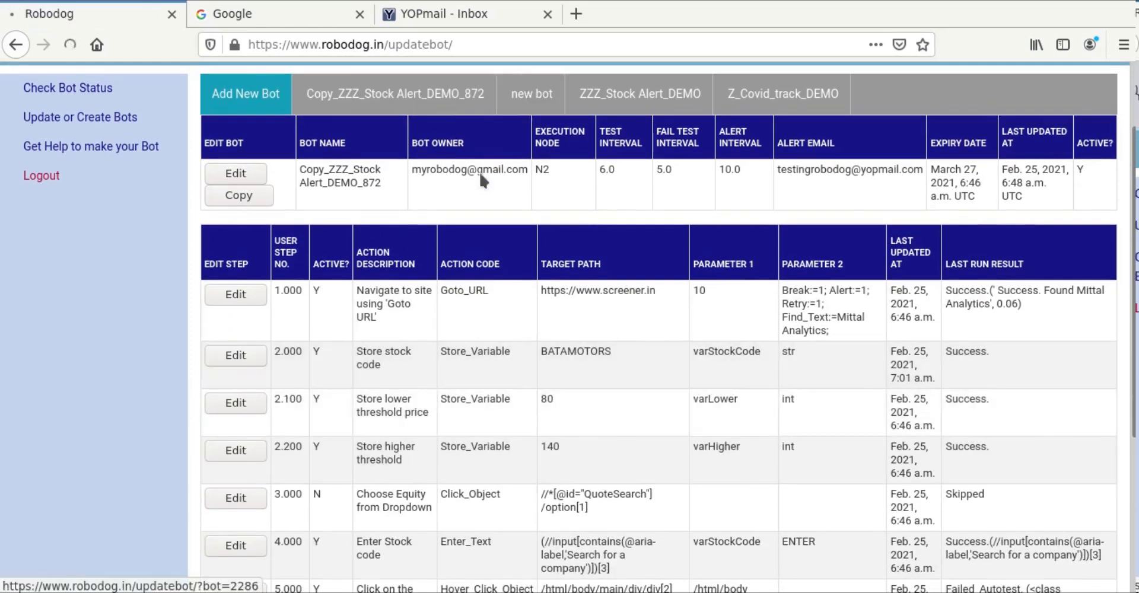
scroll(347, 422, "down", 3)
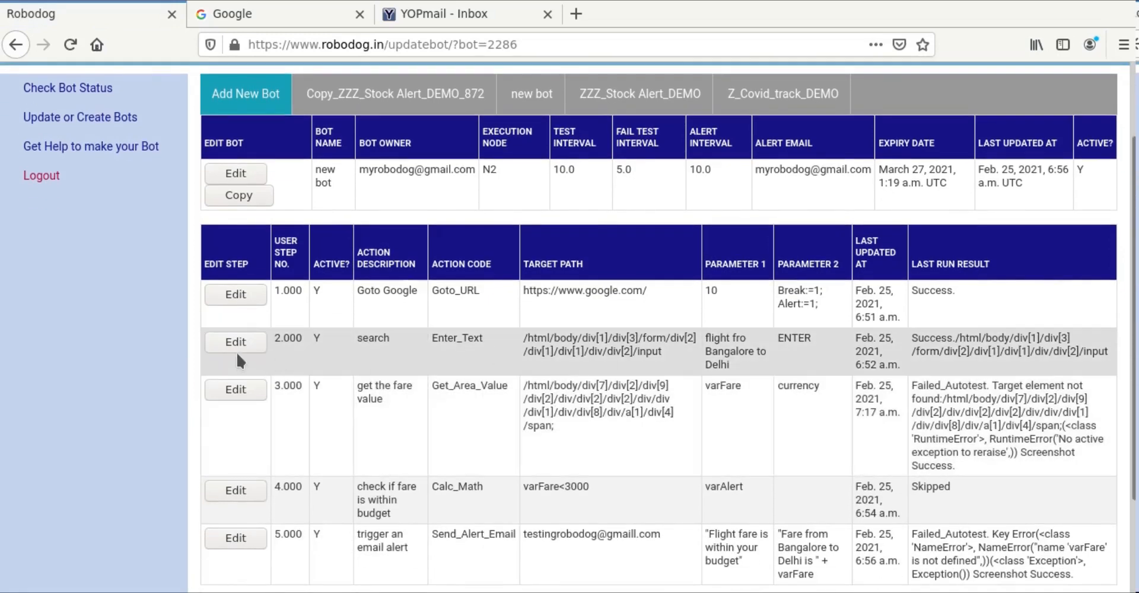
Step: Correct step 2.000's Param1 to 'flight from Bangalore to Delhi' and save the step
left_click(236, 347)
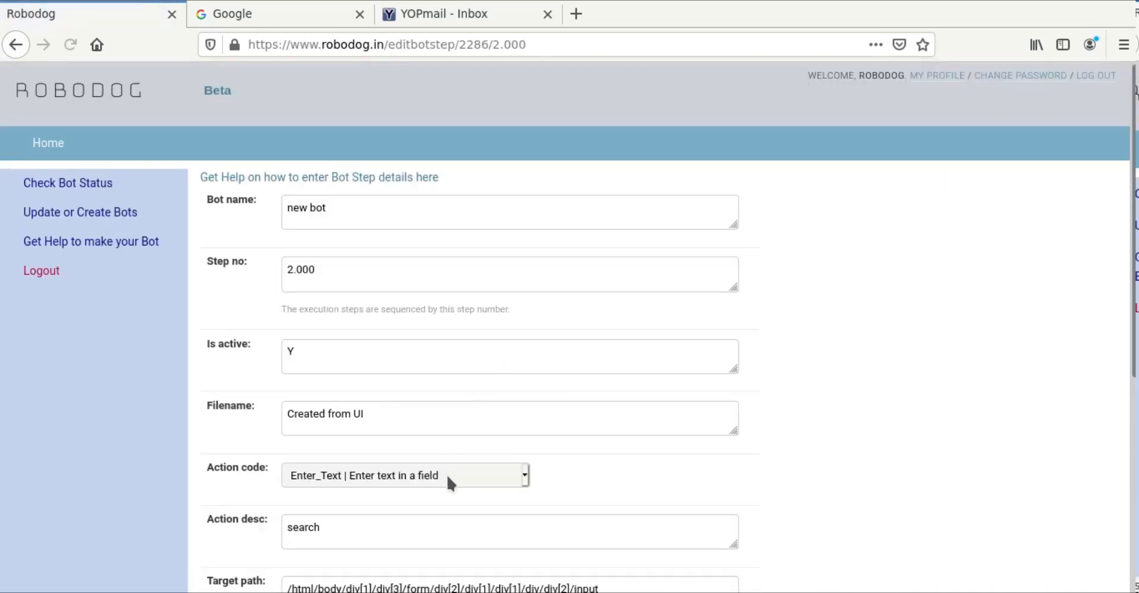
scroll(432, 499, "down", 5)
left_click(328, 505)
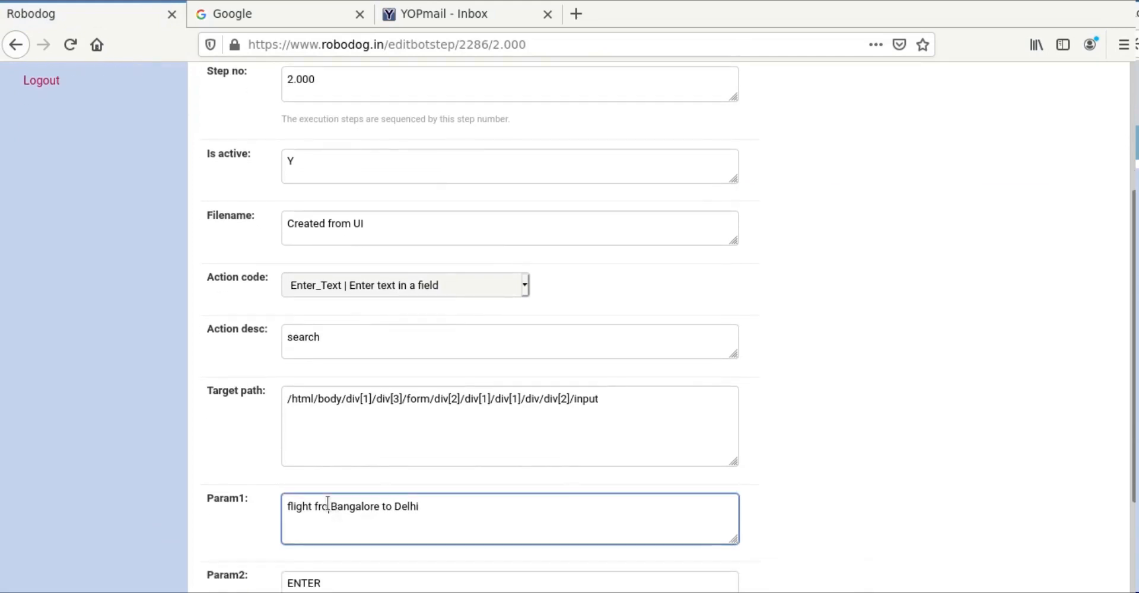
type("m")
left_click(939, 484)
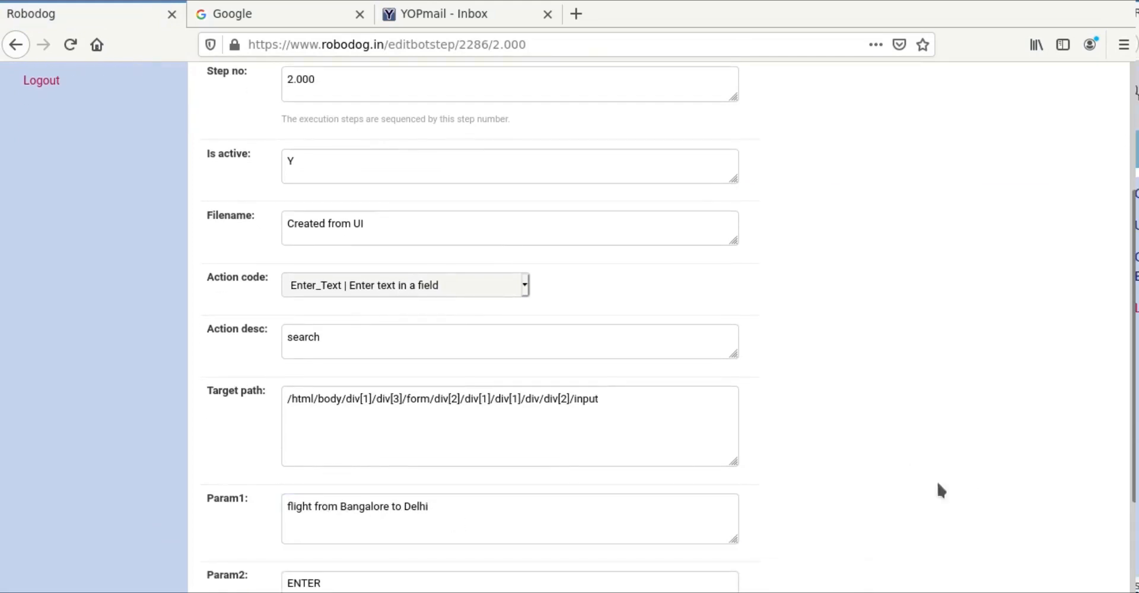
scroll(932, 491, "down", 4)
left_click(243, 534)
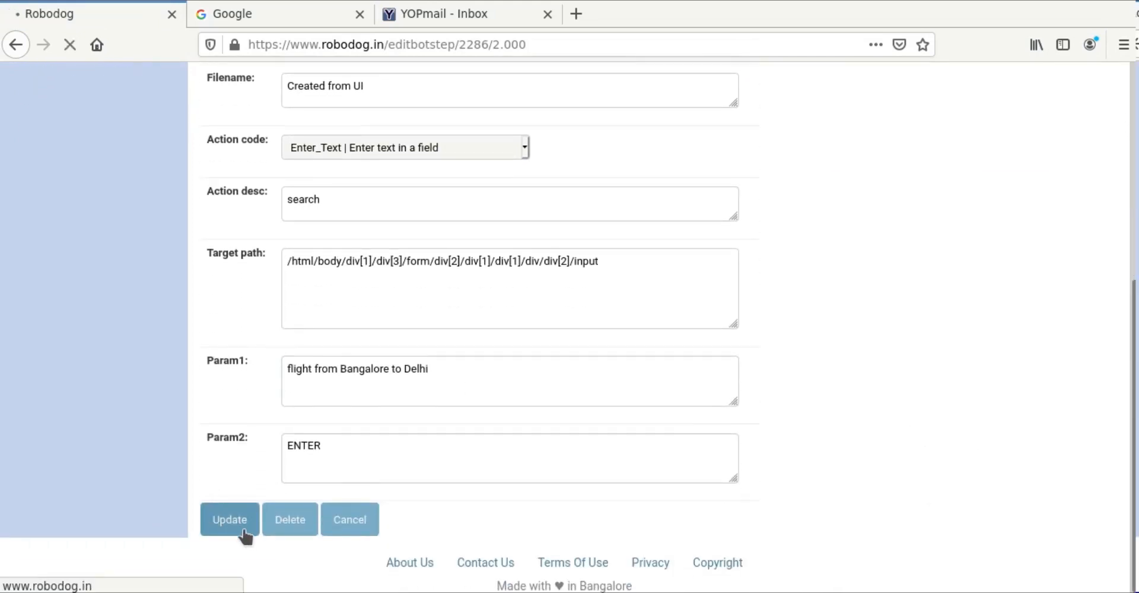
scroll(465, 504, "down", 5)
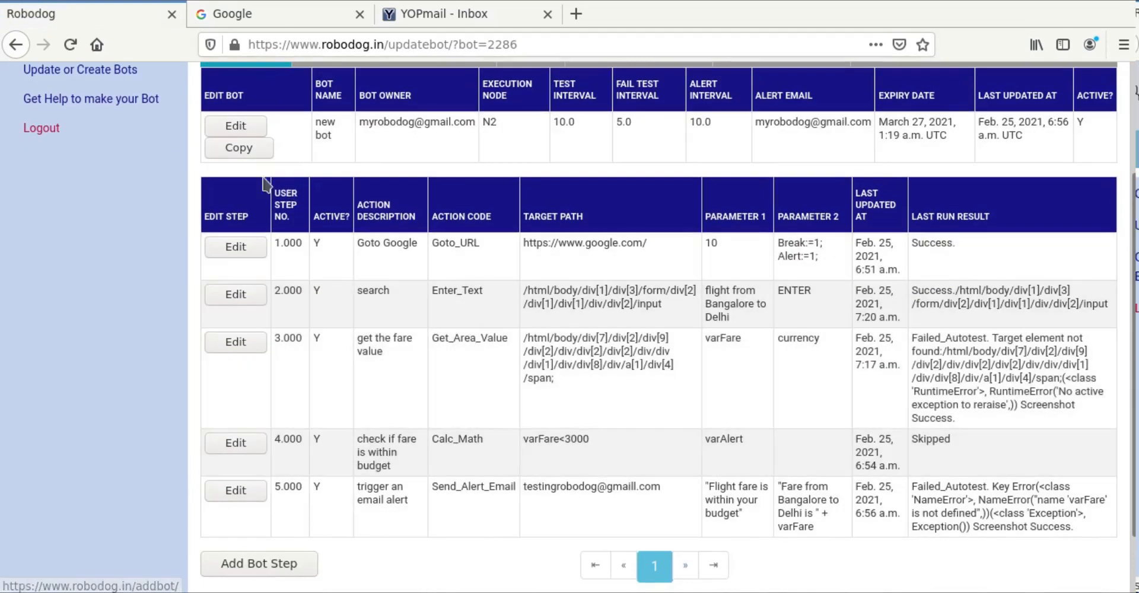
left_click(264, 12)
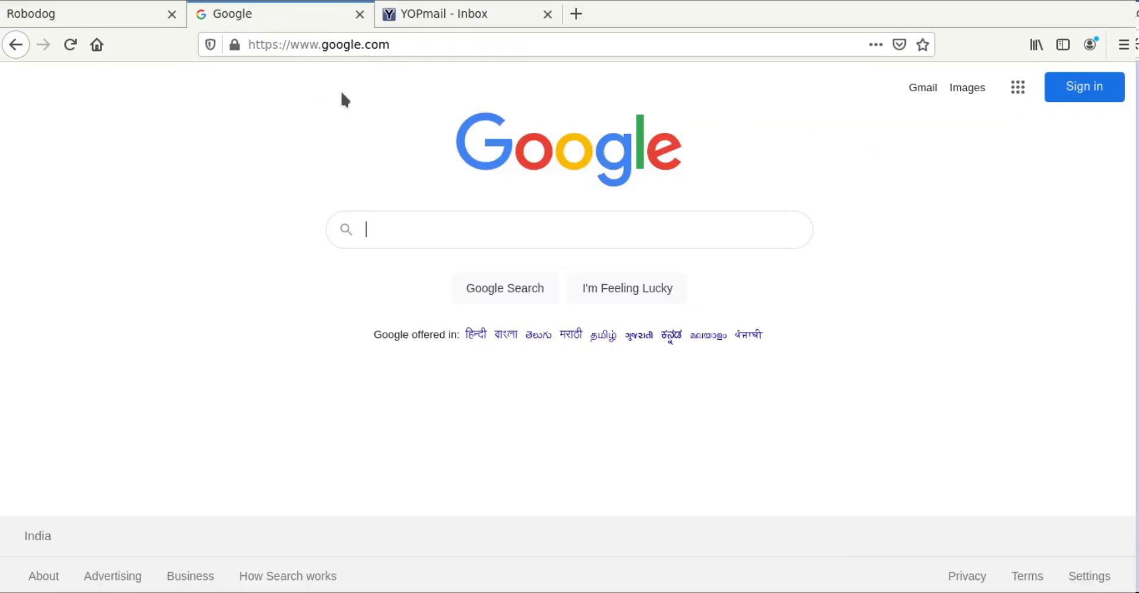
left_click(435, 47)
key("BackSpace")
key("BackSpace")
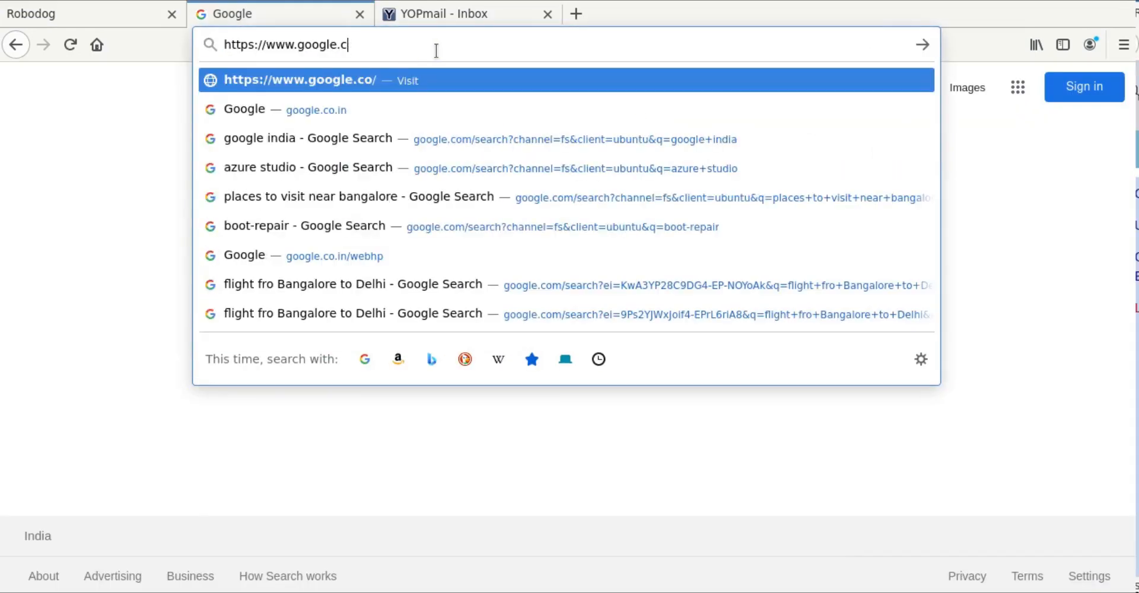
key("BackSpace")
type("co.in/")
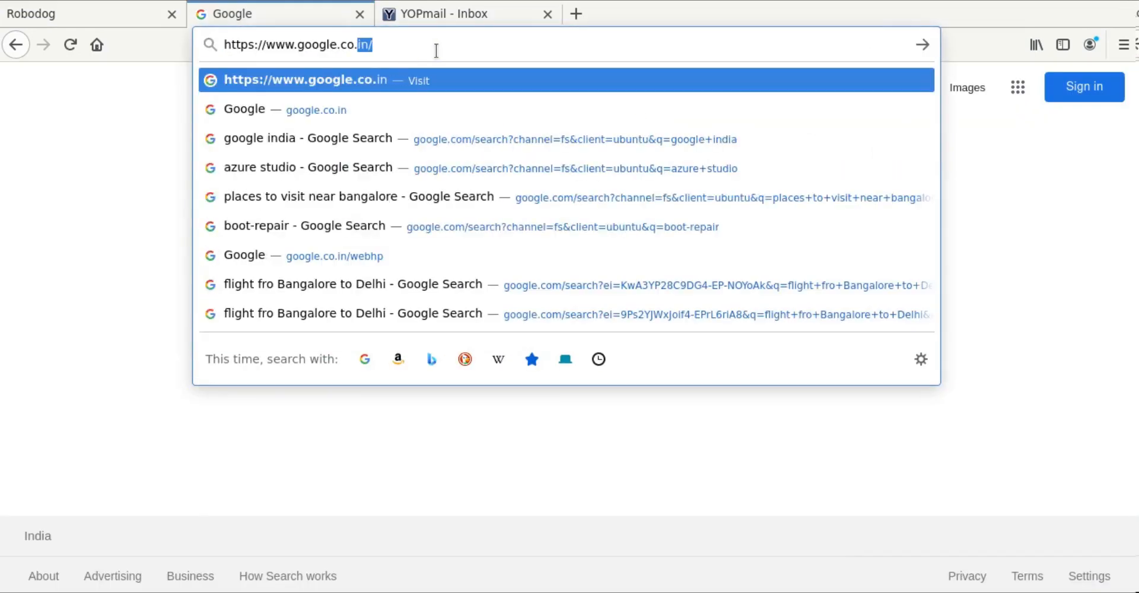
key("Return")
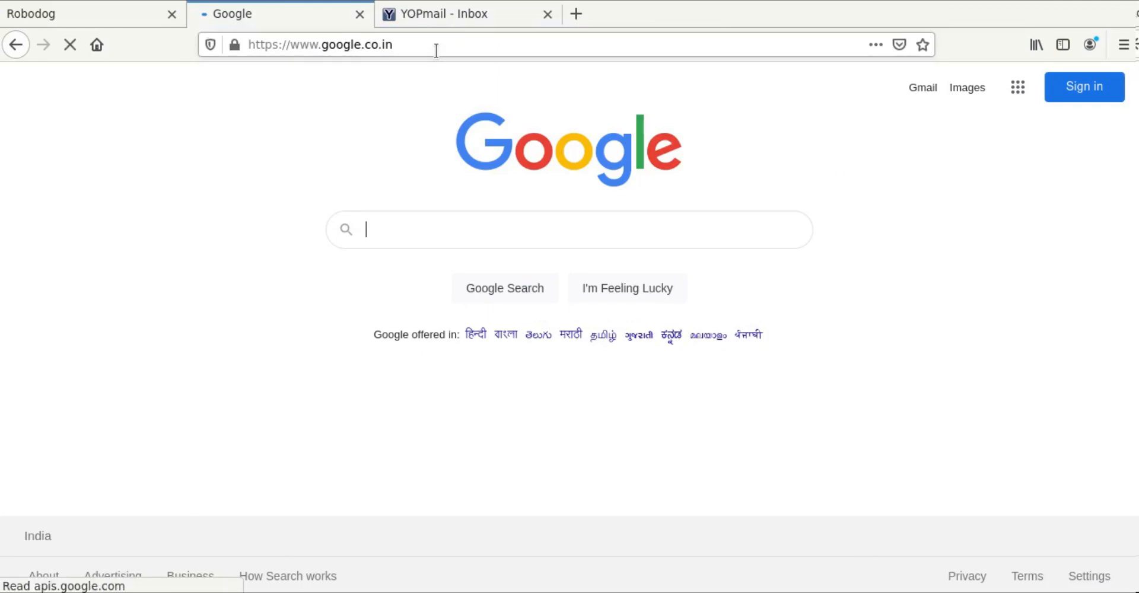
left_click(436, 51)
key("ctrl+c")
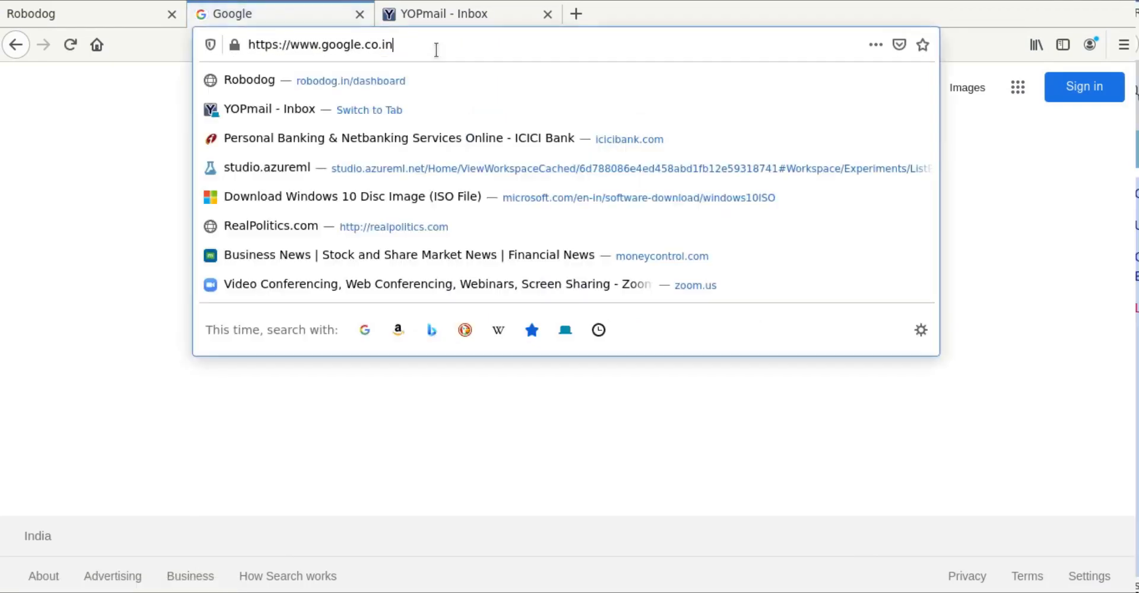
left_click(82, 16)
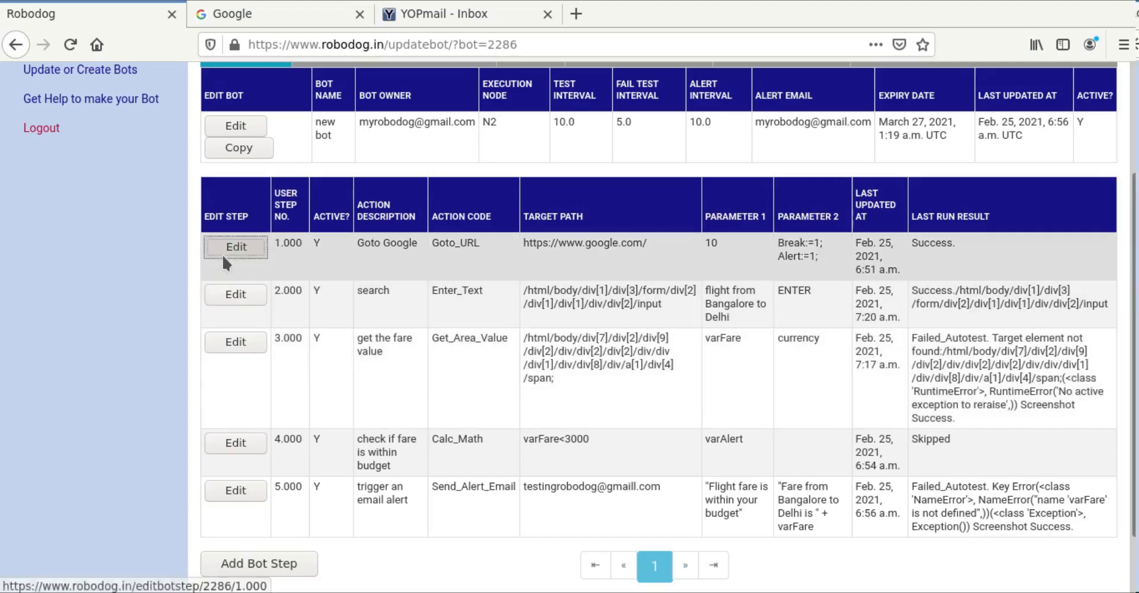
left_click(222, 254)
scroll(374, 473, "down", 3)
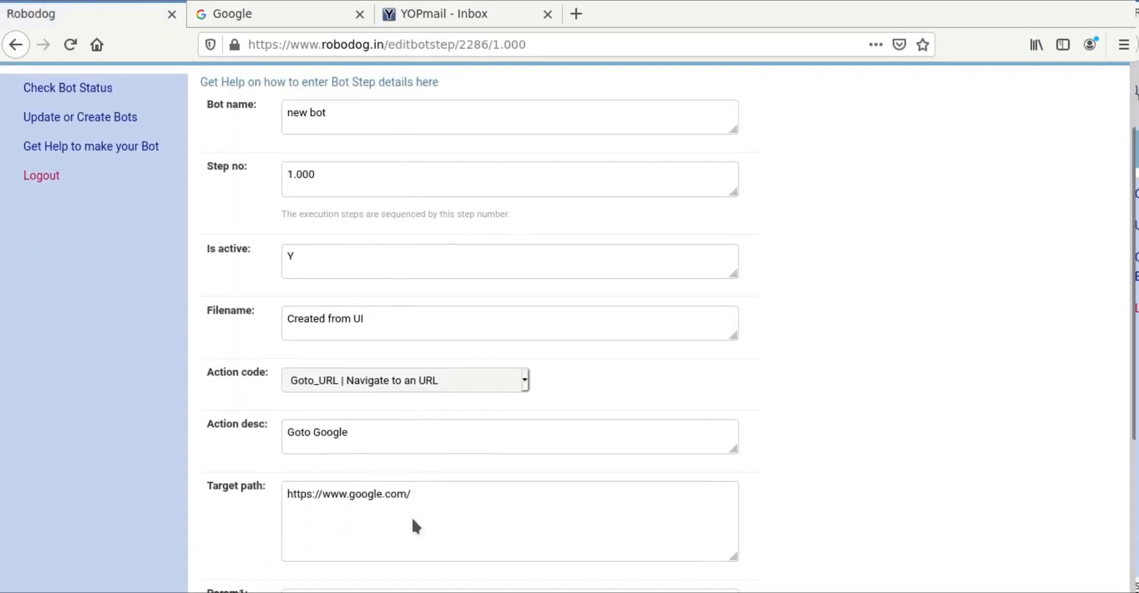
left_click(389, 493)
left_click_drag(415, 494, 263, 490)
key("ctrl+v")
left_click(842, 532)
scroll(842, 532, "down", 3)
scroll(528, 486, "down", 3)
left_click(215, 519)
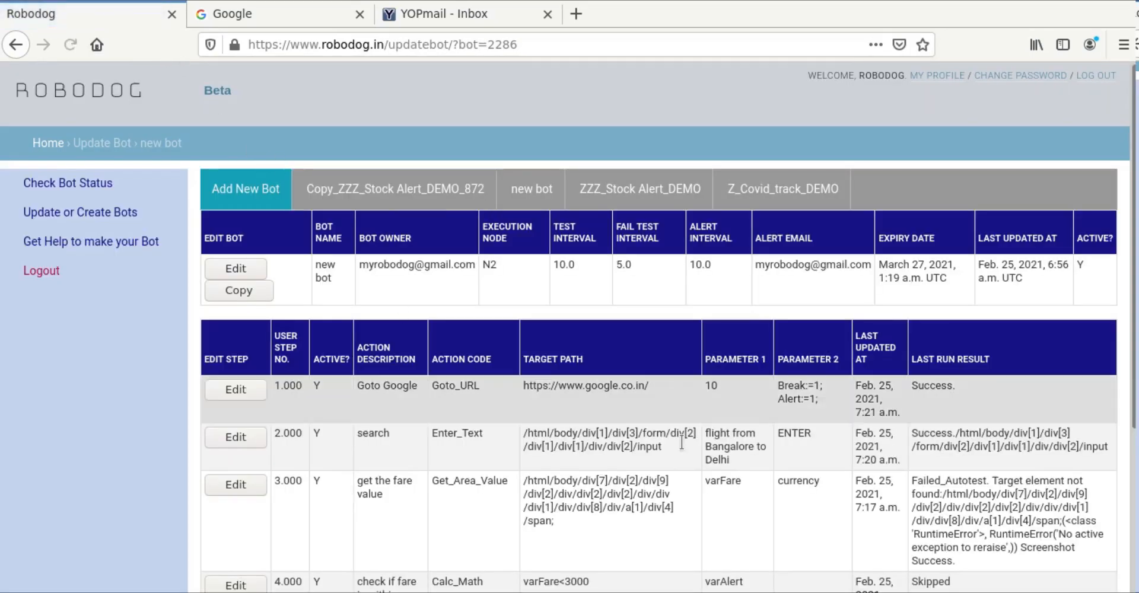
left_click_drag(745, 461, 705, 439)
key("ctrl+c")
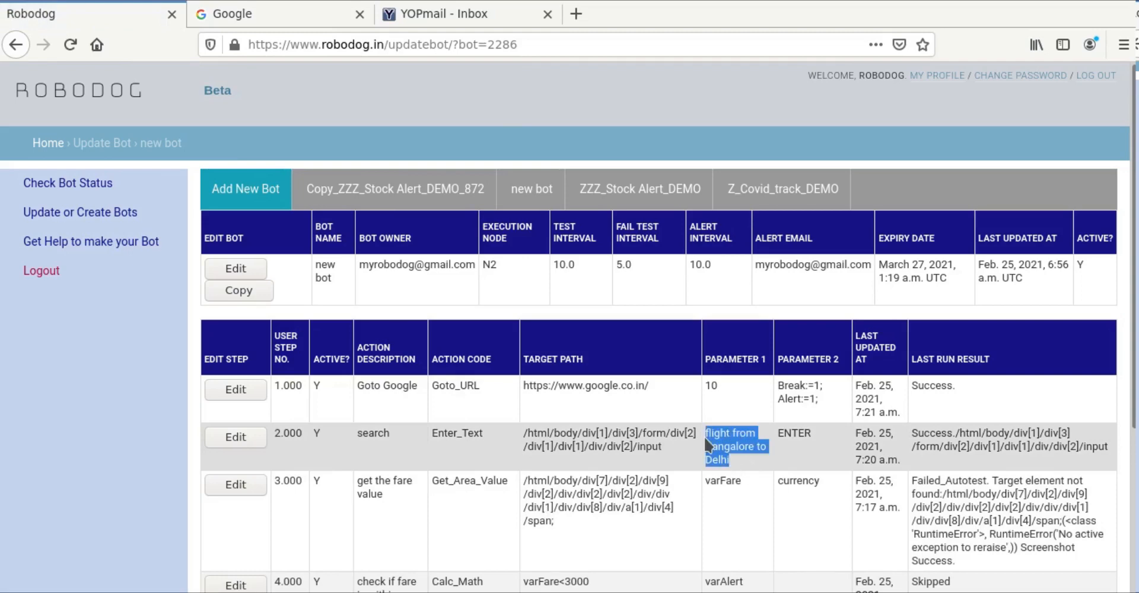
Step: Search Google for 'flight from Bangalore to Delhi'
left_click(276, 16)
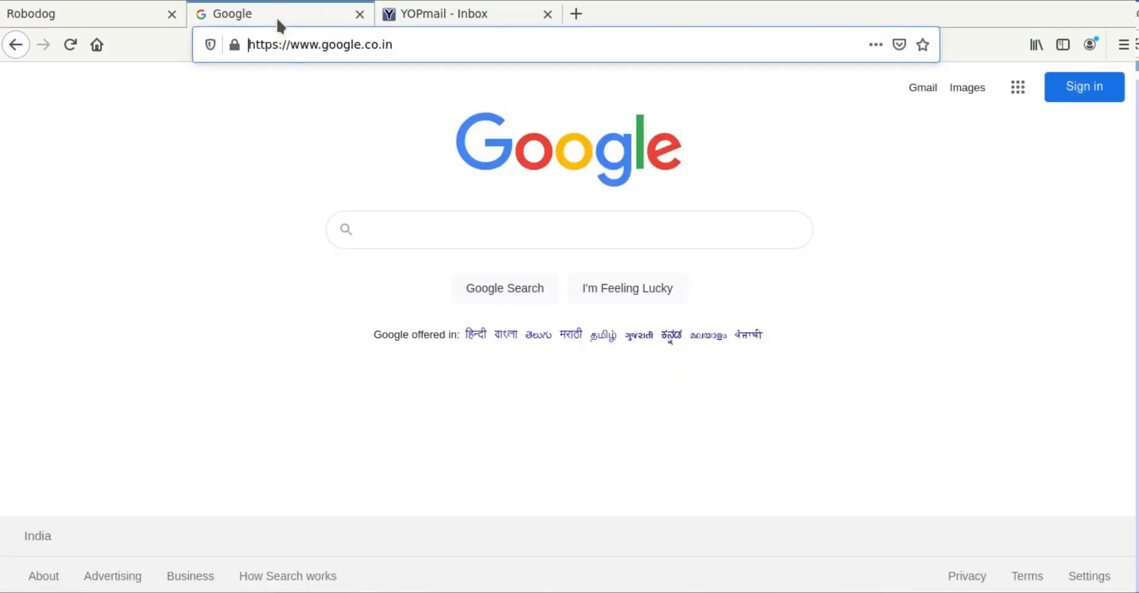
left_click(376, 233)
key("ctrl+v")
key("Return")
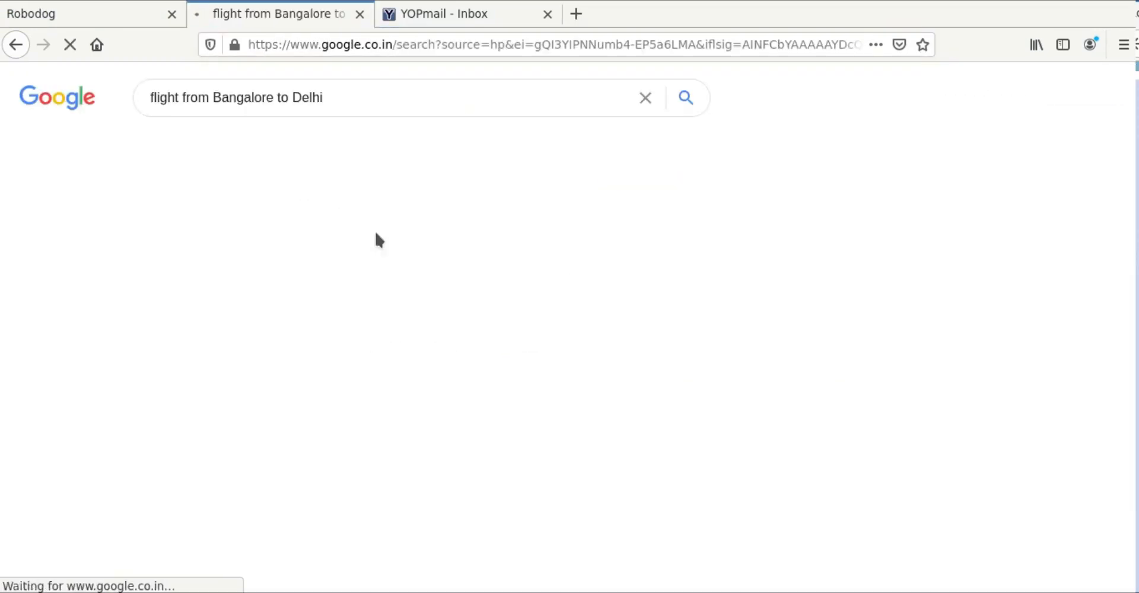
scroll(751, 364, "down", 5)
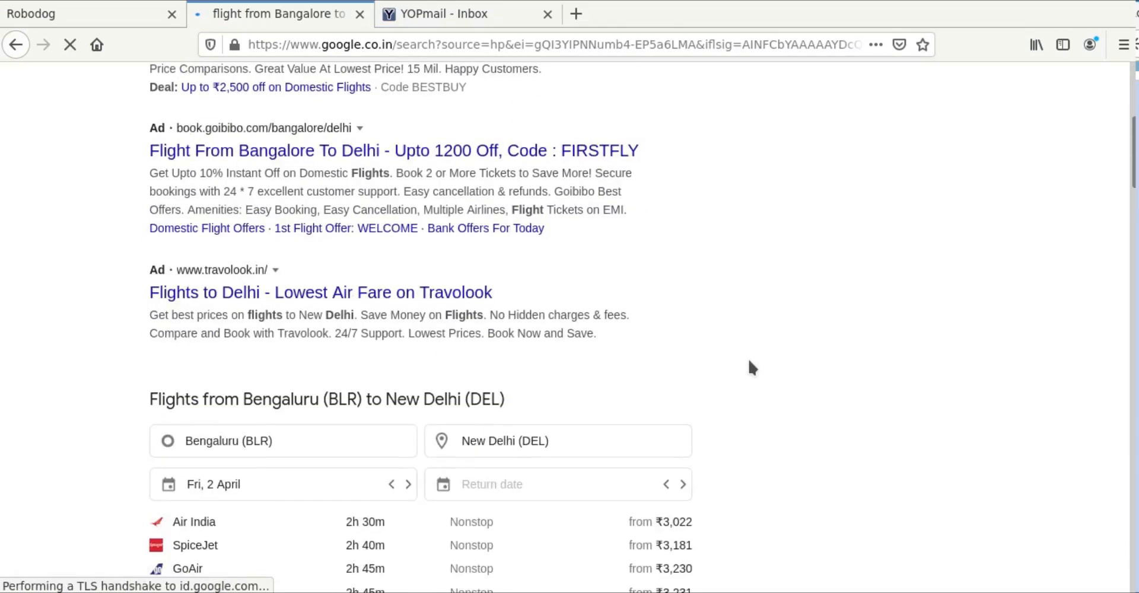
scroll(749, 368, "down", 2)
Step: Inspect Air India's ₹3,022 fare and copy its XPath
right_click(678, 426)
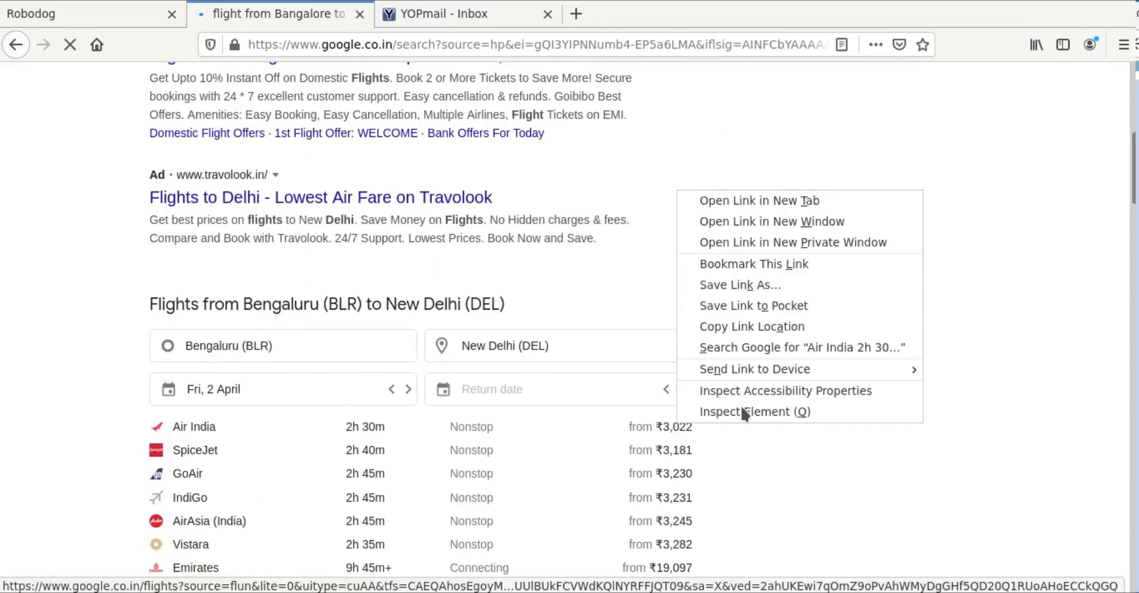
left_click(767, 411)
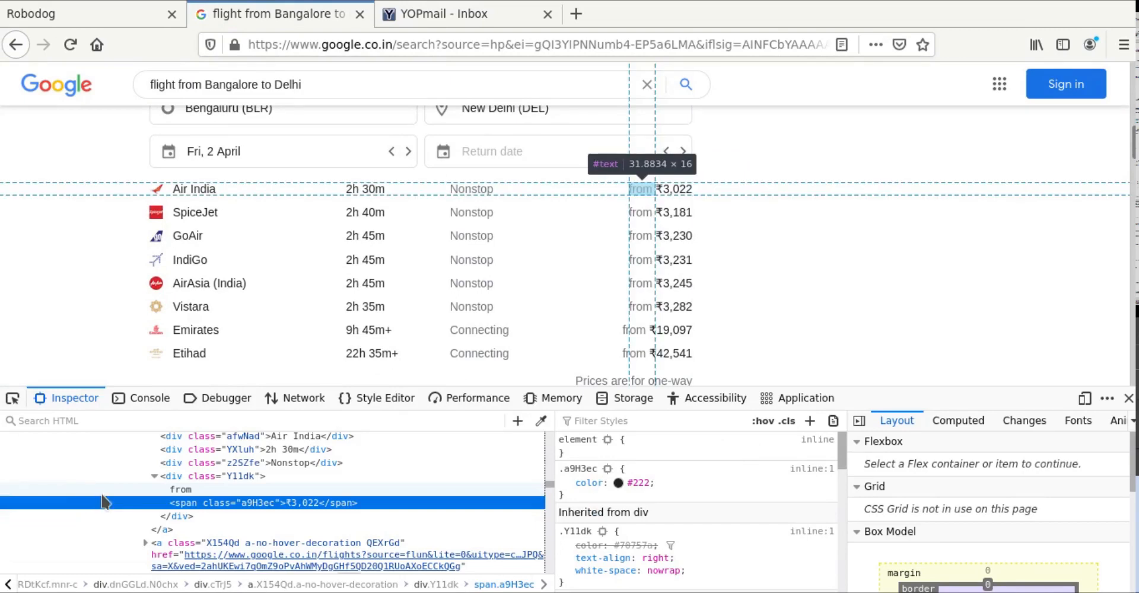
right_click(219, 509)
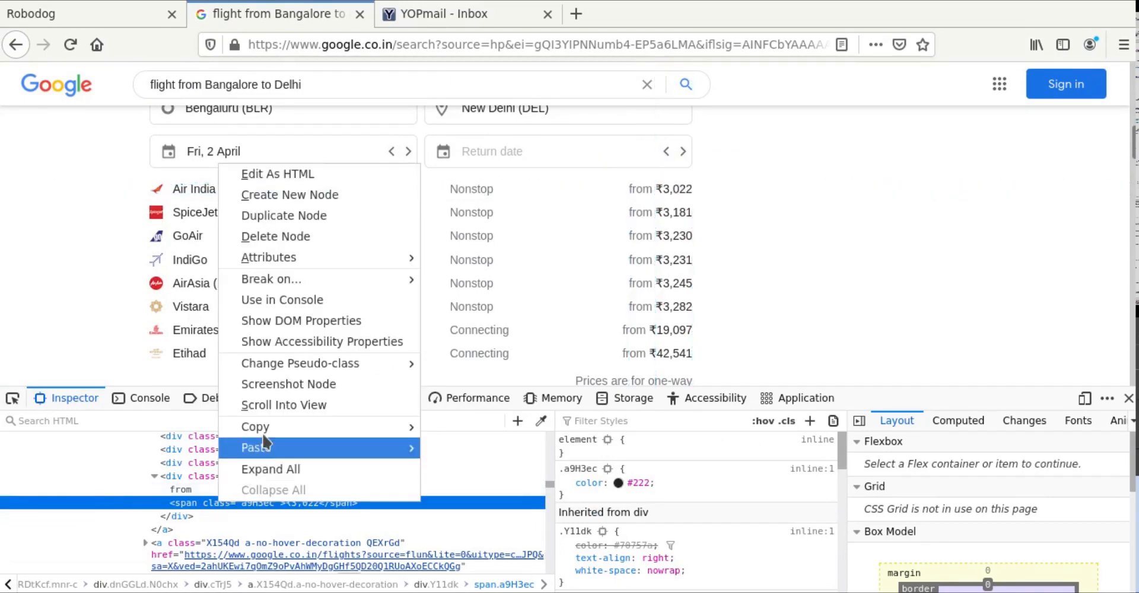
mouse_move(328, 428)
left_click(460, 511)
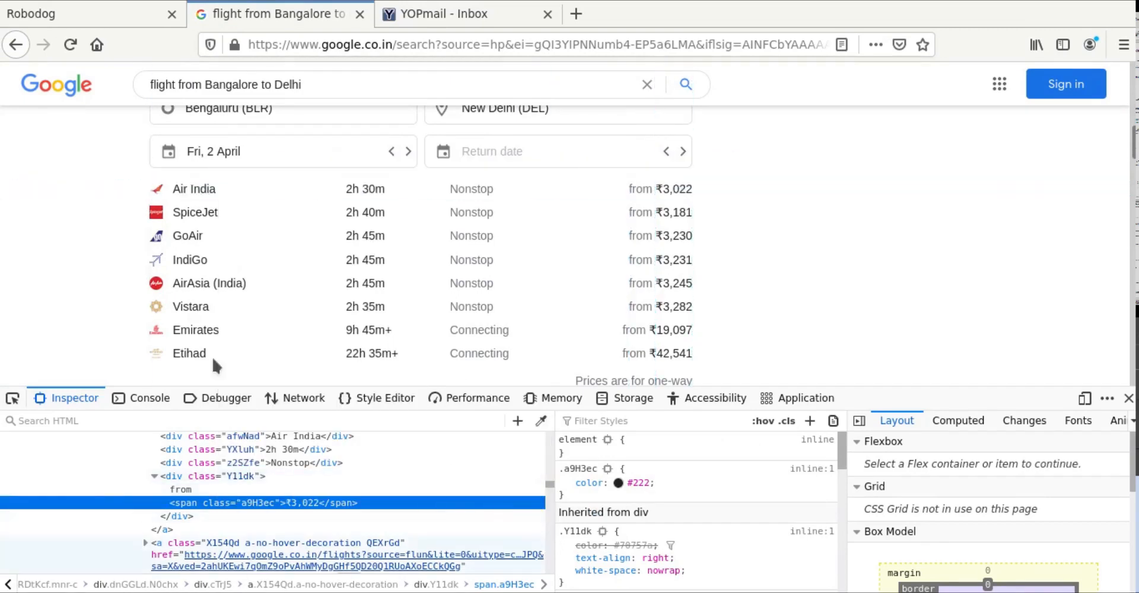
left_click(31, 13)
scroll(466, 475, "down", 3)
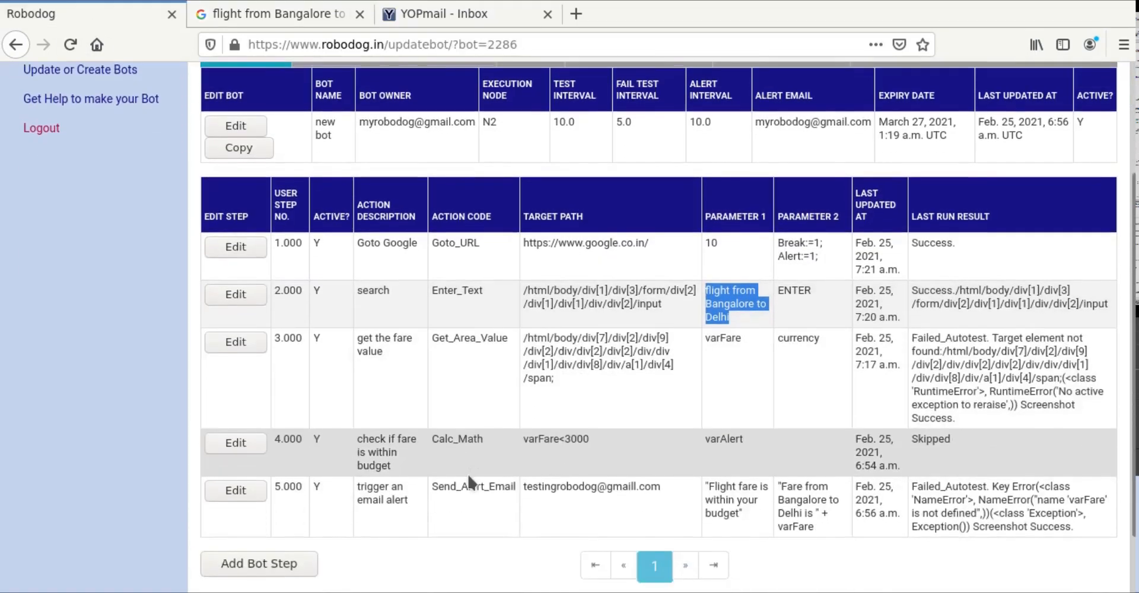
Step: Replace step 3's target path with the copied fare XPath ending /div[4]/span and save the step
left_click(236, 298)
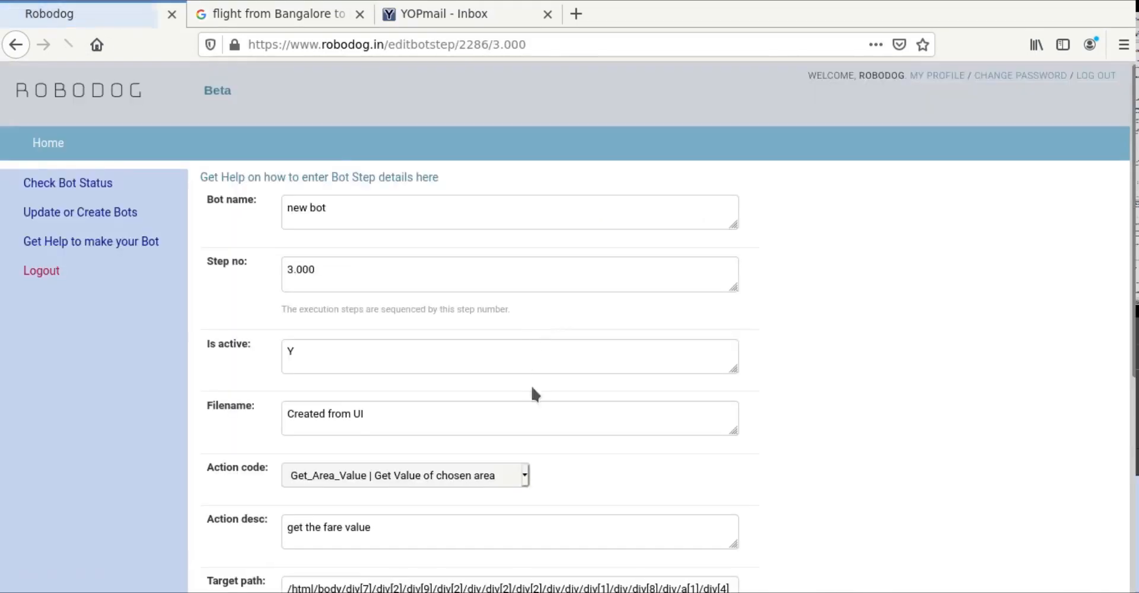
scroll(531, 392, "down", 3)
left_click_drag(363, 435, 271, 398)
type("/html/body/div[7]/div[2]/div[9]/div[2]/div/div[2]/div[2]/div/div/div[1]/div/div[8]/div/a[1]/div[4]/span")
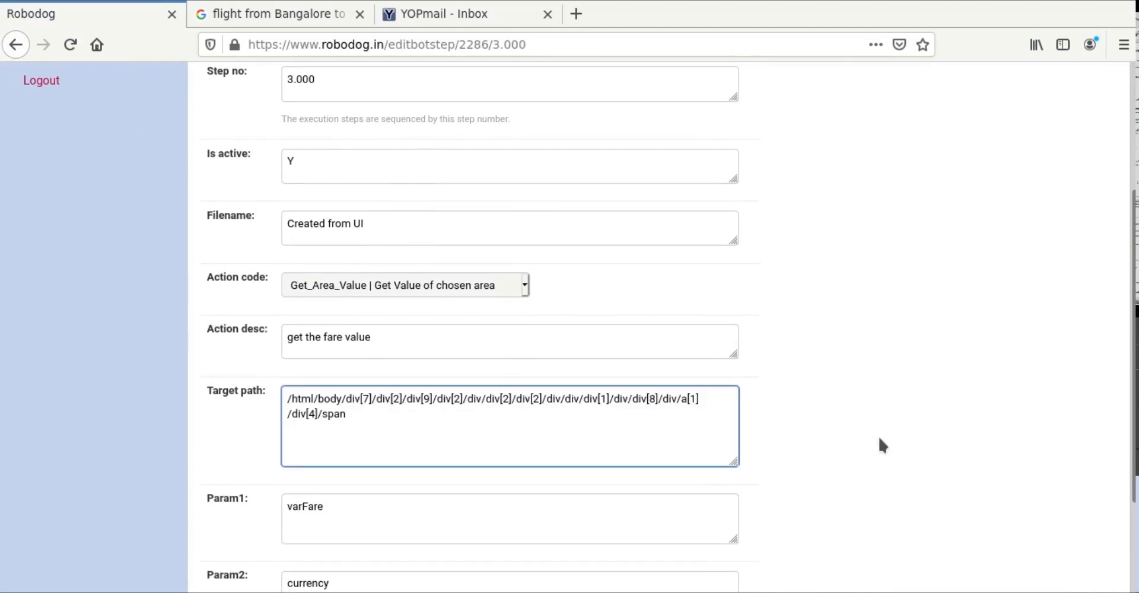
left_click(880, 438)
scroll(880, 438, "down", 3)
scroll(880, 445, "down", 1)
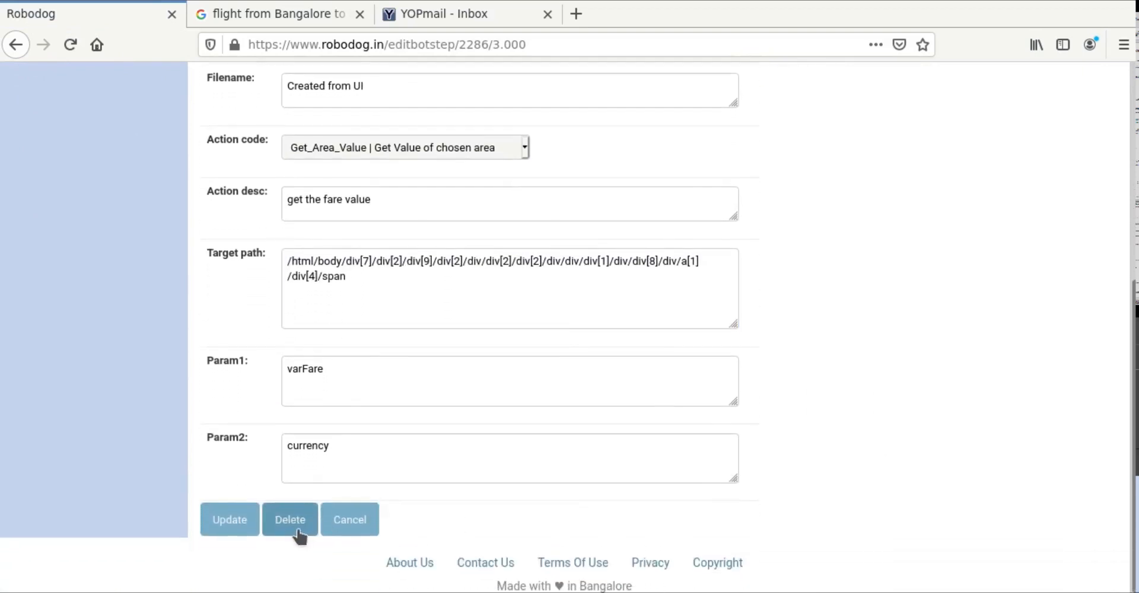
left_click(237, 533)
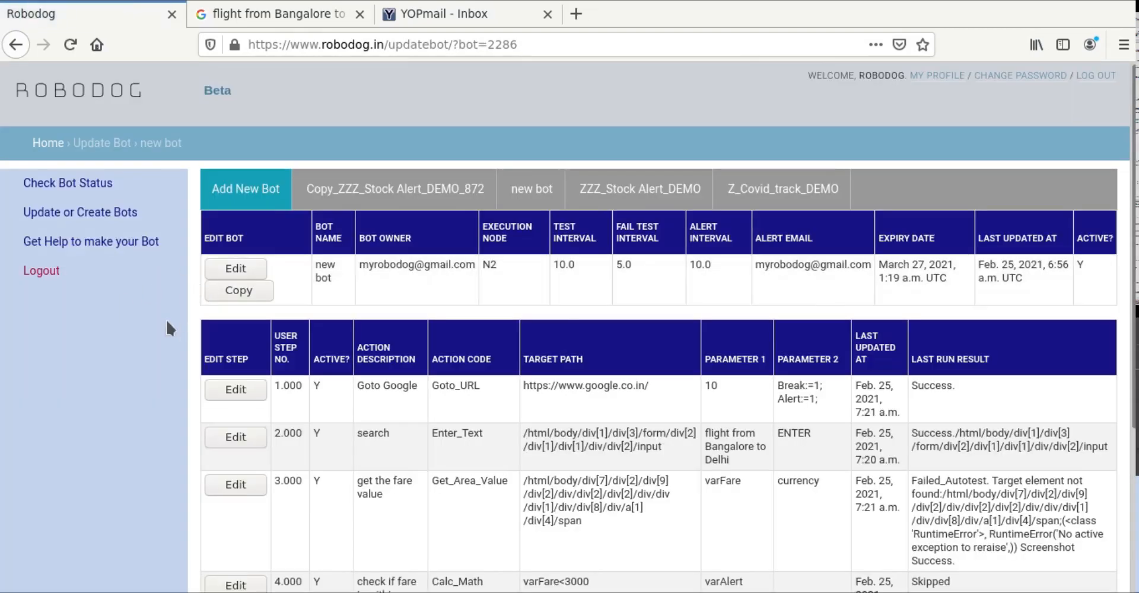
Step: From the bot status dashboard, open the Copy_ZZZ_Stock Alert_DEMO_872 run results
left_click(109, 183)
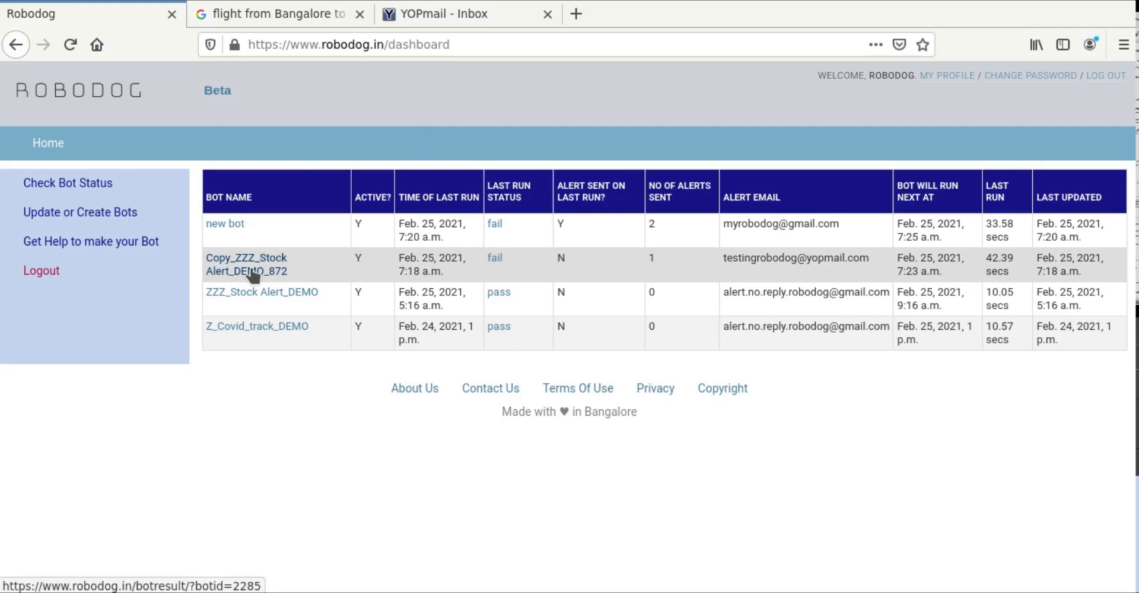
left_click(252, 272)
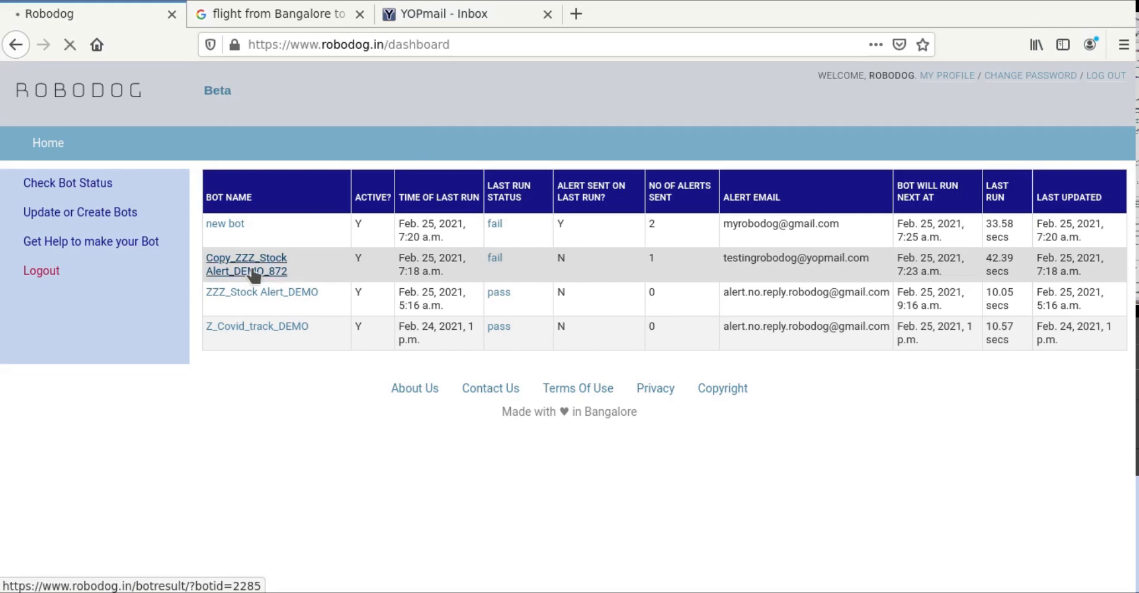
scroll(511, 466, "down", 2)
scroll(509, 458, "down", 2)
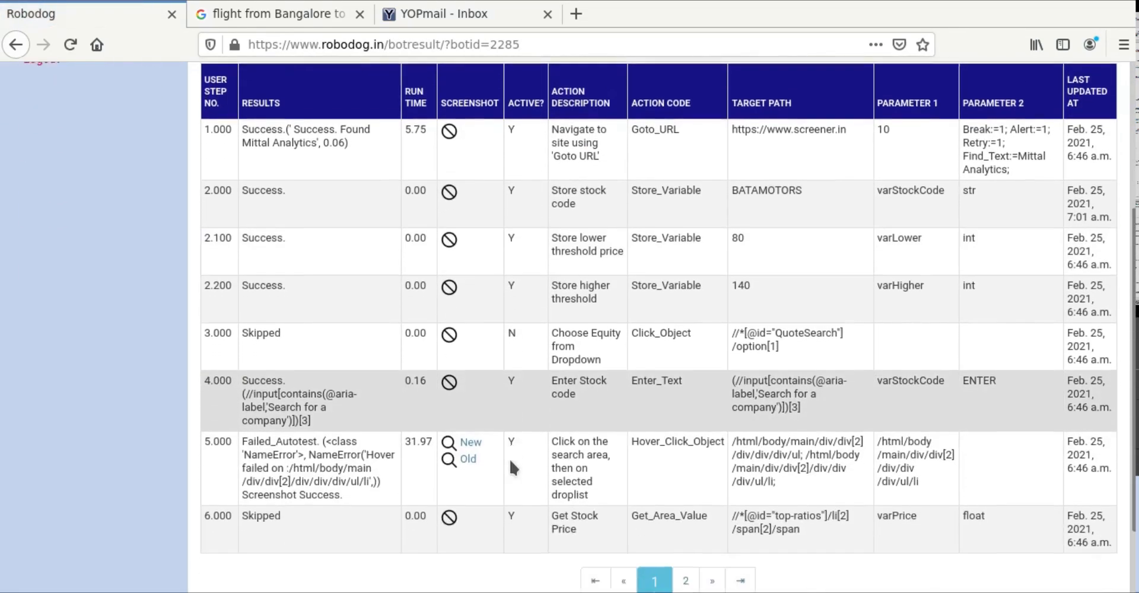
scroll(509, 458, "down", 1)
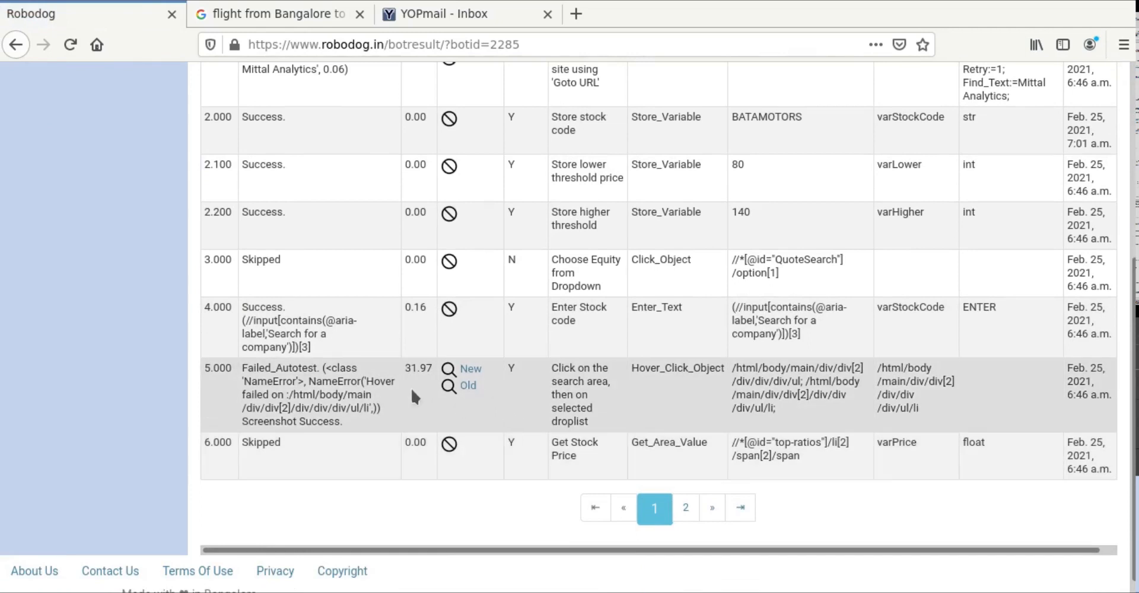
Step: Enlarge and inspect the failed step's BATAMOTORS screenshot, then close it and reset the zoom
left_click(471, 371)
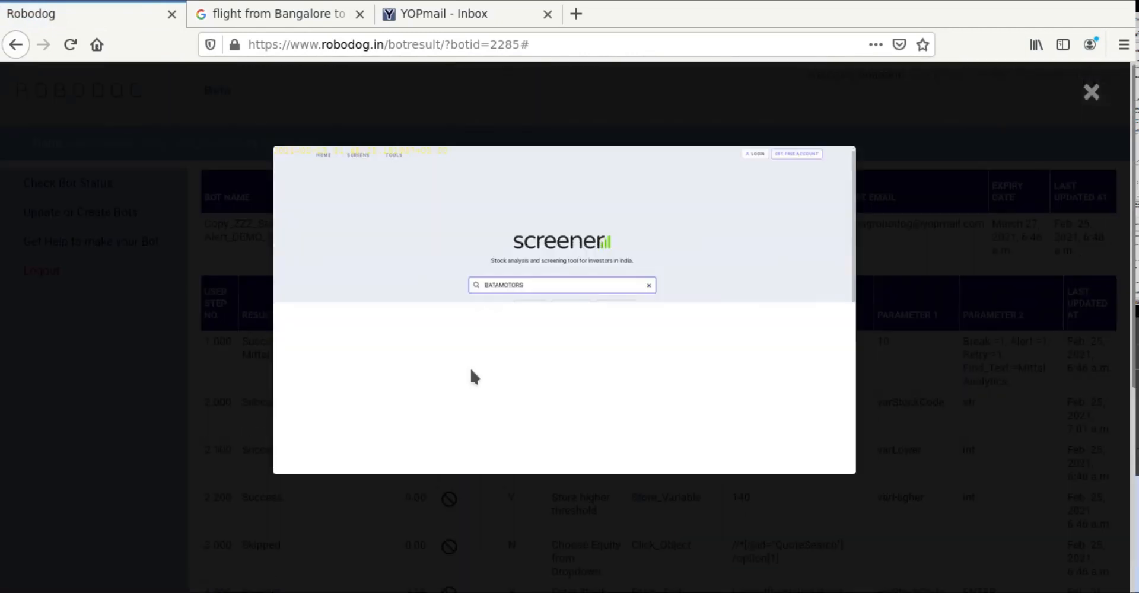
key("ctrl+plus")
key("ctrl+plus")
key("ctrl+plus")
key("ctrl+plus")
key("ctrl+plus")
key("ctrl+plus")
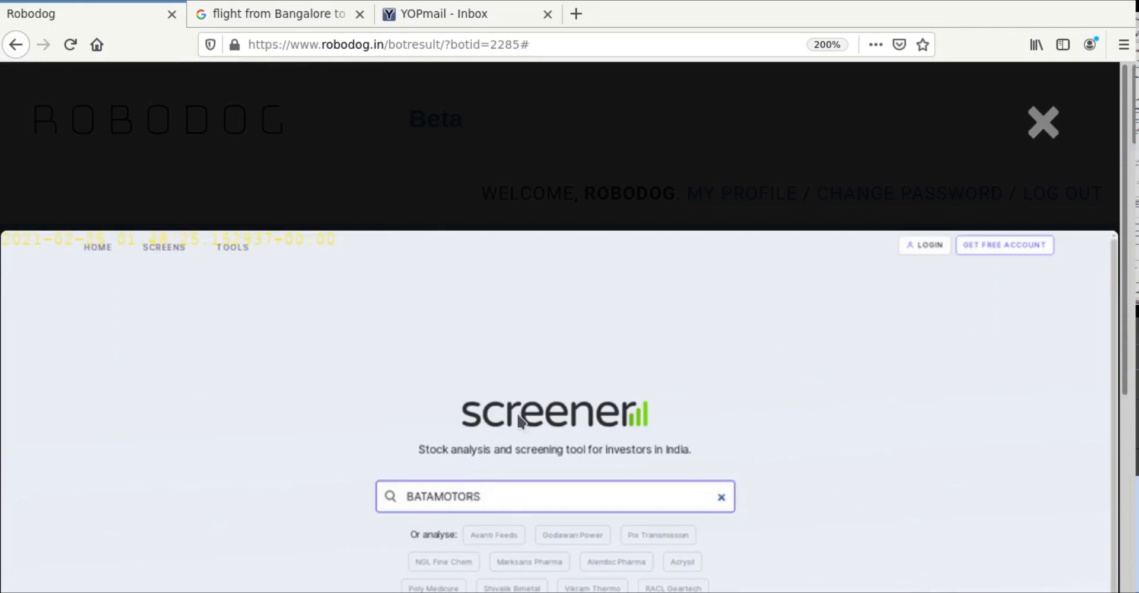
left_click(1043, 124)
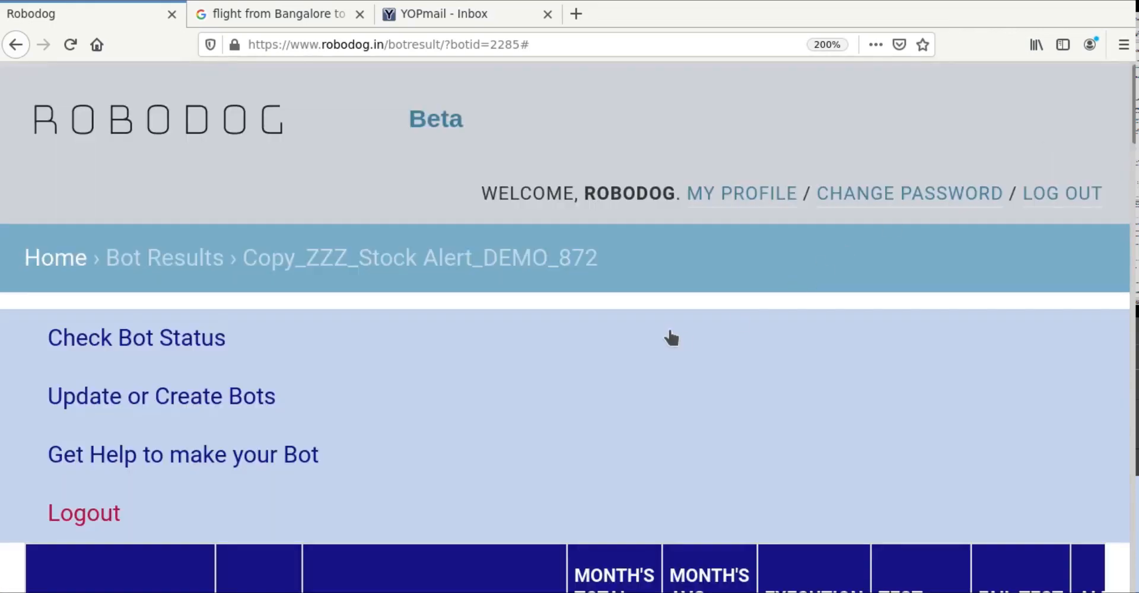
key("ctrl+minus")
key("ctrl+minus")
key("ctrl+minus")
key("ctrl+minus")
key("ctrl+minus")
key("ctrl+minus")
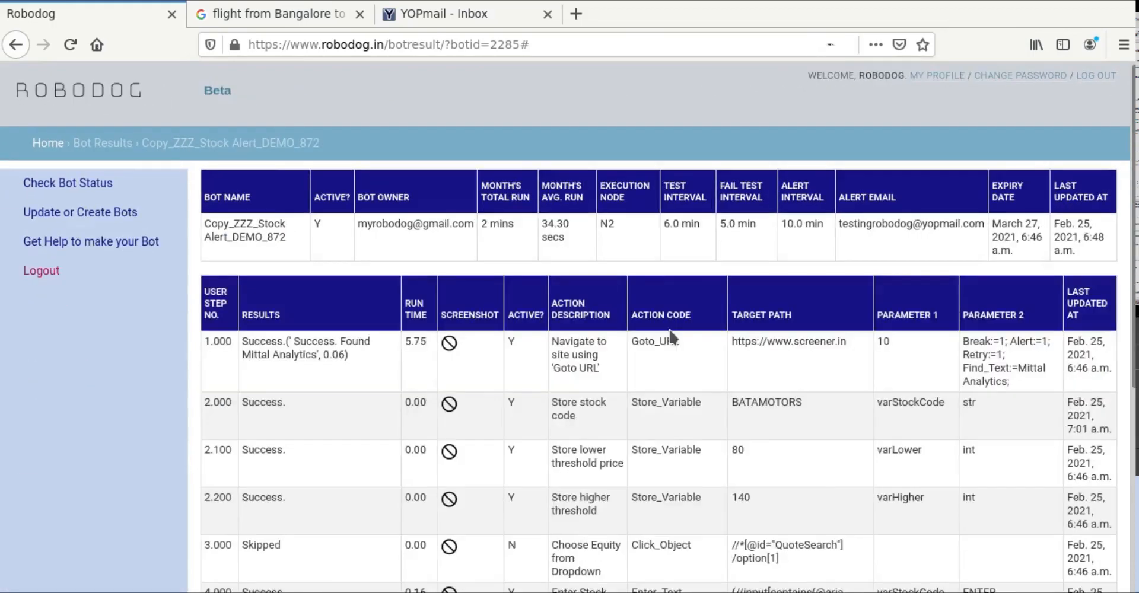
key("ctrl+minus")
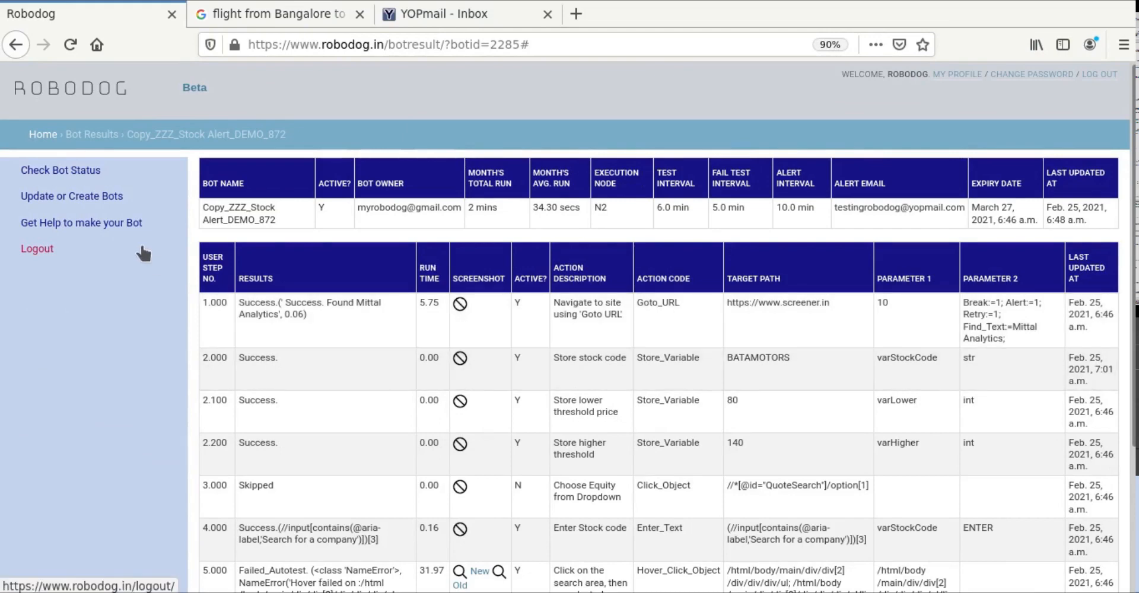
scroll(298, 429, "down", 3)
key("ctrl+plus")
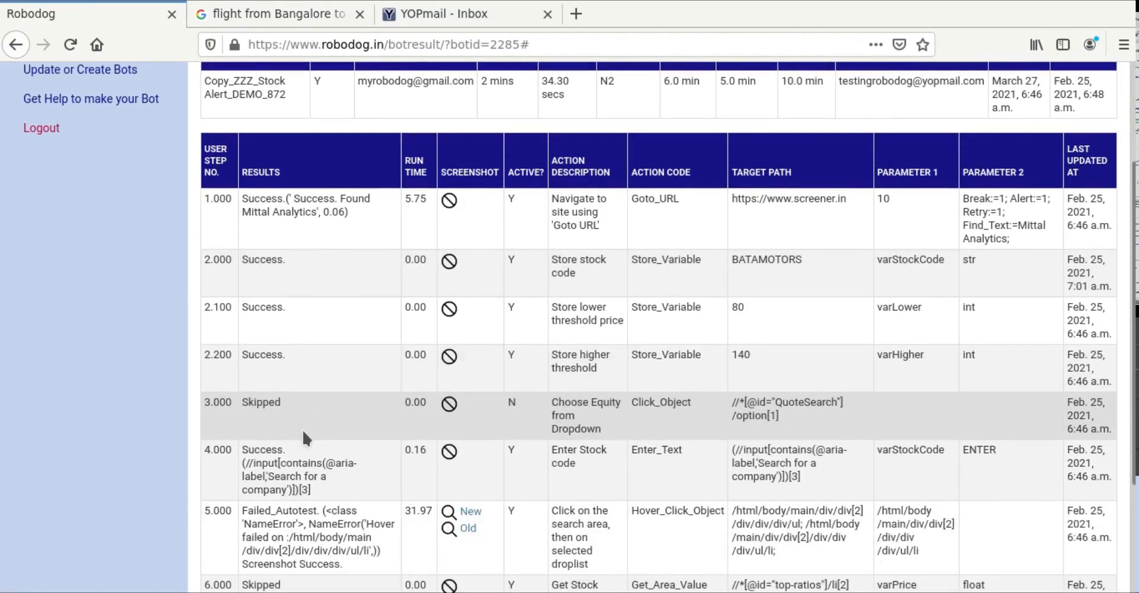
scroll(301, 429, "down", 3)
scroll(301, 429, "up", 5)
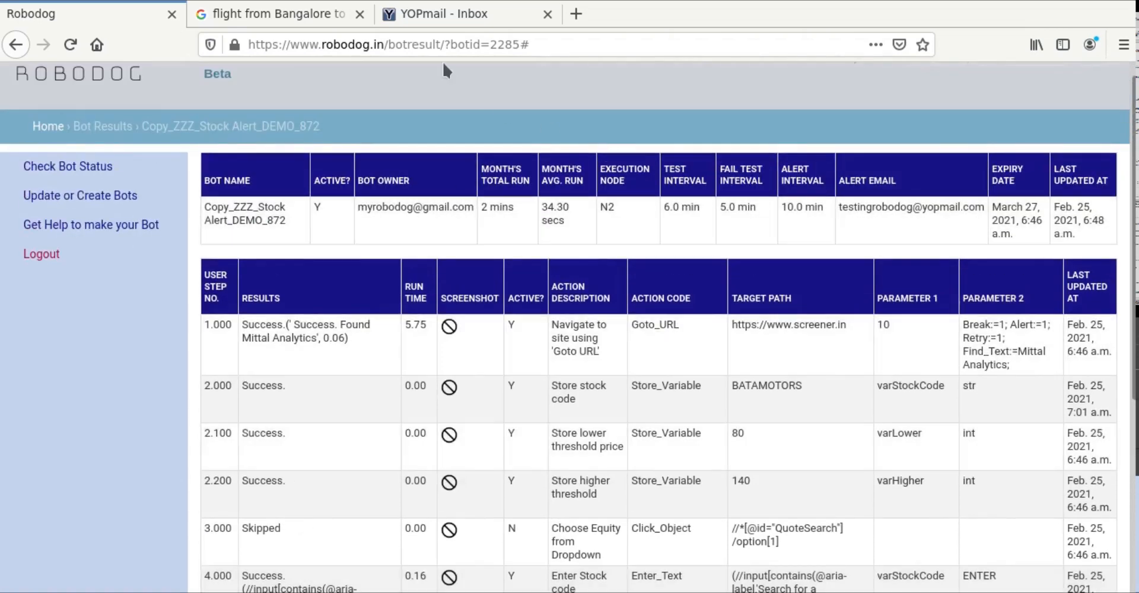
Step: Refresh the YOPmail inbox to confirm no mail has arrived, then return to Robodog
left_click(443, 13)
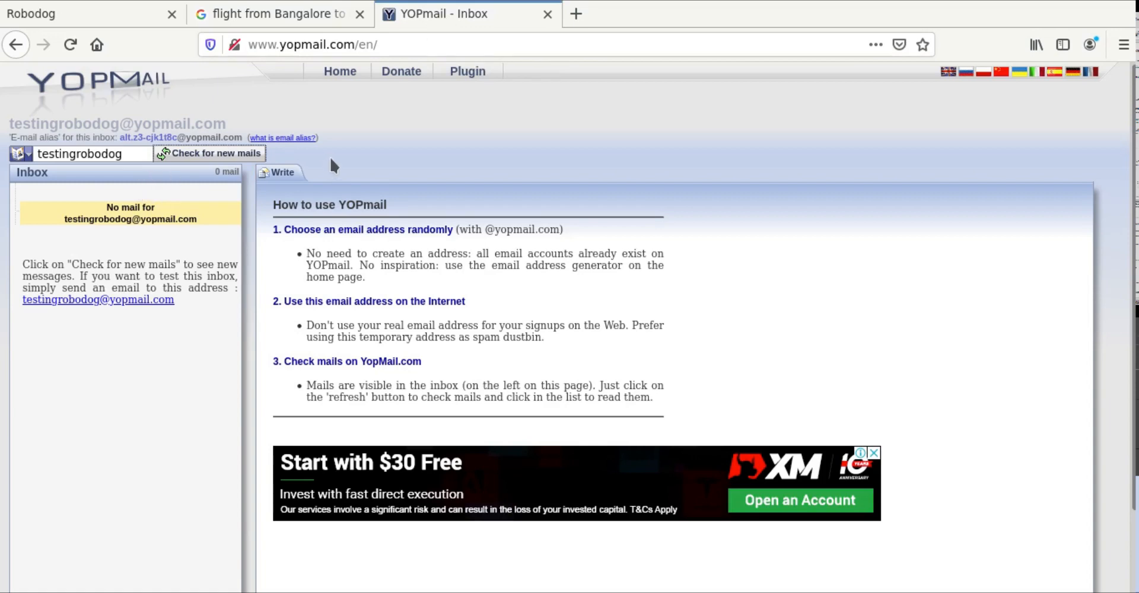
left_click(215, 156)
left_click(107, 21)
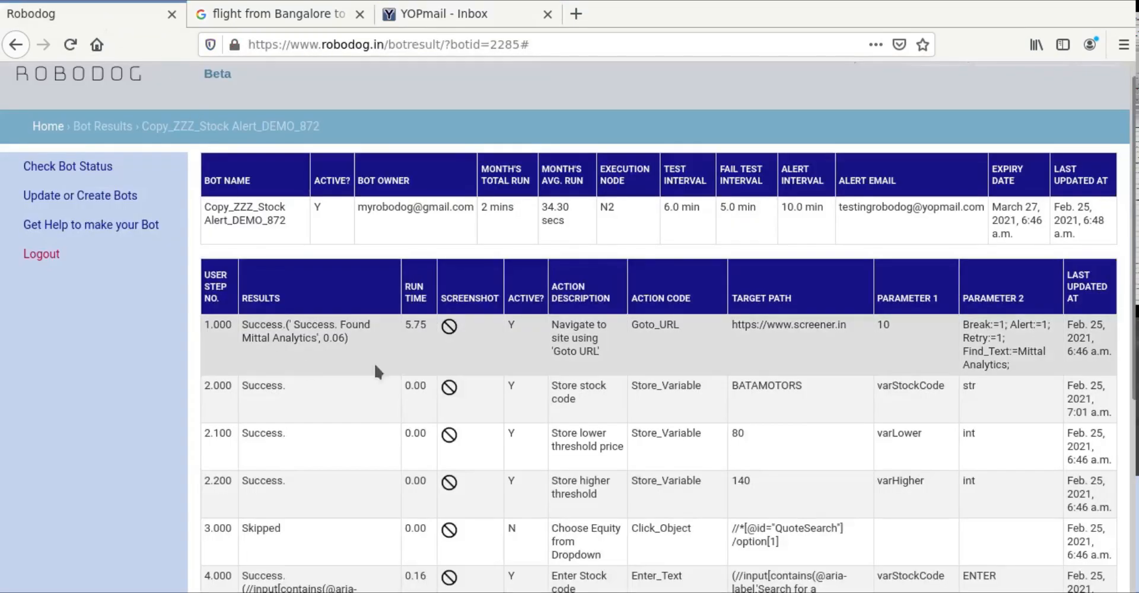
Step: View page 2 of the step results, then open Copy_ZZZ_Stock Alert_DEMO_872's Update Bot page
scroll(510, 451, "down", 3)
scroll(511, 449, "down", 3)
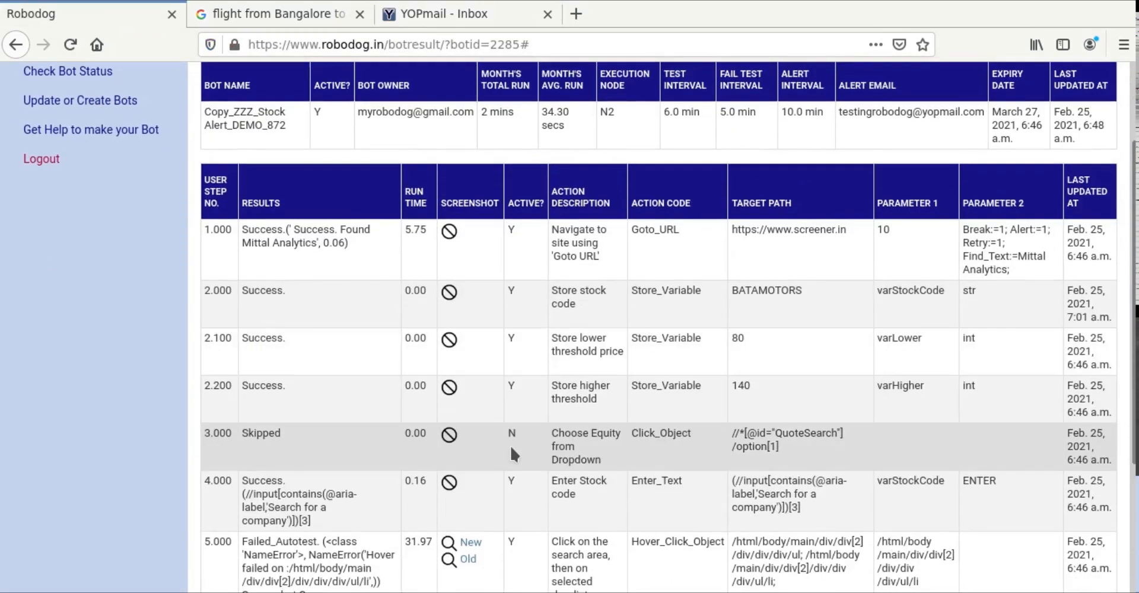
scroll(510, 444, "down", 3)
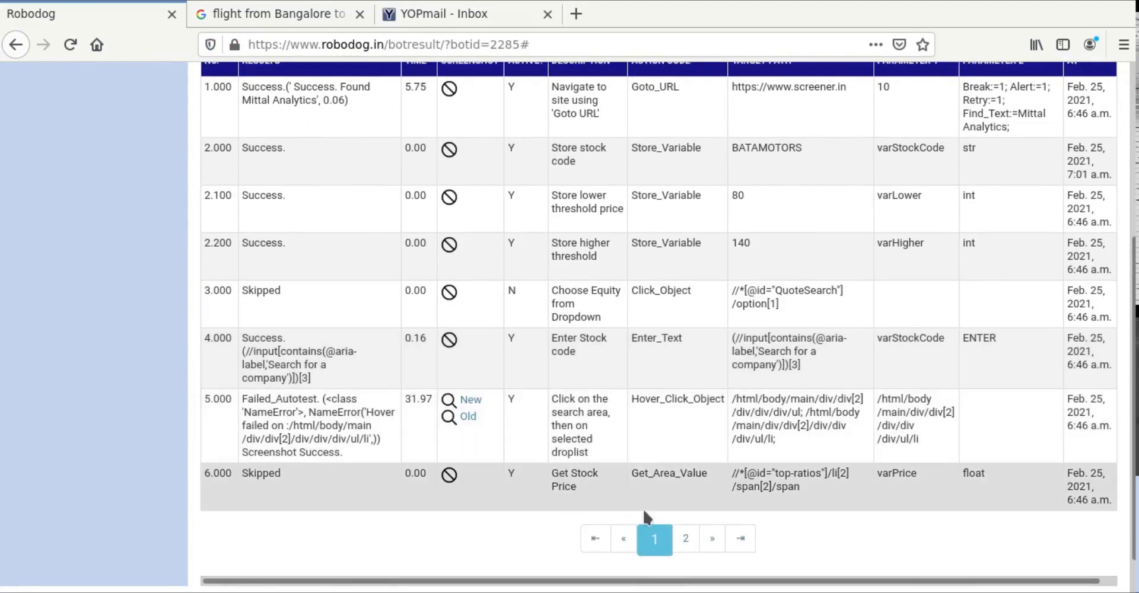
left_click(684, 539)
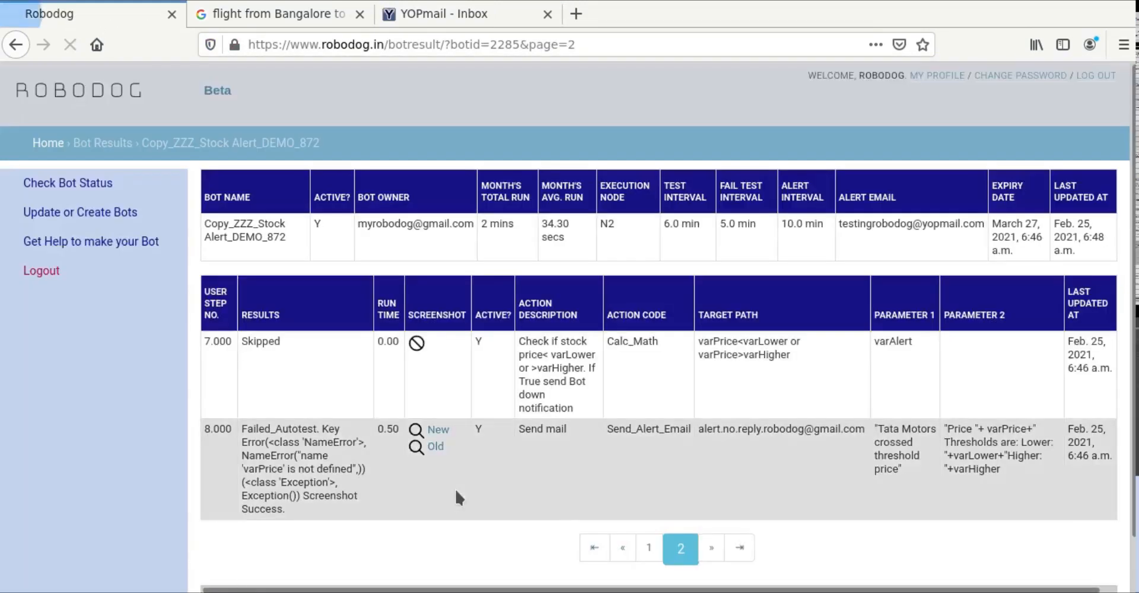
scroll(457, 495, "down", 2)
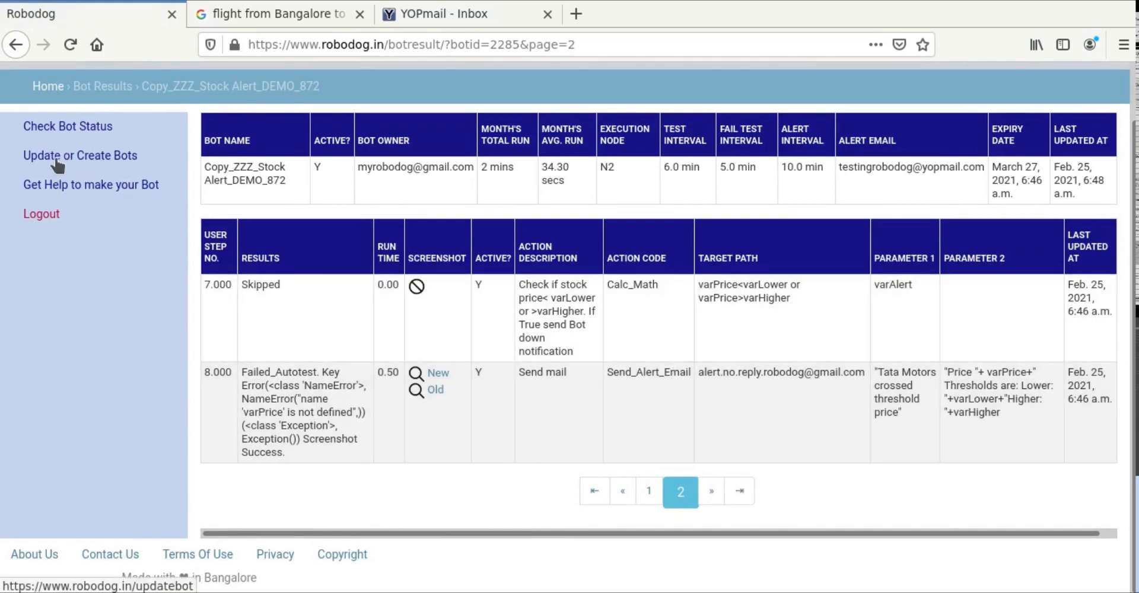
left_click(56, 168)
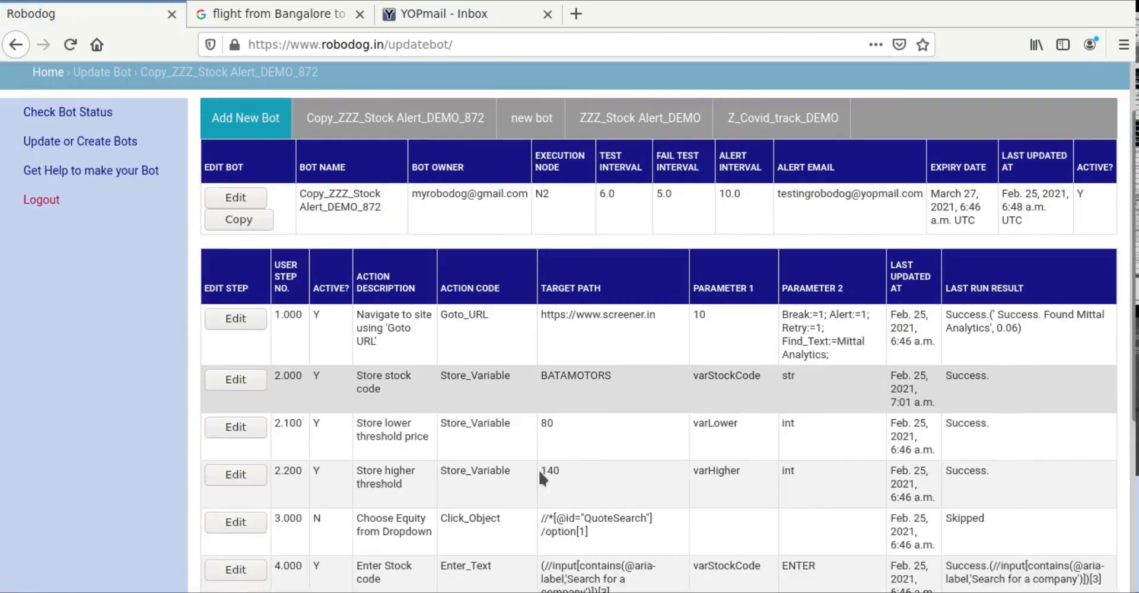
scroll(539, 469, "down", 5)
Step: Set the Send mail step 8.000 target path to the YOPmail test inbox address and update it
left_click(736, 492)
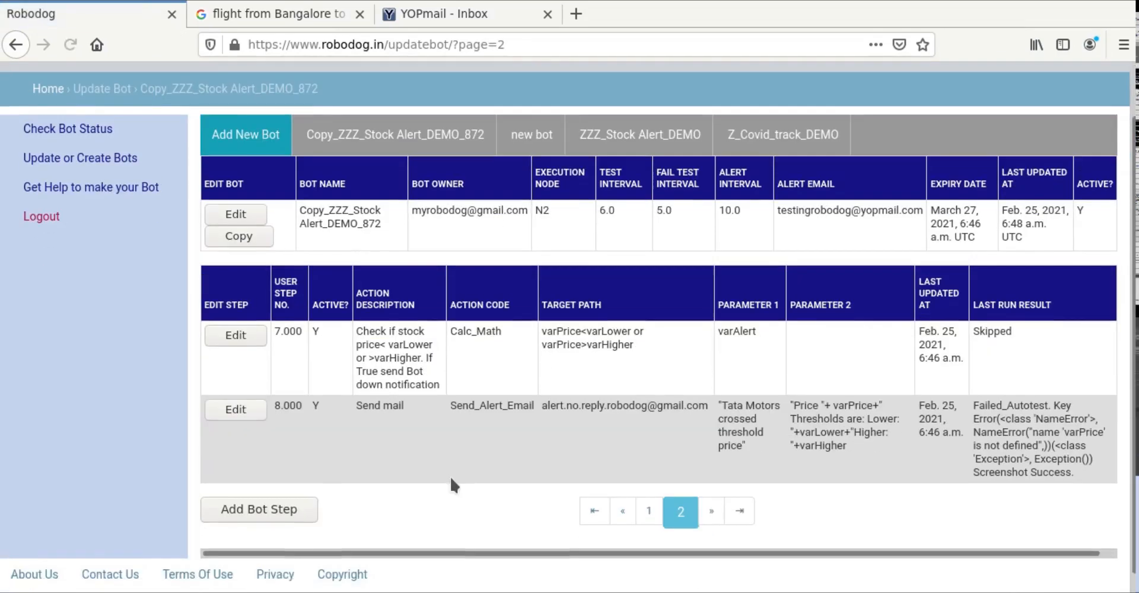
scroll(450, 475, "down", 1)
left_click(237, 390)
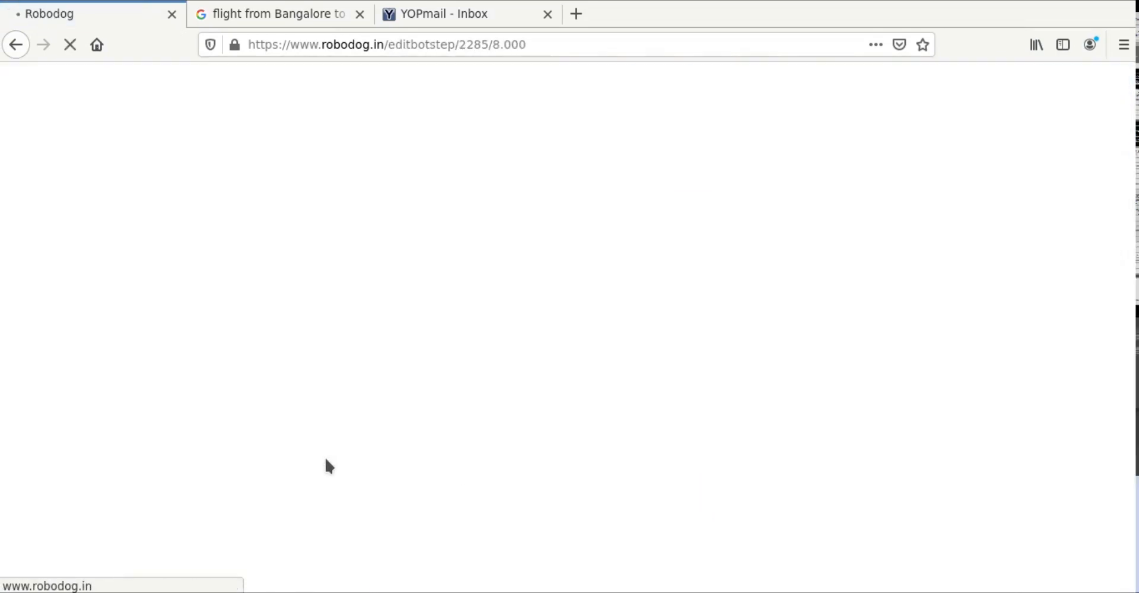
scroll(539, 485, "down", 5)
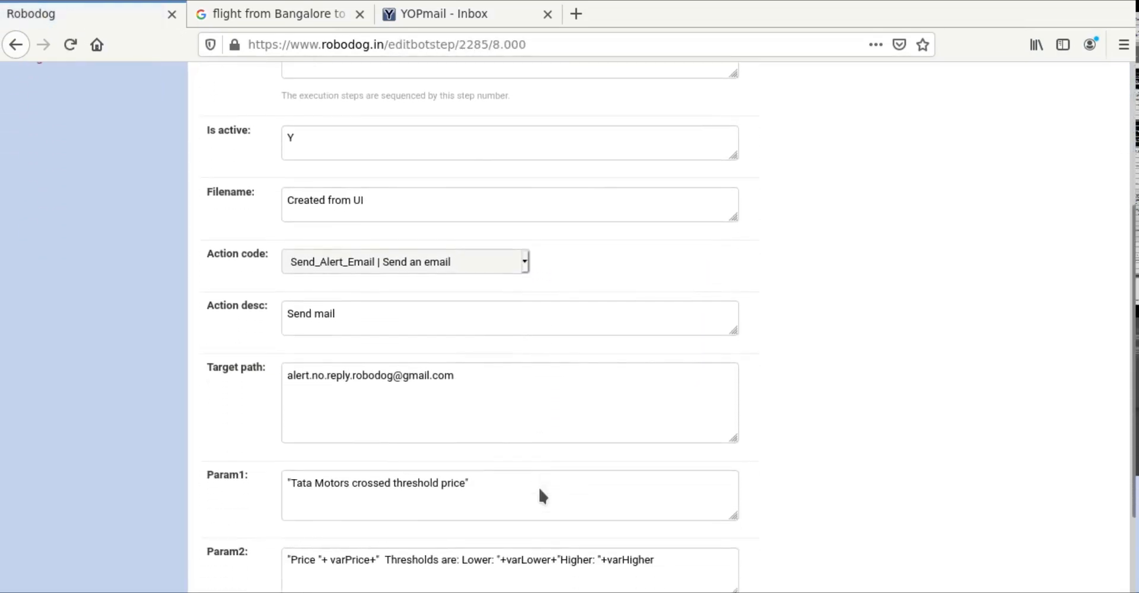
left_click_drag(454, 303, 209, 294)
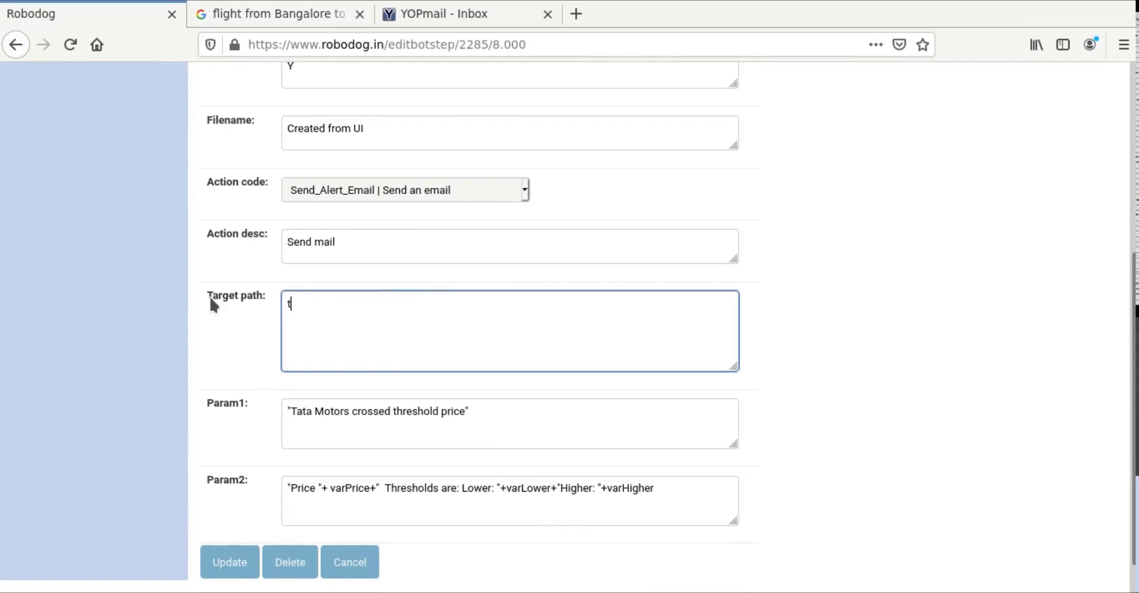
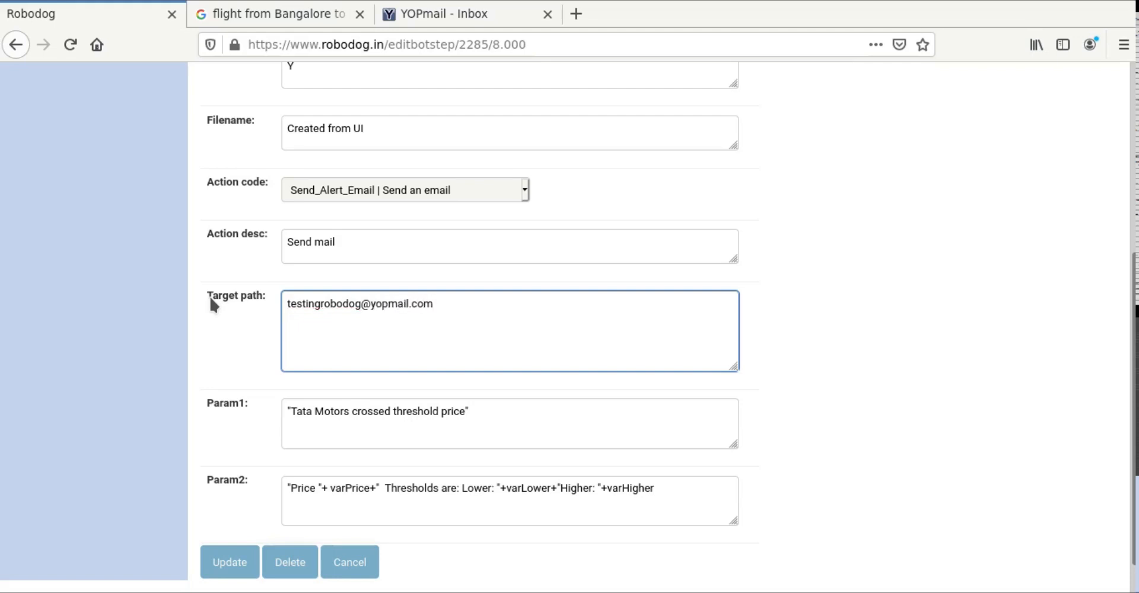
left_click(228, 562)
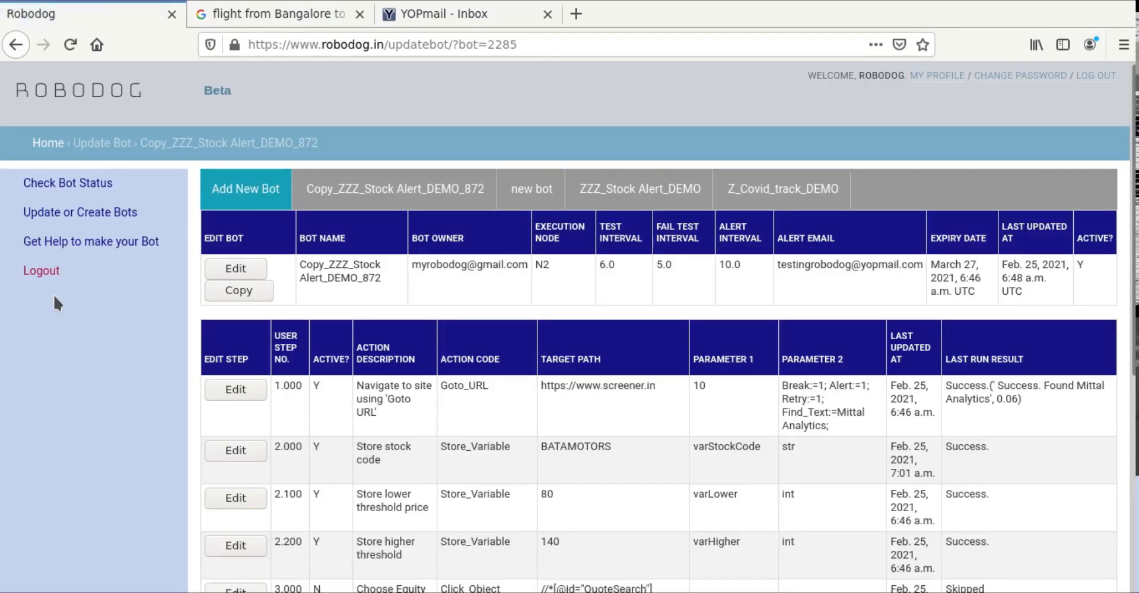
Step: Open the new bot's run results and enlarge the failed fare step's Google screenshot
left_click(54, 185)
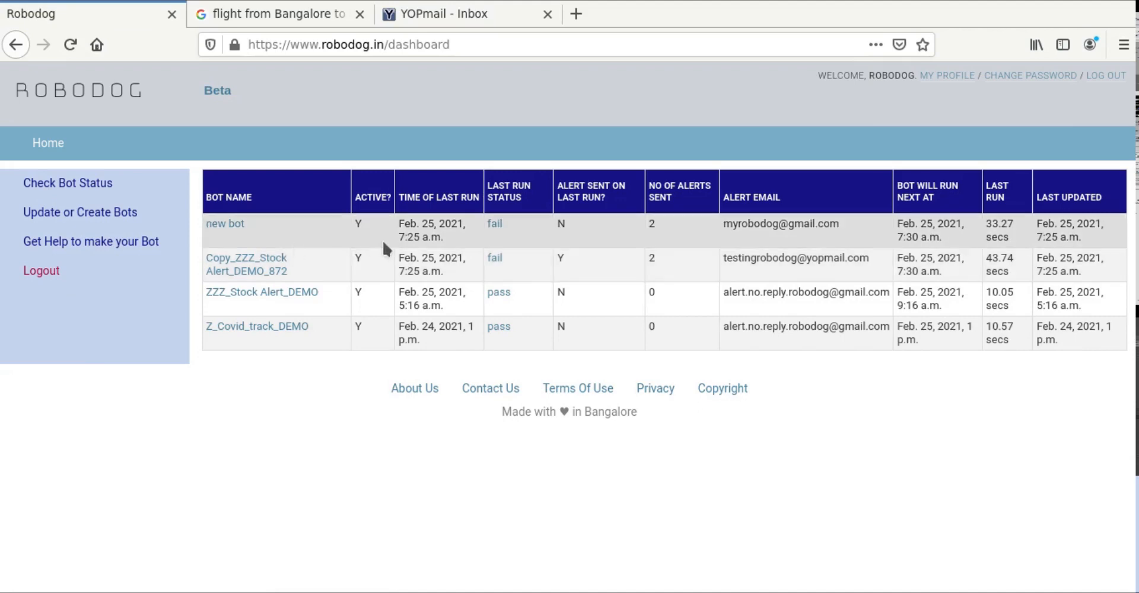
left_click(225, 226)
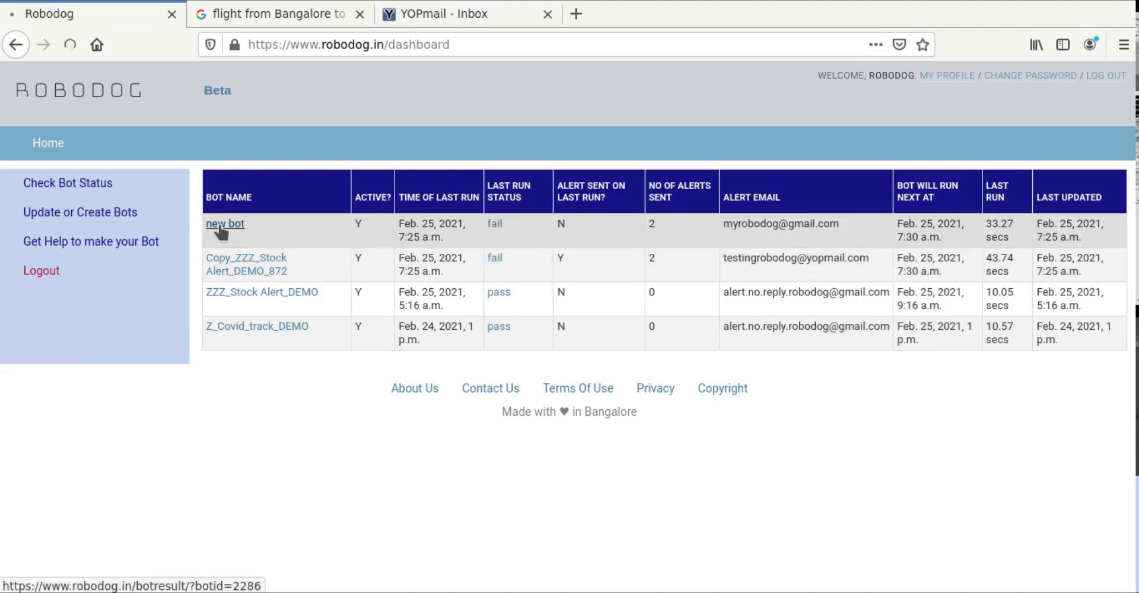
scroll(228, 335, "down", 2)
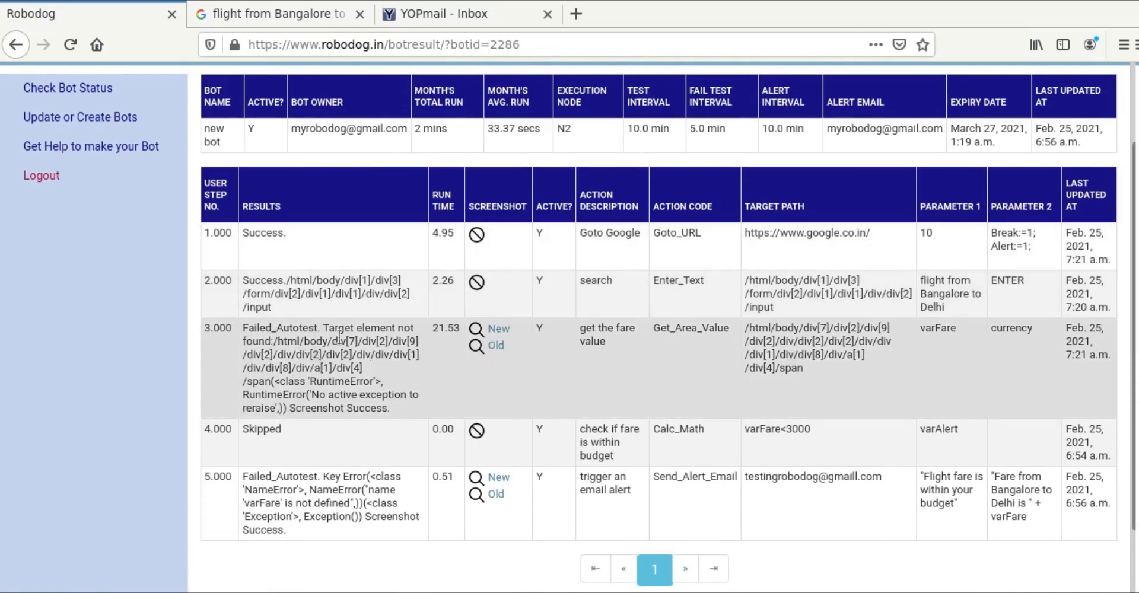
left_click(500, 330)
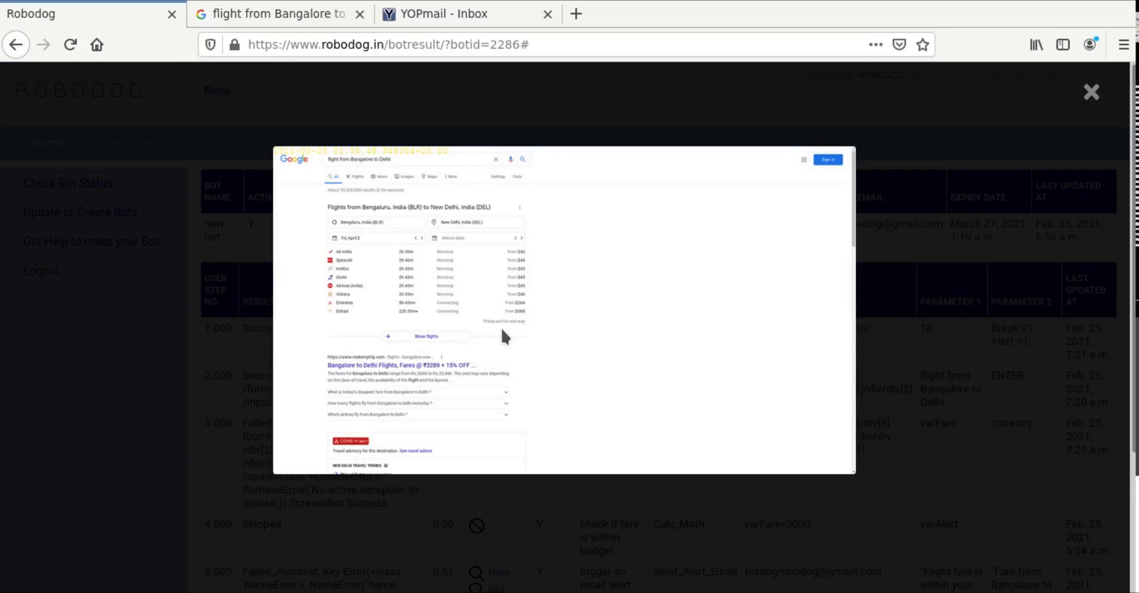
key("ctrl+plus")
key("ctrl+plus")
key("ctrl+plus")
key("ctrl+plus")
key("ctrl+plus")
key("ctrl+plus")
key("ctrl+plus")
key("ctrl+plus")
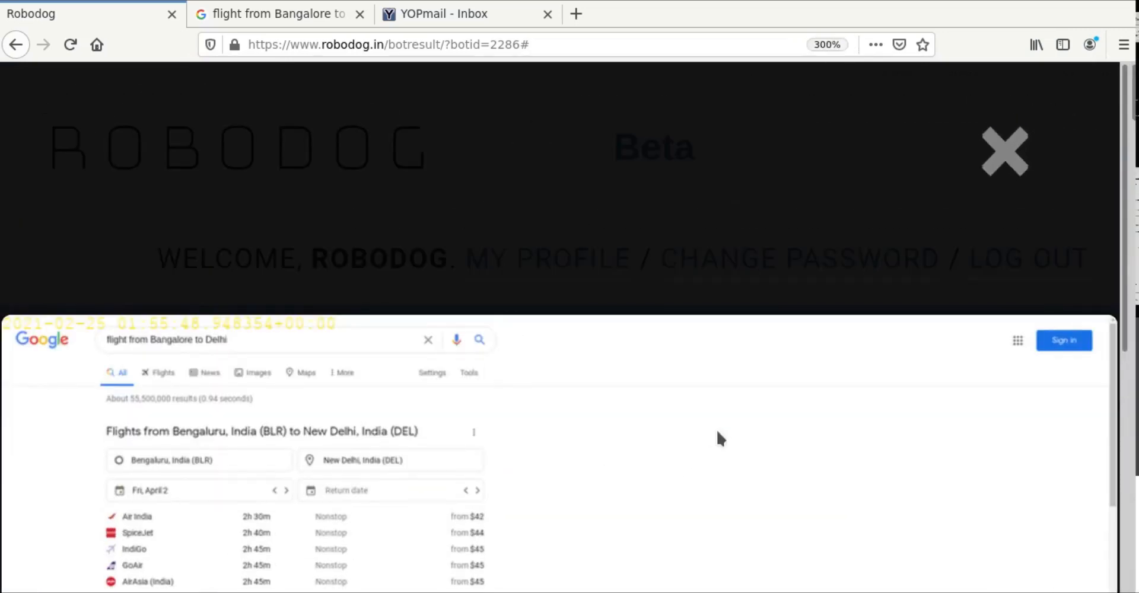
scroll(831, 368, "down", 3)
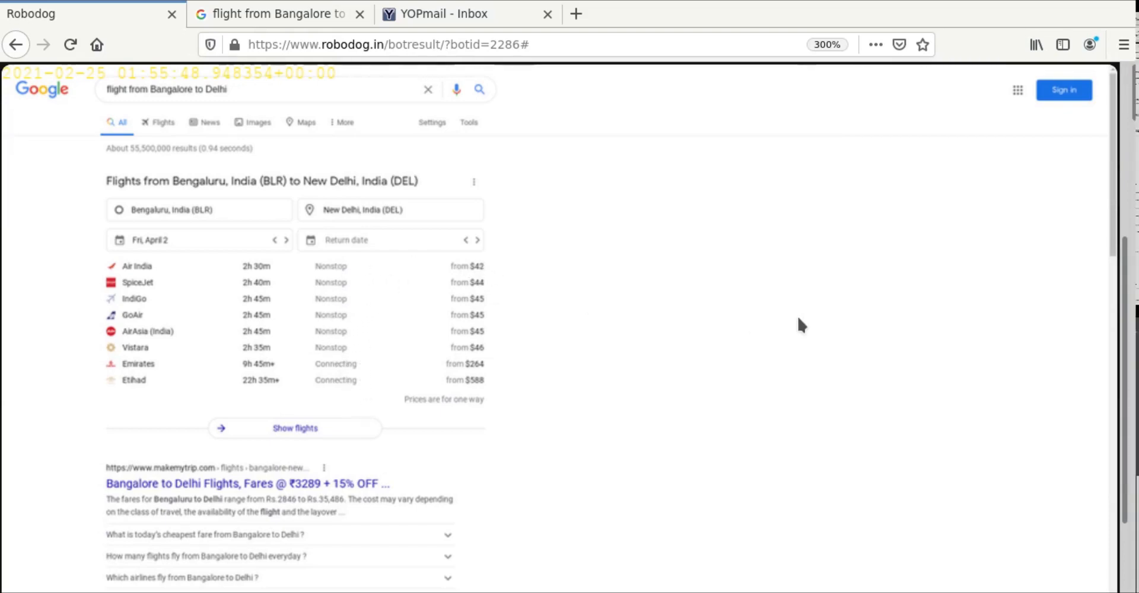
scroll(799, 323, "up", 5)
Step: Close the screenshot and zoom out to review the step results, where step 3's fare lookup fails
left_click(1016, 176)
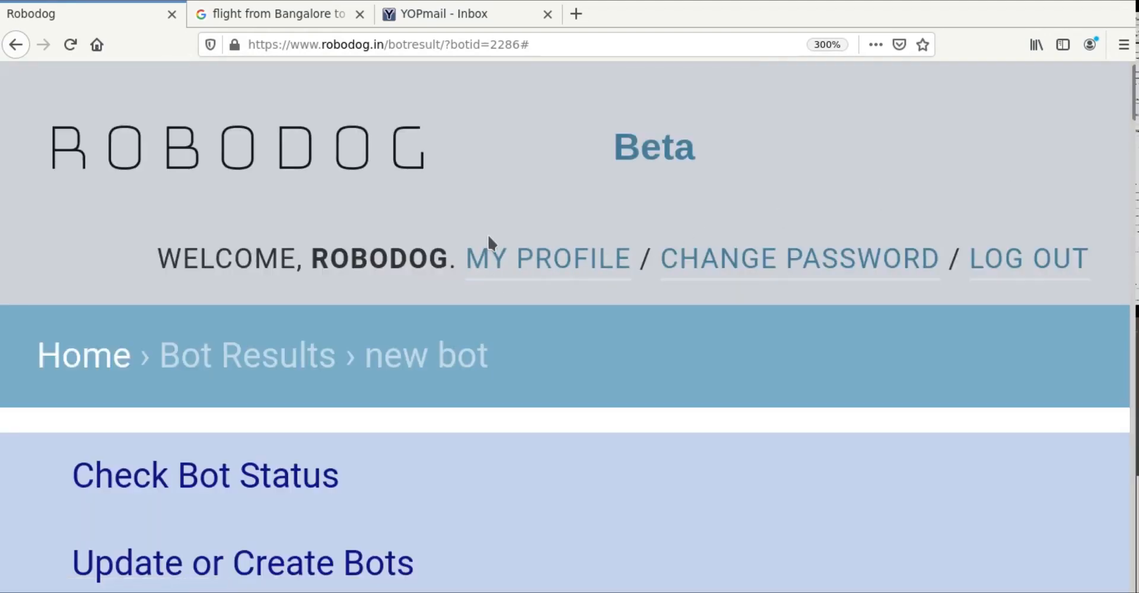
key("ctrl+minus")
key("ctrl+minus")
key("ctrl+minus")
key("ctrl+minus")
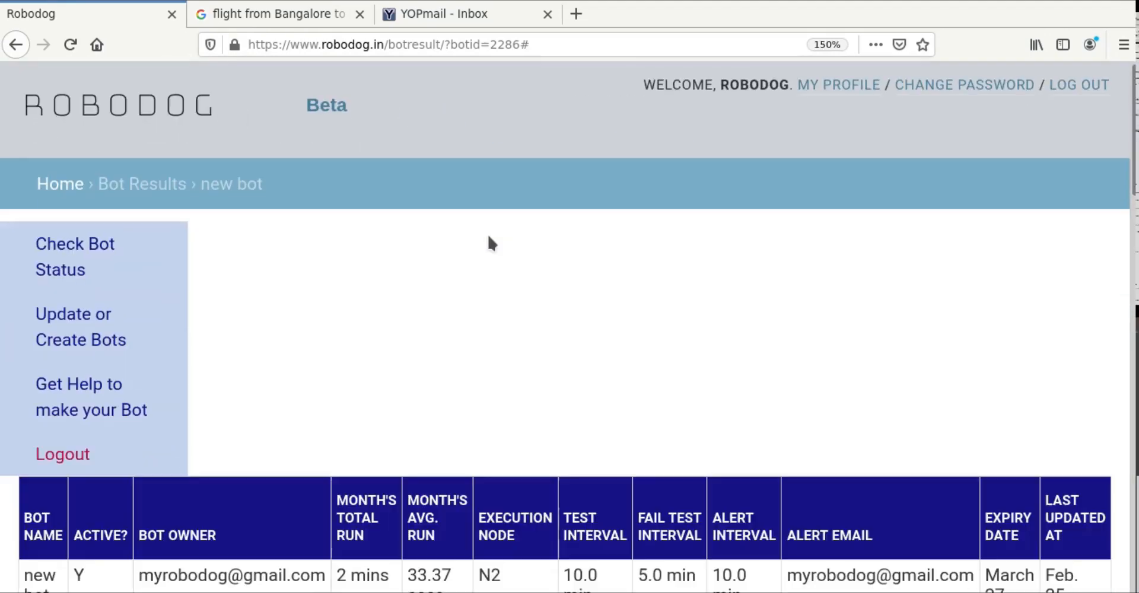
key("ctrl+minus")
key("ctrl+minus")
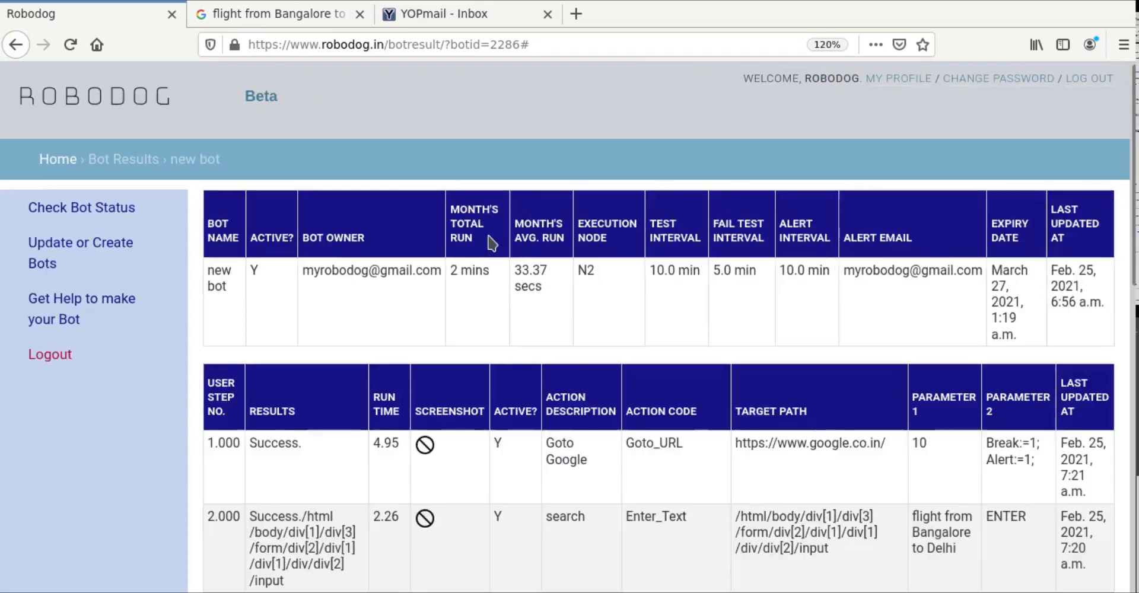
key("ctrl+minus")
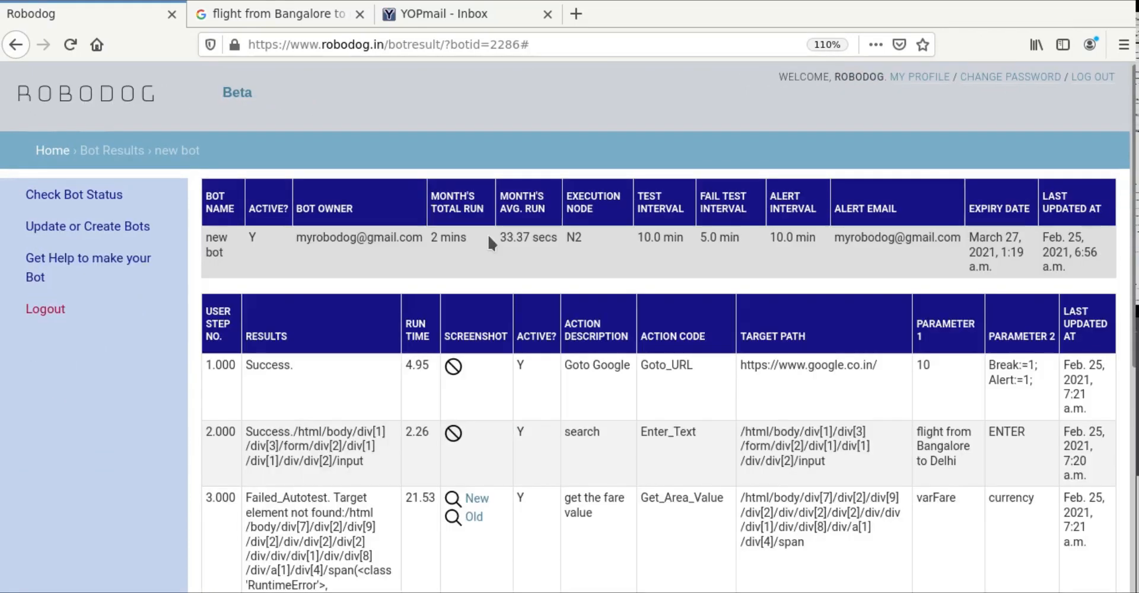
scroll(571, 392, "down", 3)
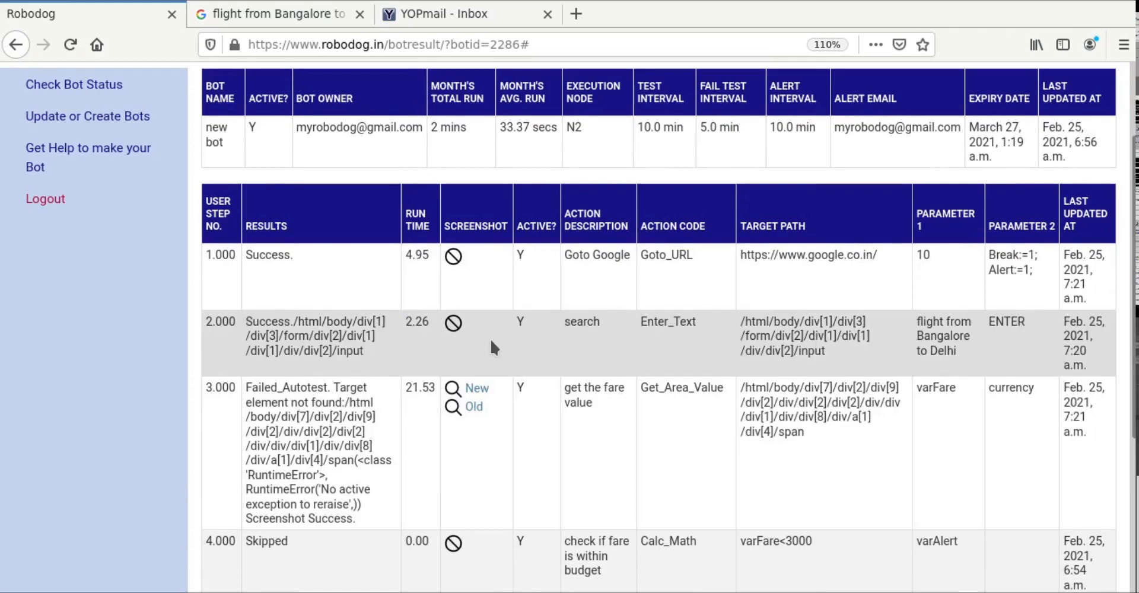
scroll(490, 338, "up", 3)
Step: Set the new bot's execution node to N1 | Bangalore-1 and update the bot
left_click(74, 229)
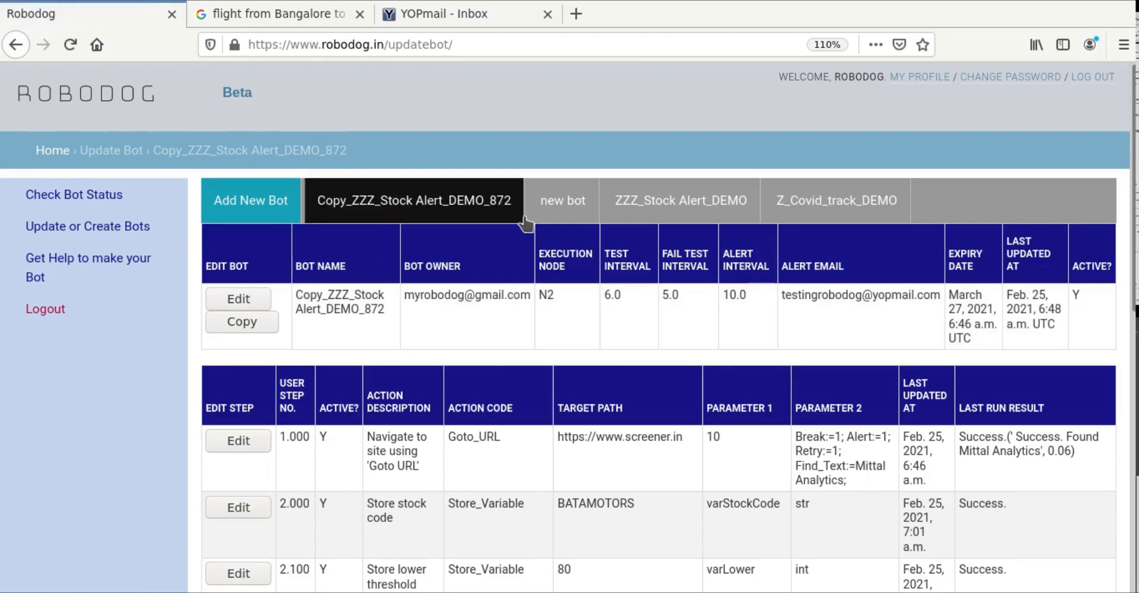
left_click(558, 202)
scroll(339, 380, "down", 3)
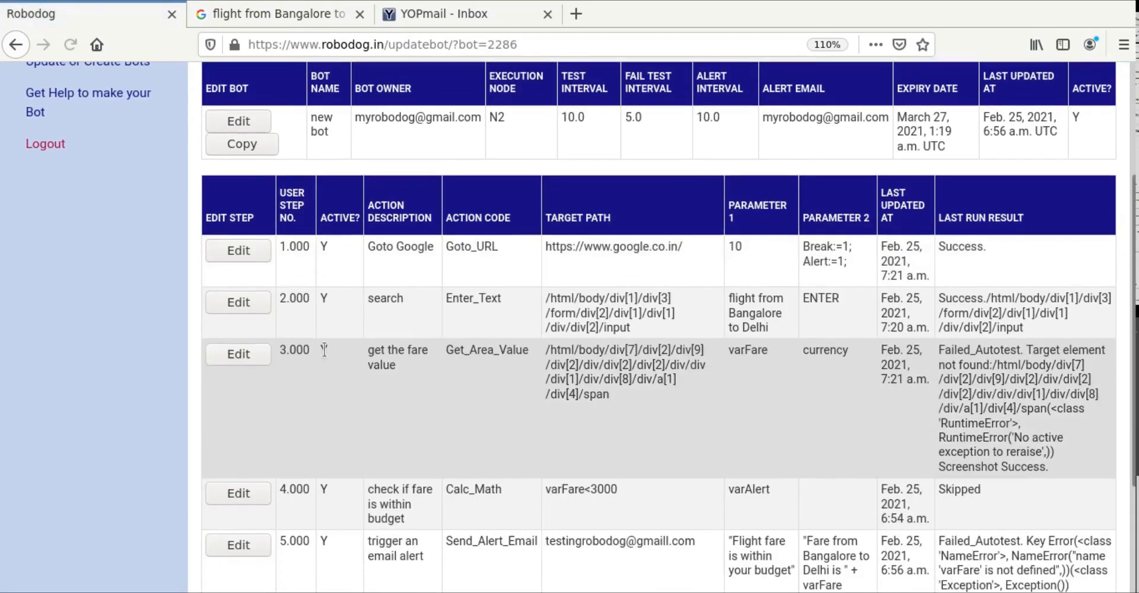
left_click(244, 122)
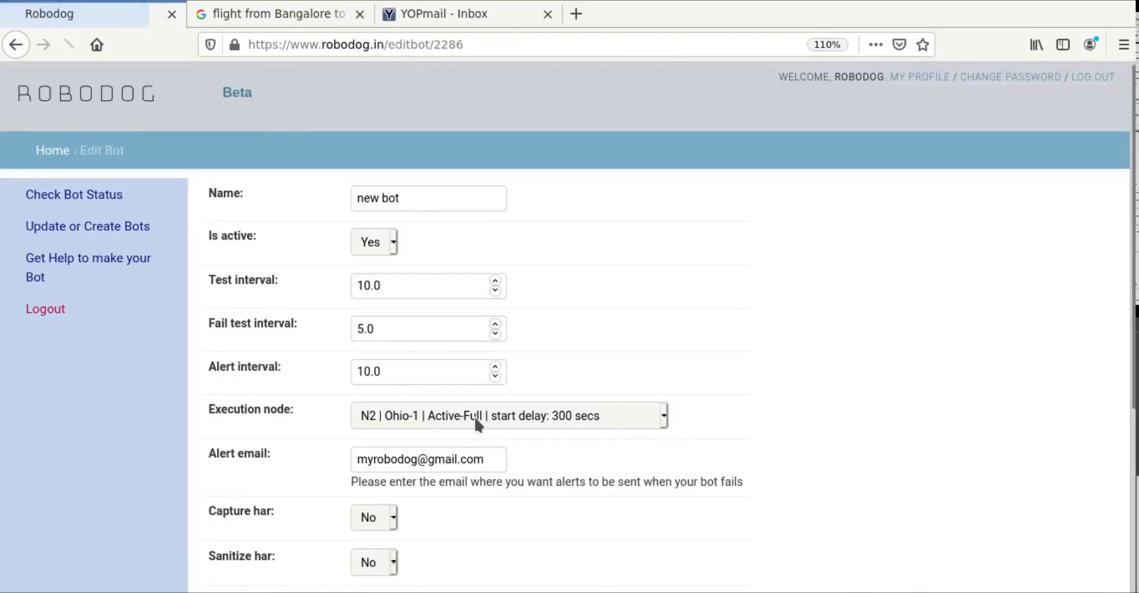
left_click(475, 422)
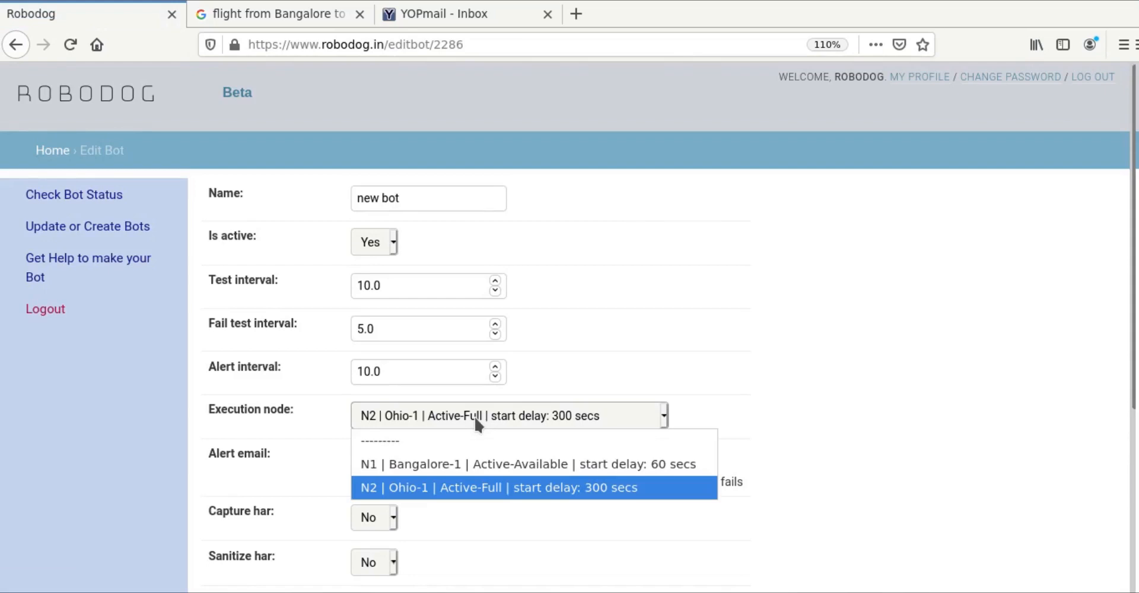
left_click(465, 467)
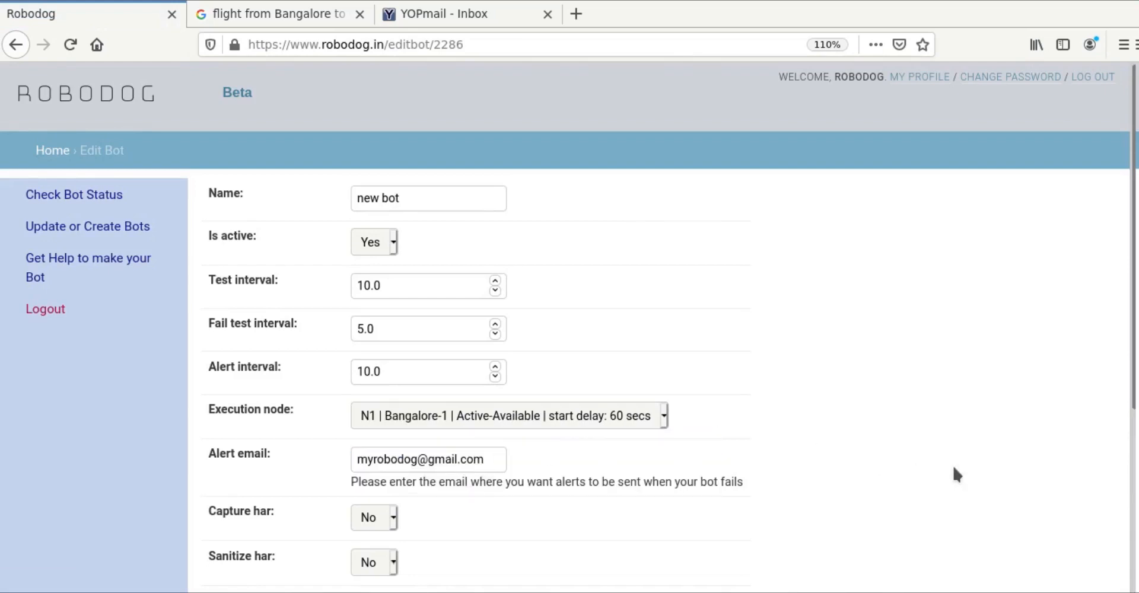
scroll(955, 474, "down", 3)
scroll(955, 475, "down", 2)
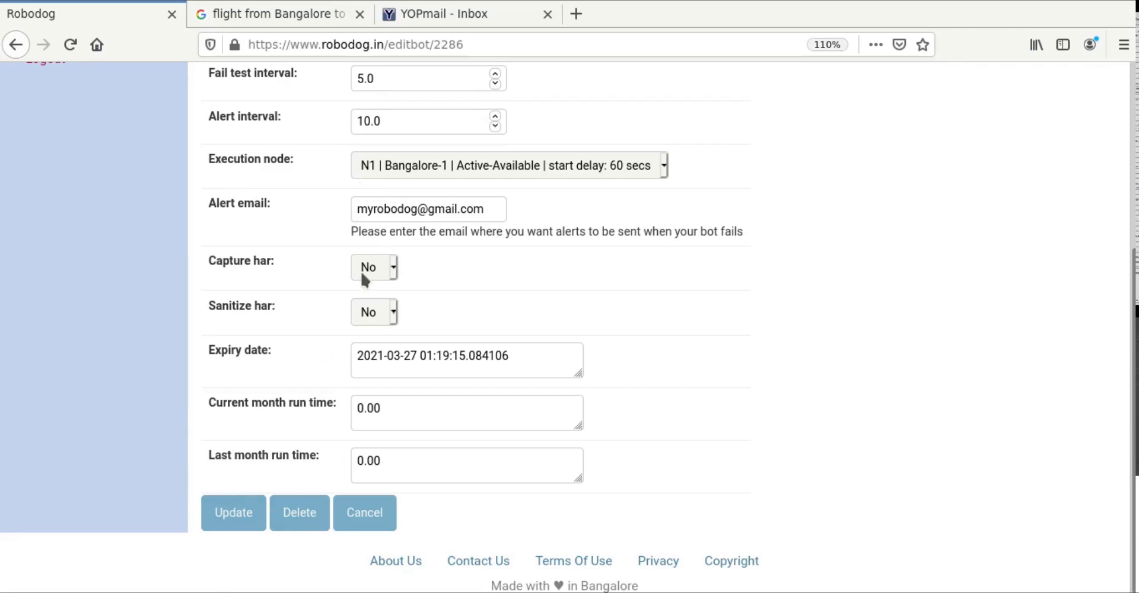
left_click(241, 520)
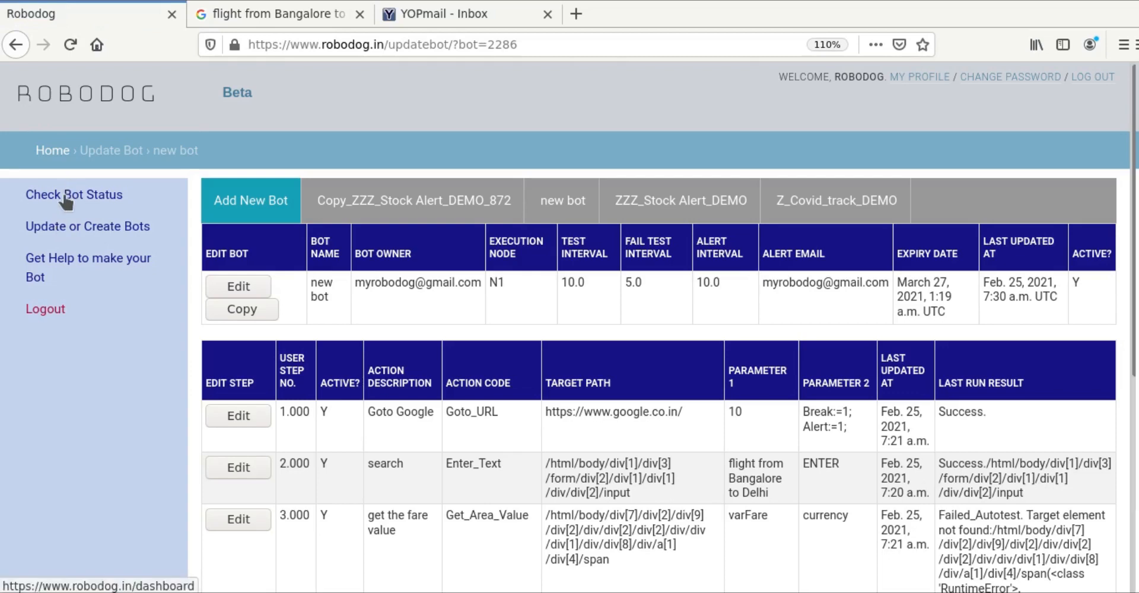
Step: From Check Bot Status, open Copy_ZZZ_Stock Alert_DEMO_872's results and review its succeeding BATAMOTORS steps
left_click(65, 196)
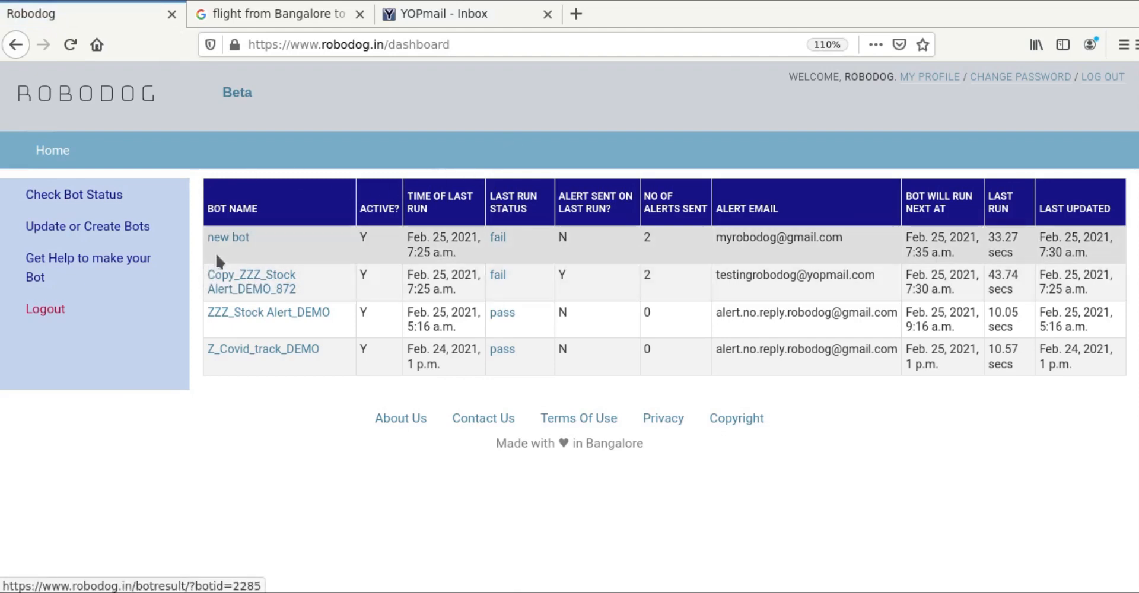
left_click(235, 286)
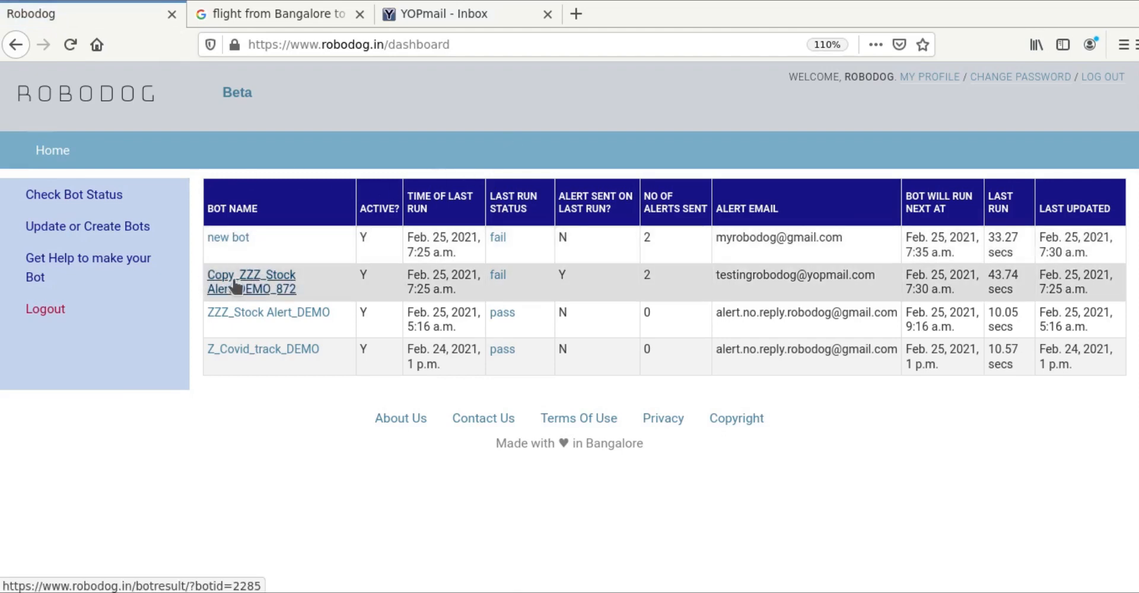
scroll(231, 305, "down", 6)
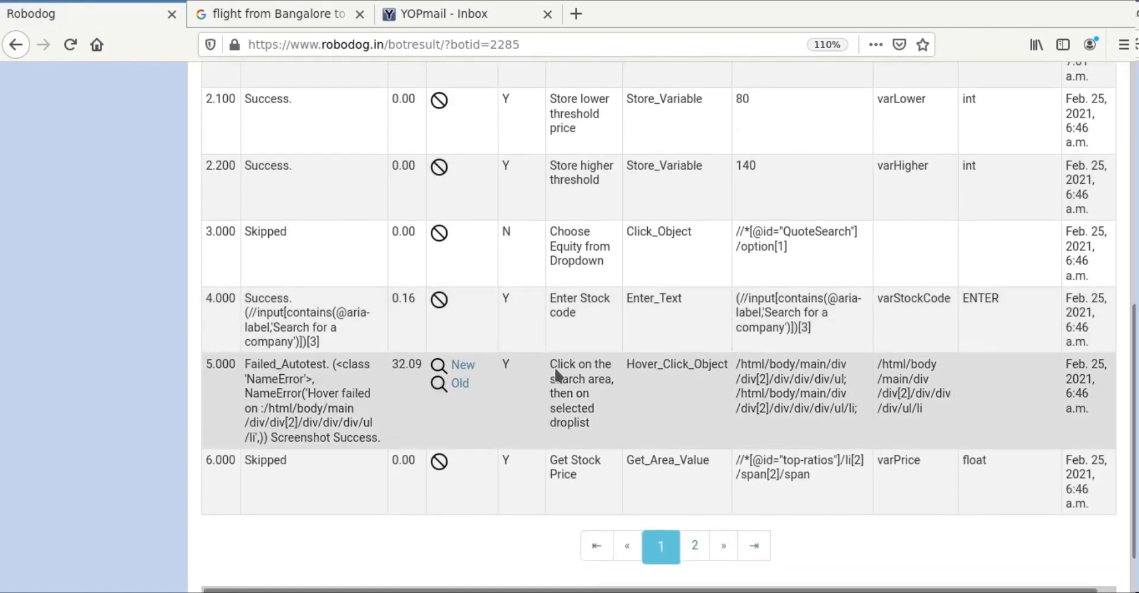
scroll(612, 325, "up", 3)
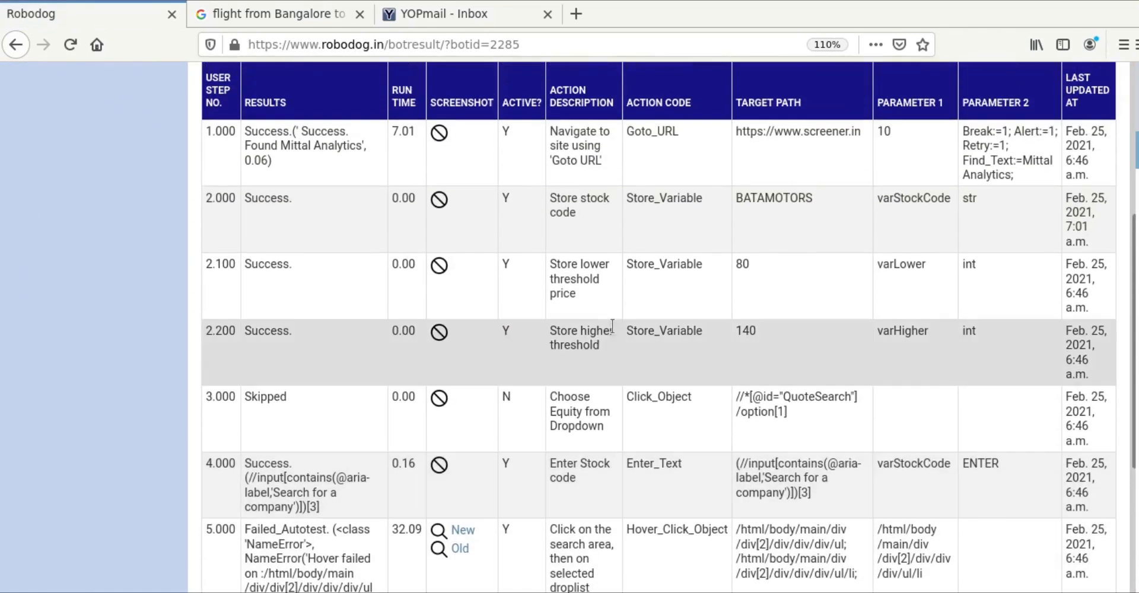
scroll(297, 404, "up", 4)
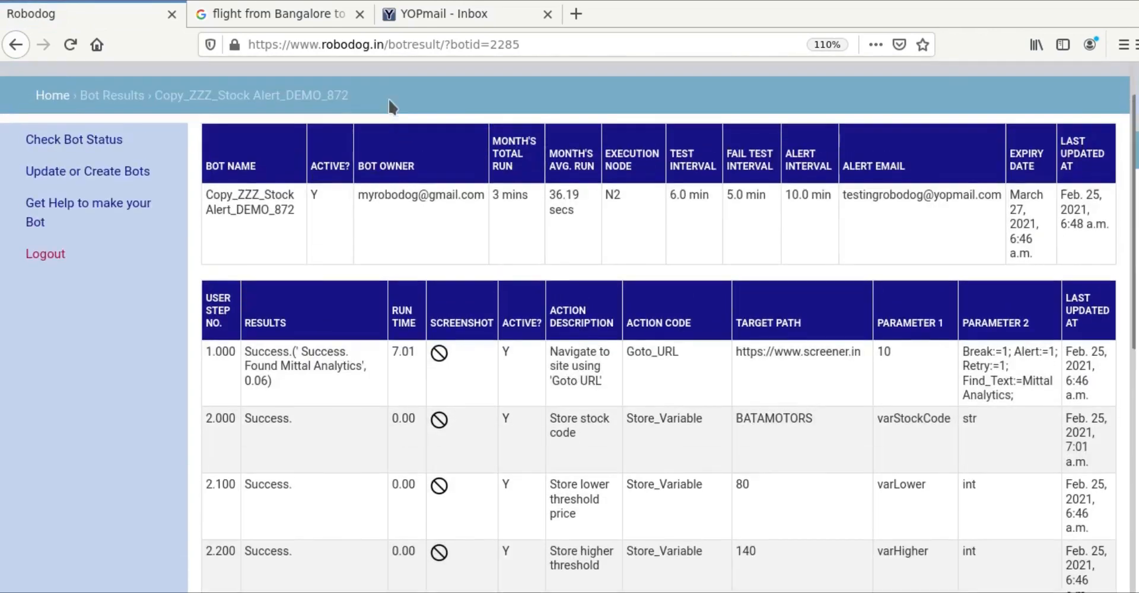
Step: In YOPmail, start the I'm not a robot check, dismissing and restarting the first challenge
left_click(416, 13)
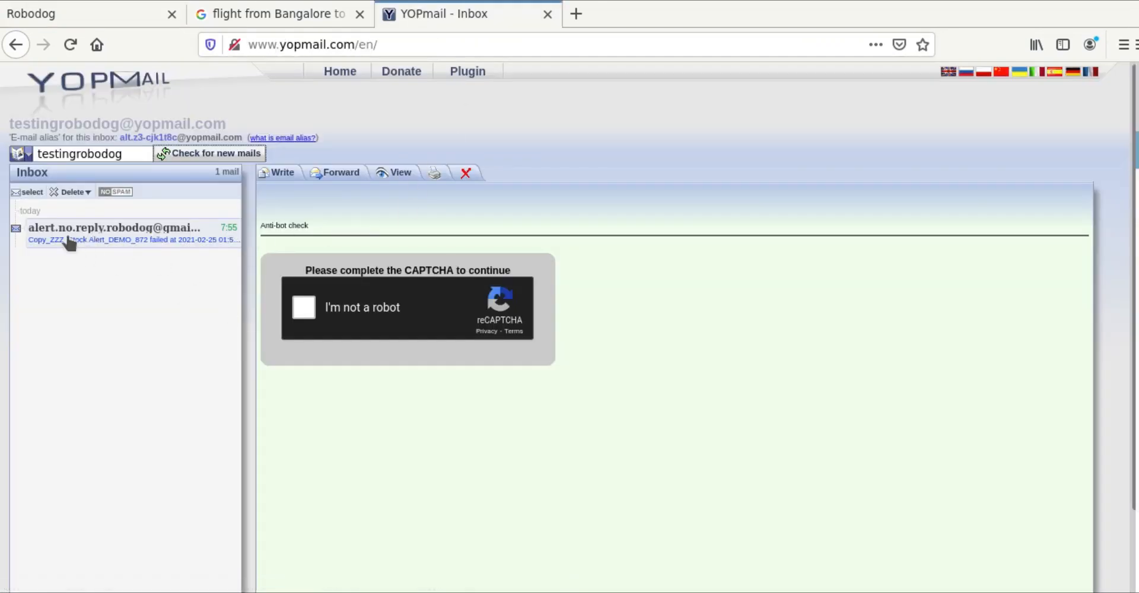
left_click(305, 309)
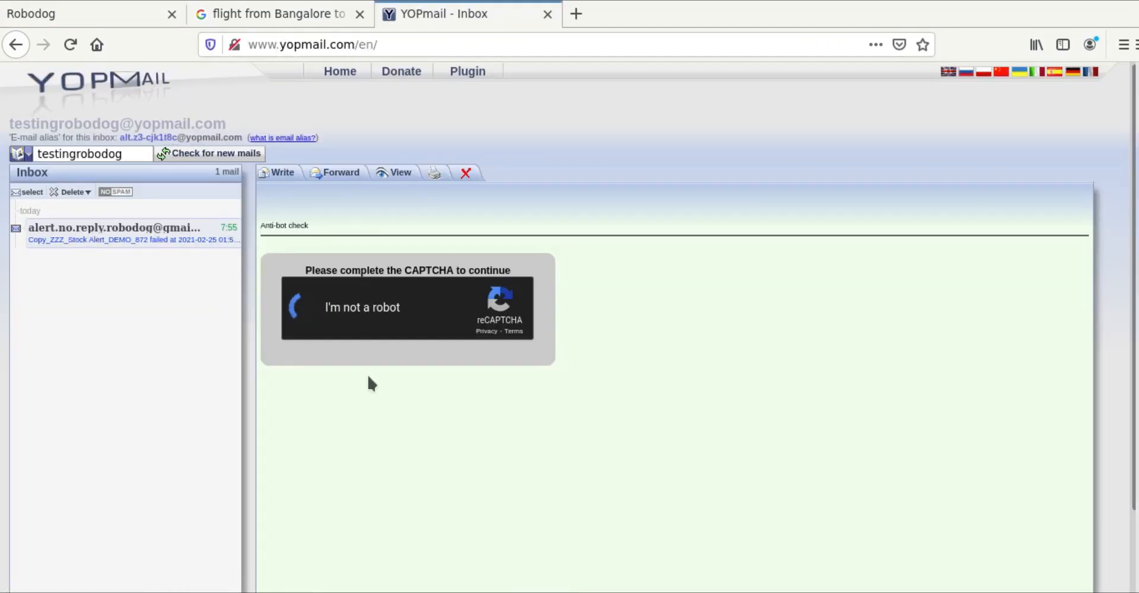
scroll(368, 382, "down", 3)
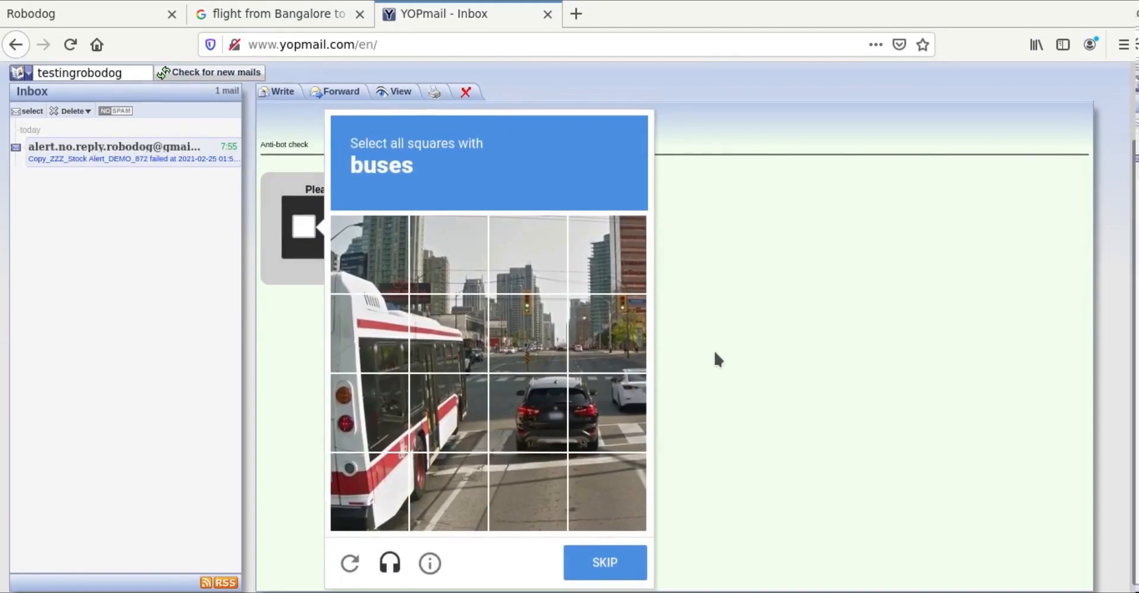
left_click(321, 338)
left_click(304, 218)
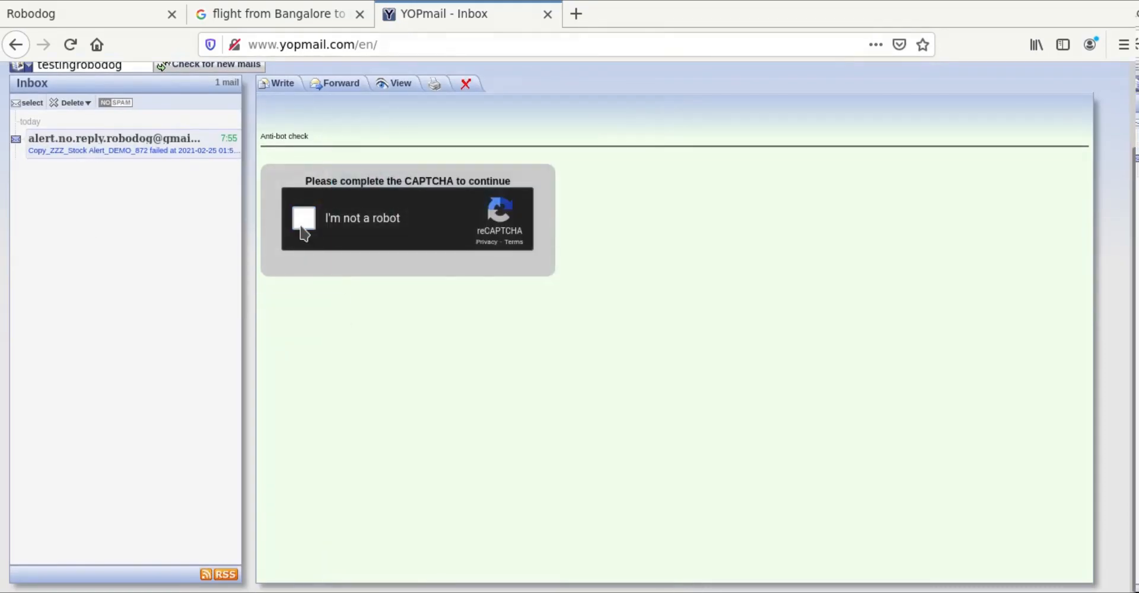
Step: Select all seven bus squares and verify to reveal the Copy_ZZZ_Stock Alert_DEMO_872 failure email
left_click(362, 341)
left_click(450, 327)
left_click(445, 404)
left_click(368, 407)
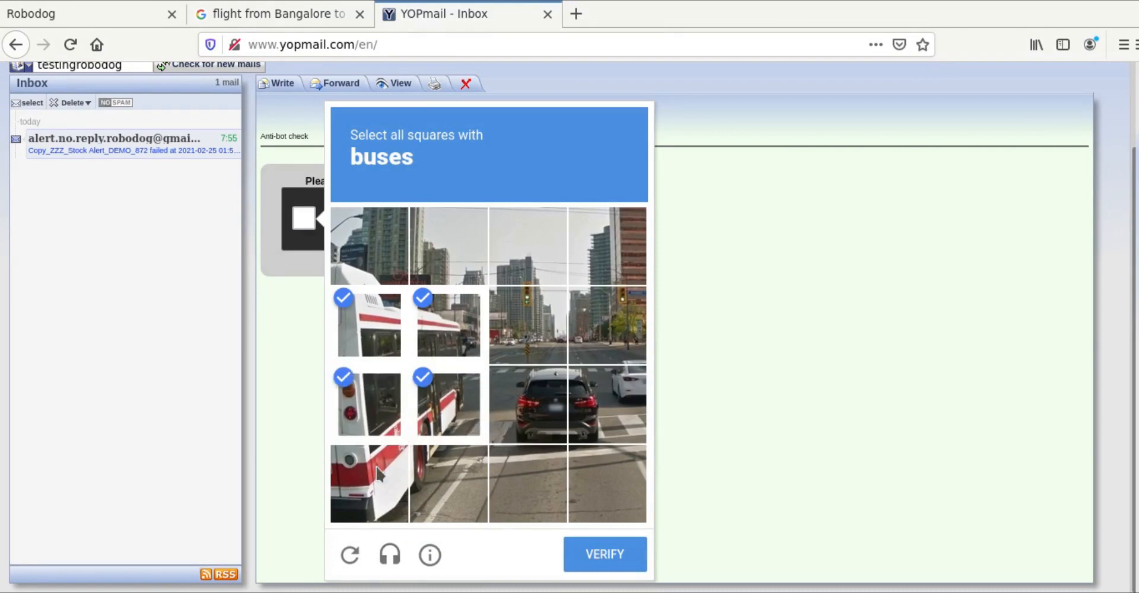
left_click(367, 482)
left_click(459, 478)
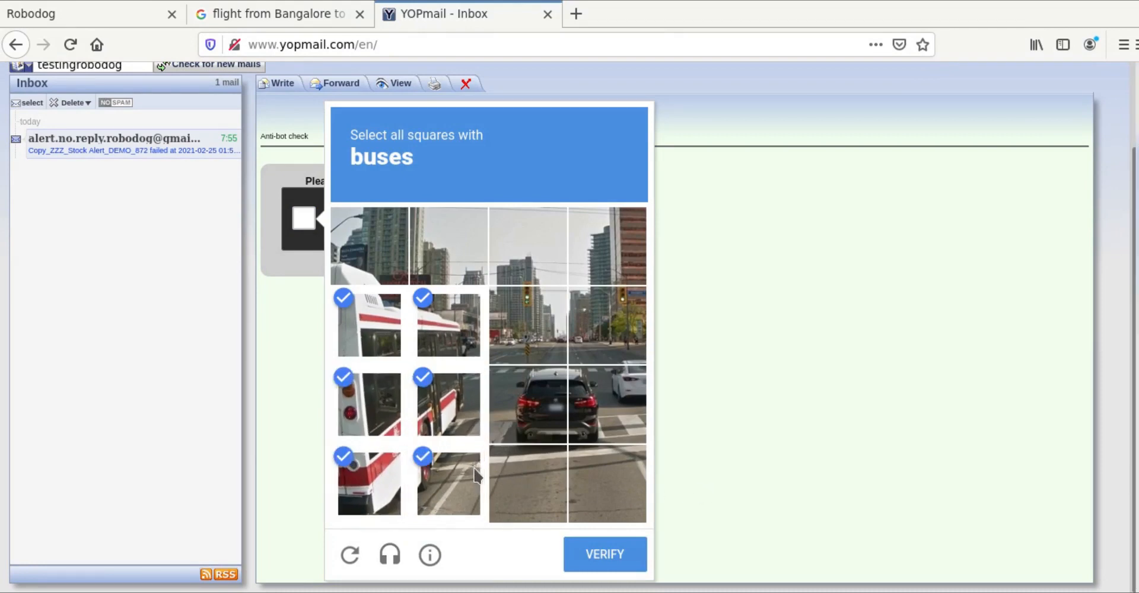
left_click(347, 237)
left_click(602, 556)
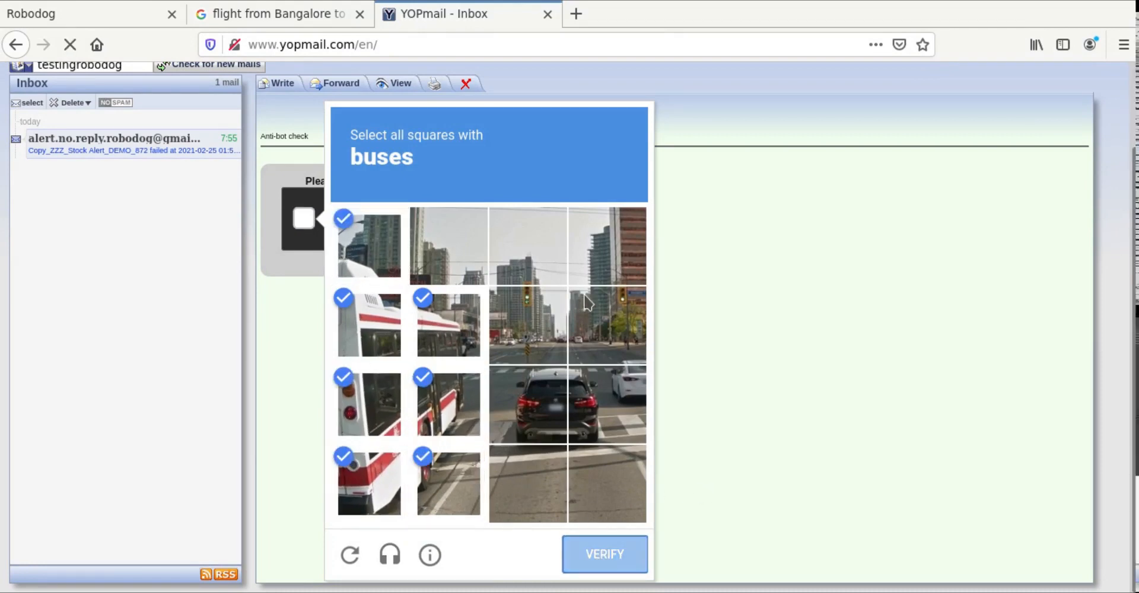
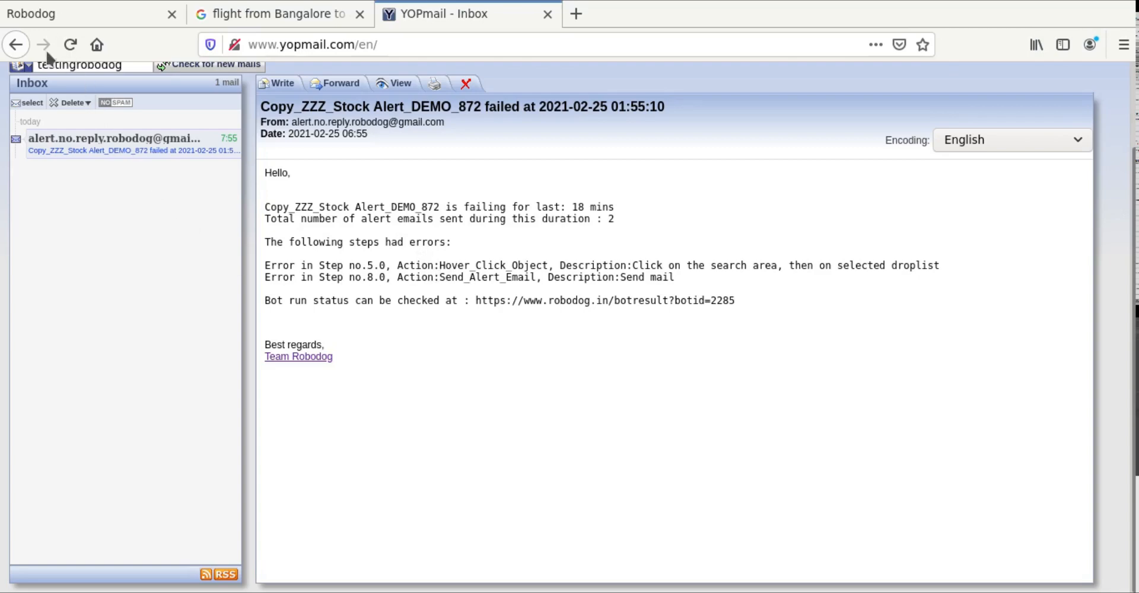
Step: Leave the Copy_ZZZ_Stock Alert_DEMO_872 failure alert and return to that bot's Robodog results
scroll(394, 323, "up", 3)
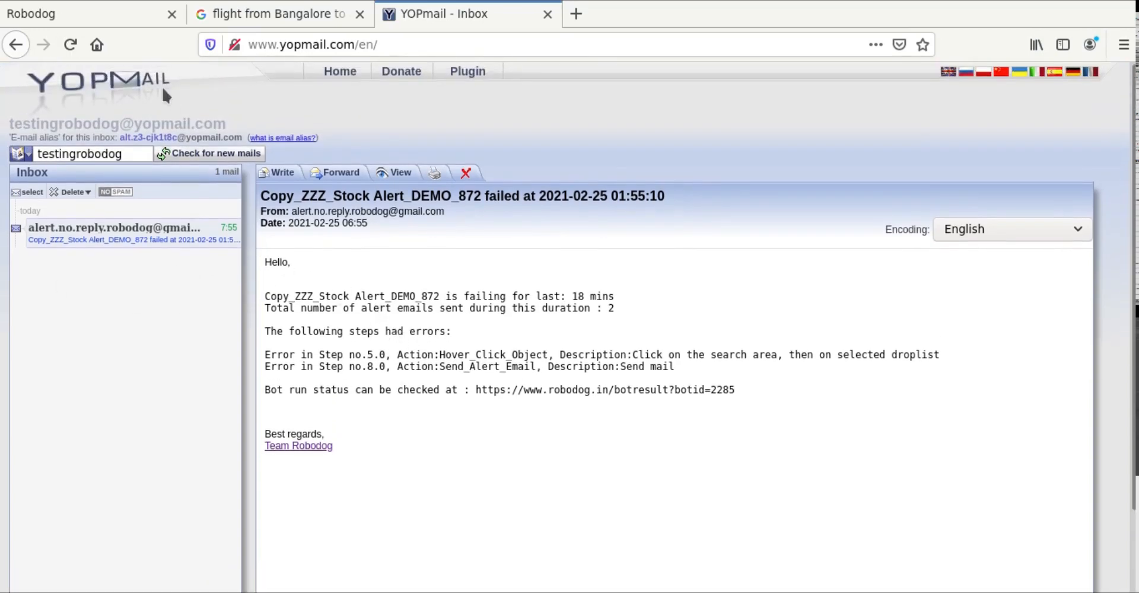
left_click(108, 13)
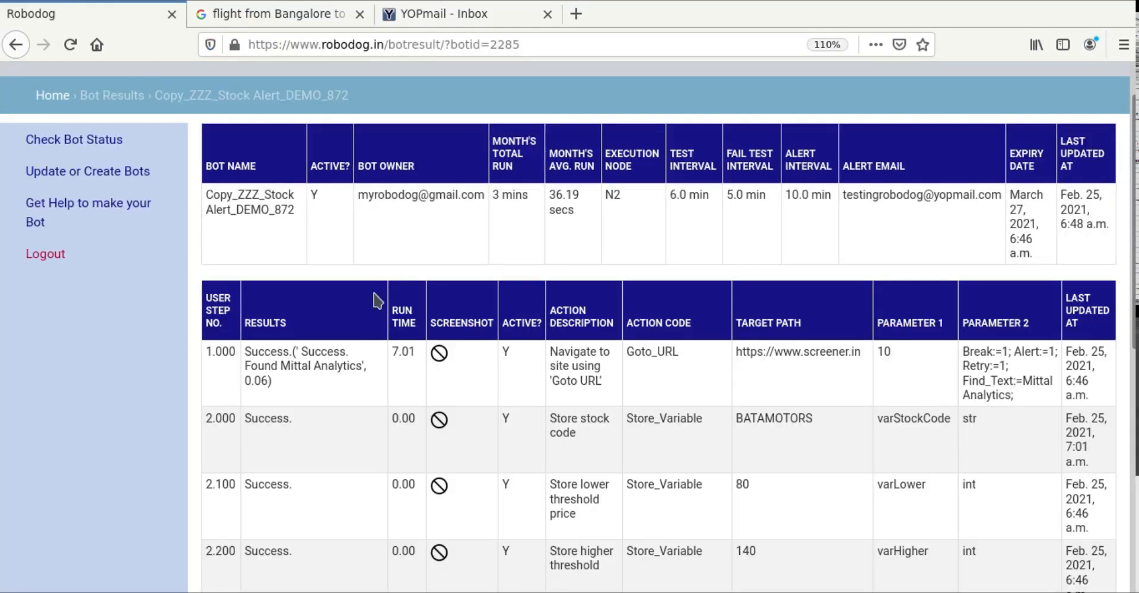
Step: Review the step results of new bot's latest run, then go back to the YOPmail inbox
left_click(98, 151)
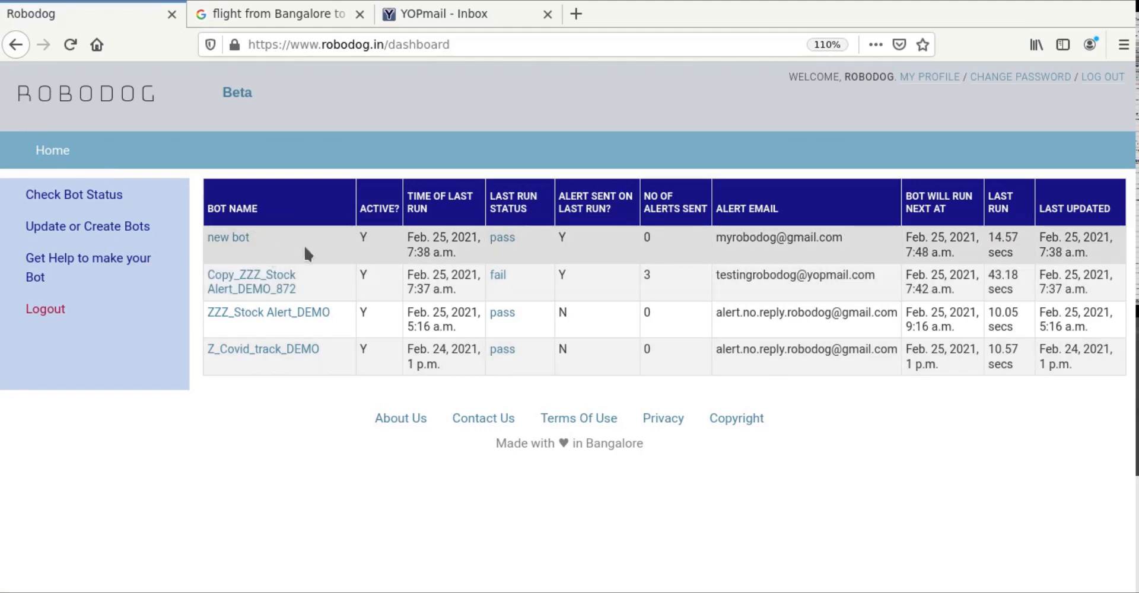
left_click(238, 243)
scroll(424, 386, "down", 3)
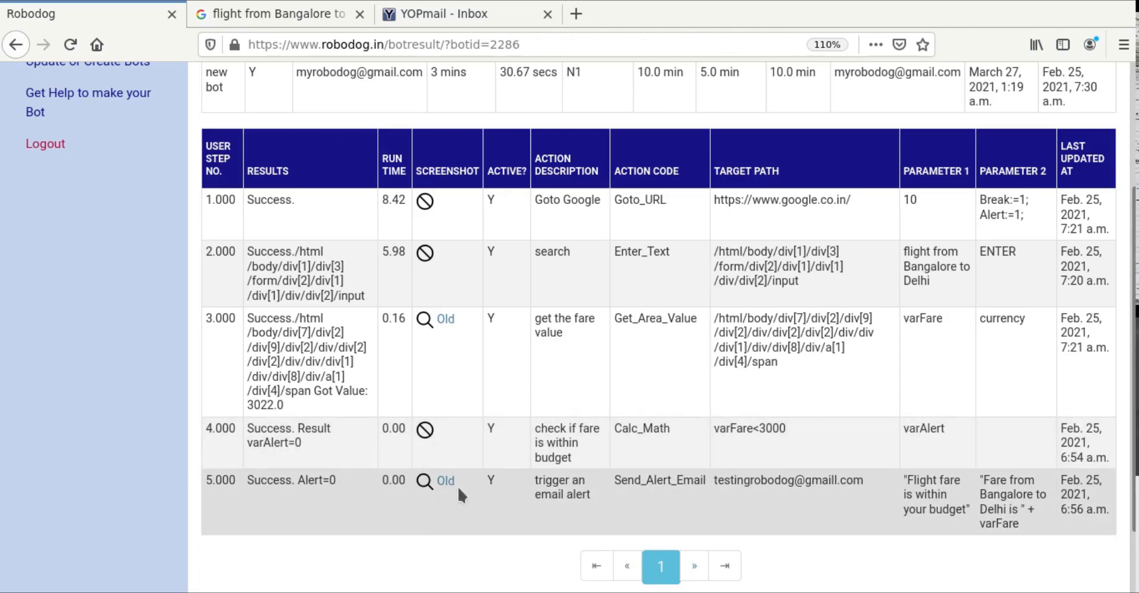
scroll(129, 425, "up", 2)
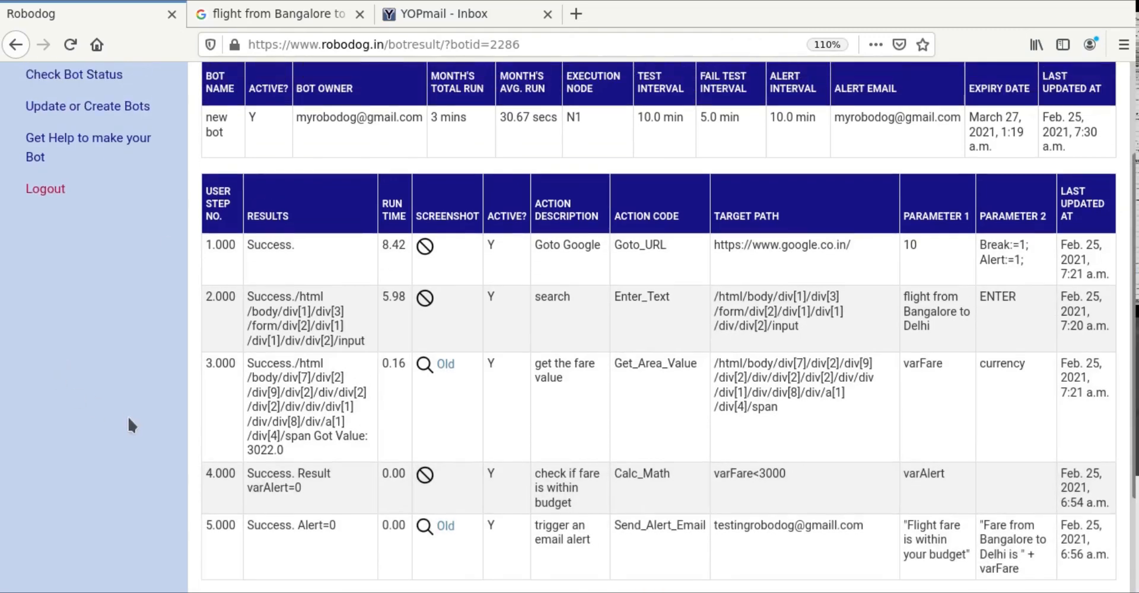
scroll(128, 422, "up", 4)
left_click(457, 14)
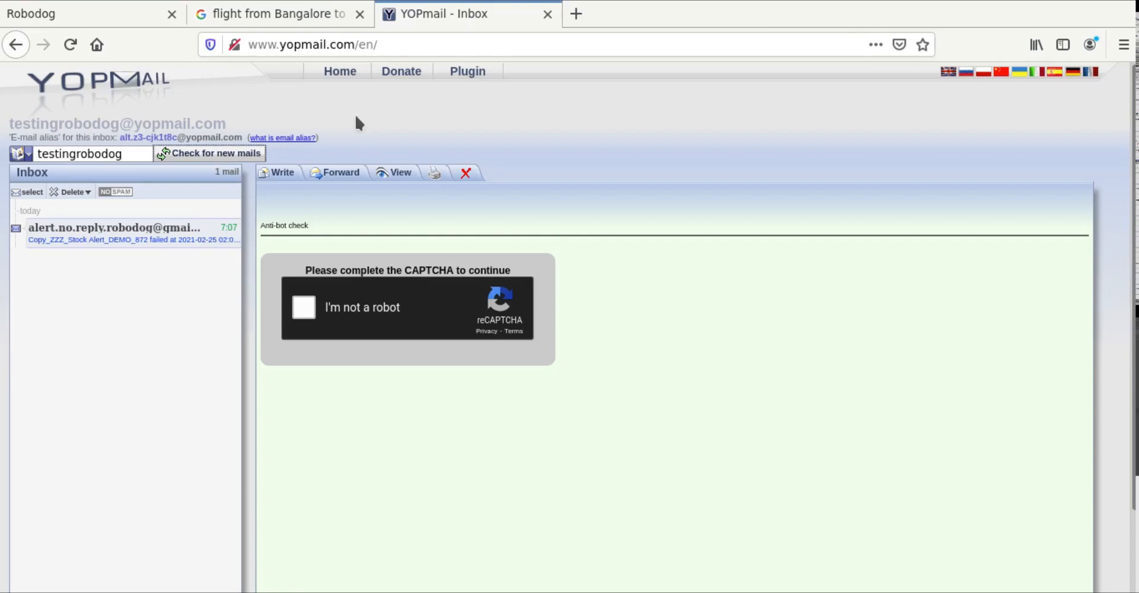
Step: Refresh the YOPmail inbox, delete the old failure alert, and return to Robodog
left_click(264, 155)
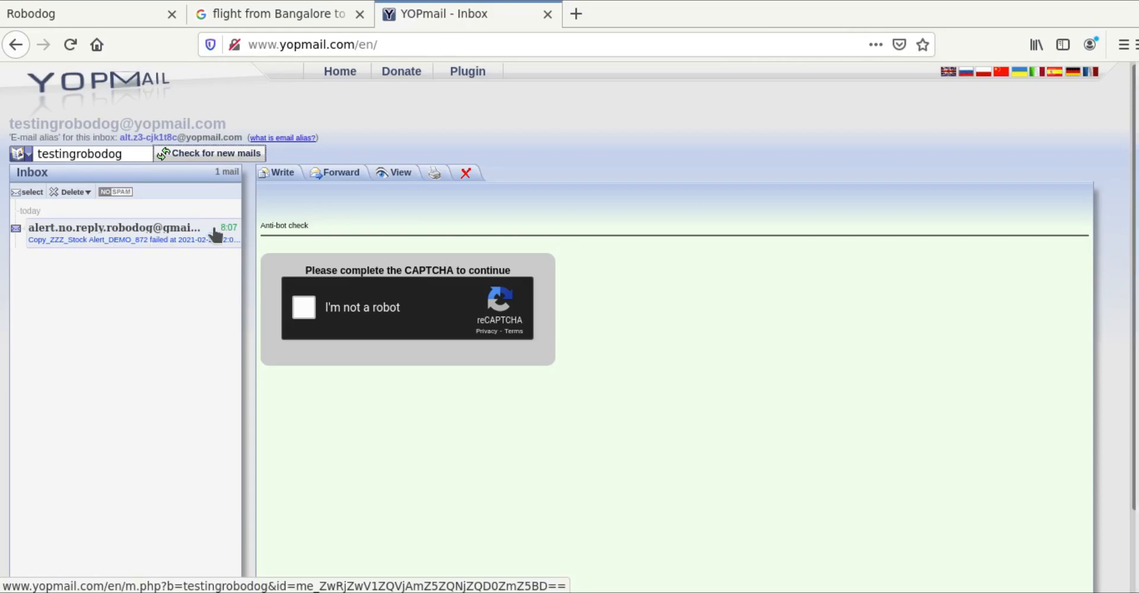
left_click(475, 170)
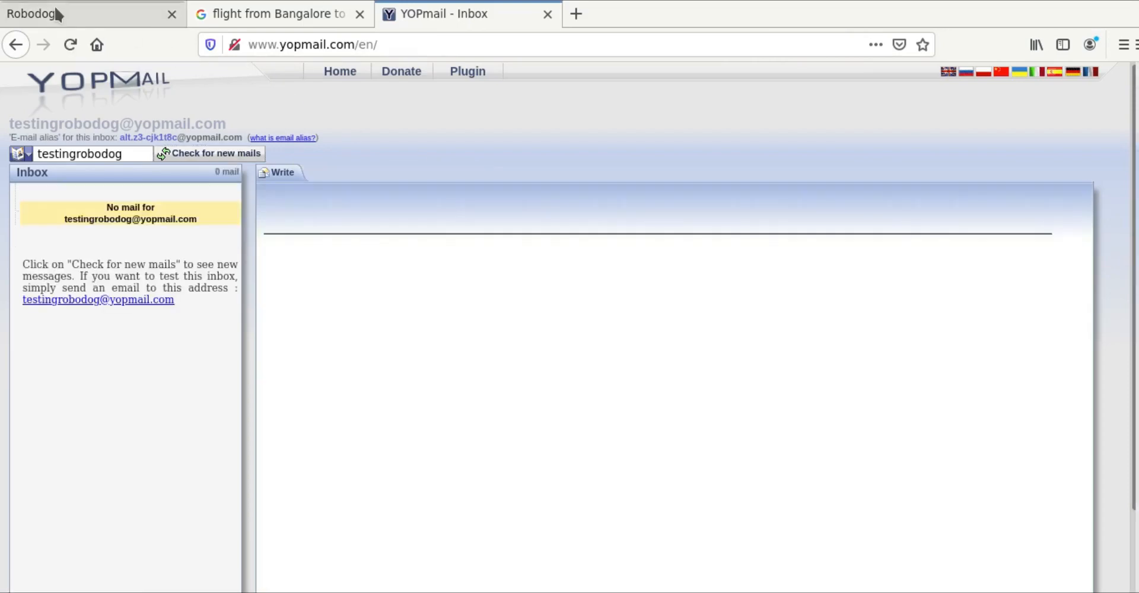
left_click(54, 15)
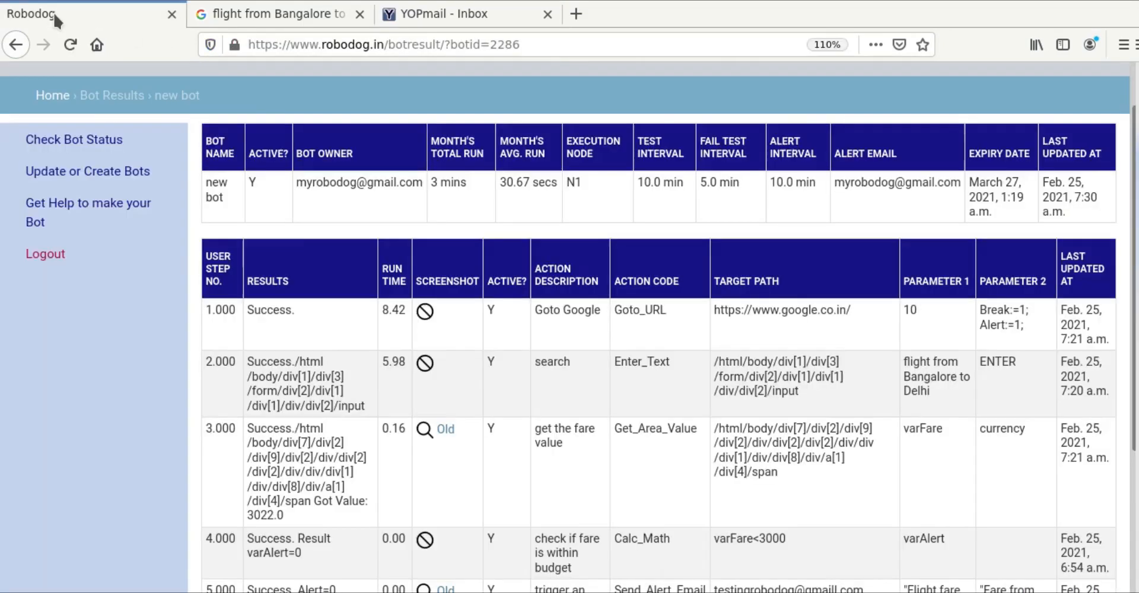
Step: Open the edit form for new bot's step 4.000 fare budget check
left_click(98, 173)
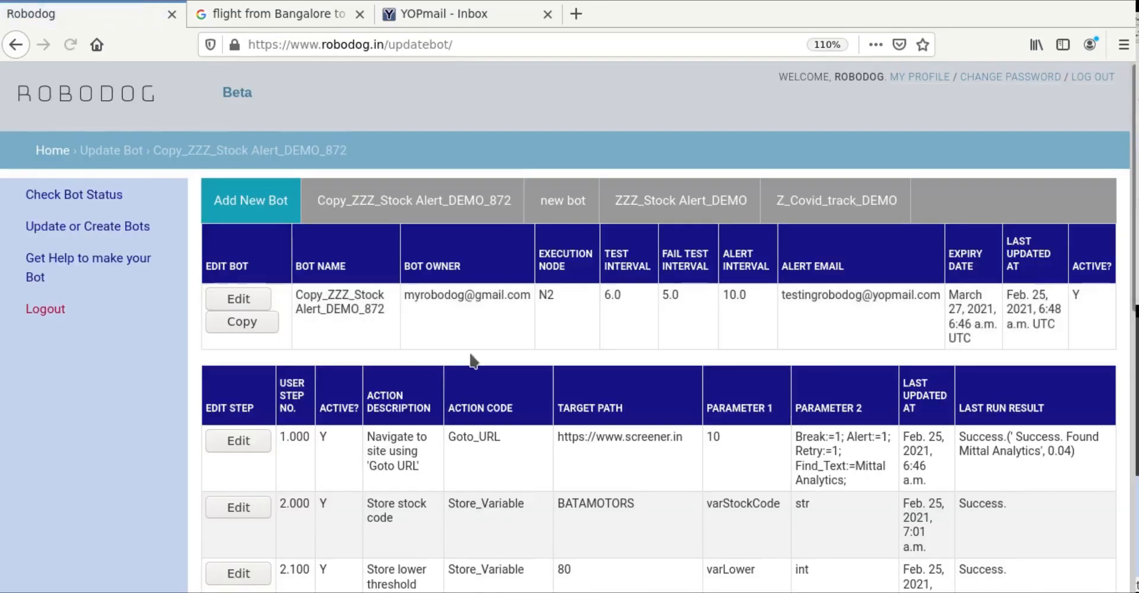
left_click(561, 201)
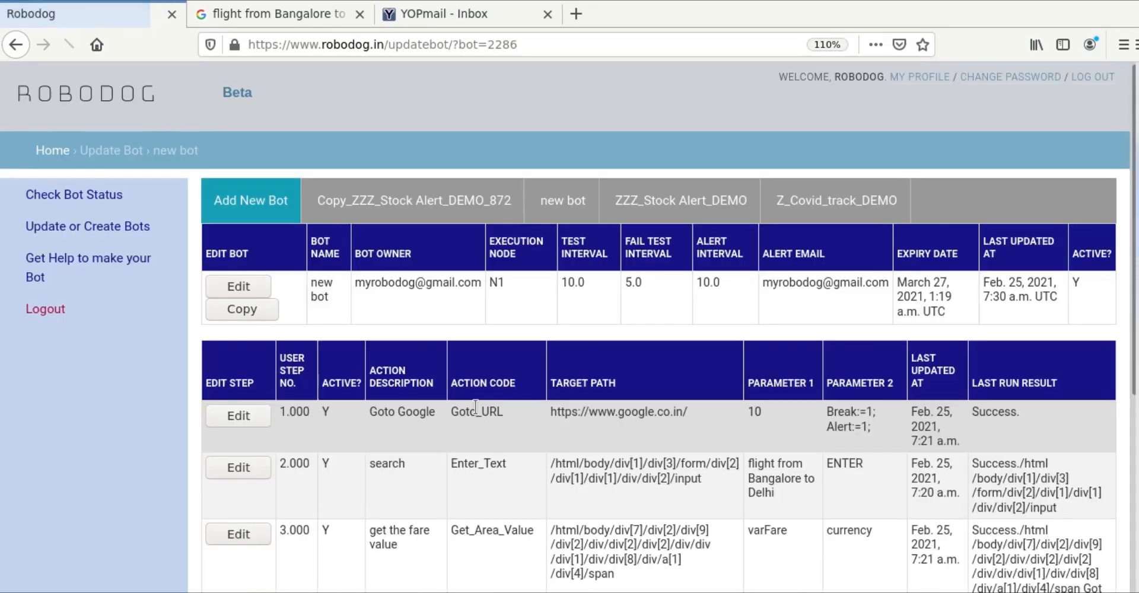
scroll(475, 409, "down", 3)
scroll(475, 405, "down", 2)
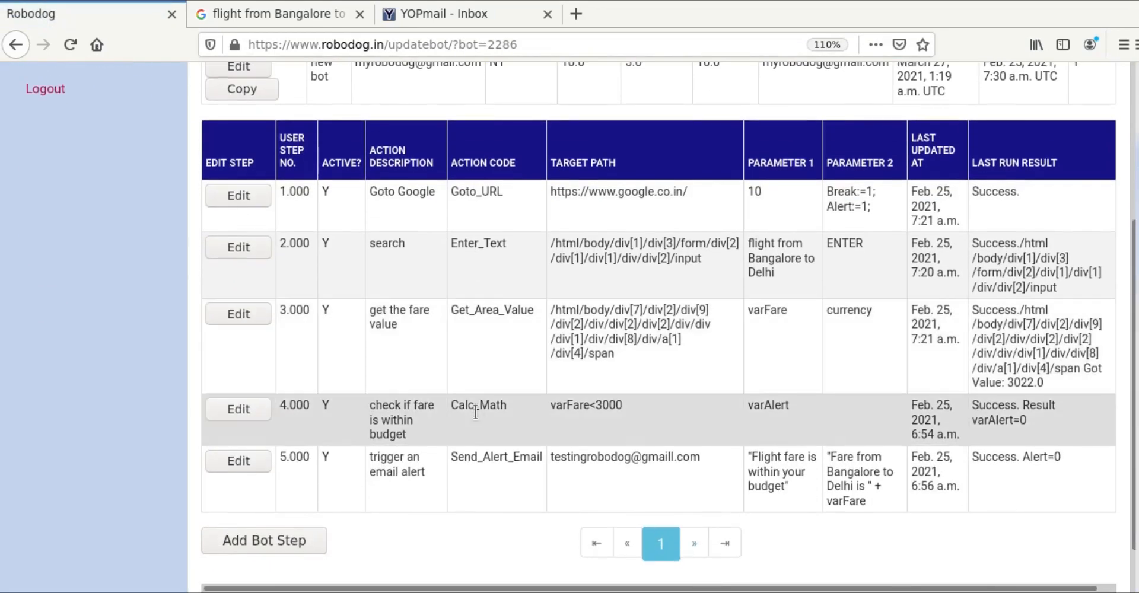
left_click(245, 407)
scroll(487, 475, "down", 2)
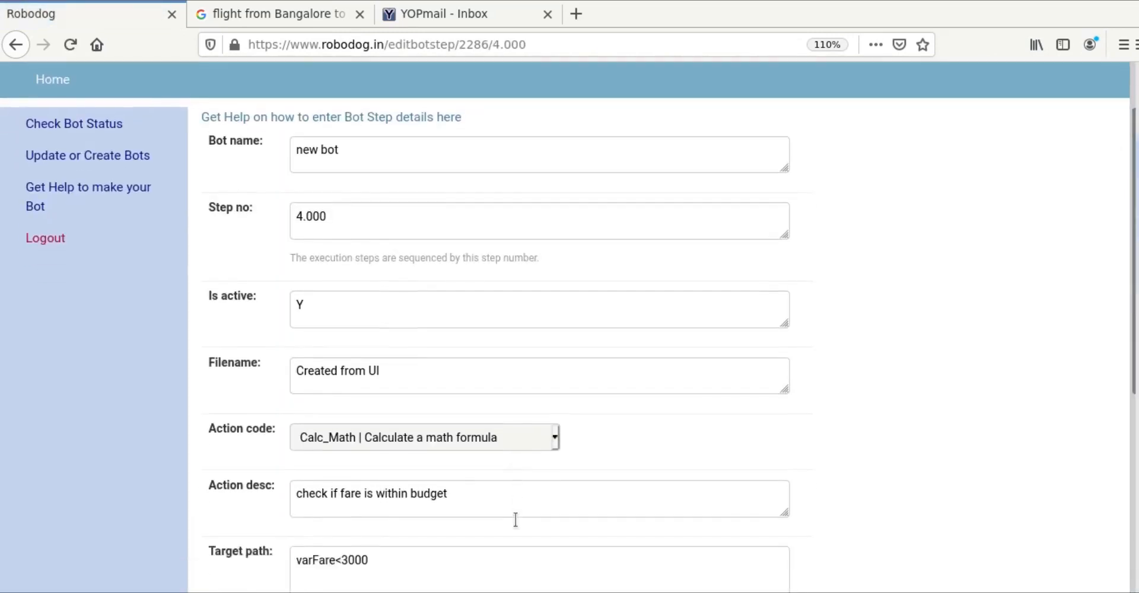
scroll(515, 520, "down", 1)
Step: Change step 4's Target path from varFare<3000 to varFare<3500 and save it
left_click(352, 525)
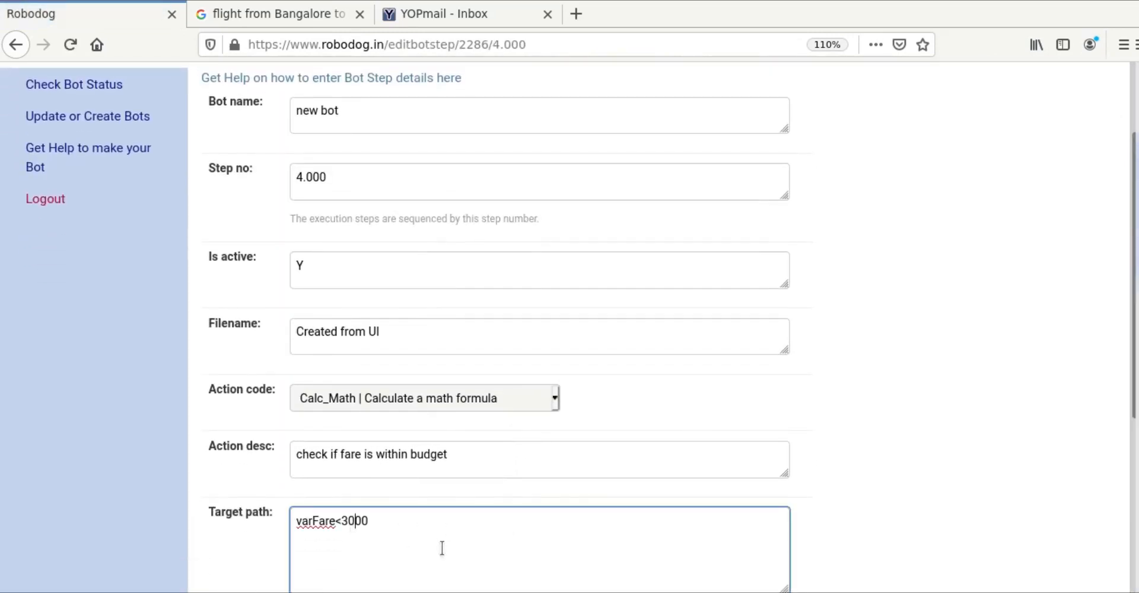
key("BackSpace")
type("5")
left_click(907, 511)
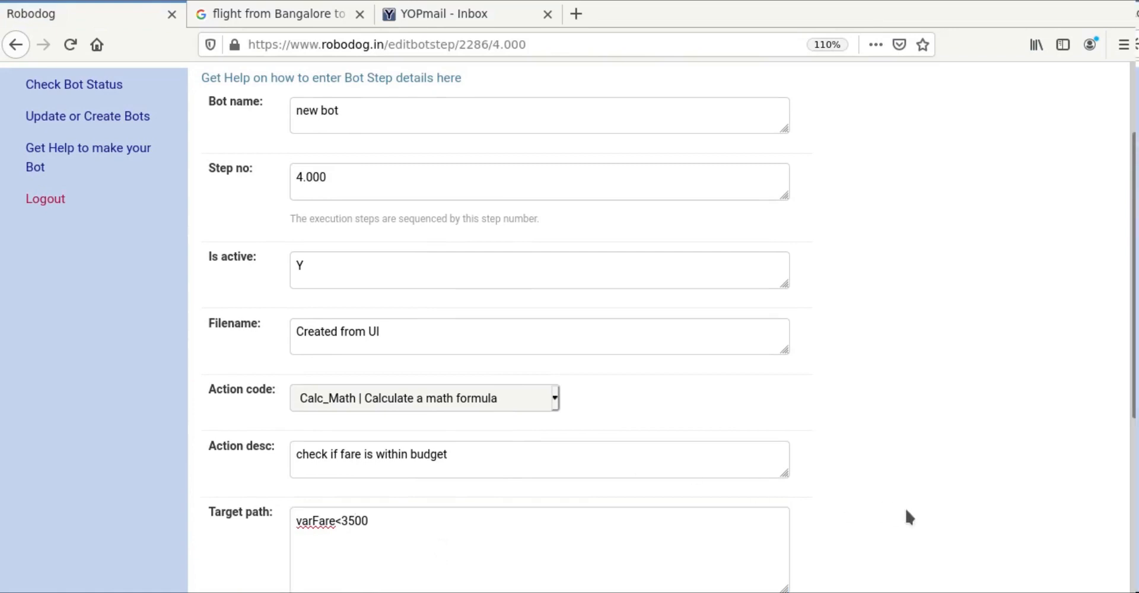
scroll(907, 511, "down", 5)
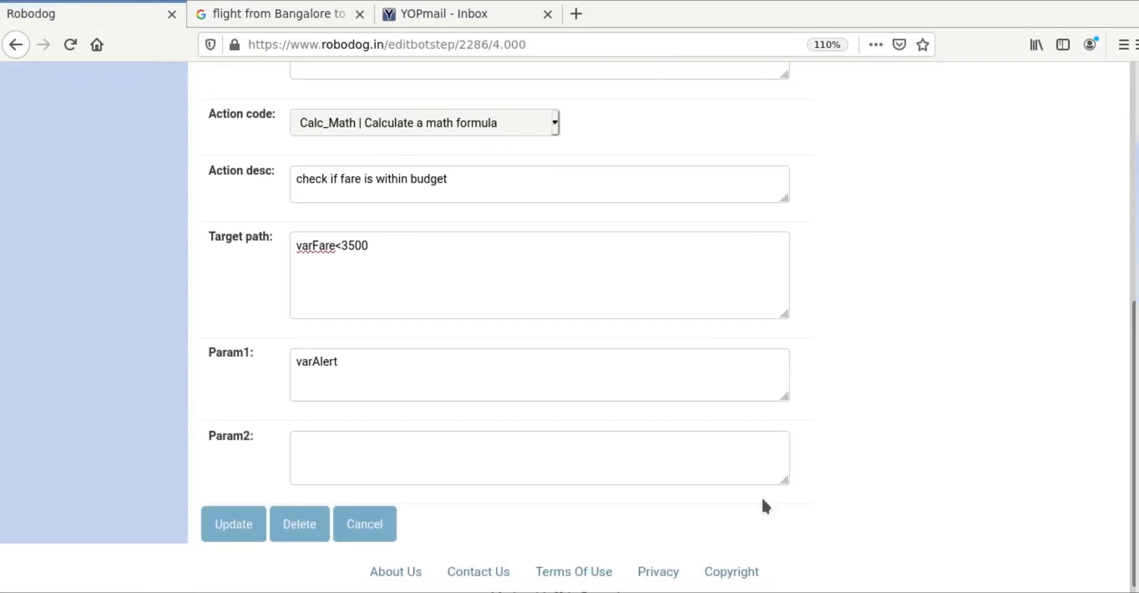
left_click(246, 538)
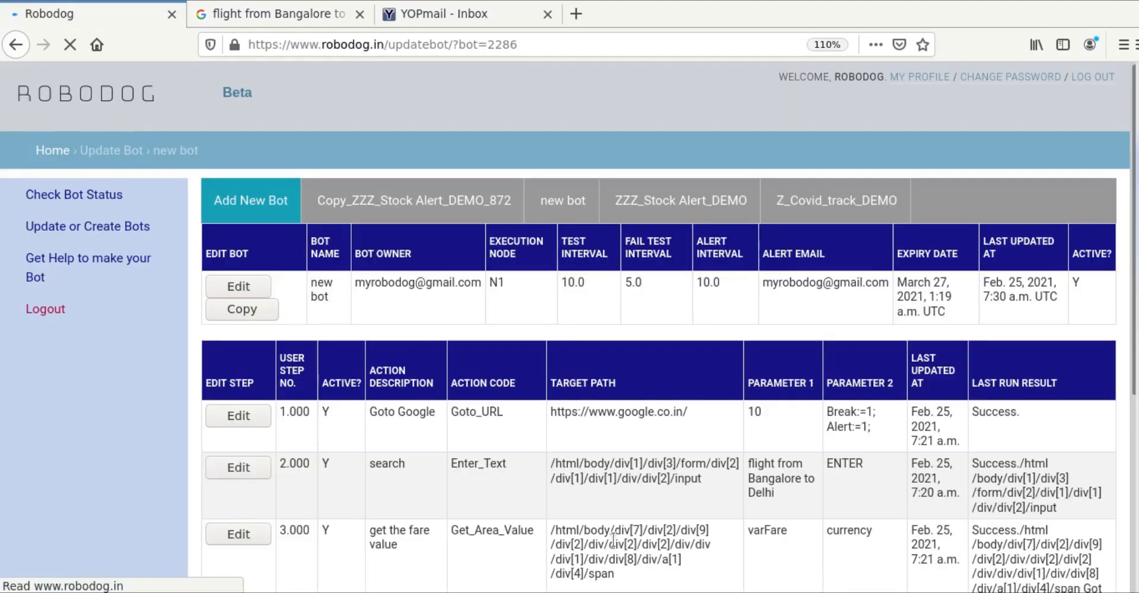
scroll(613, 541, "down", 3)
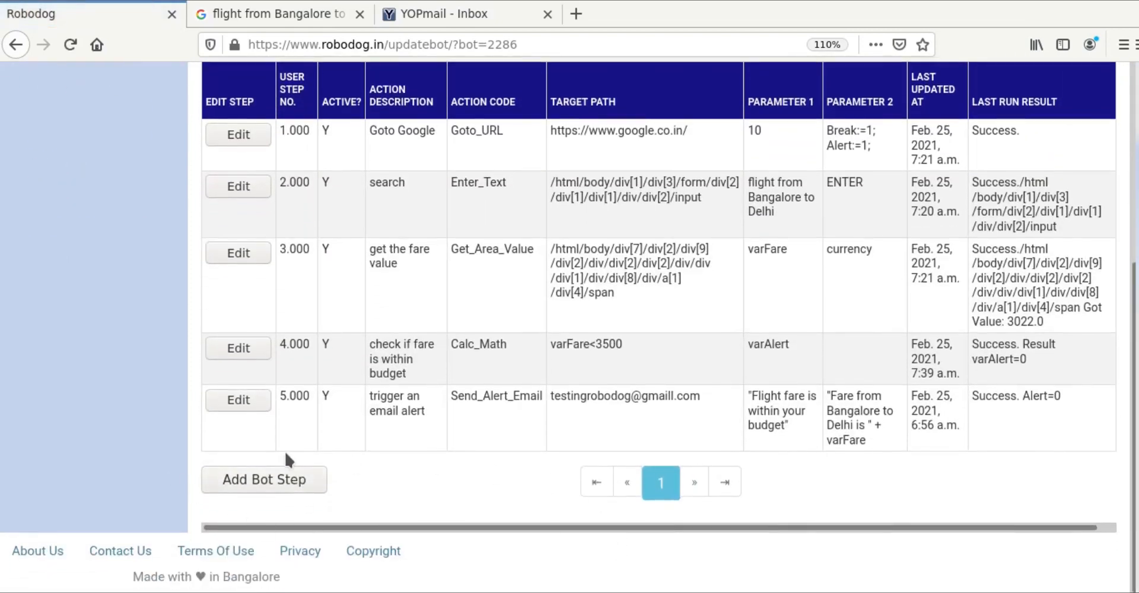
scroll(183, 408, "up", 3)
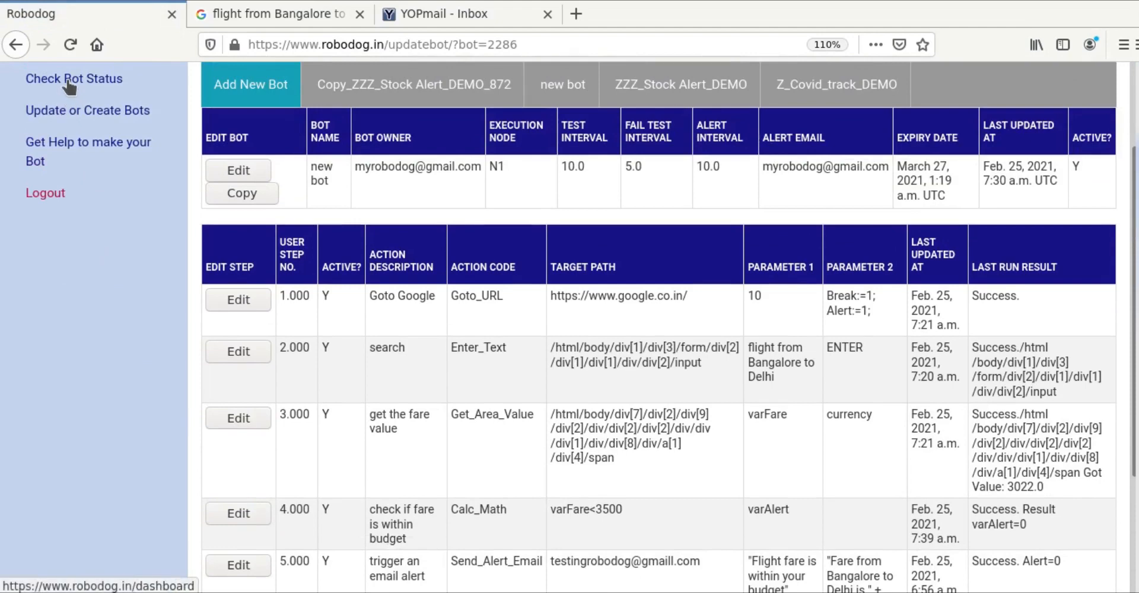
Step: Open new bot's latest run results and select step 5's misspelled gmaill alert address
left_click(67, 82)
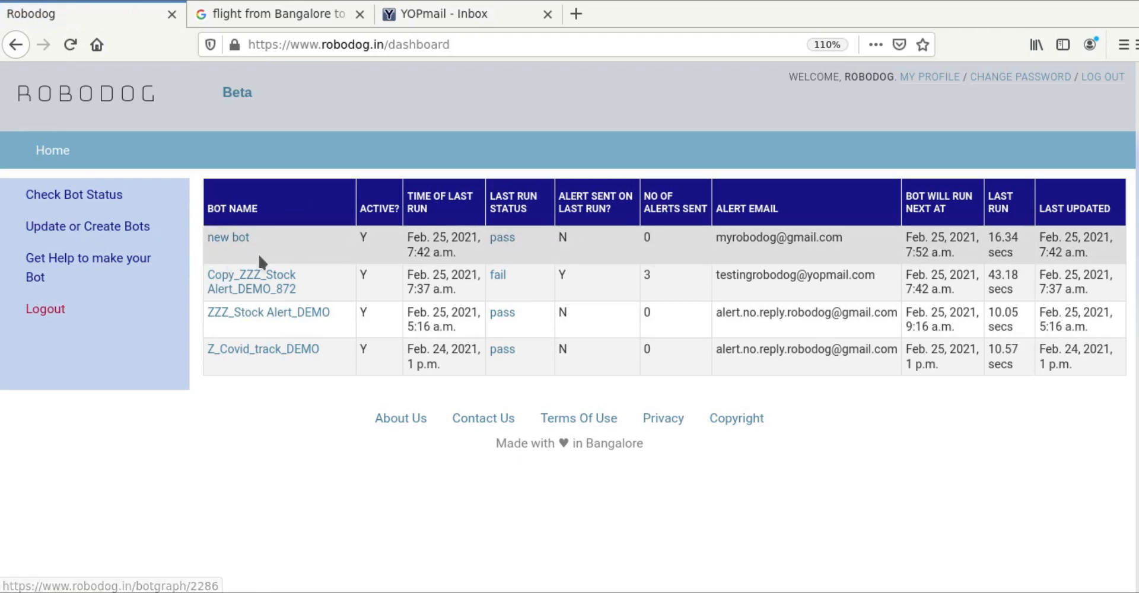
left_click(233, 239)
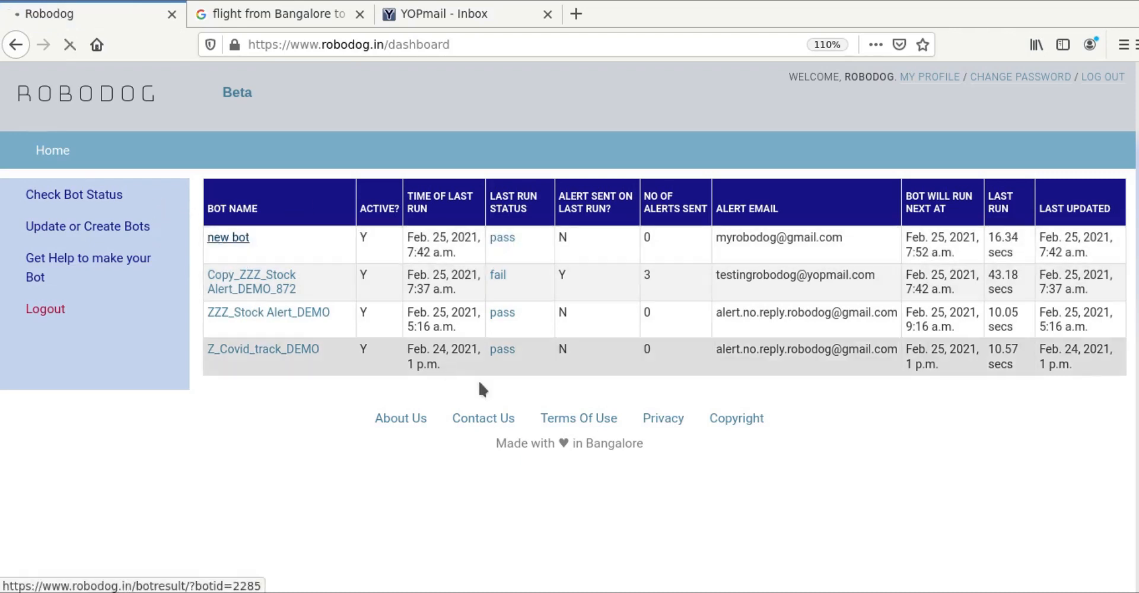
scroll(485, 385, "down", 5)
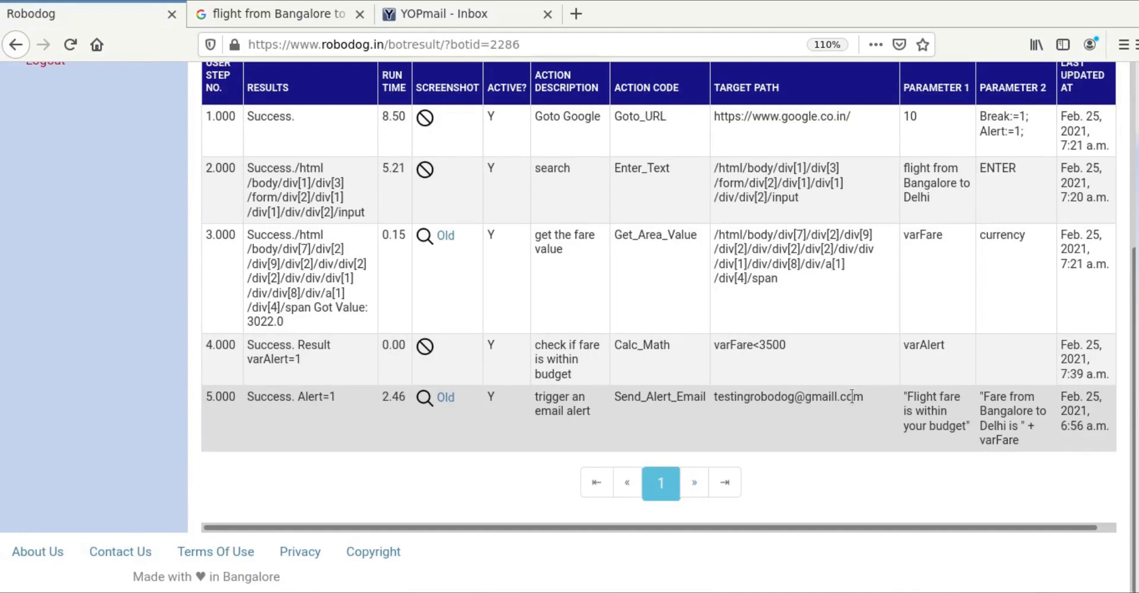
left_click_drag(870, 395, 765, 397)
left_click(727, 411)
left_click_drag(864, 396, 718, 397)
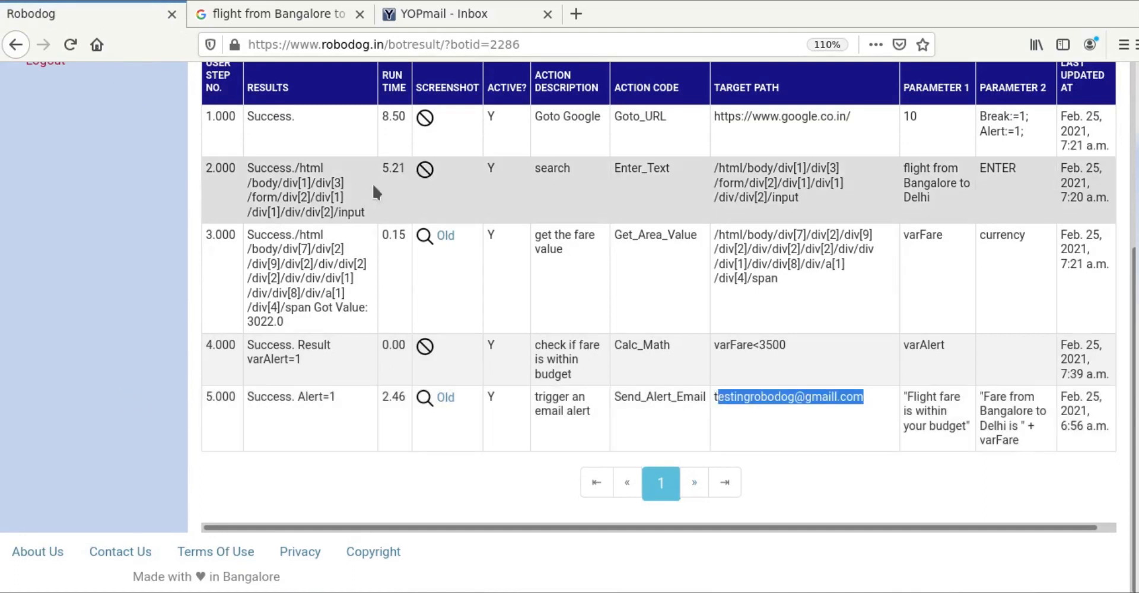
Step: Find no alert mail in YOPmail, then go to Robodog's Update or Create Bots page
left_click(438, 18)
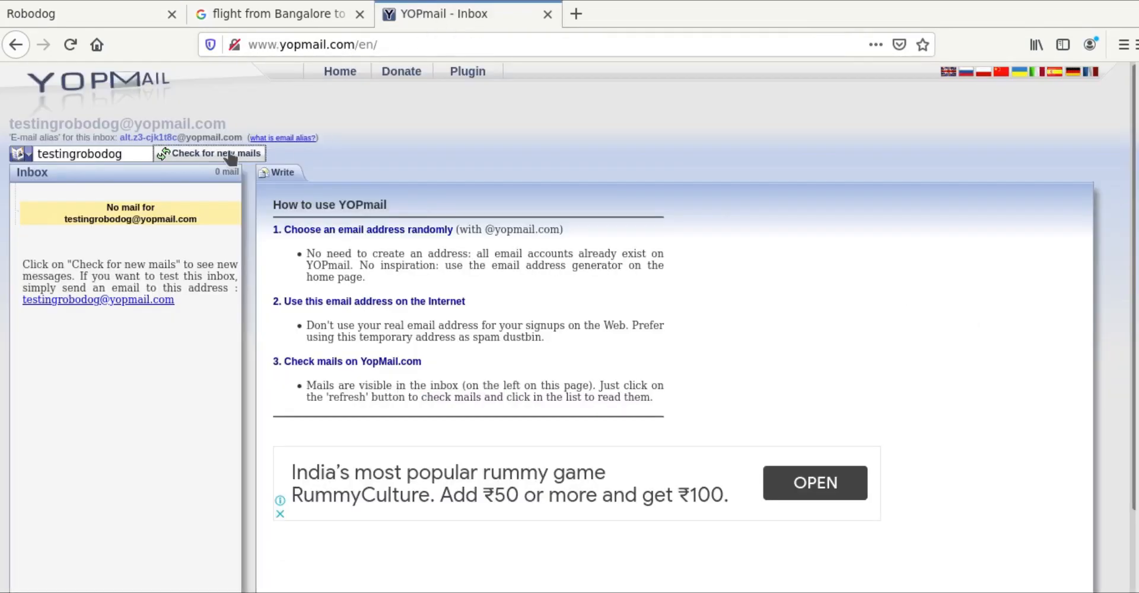
left_click(70, 13)
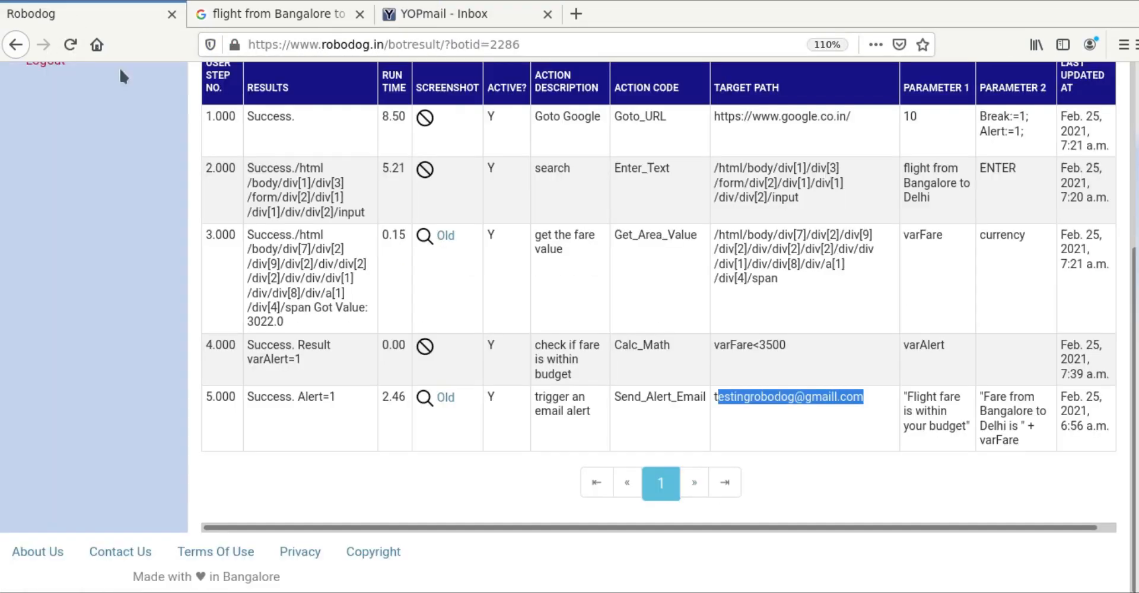
scroll(74, 238, "up", 5)
left_click(74, 238)
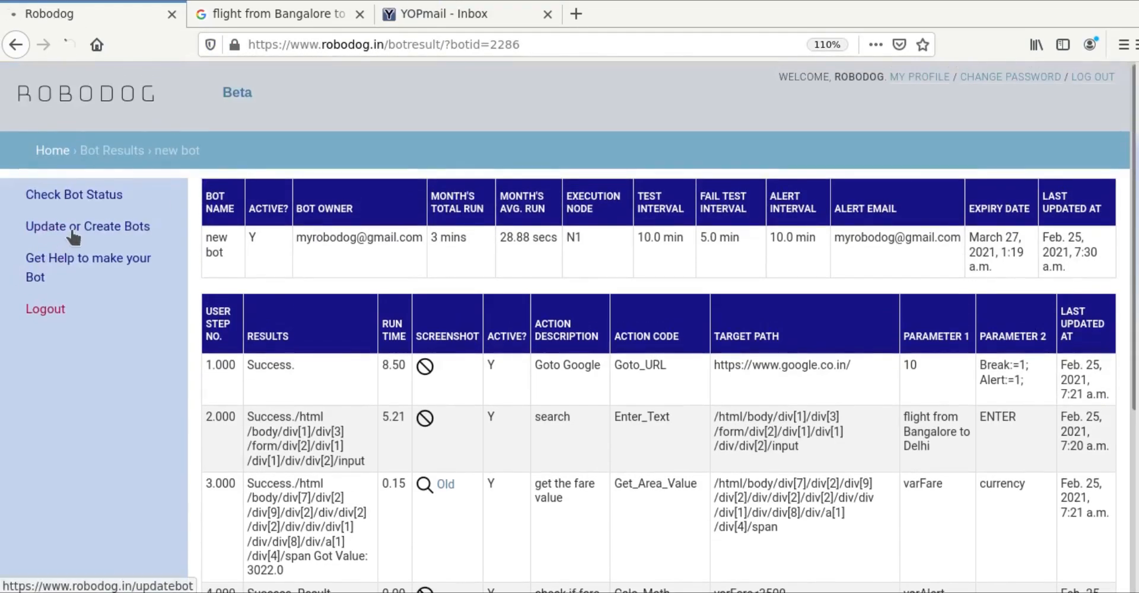
Step: Open the edit form for new bot's step 5.000 email alert
scroll(621, 411, "down", 4)
scroll(621, 408, "down", 5)
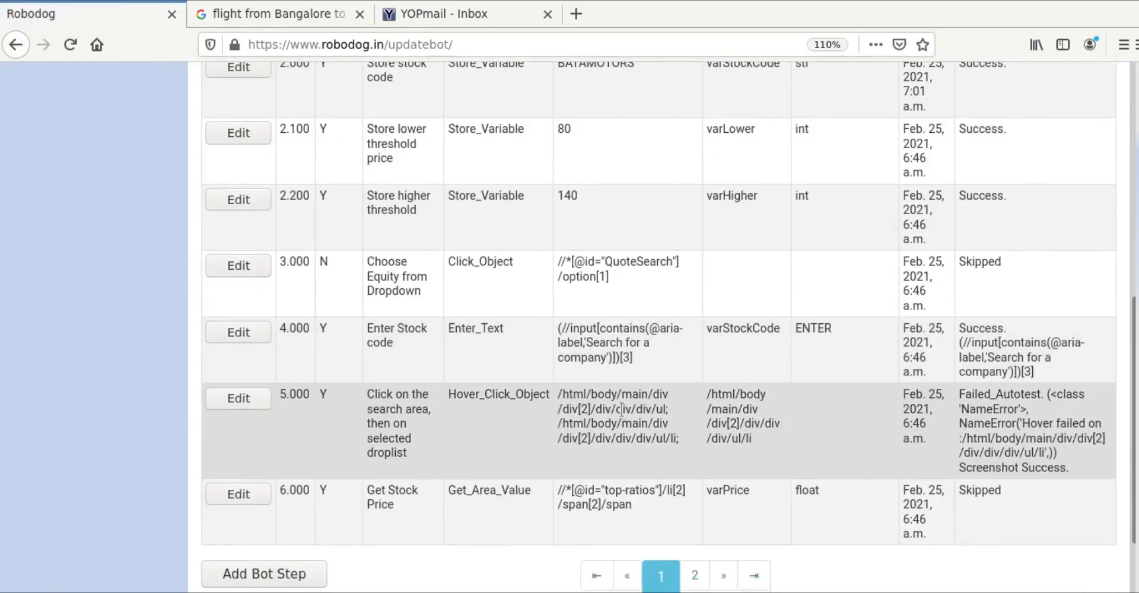
scroll(351, 362, "up", 2)
scroll(351, 362, "up", 7)
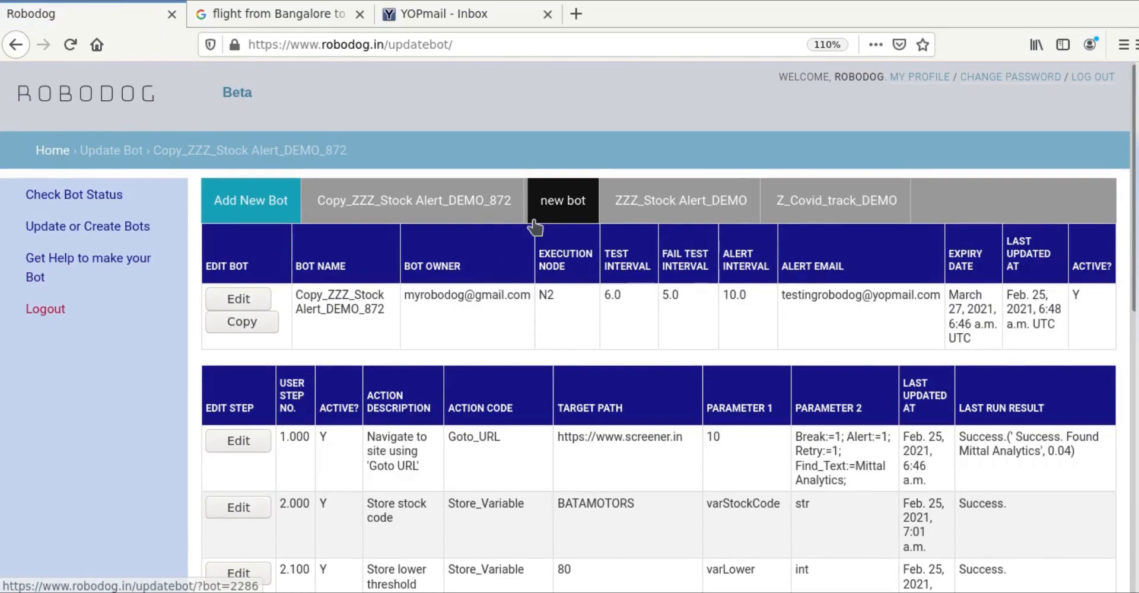
left_click(533, 224)
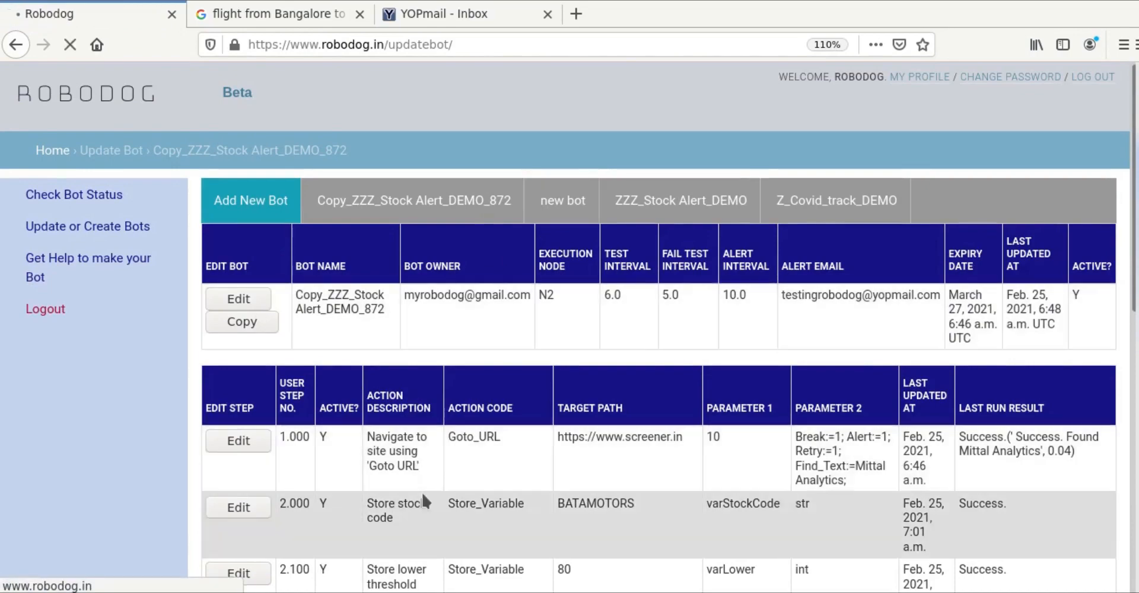
scroll(423, 497, "down", 5)
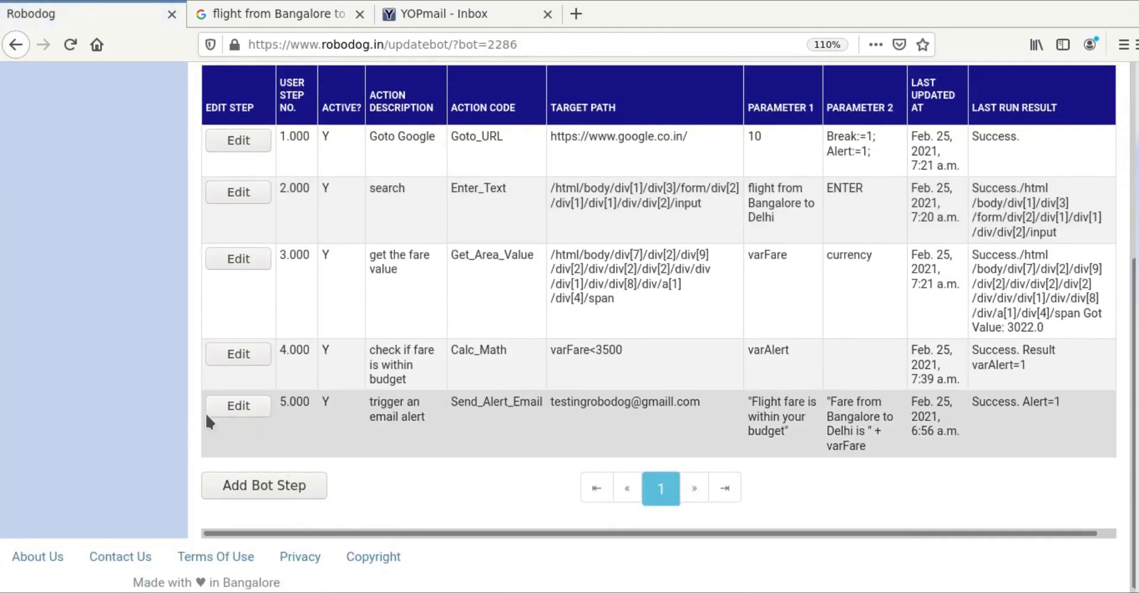
left_click(247, 406)
scroll(596, 474, "down", 2)
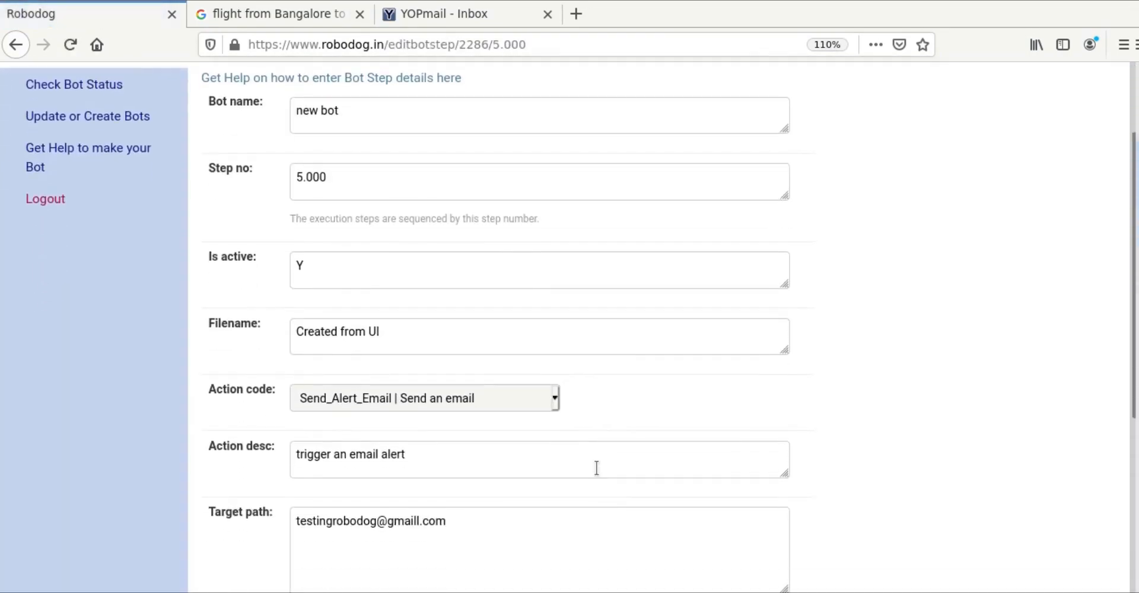
Step: Replace 'gmaill' with 'yopmail' in step 5's Target path and save the step
left_click(421, 524)
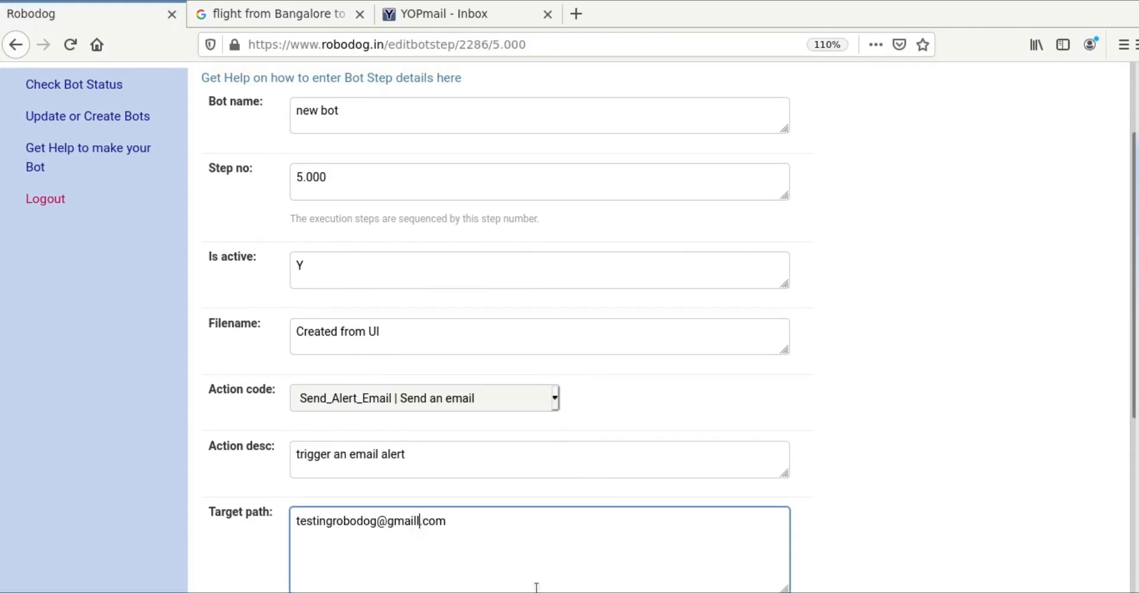
key("BackSpace")
key("BackSpace")
key("BackSpace")
key("BackSpace")
key("BackSpace")
type("yopmail")
left_click(968, 529)
scroll(967, 529, "down", 5)
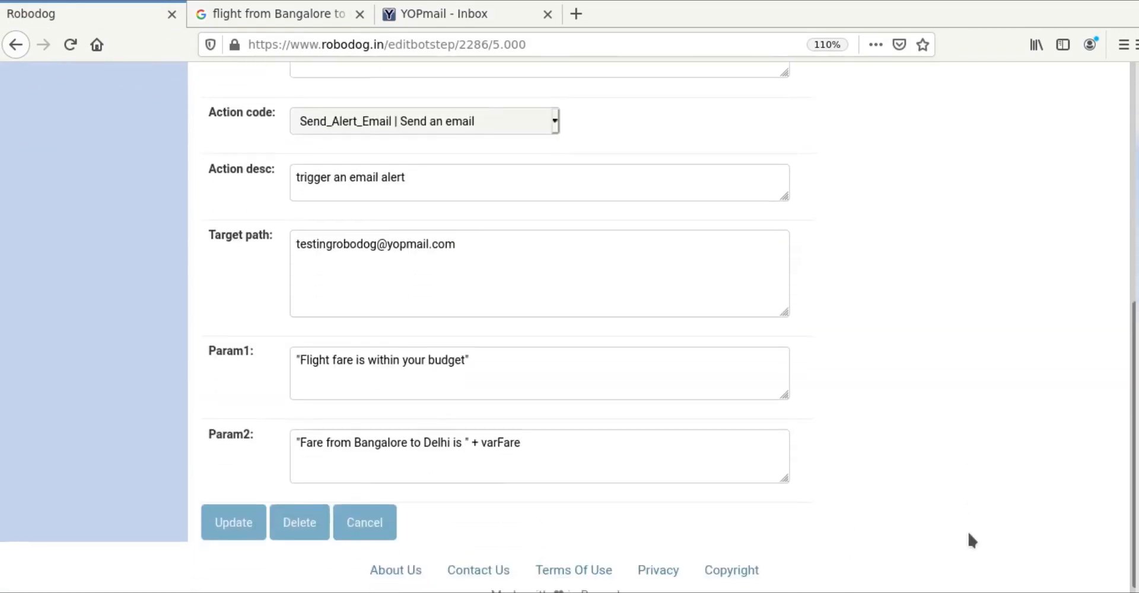
left_click(225, 520)
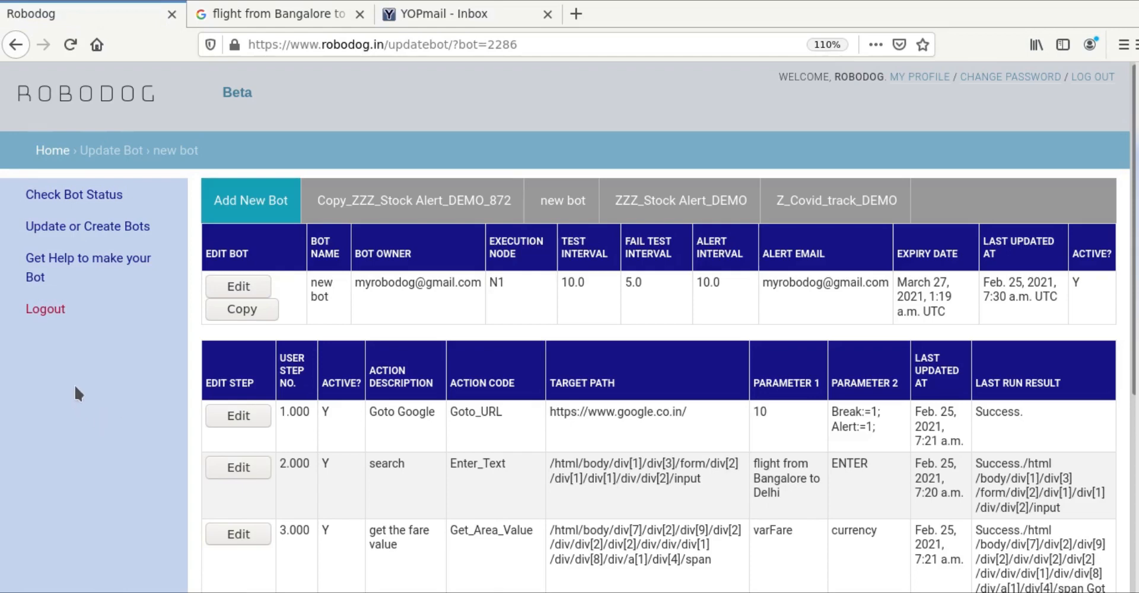
left_click(73, 197)
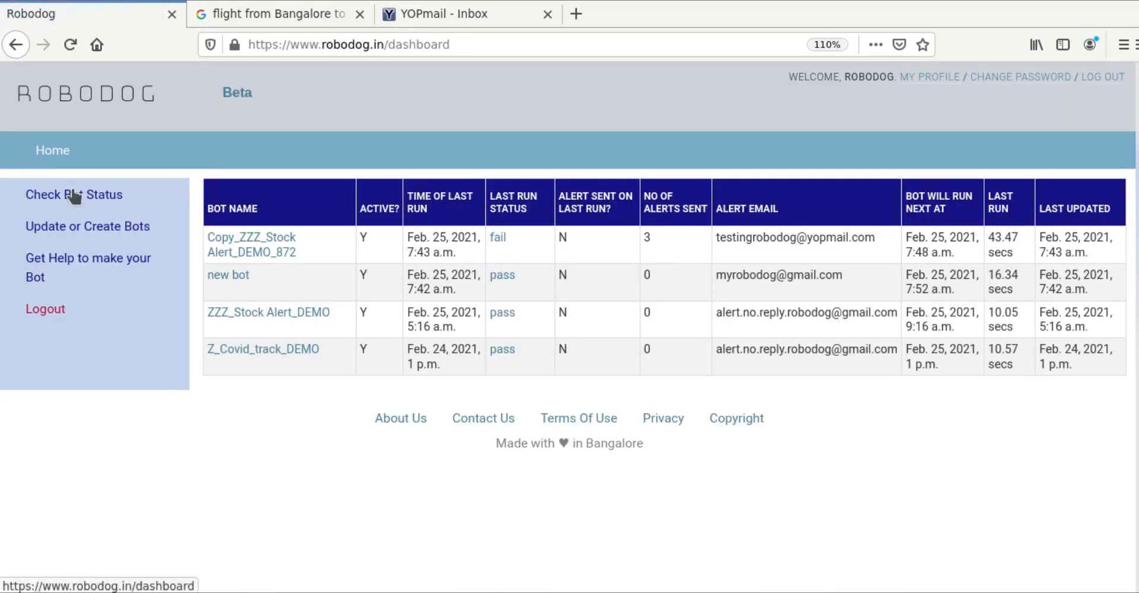
Step: Reload bot status, confirm new bot's rerun passed with step 5 Alert=1, then switch to YOPmail
left_click(73, 197)
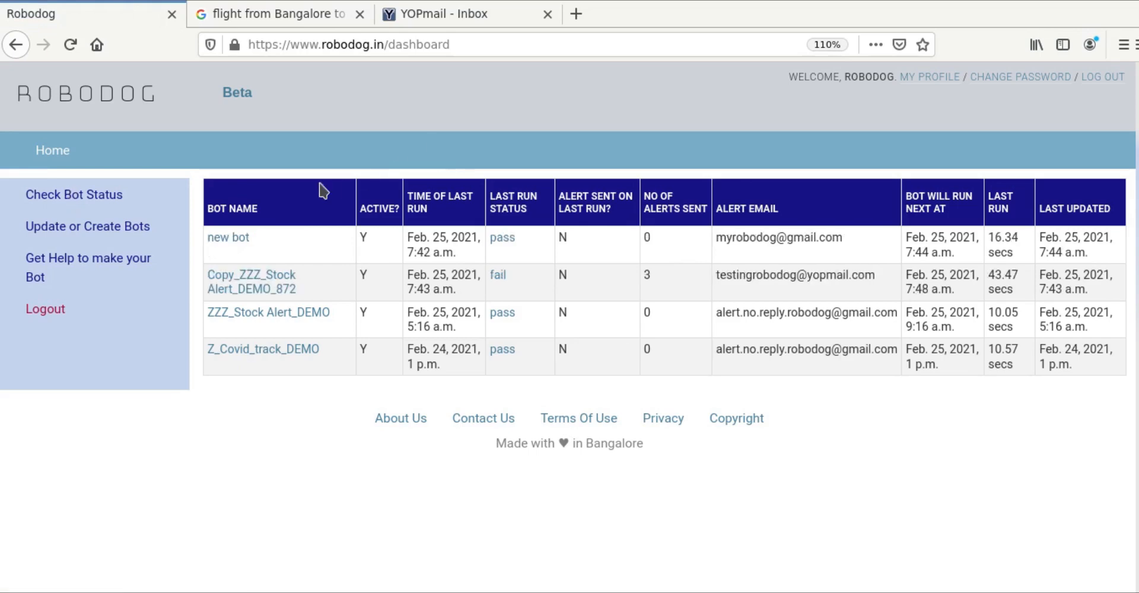
left_click(95, 197)
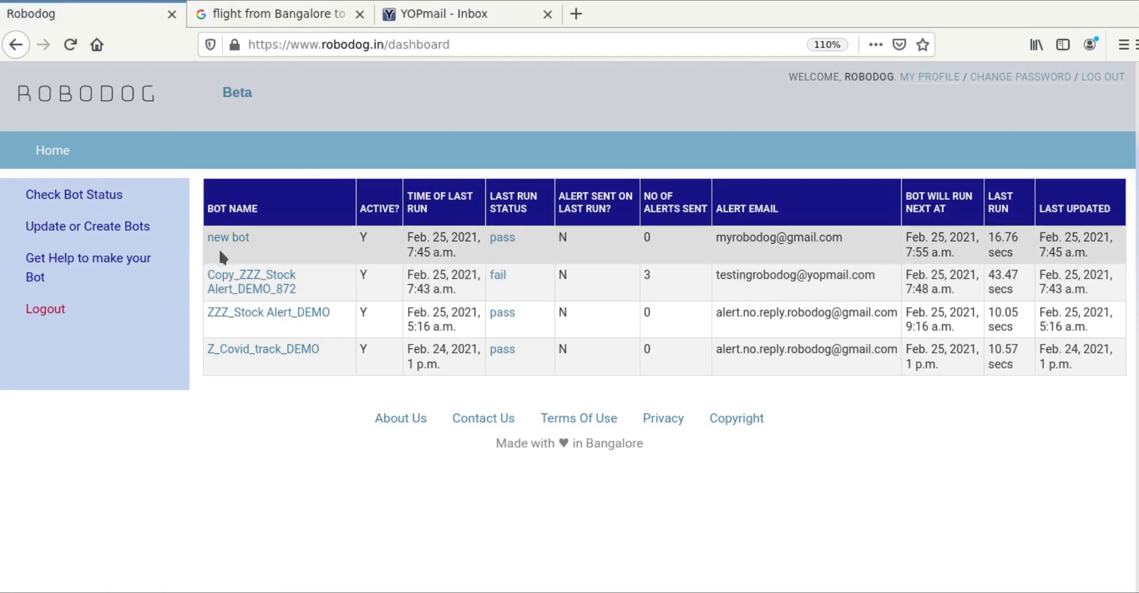
left_click(224, 243)
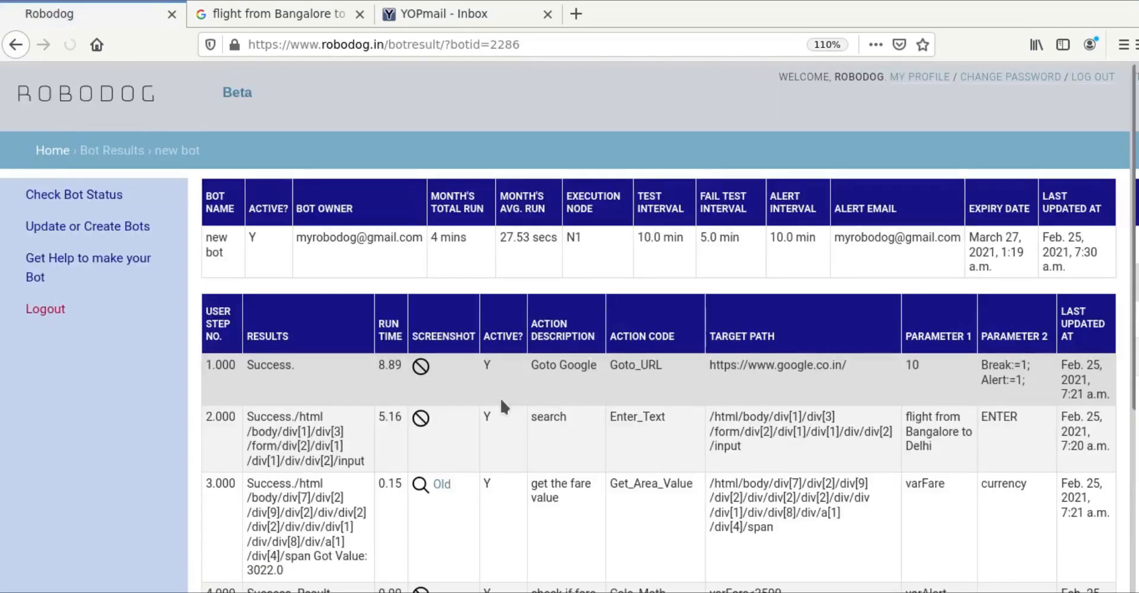
scroll(501, 407, "down", 3)
scroll(500, 396, "down", 2)
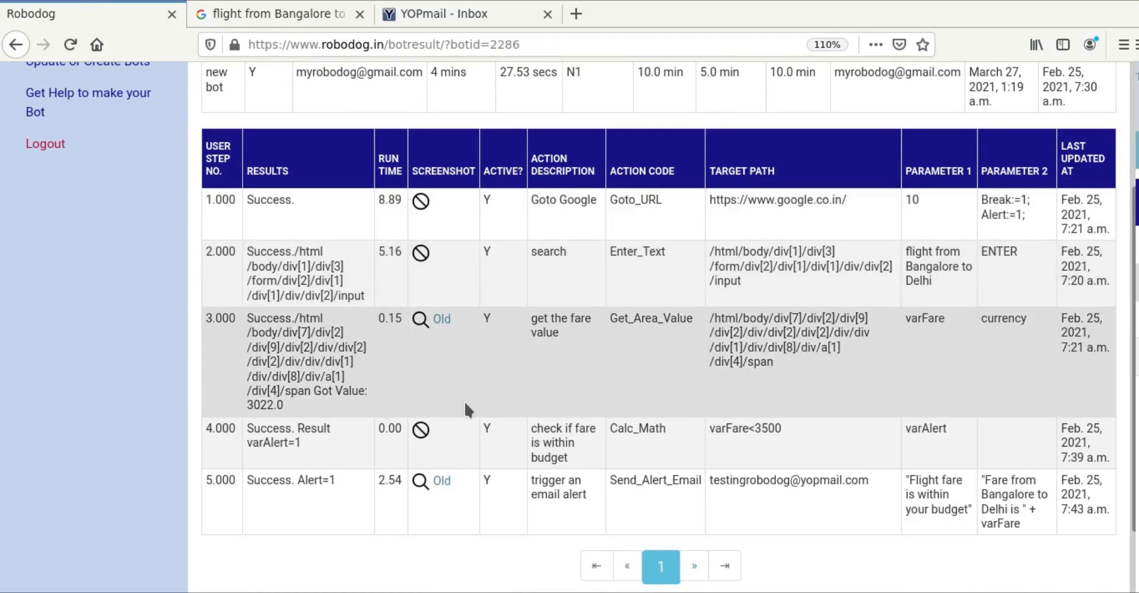
scroll(392, 329, "up", 3)
left_click(473, 16)
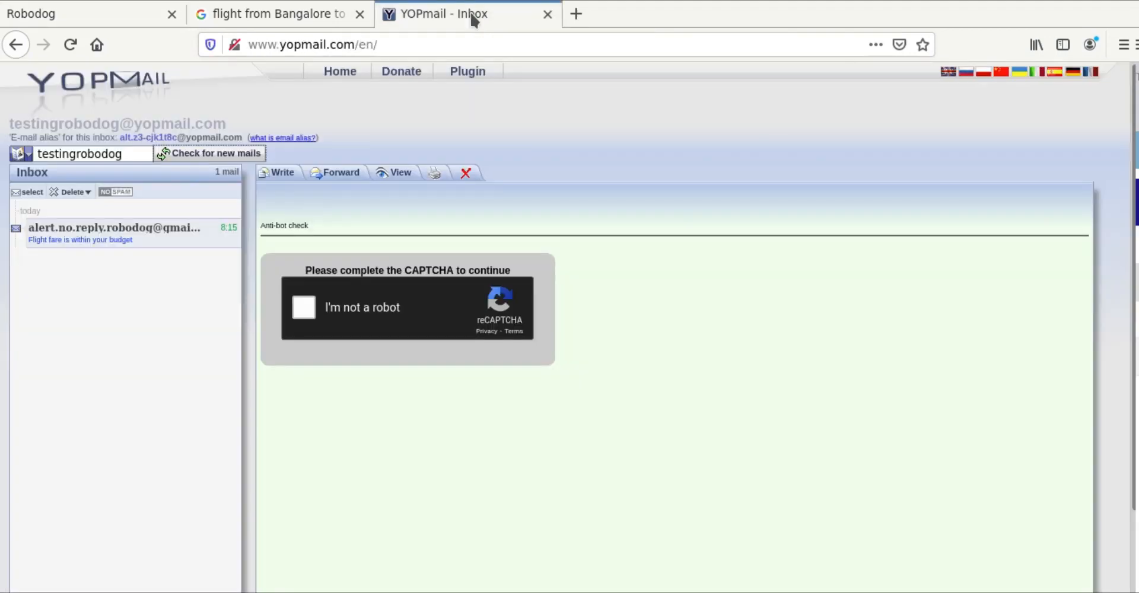
Step: Pass the taxi CAPTCHA to read the 3022.0 Bangalore–Delhi fare alert, then return to Robodog
left_click(302, 309)
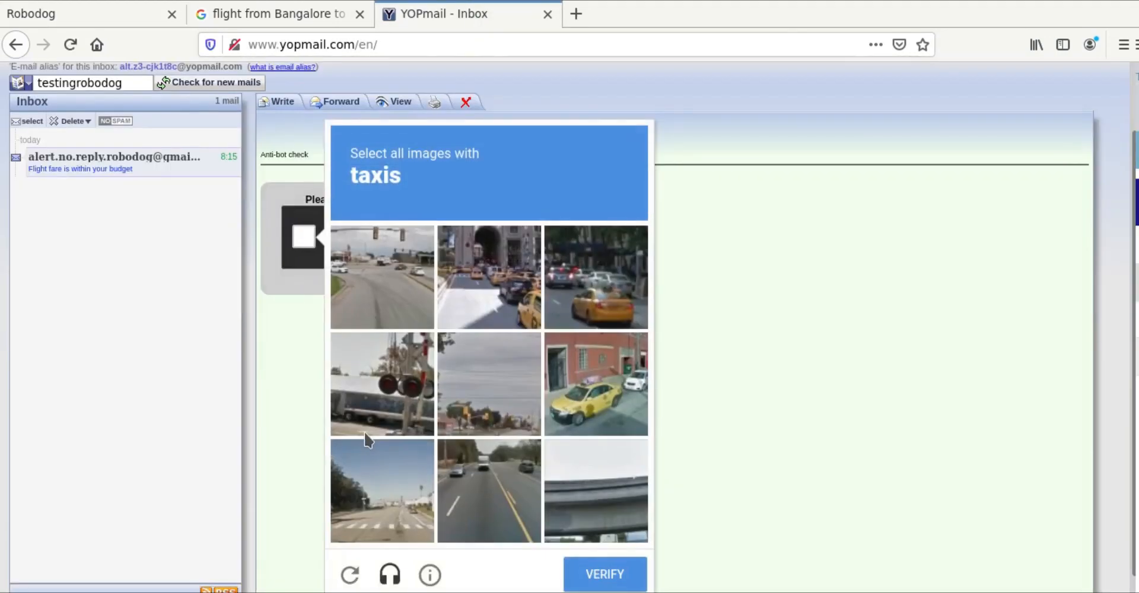
left_click(597, 277)
left_click(489, 277)
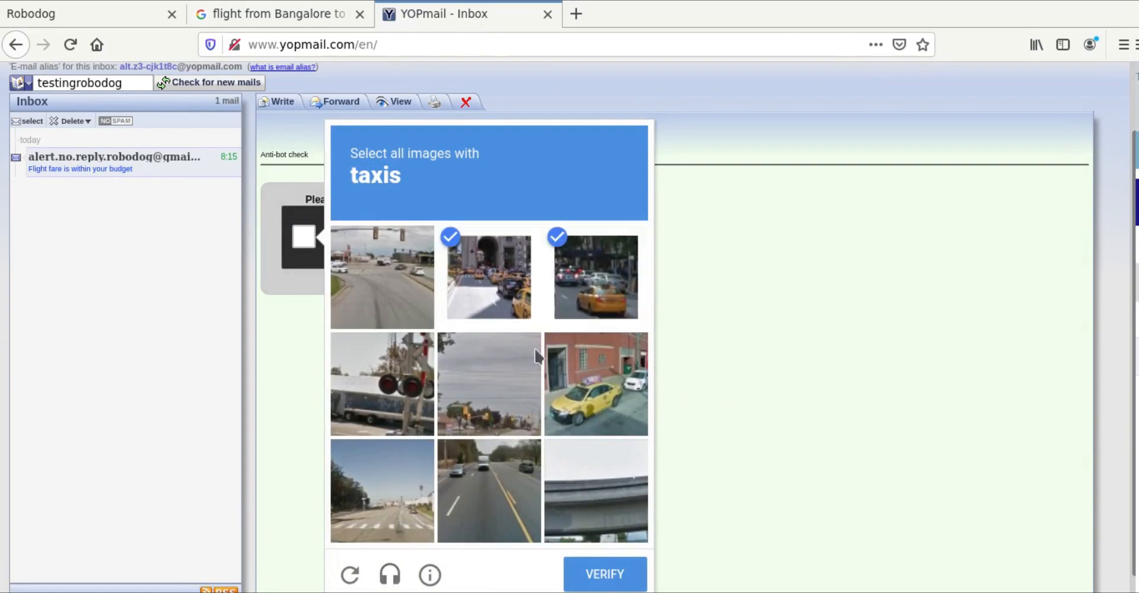
left_click(596, 384)
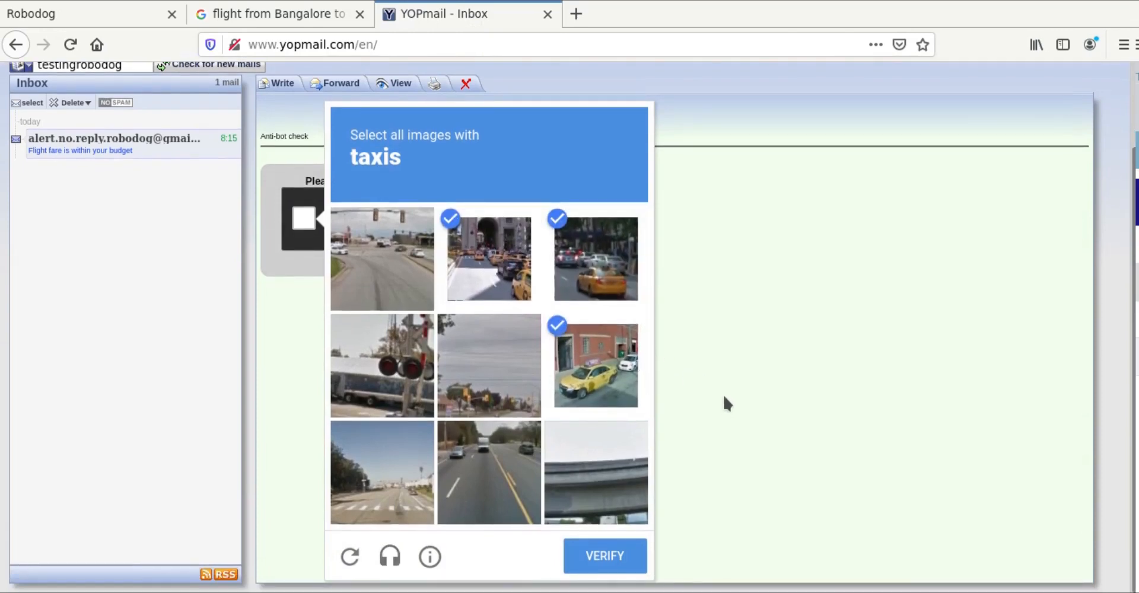
left_click(620, 555)
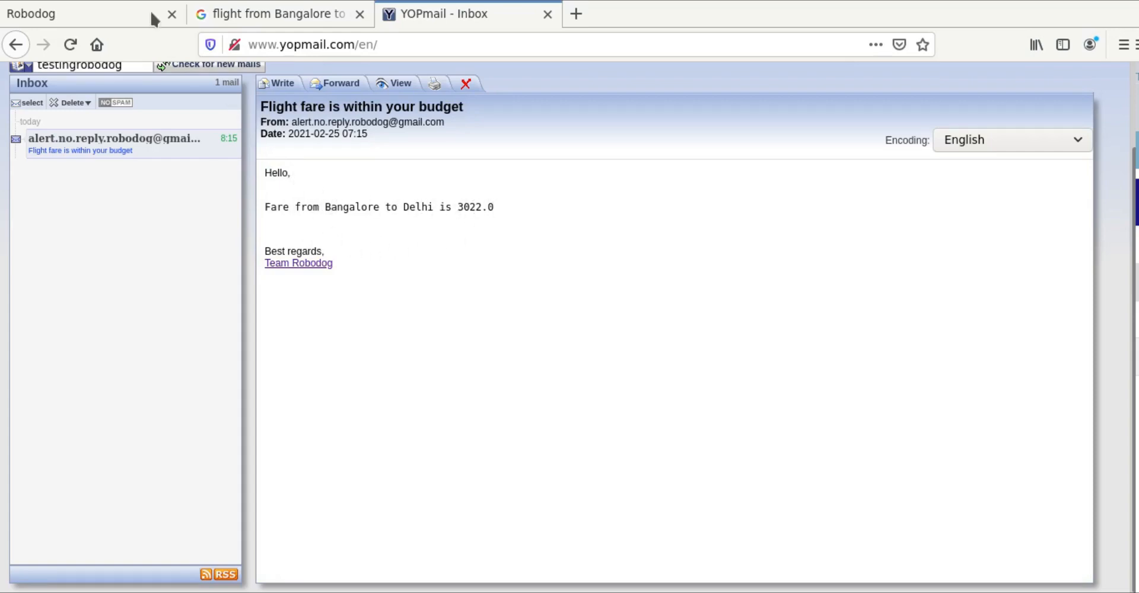
left_click(101, 12)
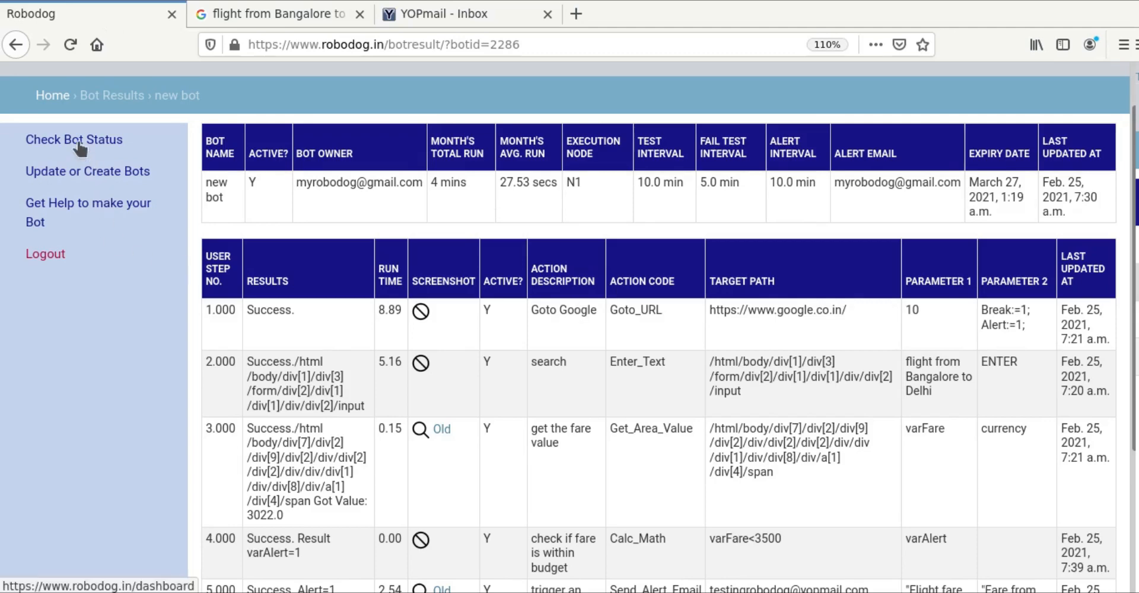
left_click(80, 148)
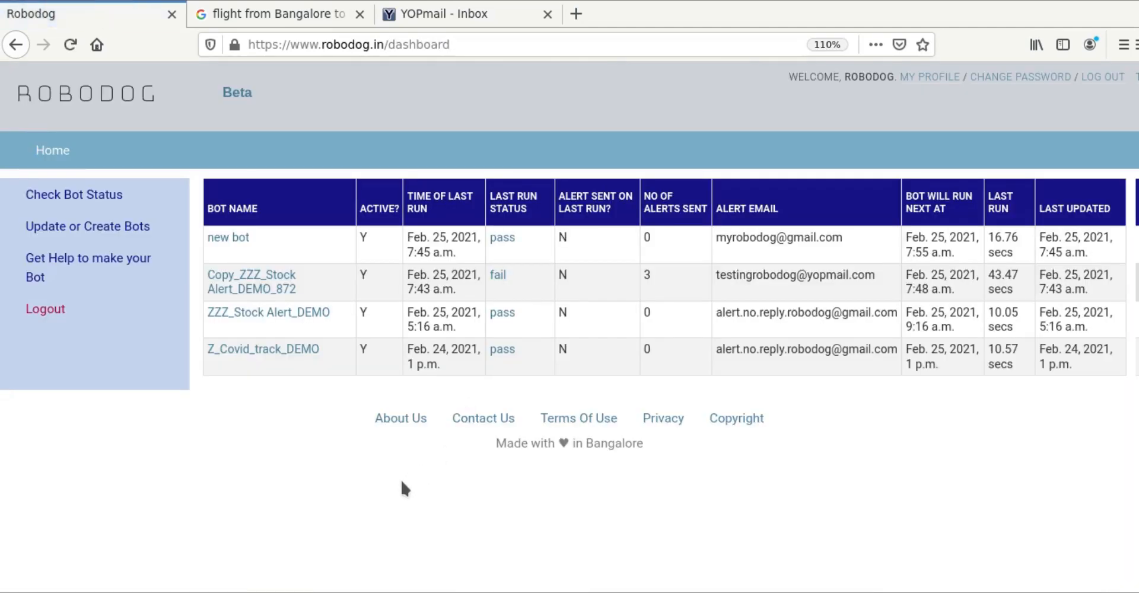